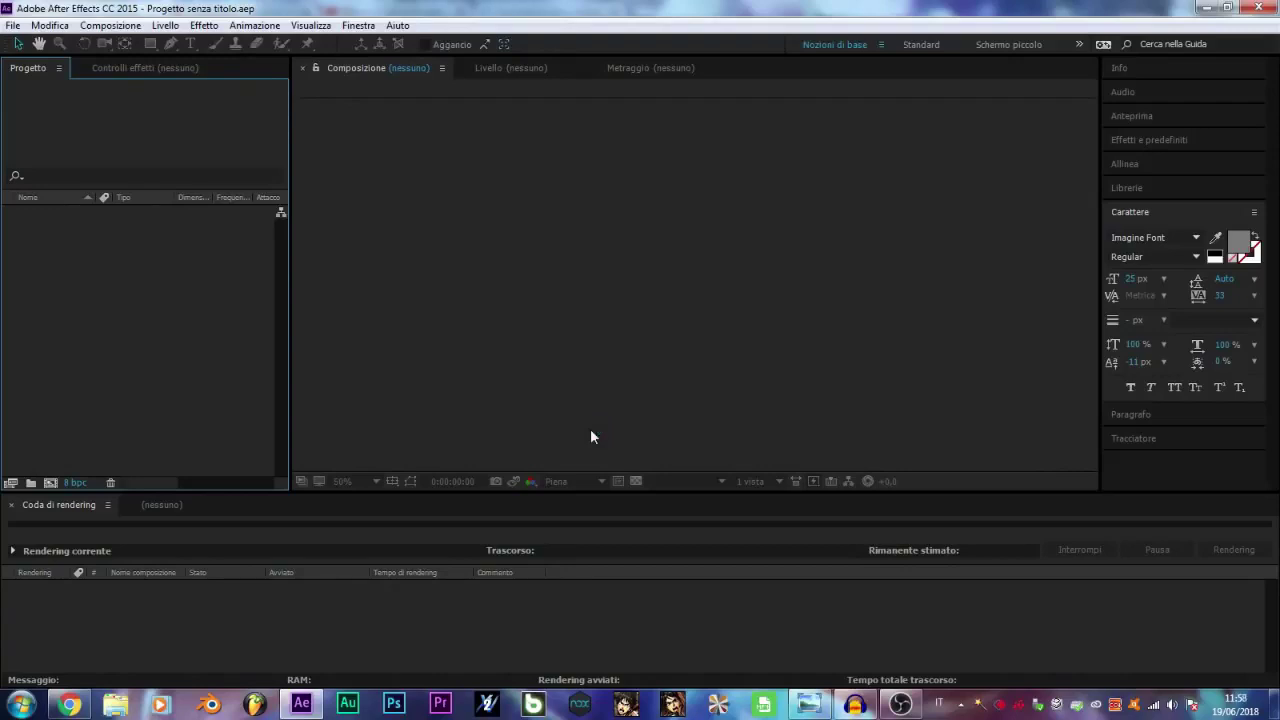
# Create a new composition with its width set to 1920 px and the 16:9 proportions kept locked
pyautogui.click(110, 25)
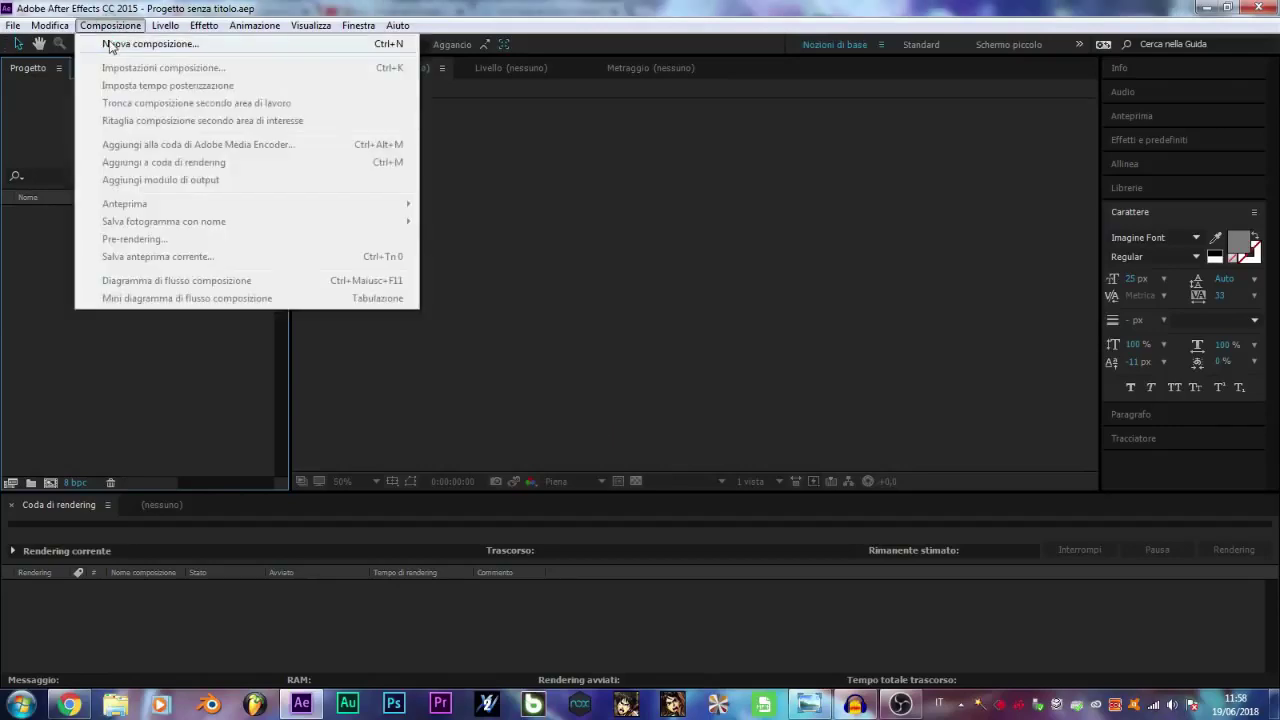
pyautogui.click(110, 43)
pyautogui.click(742, 543)
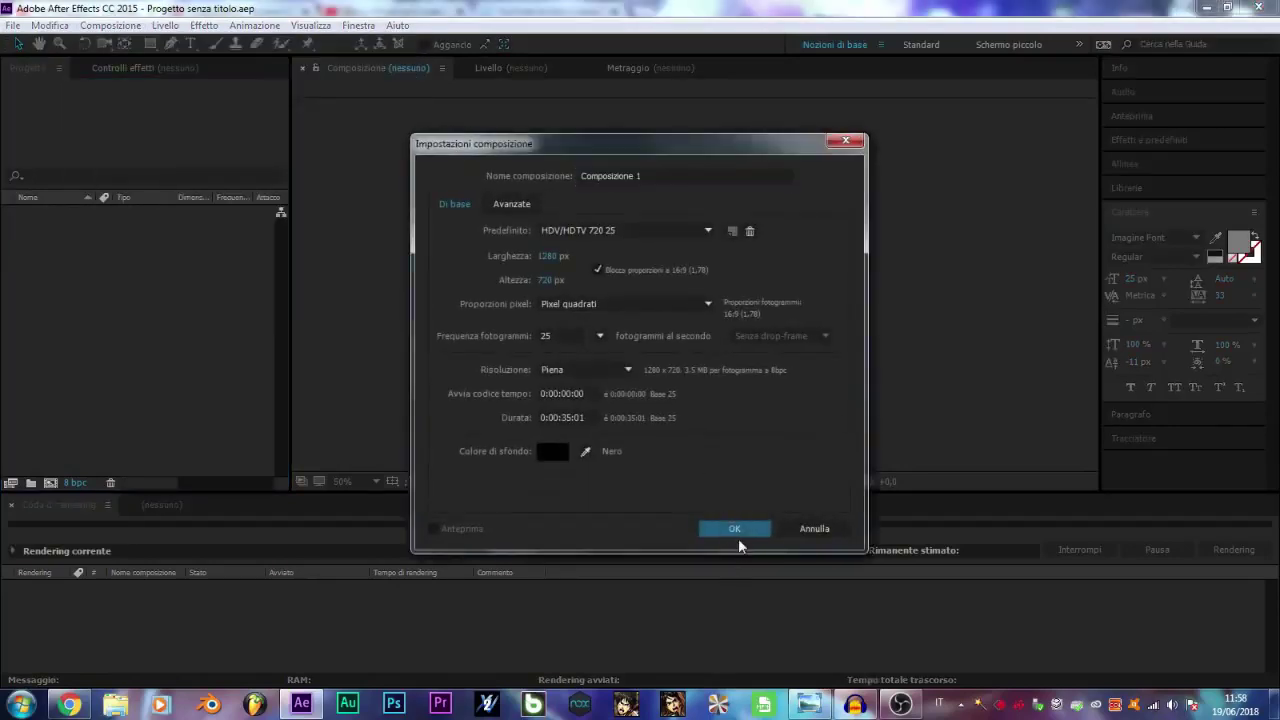
pyautogui.click(549, 256)
pyautogui.write('1920')
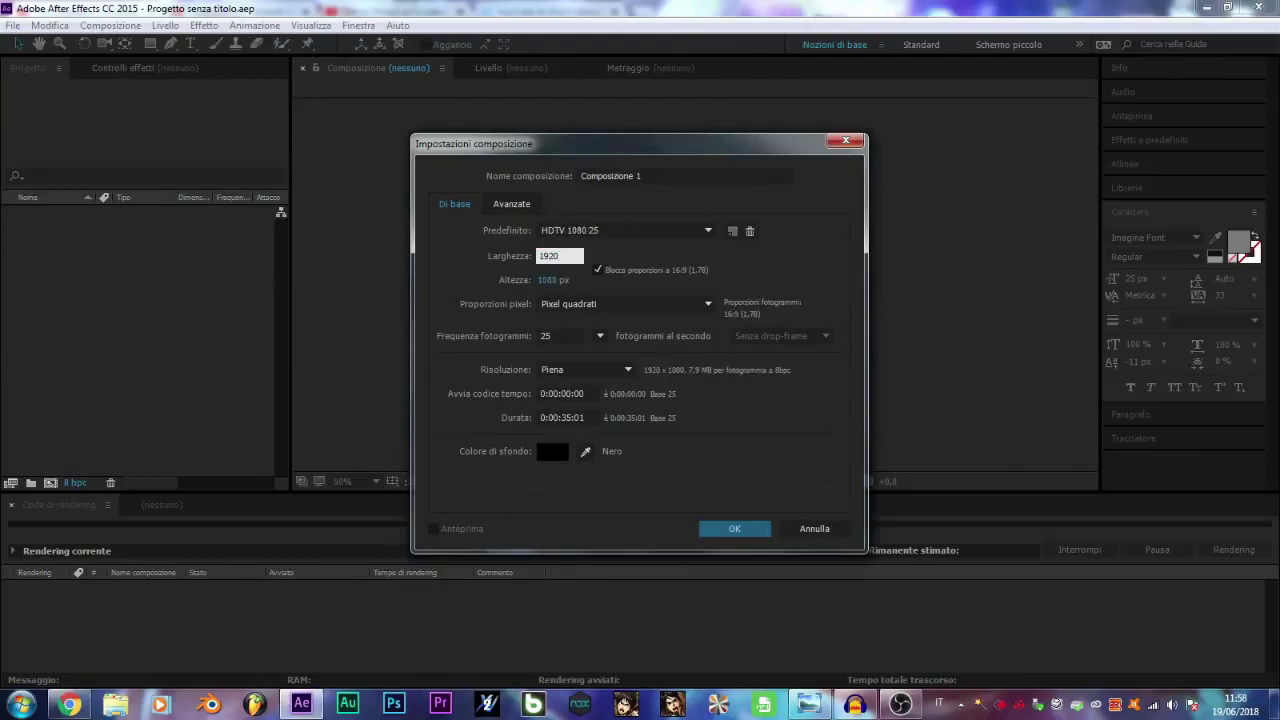
pyautogui.press('Return')
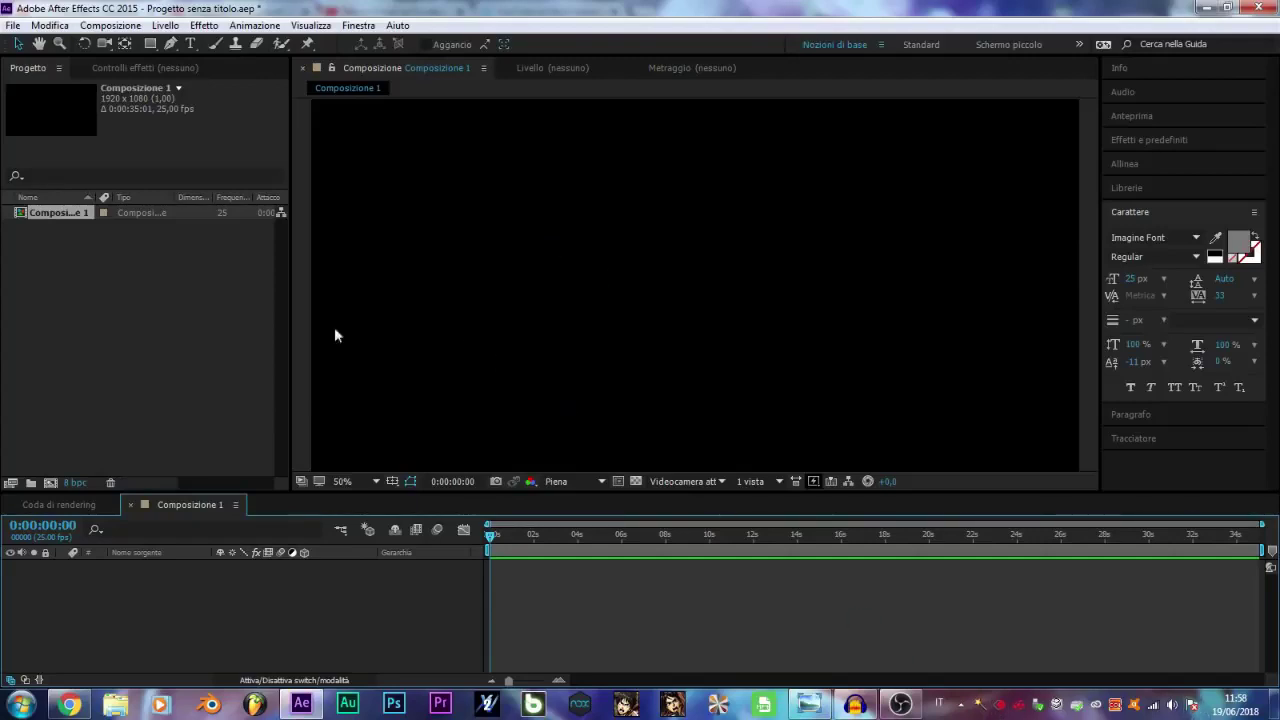
# Import the amusing[0000-0180].png image sequence and place it centred in the composition
pyautogui.rightClick(101, 298)
pyautogui.moveTo(200, 376)
pyautogui.click(417, 397)
pyautogui.click(72, 446)
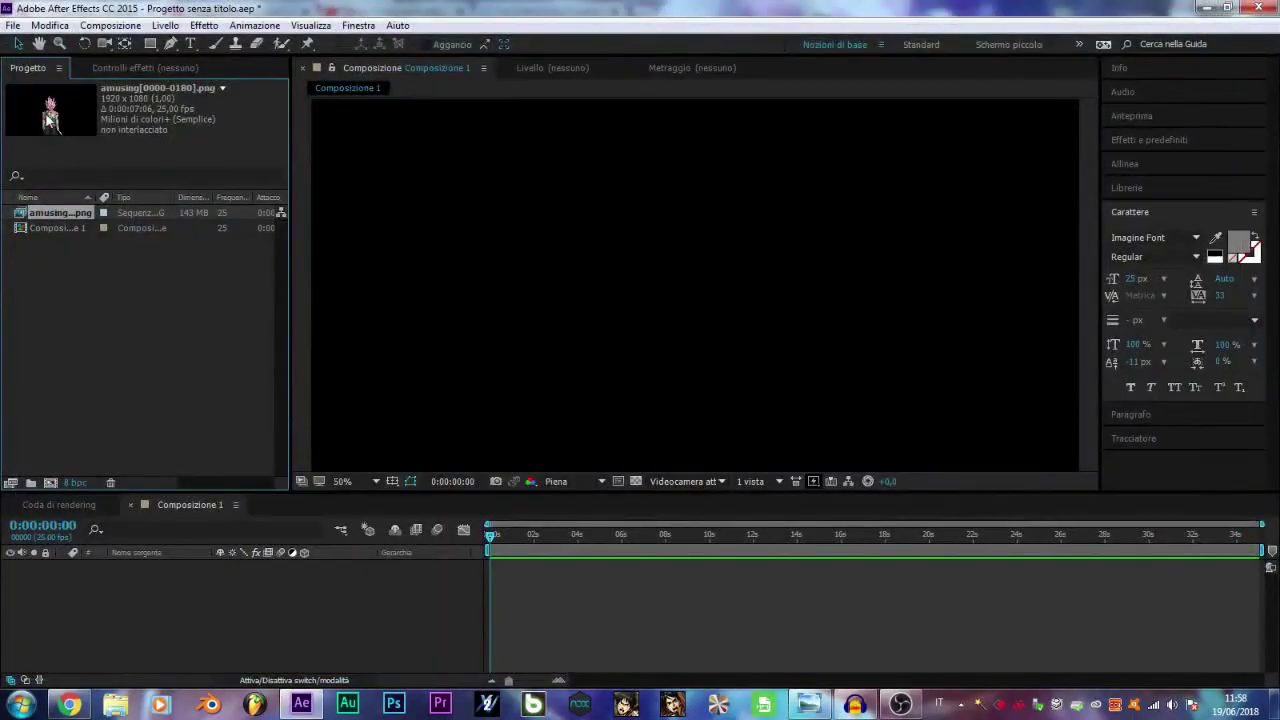
pyautogui.moveTo(44, 104); pyautogui.dragTo(694, 276)
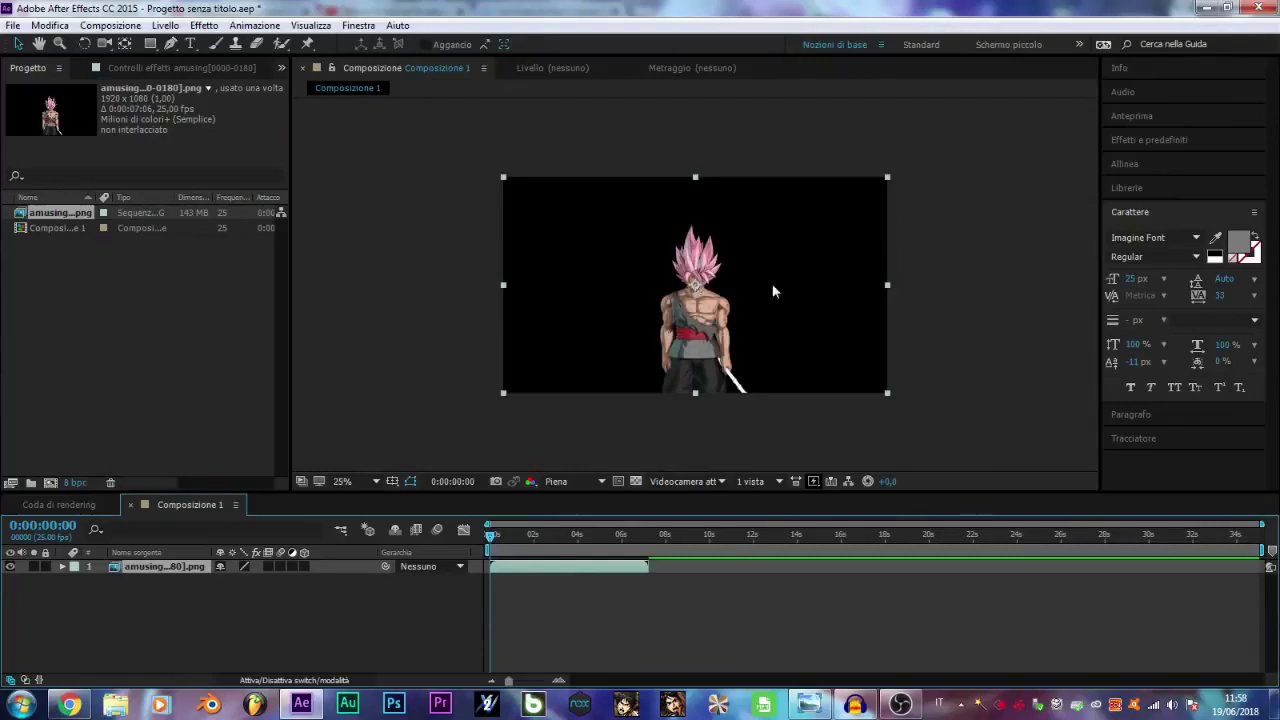
# Preview the animation and shorten the work area so it ends at 4 seconds
pyautogui.press('space')
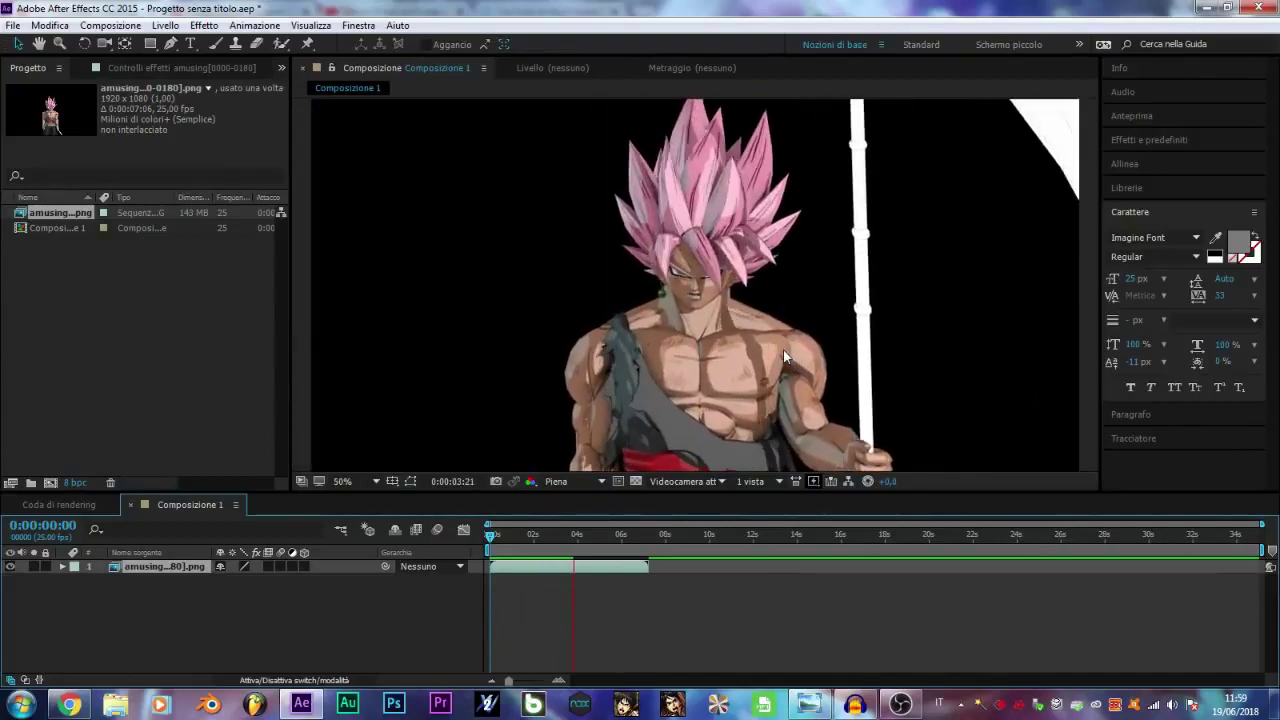
pyautogui.press(',')
pyautogui.press('.')
pyautogui.click(595, 538)
pyautogui.moveTo(595, 538); pyautogui.dragTo(577, 545)
pyautogui.press('space')
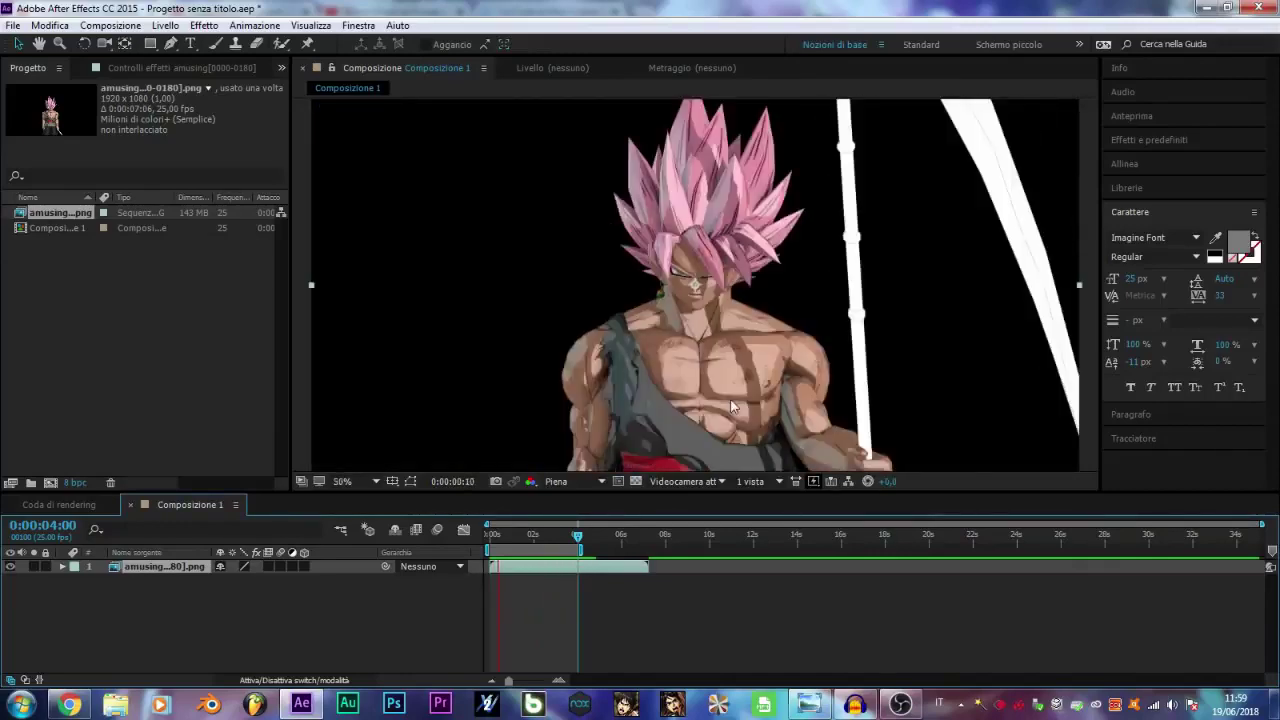
pyautogui.press('space')
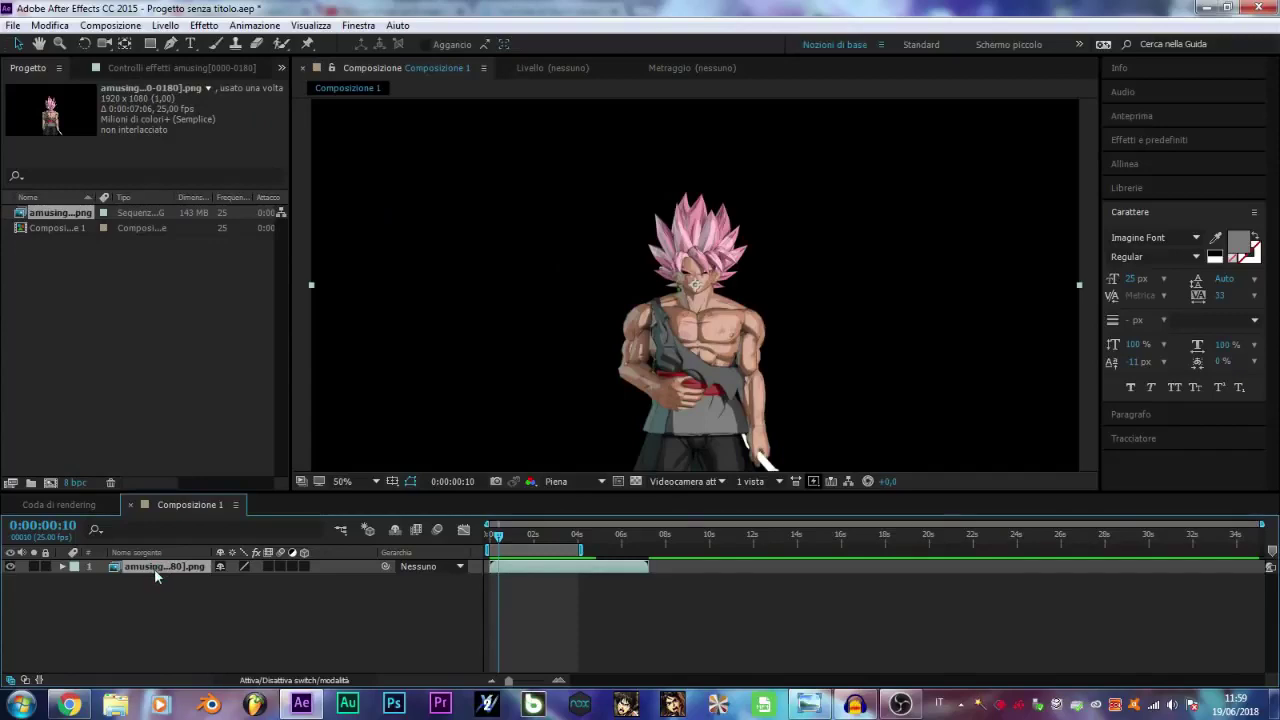
# Duplicate the image sequence layer and auto-trace the copy over the work area (Area di lavoro), applied to a new layer
pyautogui.hotkey('ctrl', 'd')
pyautogui.click(170, 27)
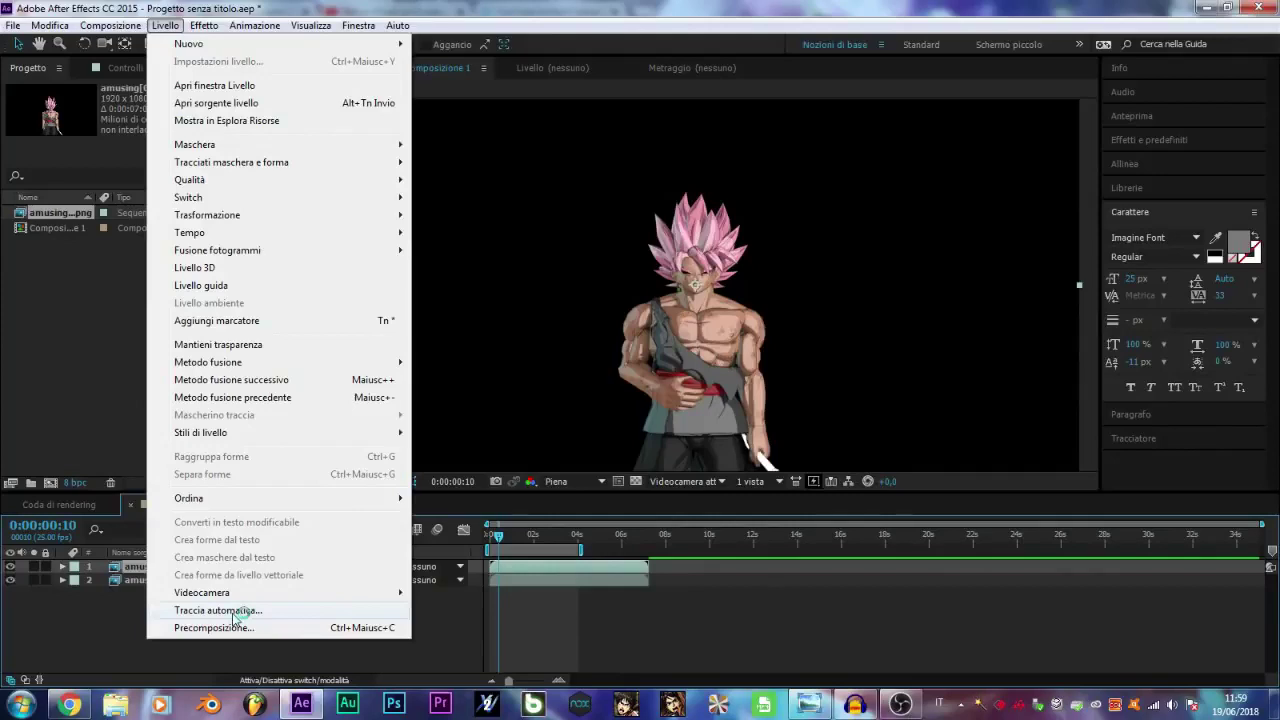
pyautogui.click(240, 610)
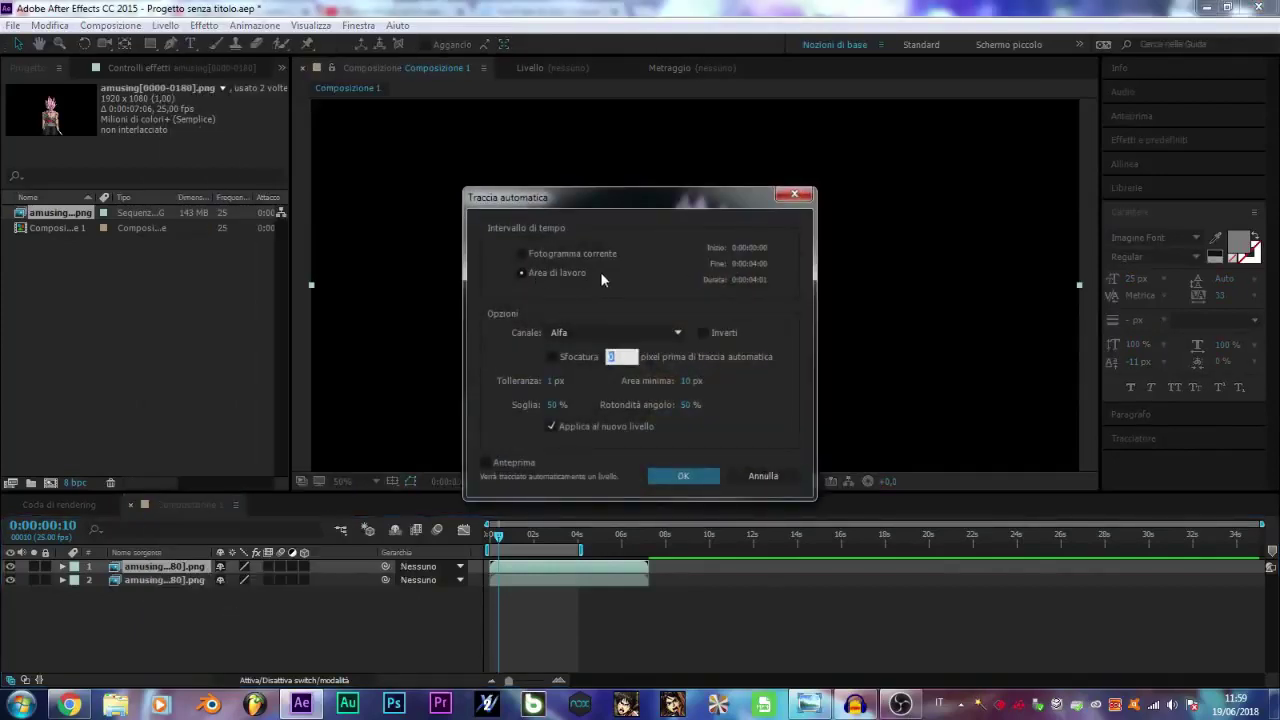
pyautogui.click(522, 254)
pyautogui.click(521, 273)
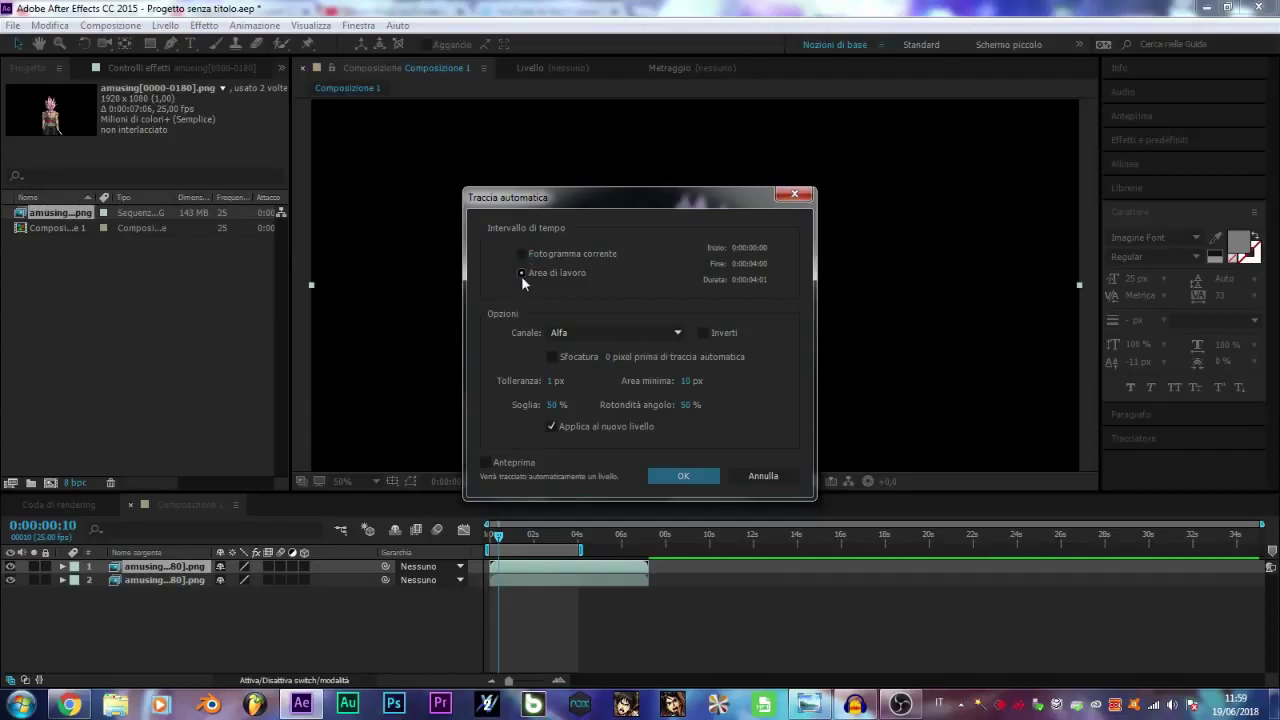
pyautogui.click(700, 477)
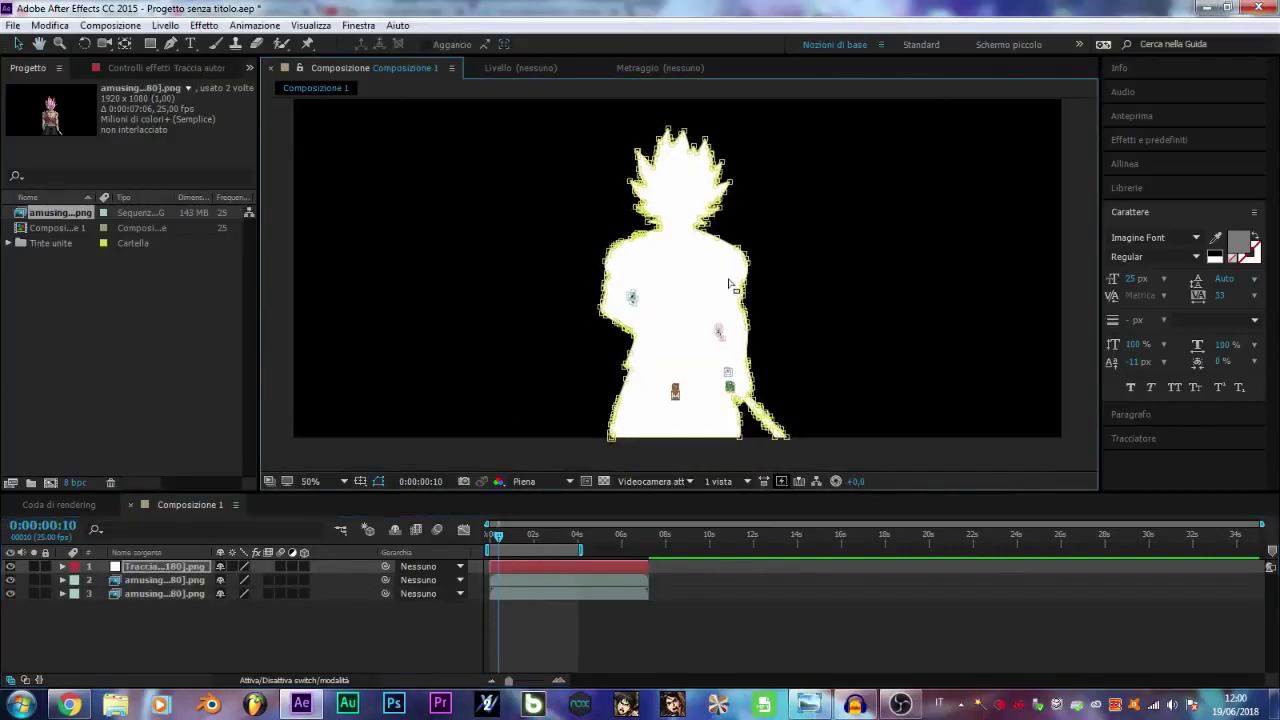
# Return to the first frame and apply the Video Copilot Saber effect to the auto-traced layer
pyautogui.press('space')
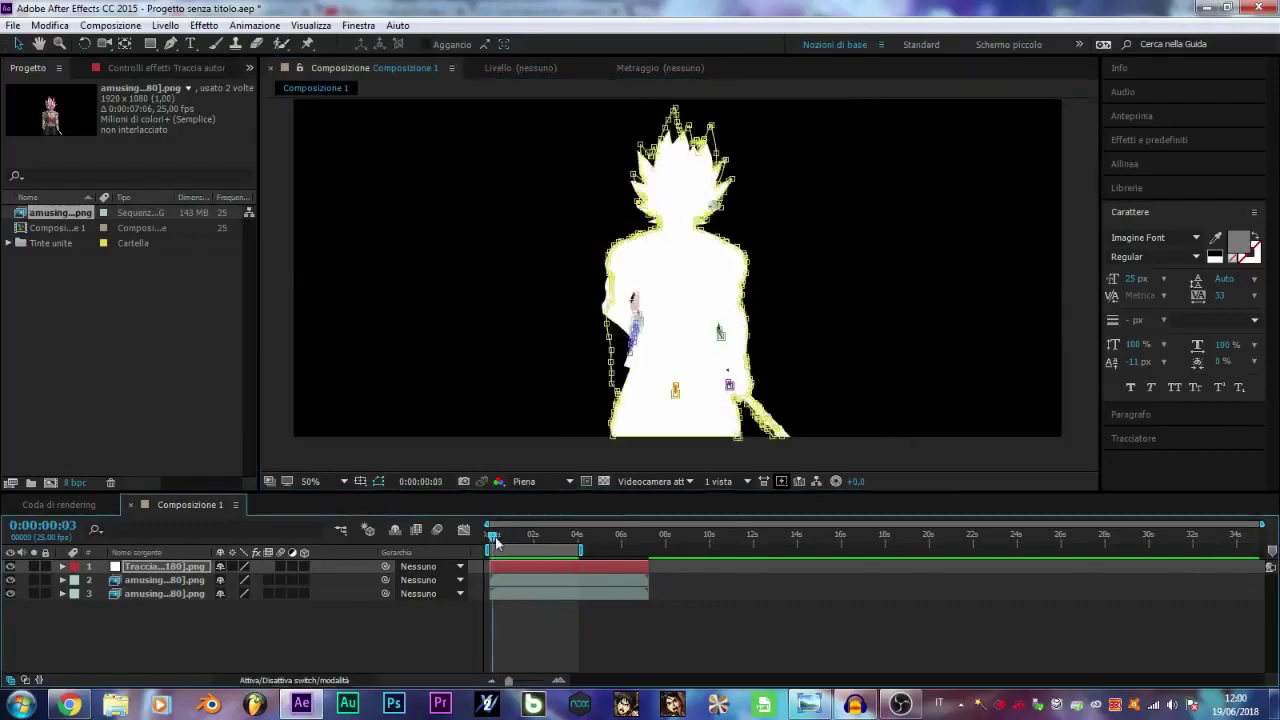
pyautogui.click(493, 537)
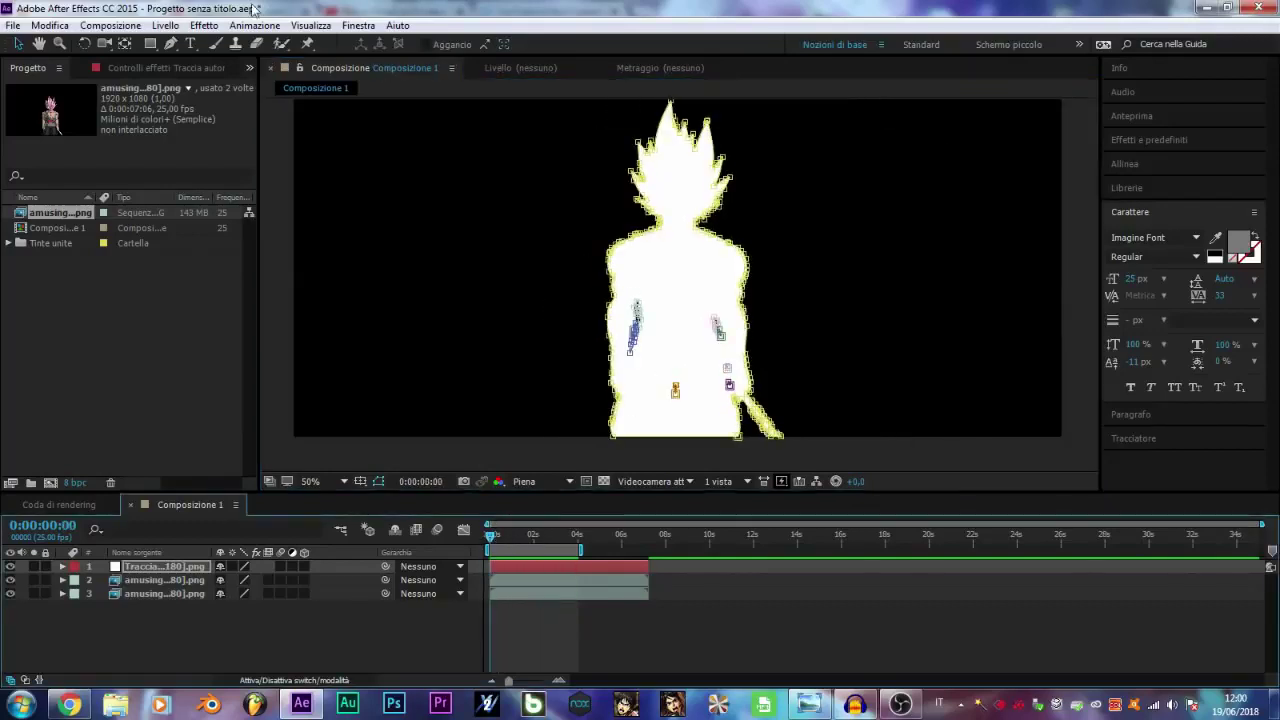
pyautogui.click(204, 25)
pyautogui.moveTo(343, 507)
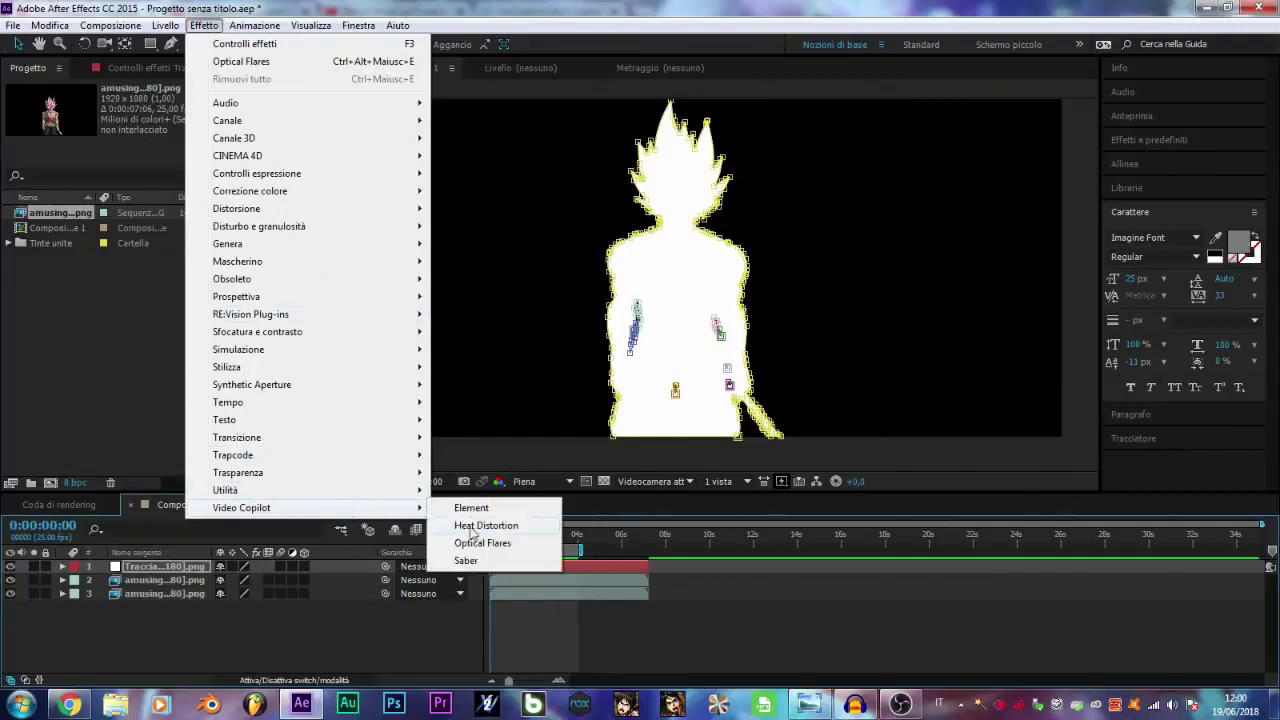
pyautogui.click(478, 566)
pyautogui.scroll(3, 734, 203)
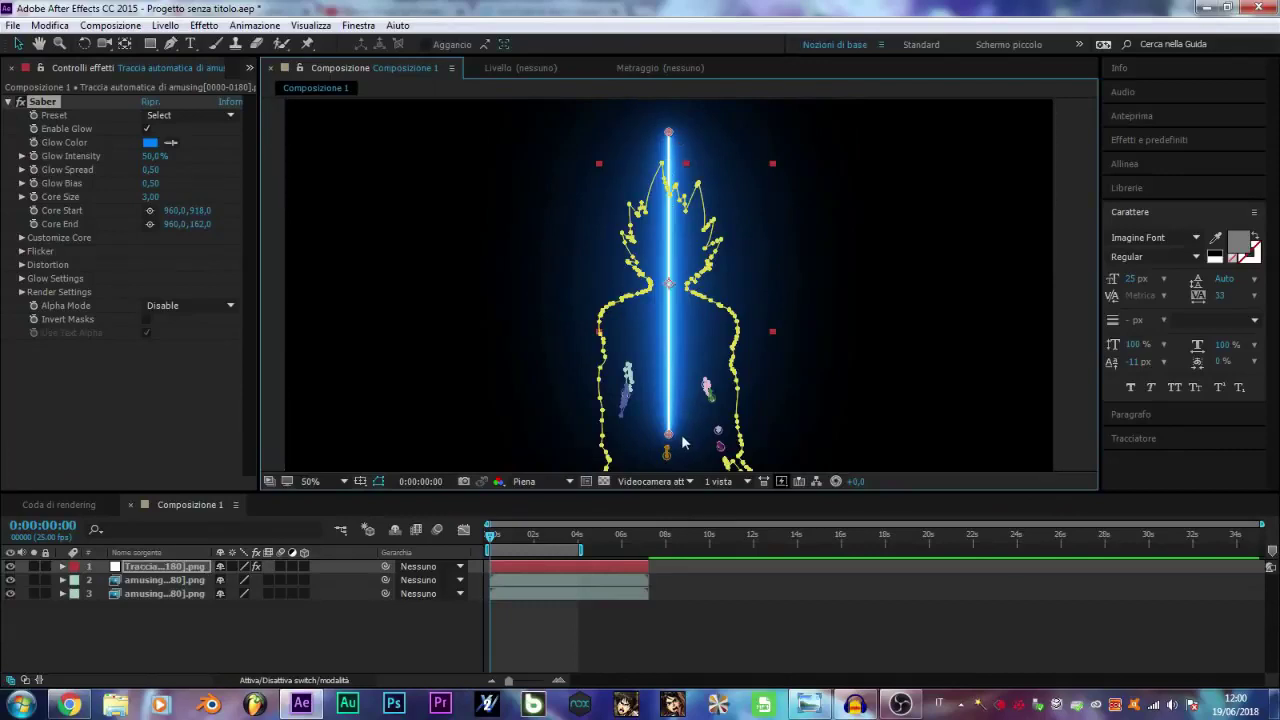
# Set Saber's Core Type to Layer Masks so the glow follows the traced outline
pyautogui.click(22, 238)
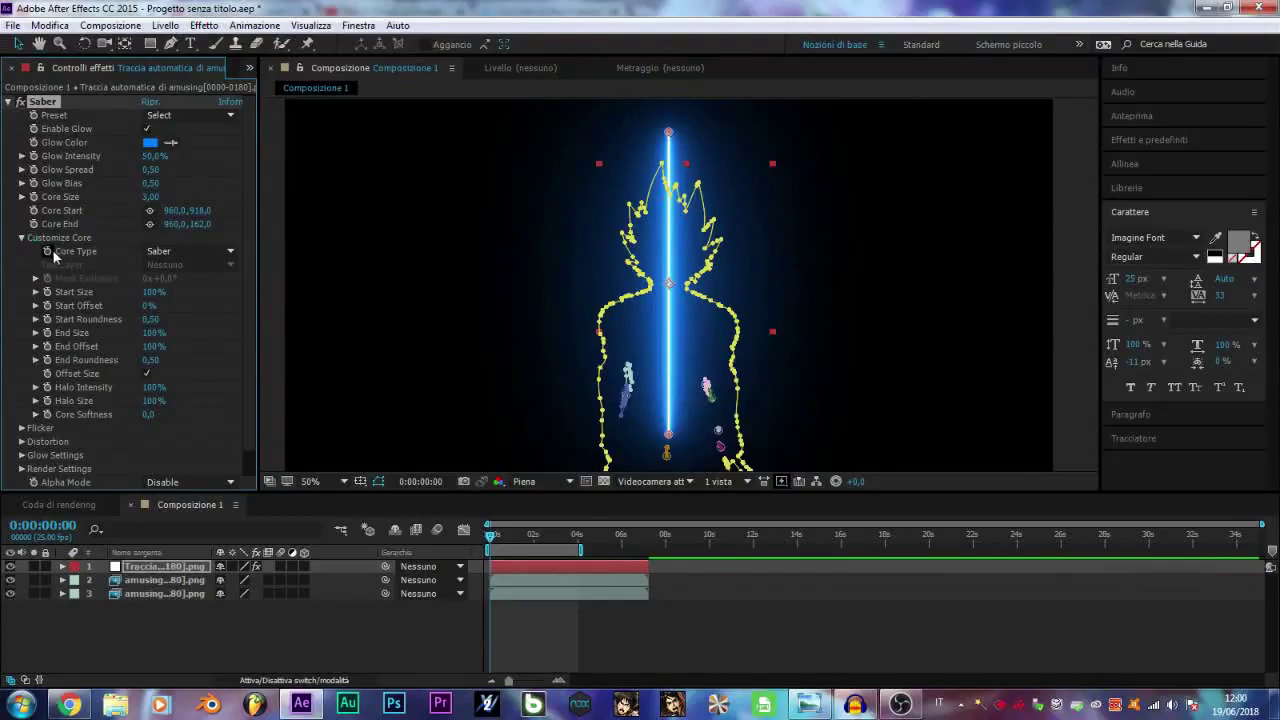
pyautogui.click(185, 251)
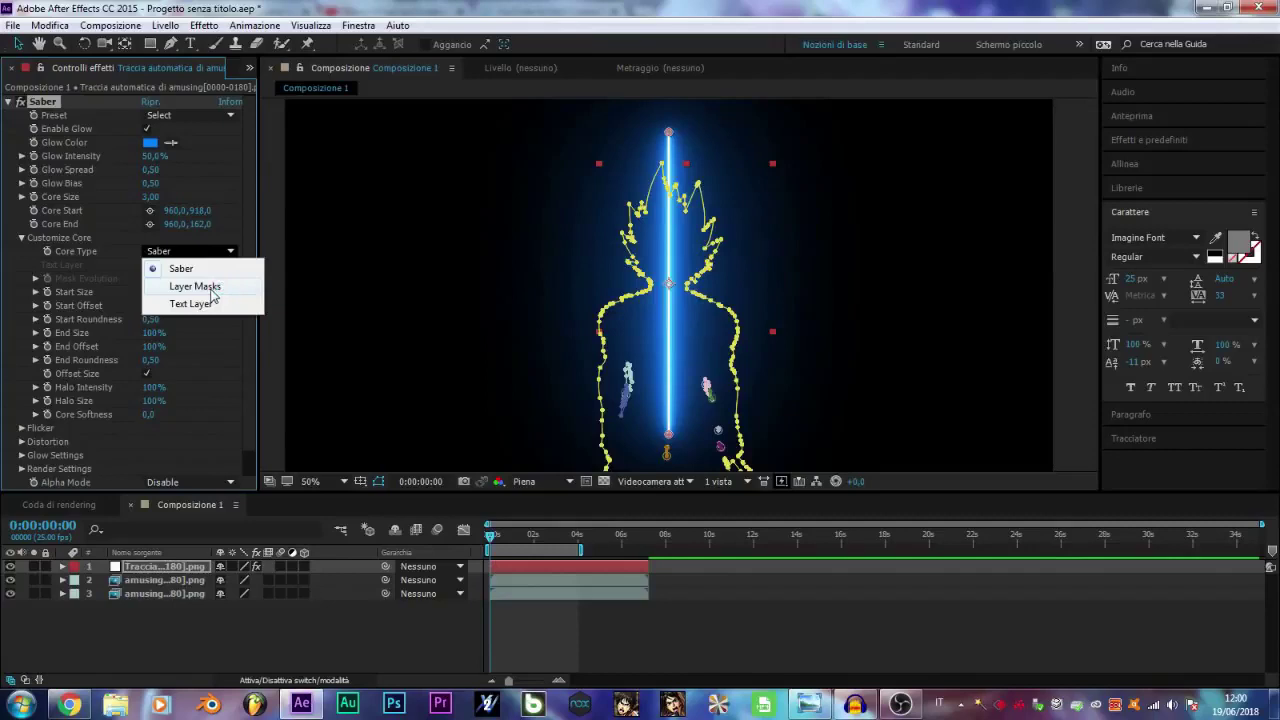
pyautogui.click(195, 287)
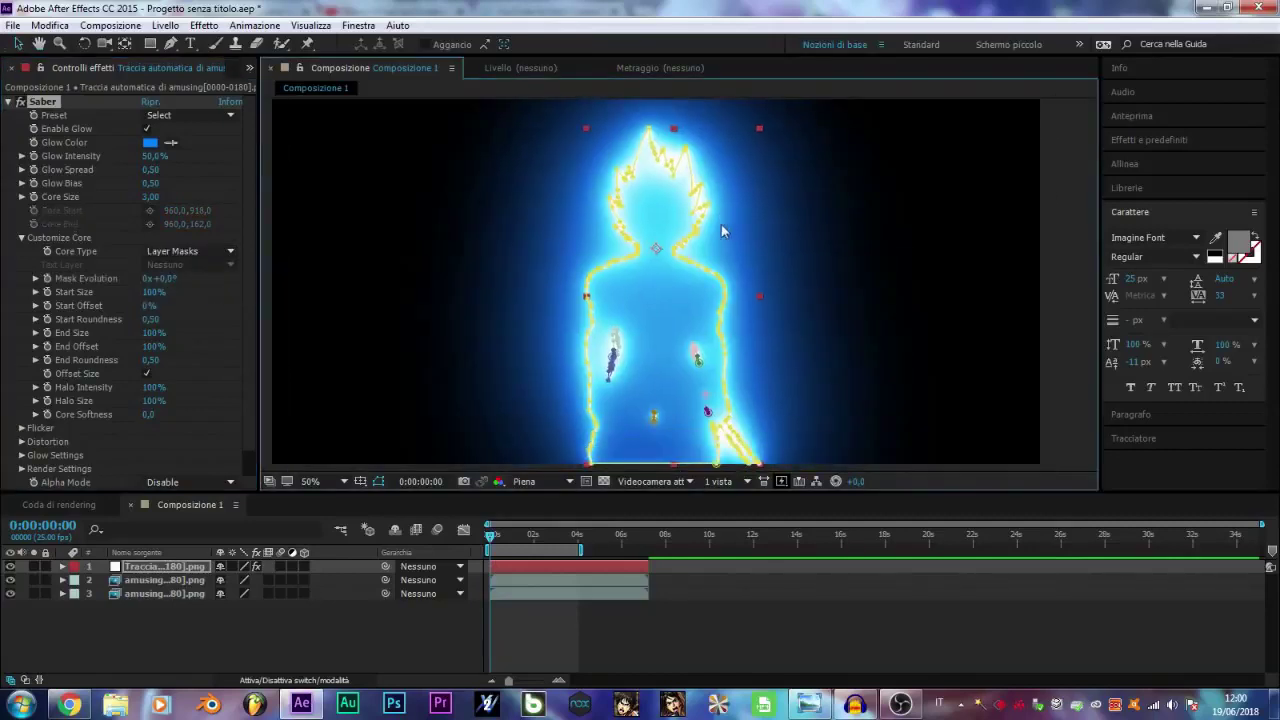
pyautogui.click(1061, 241)
pyautogui.click(452, 342)
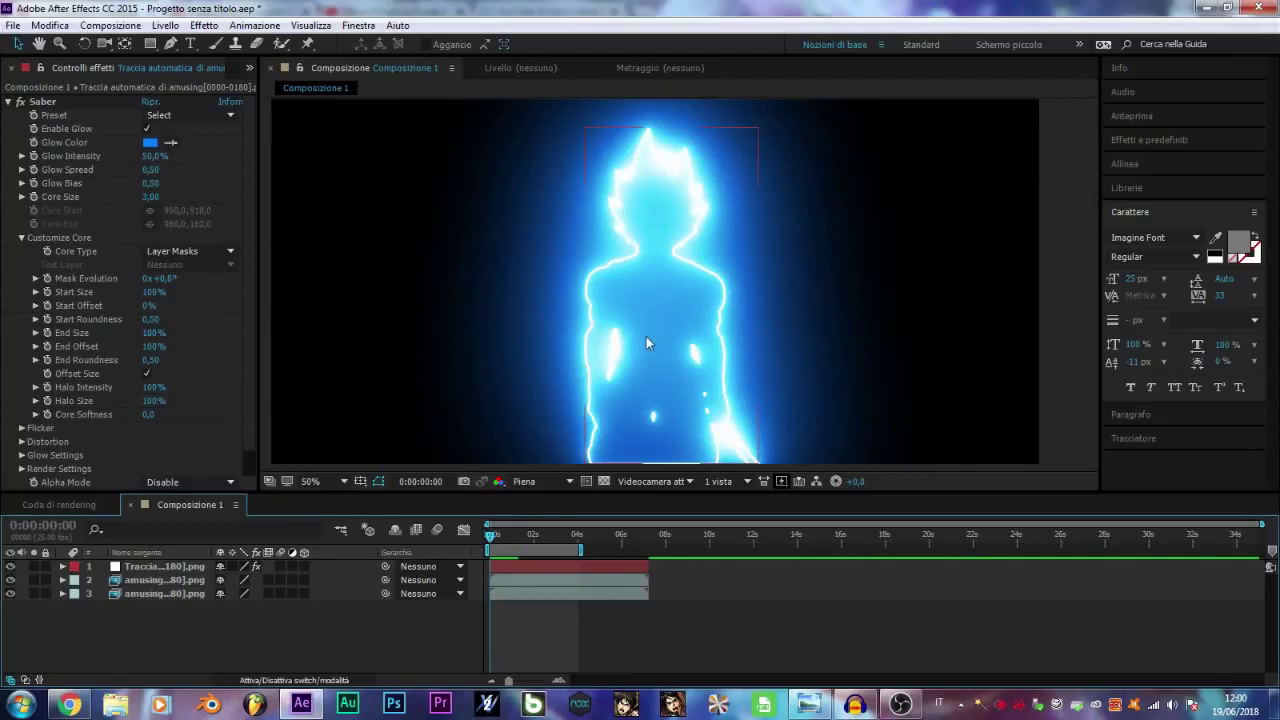
# Apply the Core preset to the Saber effect and inspect the glow around the head and body
pyautogui.click(176, 113)
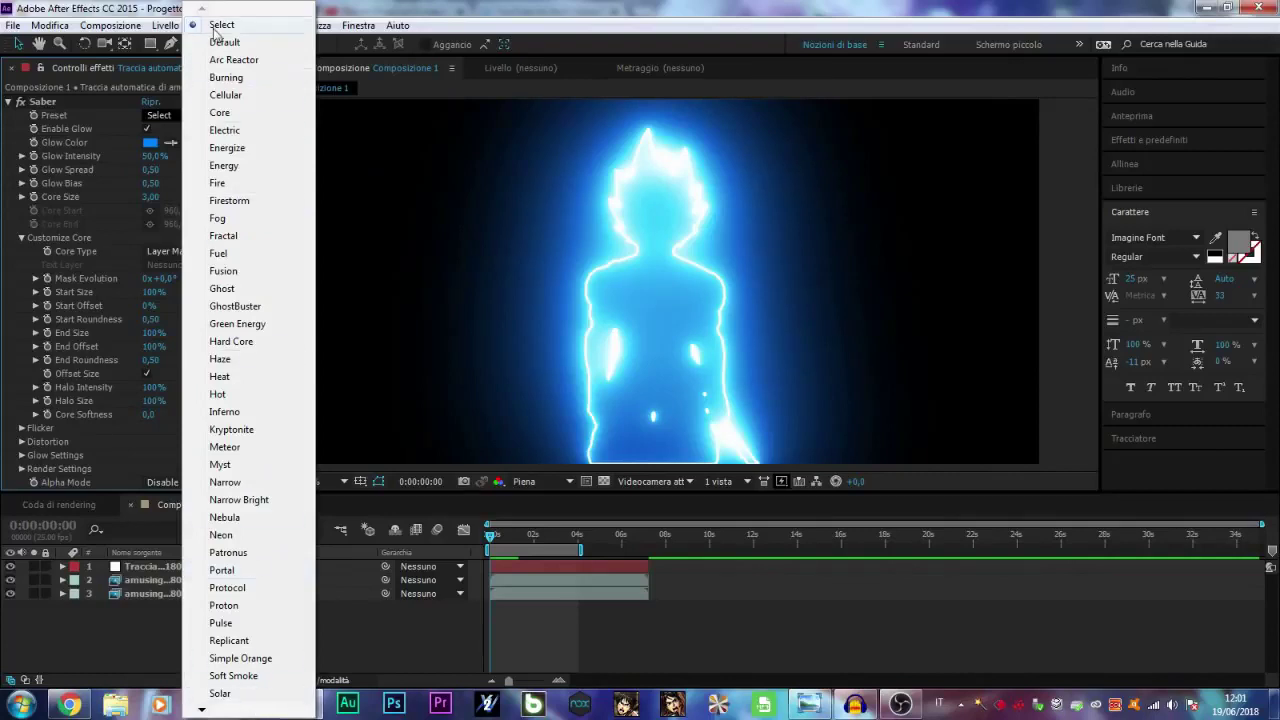
pyautogui.scroll(-5, 224, 712)
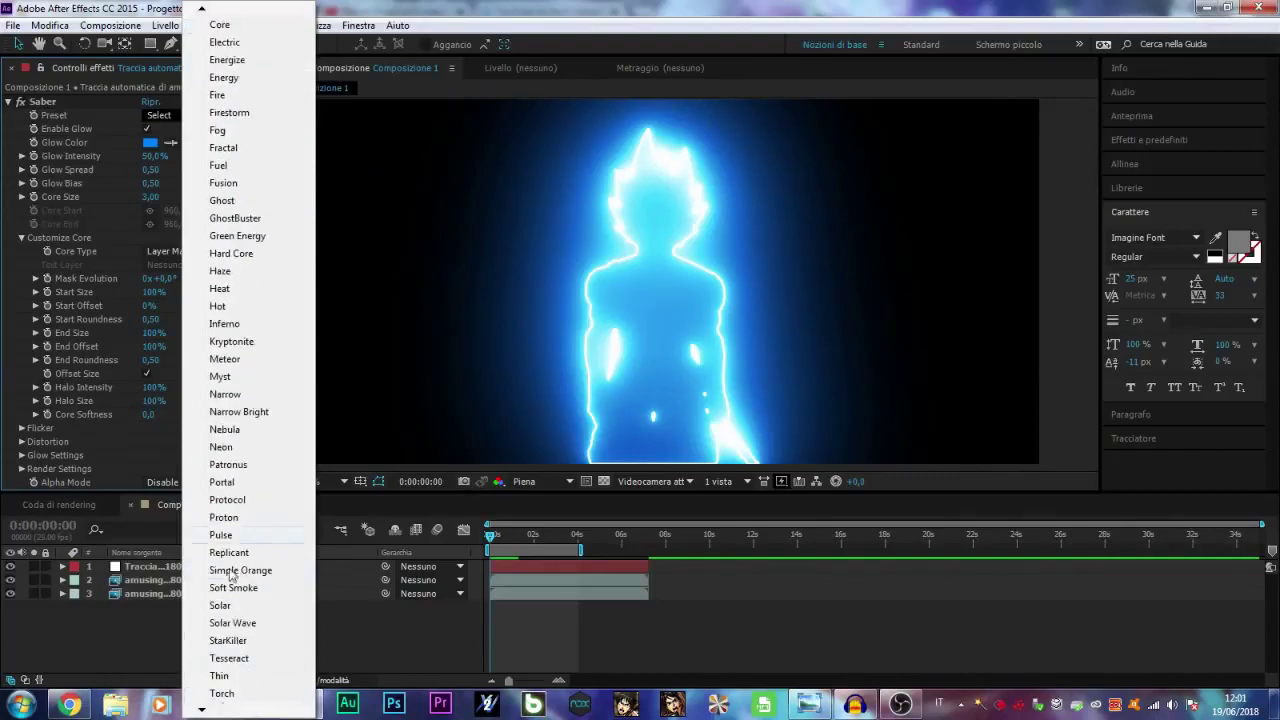
pyautogui.scroll(1, 207, 12)
pyautogui.scroll(4, 207, 12)
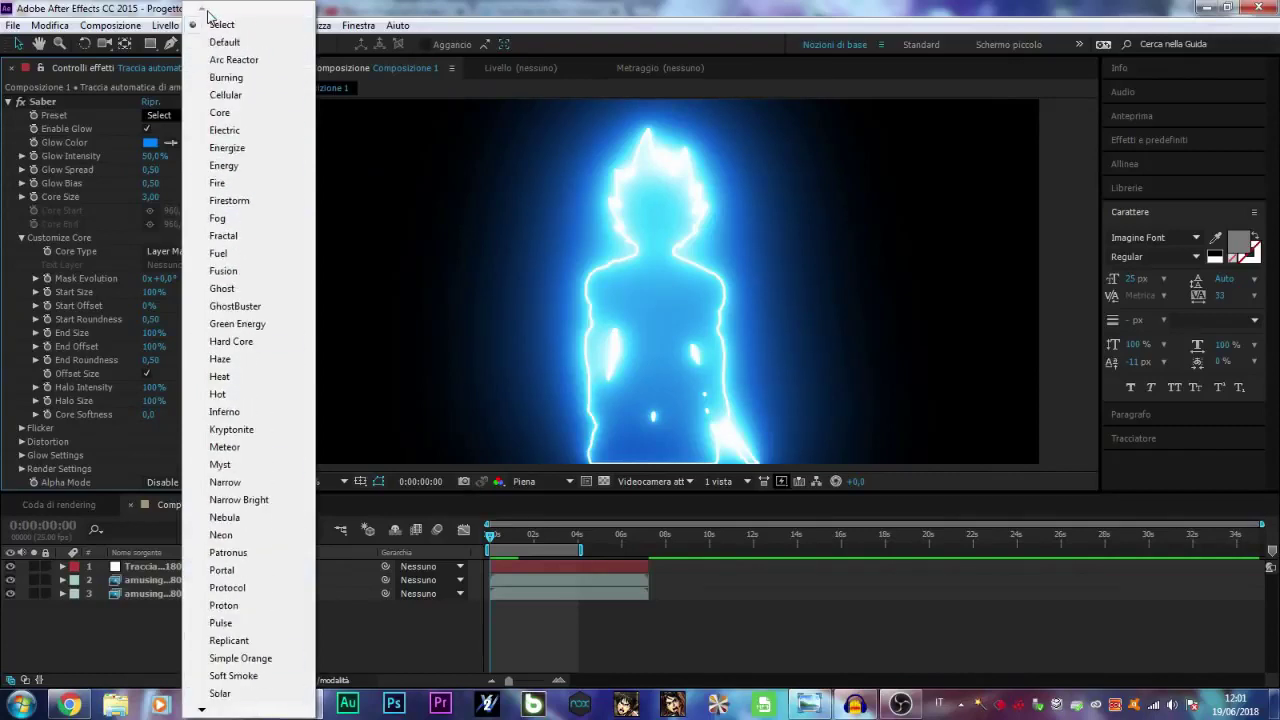
pyautogui.click(243, 114)
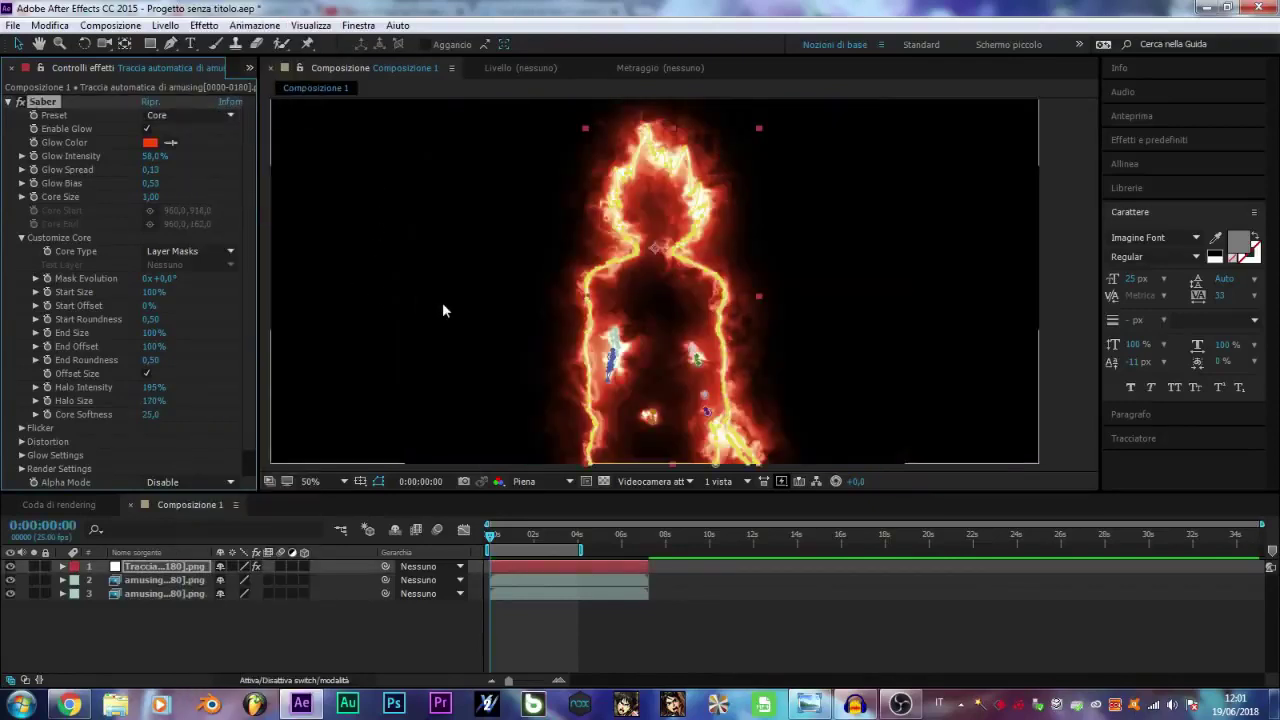
pyautogui.scroll(1, 455, 295)
pyautogui.scroll(1, 452, 248)
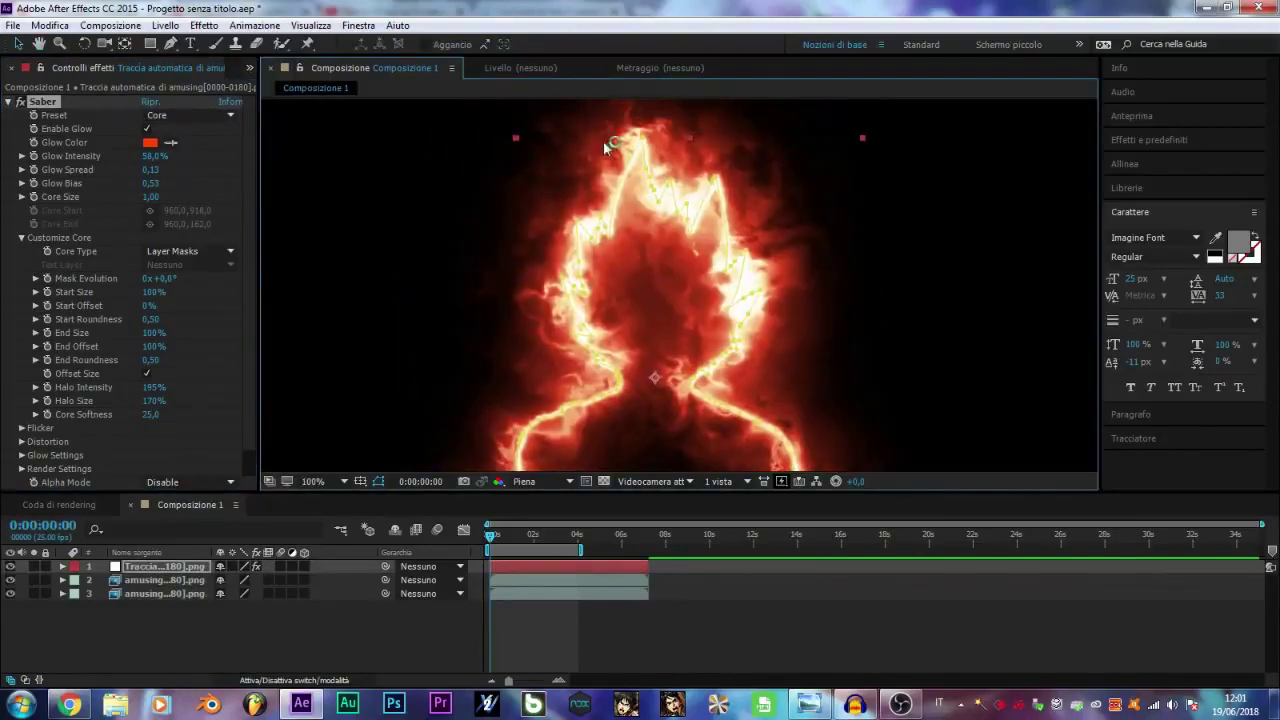
pyautogui.scroll(-2, 520, 280)
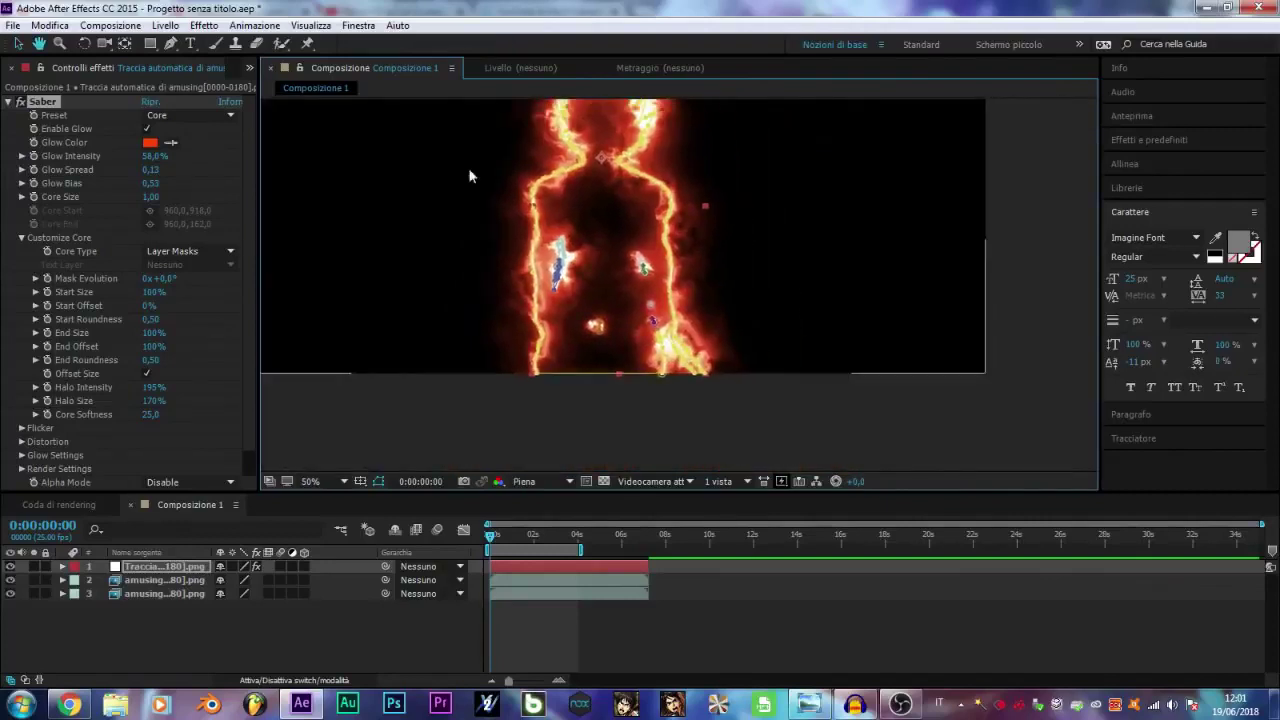
pyautogui.scroll(2, 593, 320)
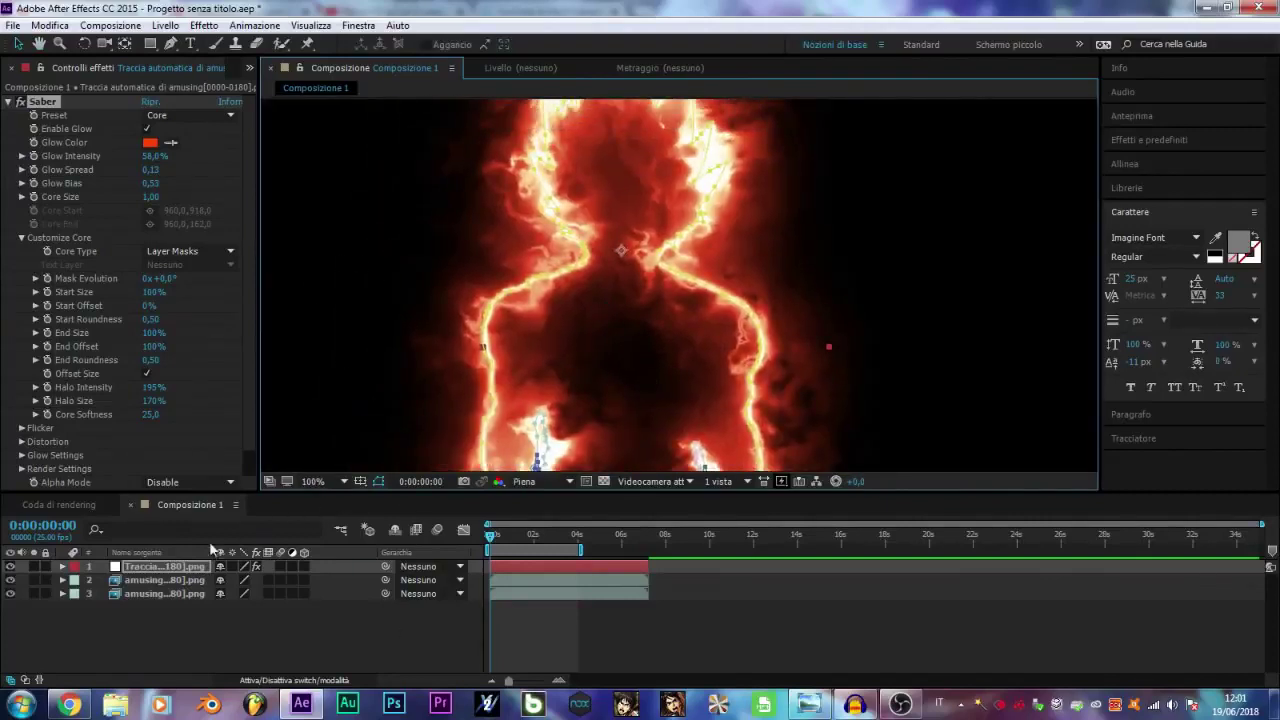
# Set the traced layer's blending mode to Scolora and inspect the glow over the character
pyautogui.rightClick(189, 566)
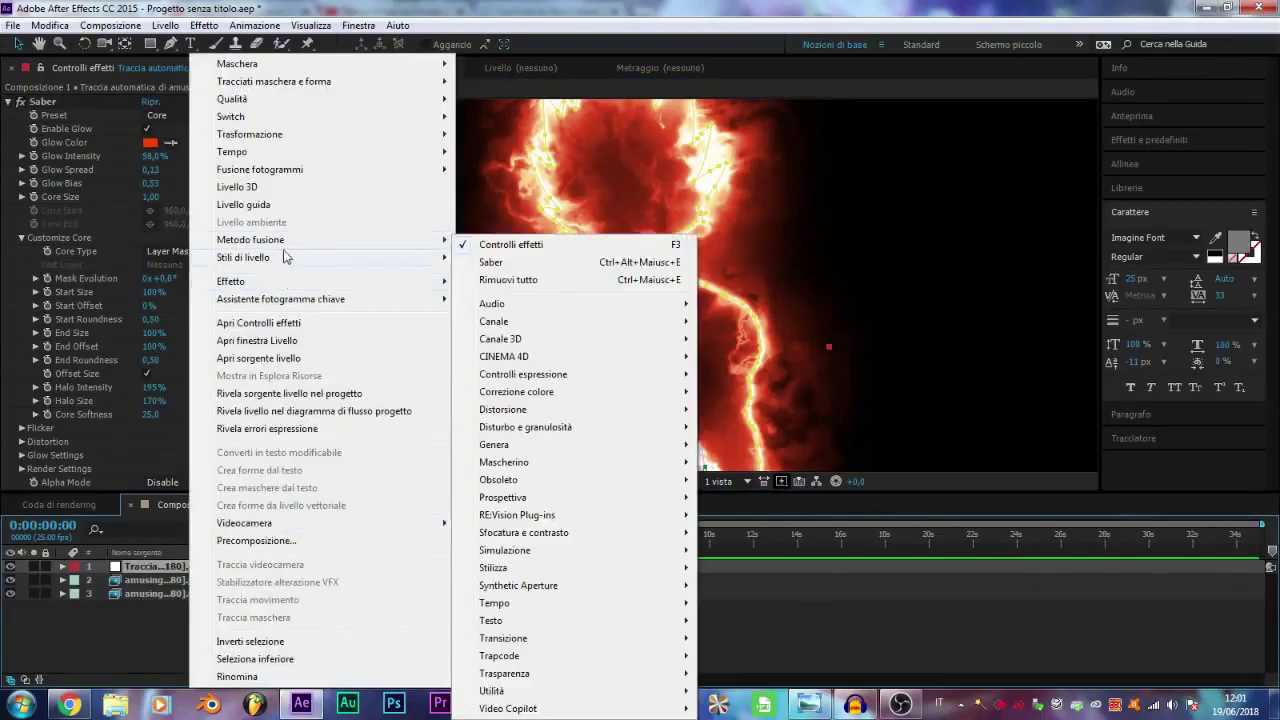
pyautogui.moveTo(286, 240)
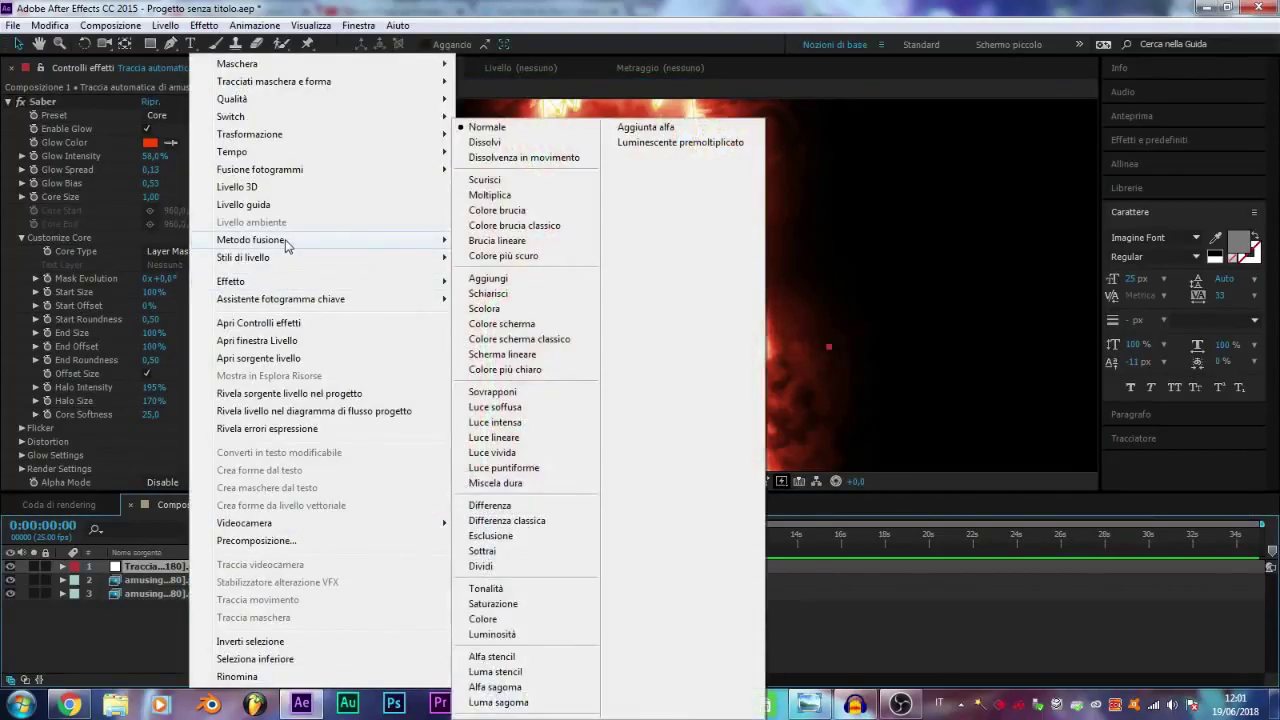
pyautogui.click(521, 310)
pyautogui.scroll(-2, 622, 302)
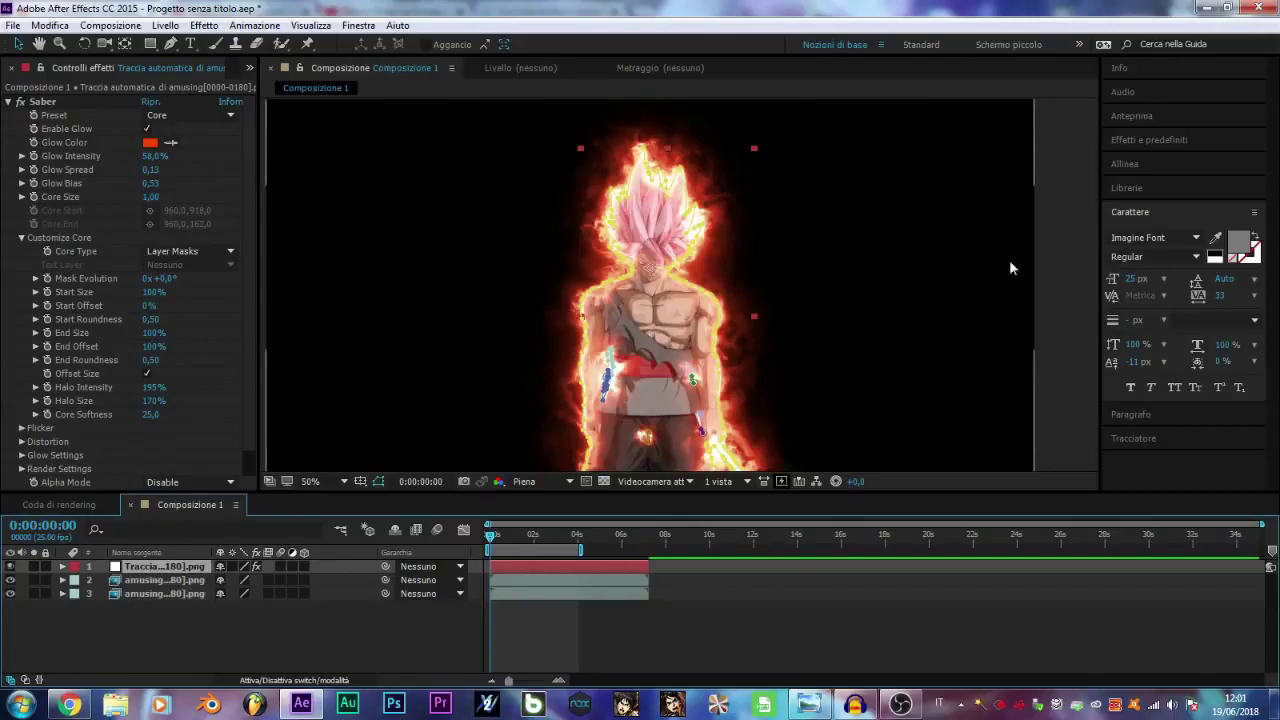
pyautogui.scroll(-4, 742, 237)
pyautogui.scroll(4, 700, 290)
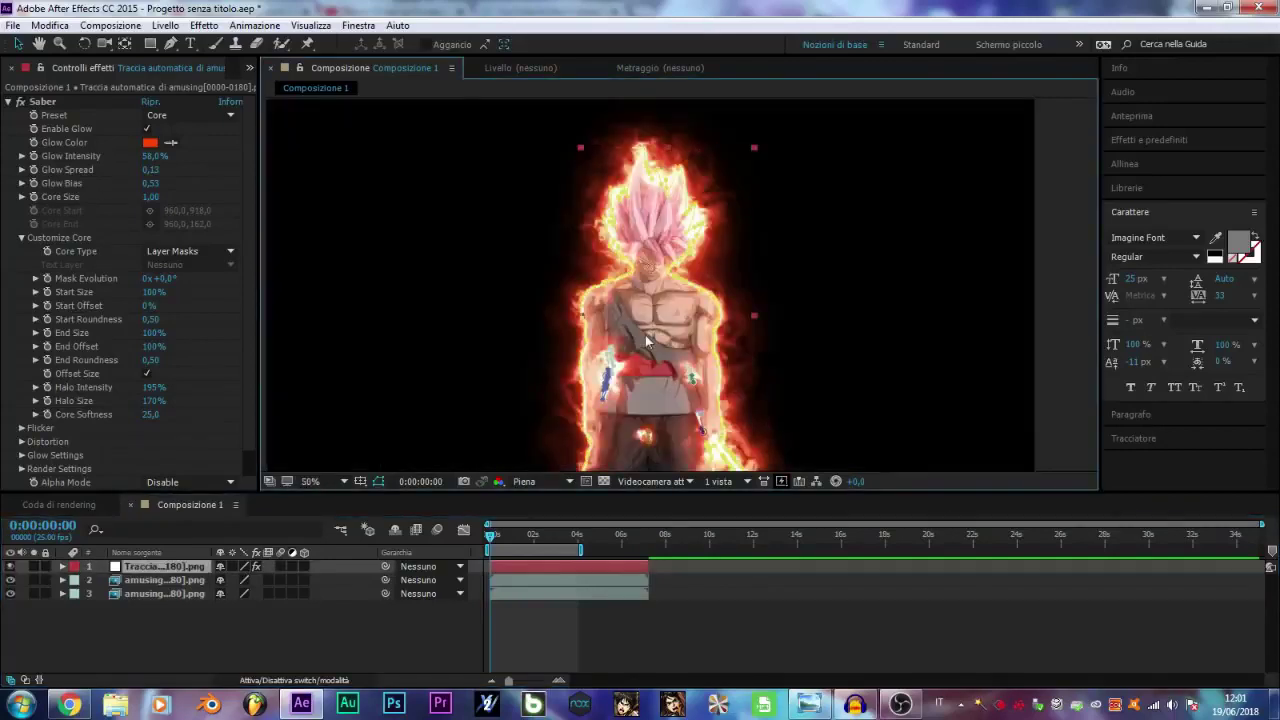
pyautogui.scroll(4, 645, 335)
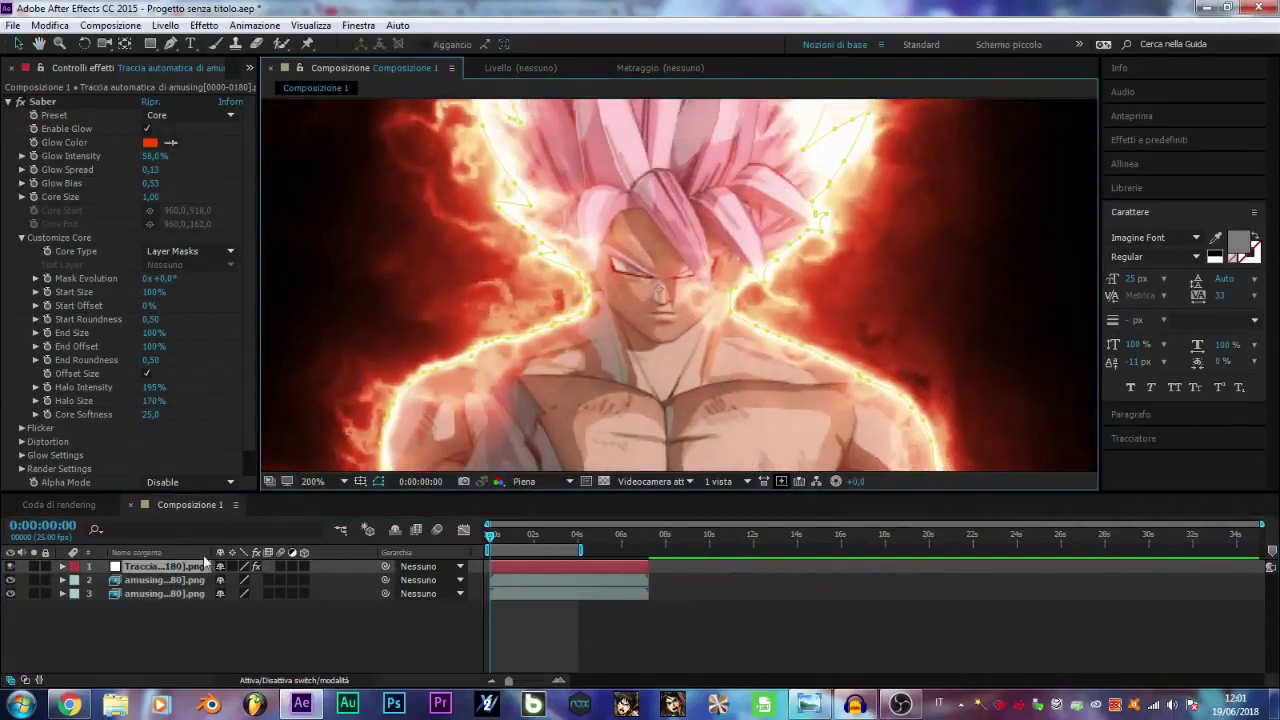
# Delete the duplicate image sequence layer directly beneath the traced layer
pyautogui.click(170, 581)
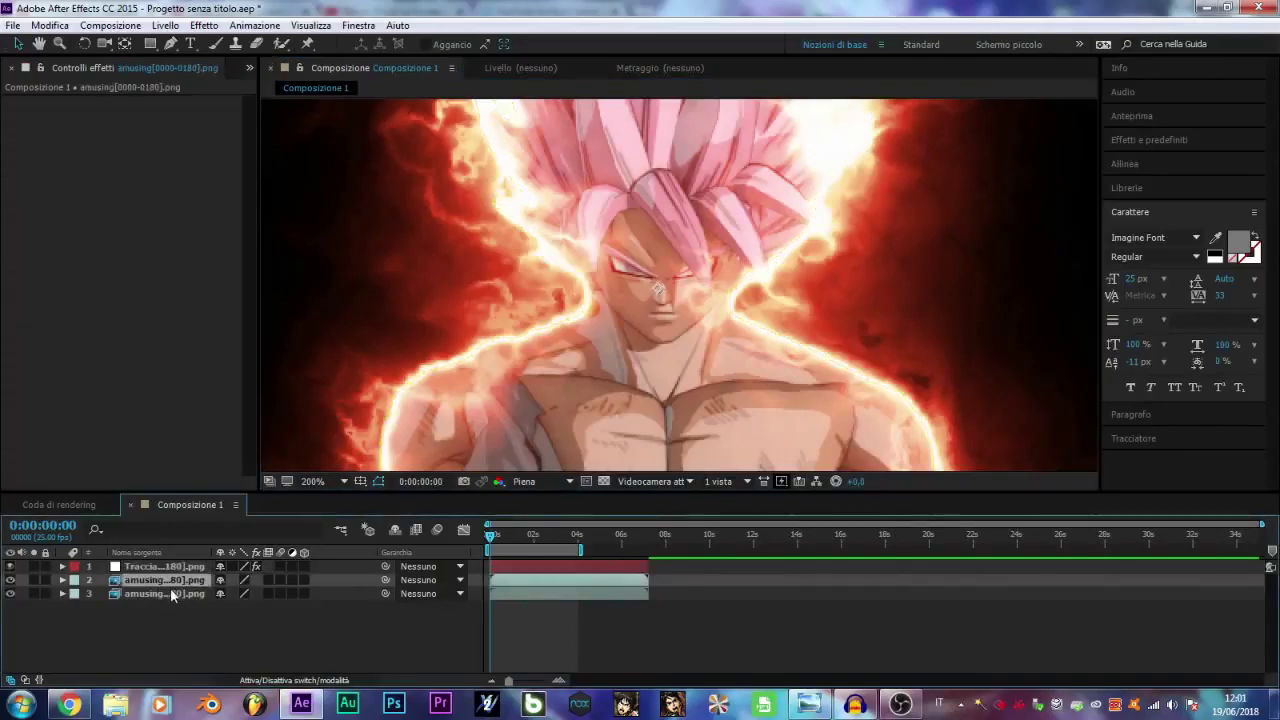
pyautogui.press('Delete')
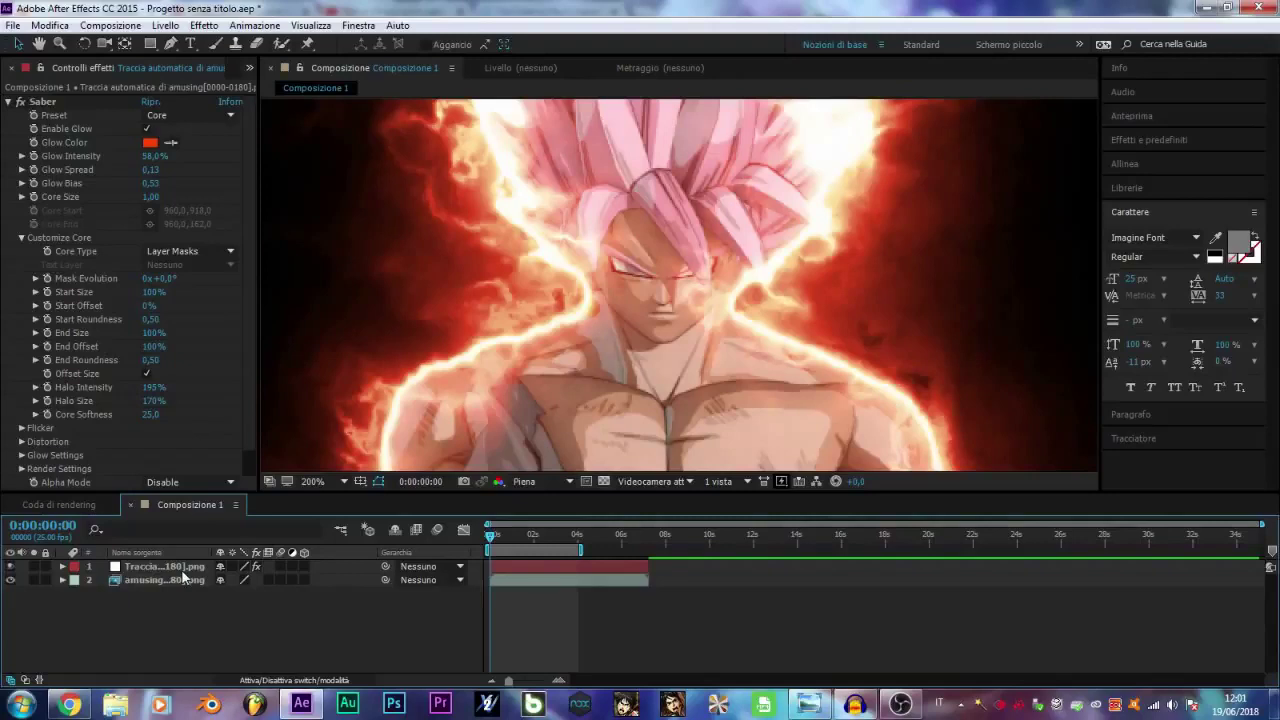
# Move the traced Saber layer beneath the character image sequence layer so the glow sits behind the body
pyautogui.moveTo(185, 577); pyautogui.dragTo(188, 592)
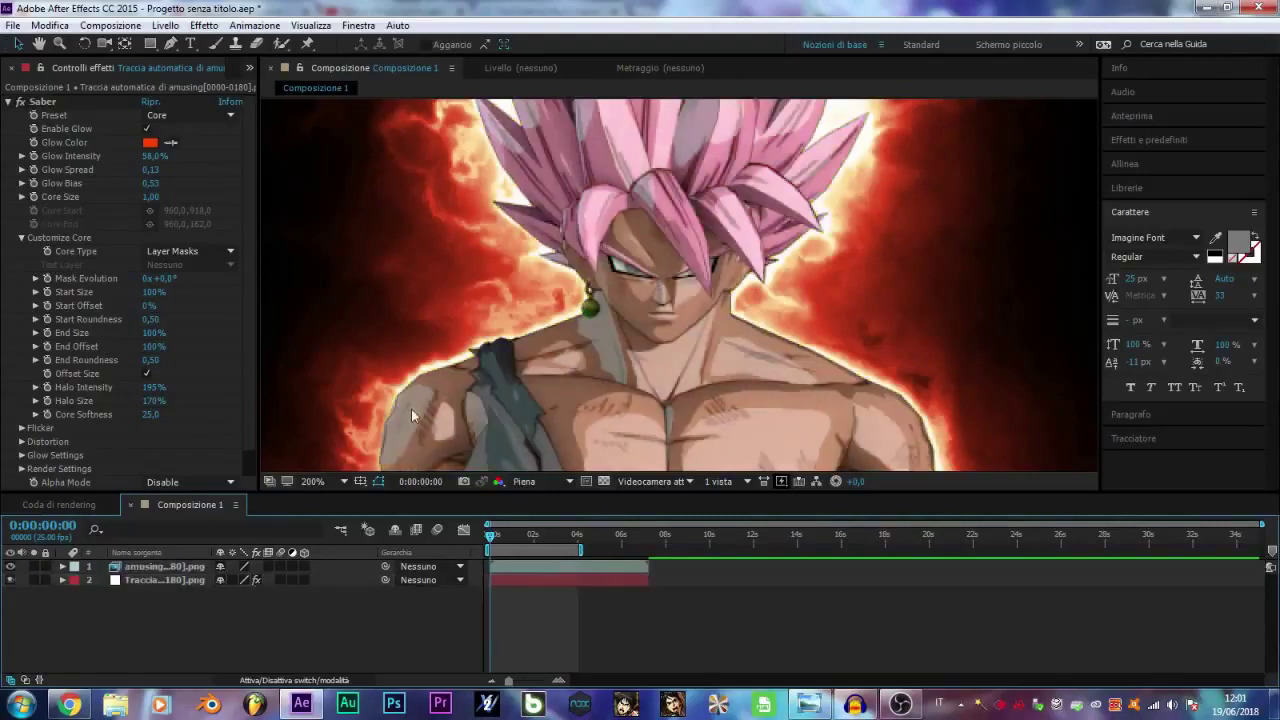
pyautogui.scroll(-4, 584, 288)
pyautogui.click(171, 583)
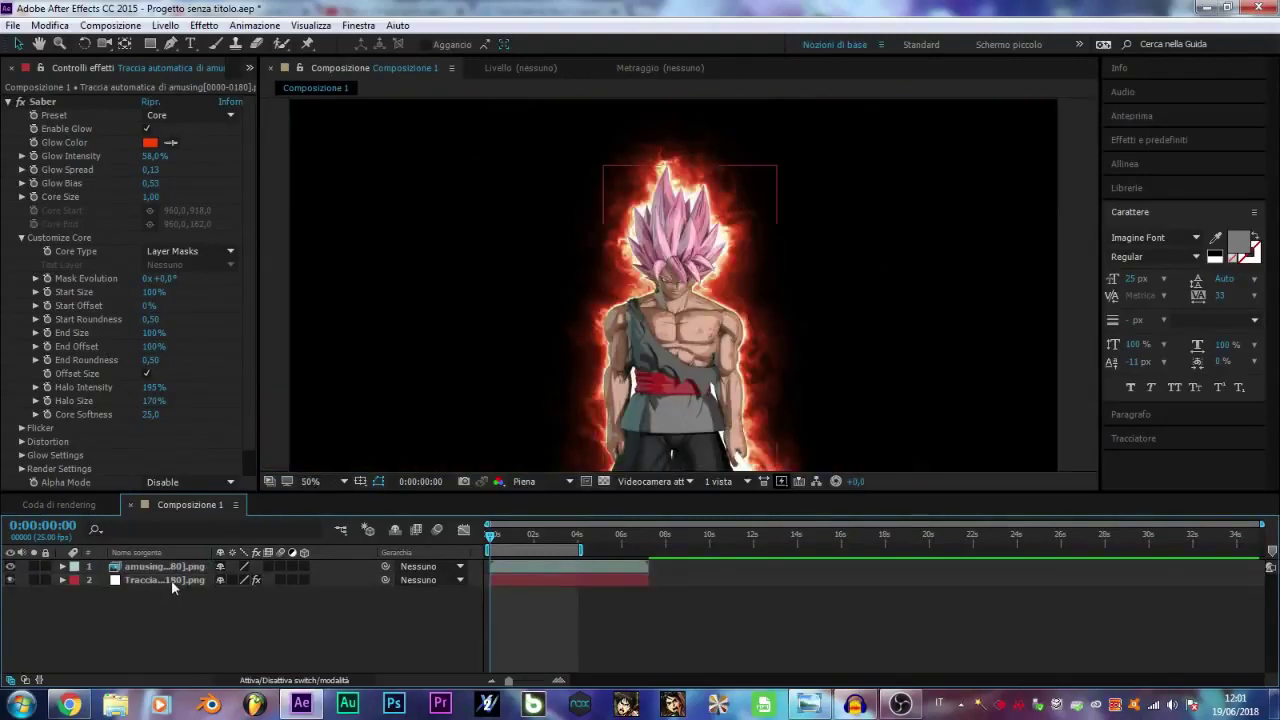
# Set Saber's Core Size to 1.30 on the traced layer behind the character
pyautogui.click(171, 580)
pyautogui.scroll(2, 667, 398)
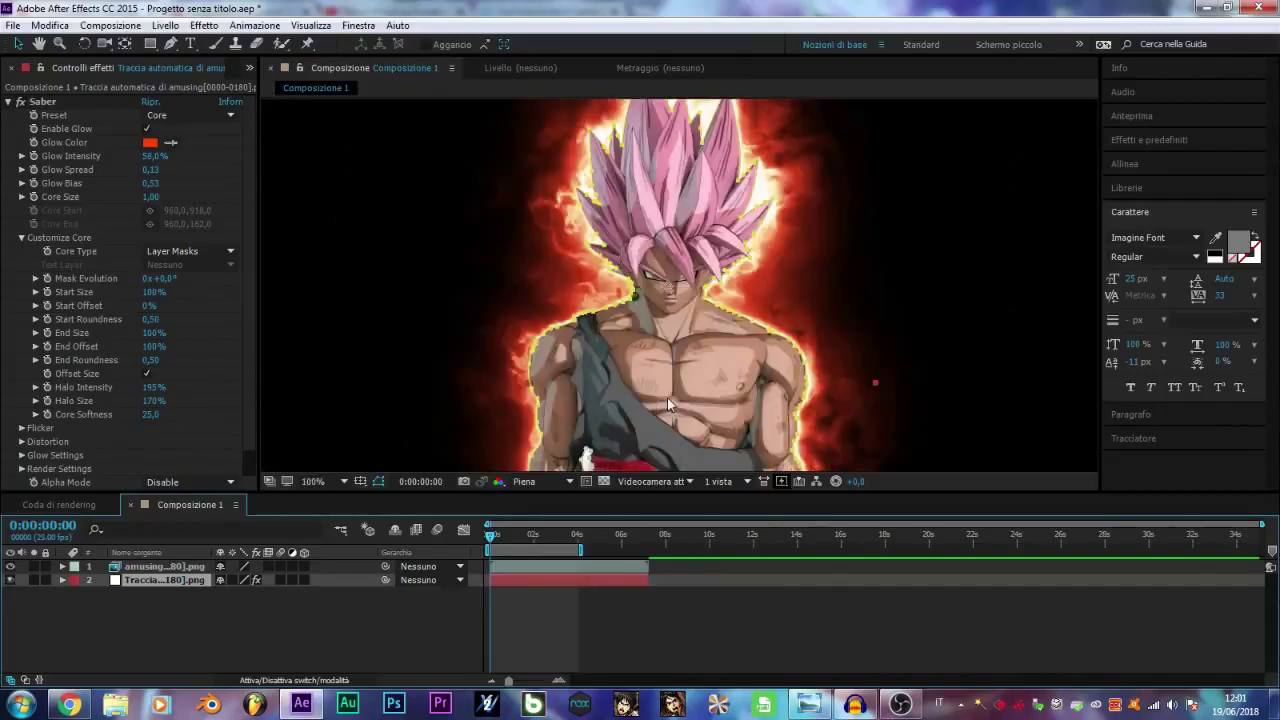
pyautogui.scroll(2, 667, 397)
pyautogui.moveTo(150, 200); pyautogui.dragTo(112, 205)
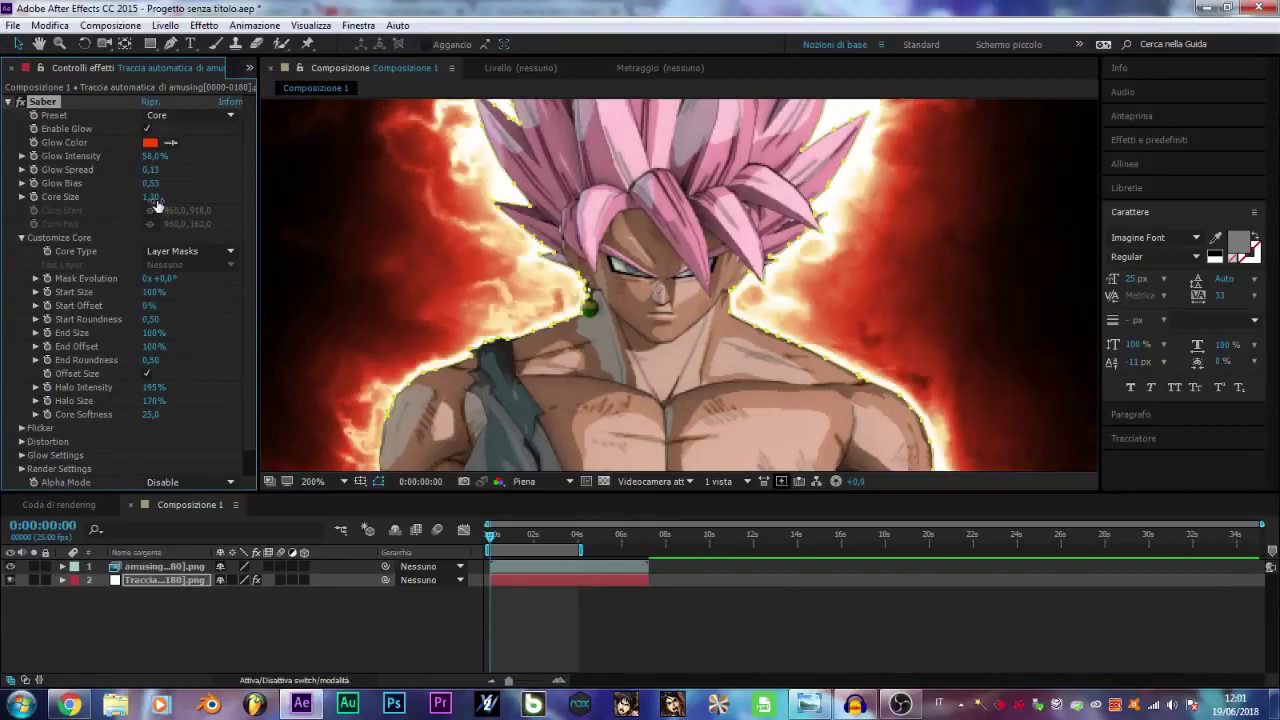
pyautogui.scroll(-2, 578, 273)
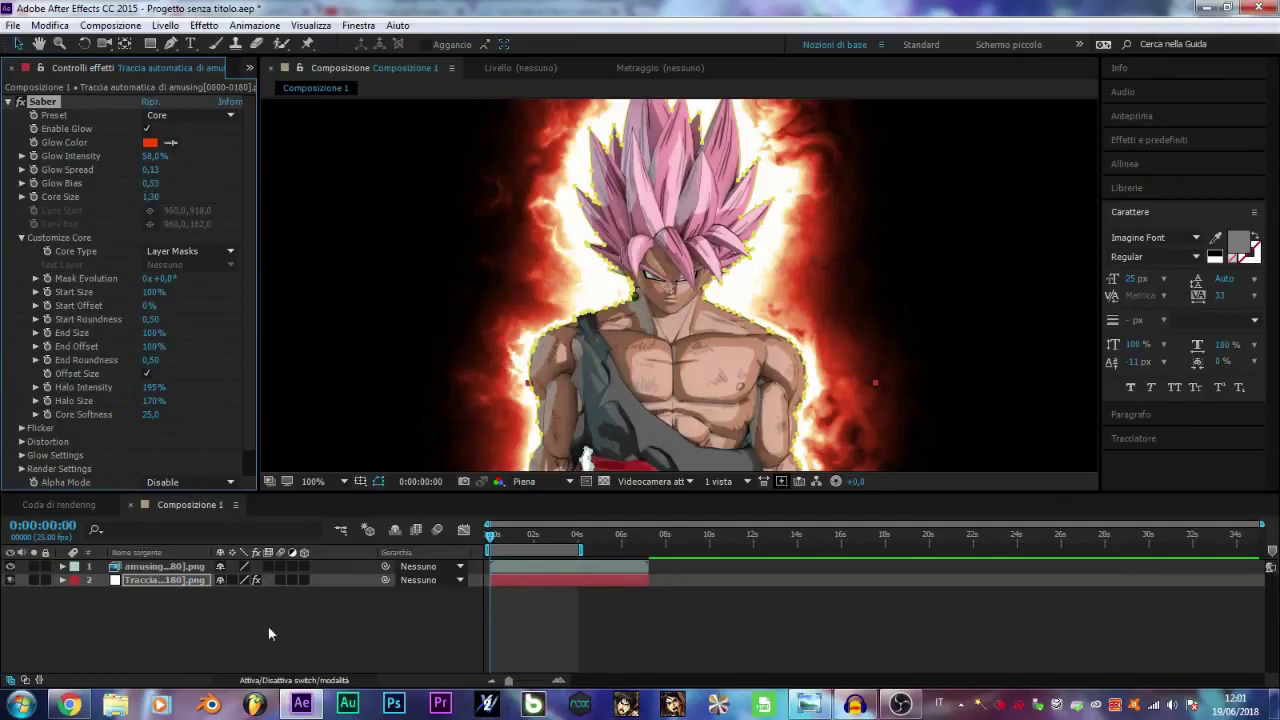
# Duplicate the traced Saber layer and place the copy above the character image sequence
pyautogui.click(180, 581)
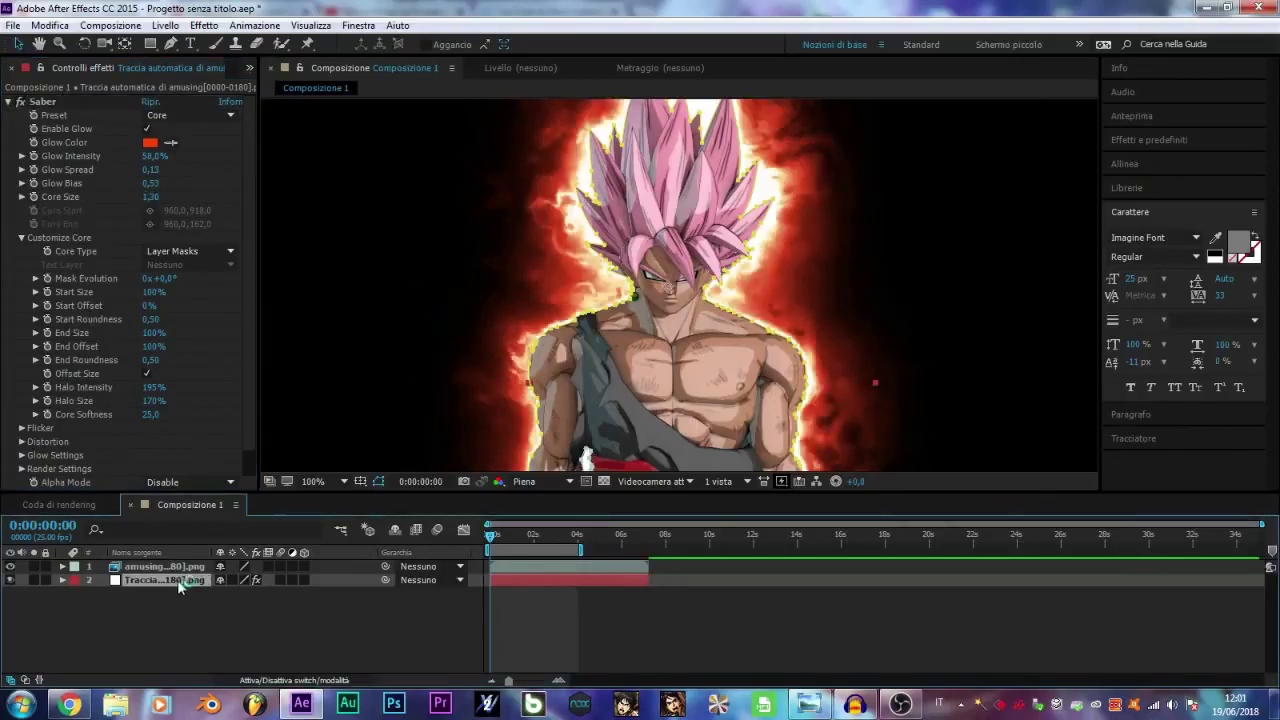
pyautogui.hotkey('ctrl', 'd')
pyautogui.moveTo(171, 580); pyautogui.dragTo(410, 560)
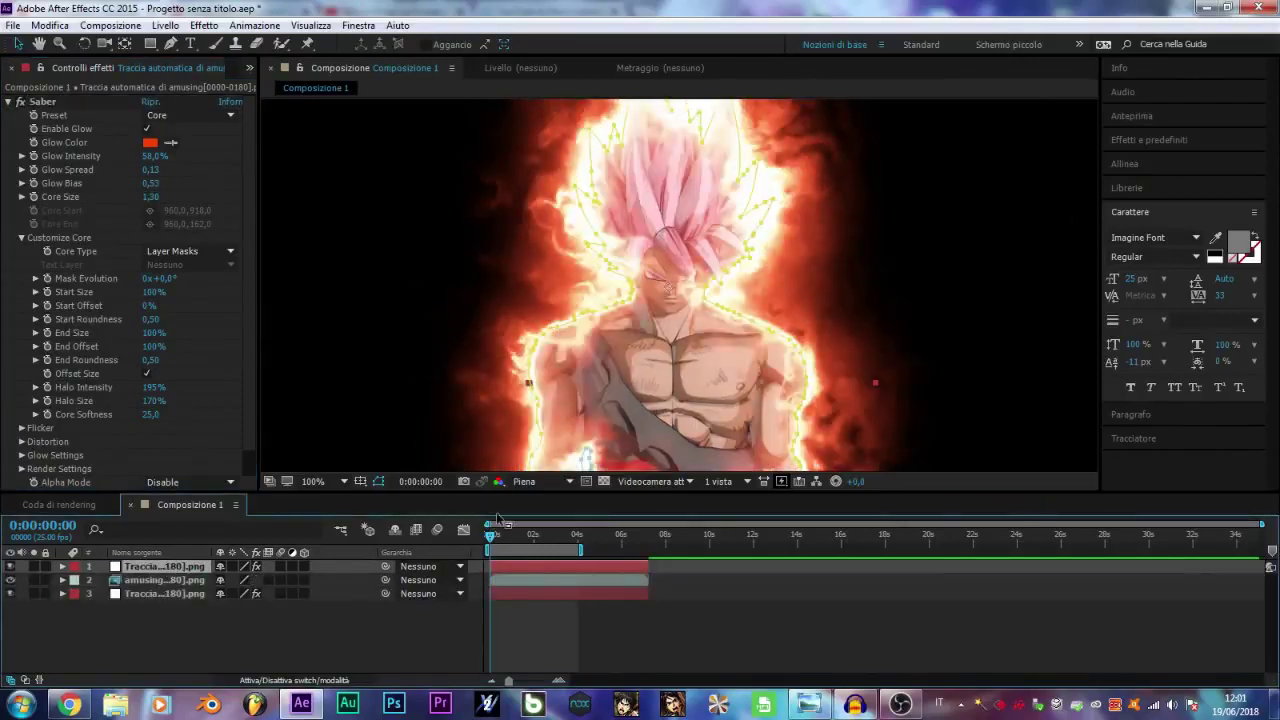
# Set Saber's Core Size to 0.60 on the traced copy above the character
pyautogui.scroll(2, 588, 251)
pyautogui.moveTo(152, 205); pyautogui.dragTo(142, 200)
pyautogui.scroll(-2, 618, 340)
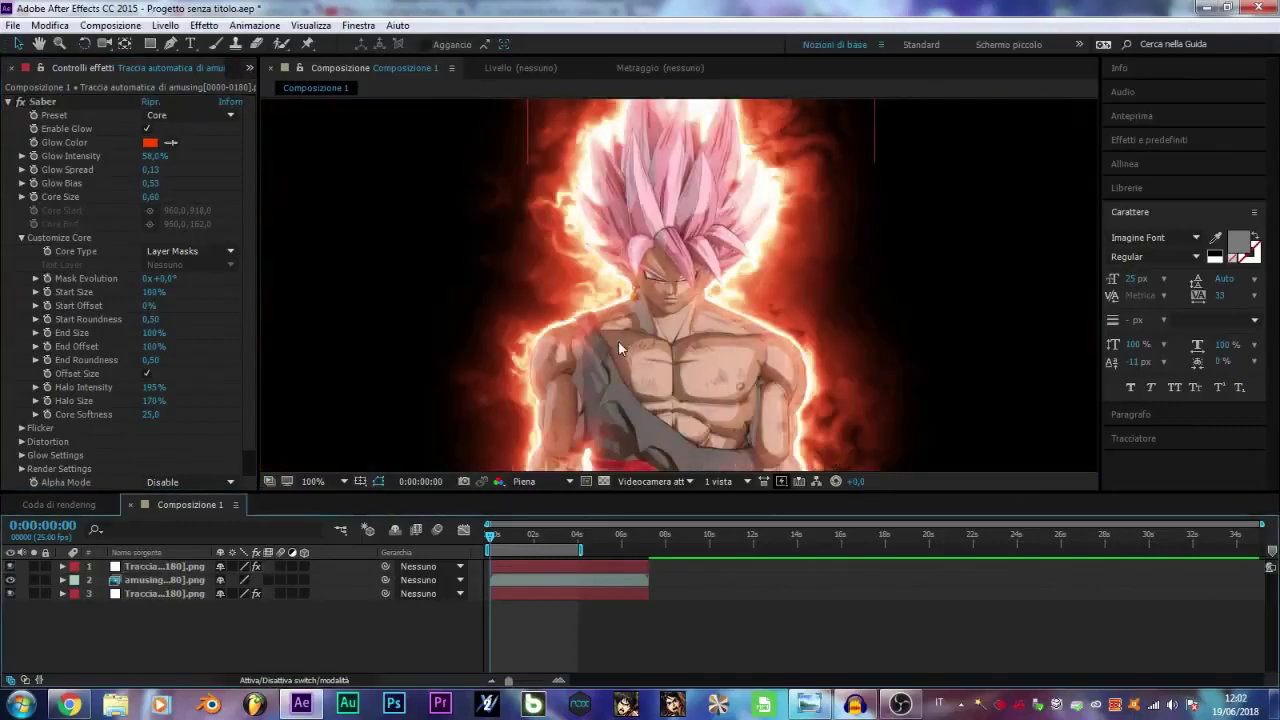
pyautogui.scroll(-4, 618, 340)
pyautogui.scroll(2, 619, 345)
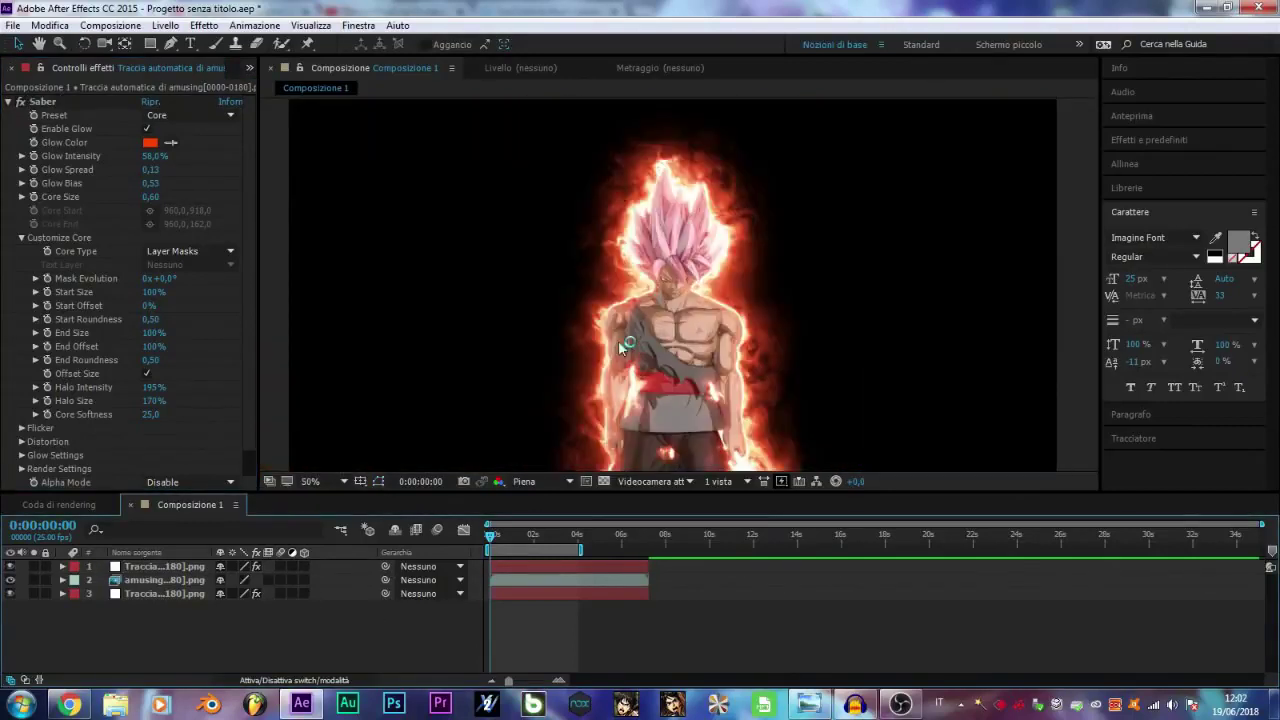
# Set the composition preview resolution to Dimezzata, preview the animated glow, and return to the first frame
pyautogui.click(531, 482)
pyautogui.click(519, 540)
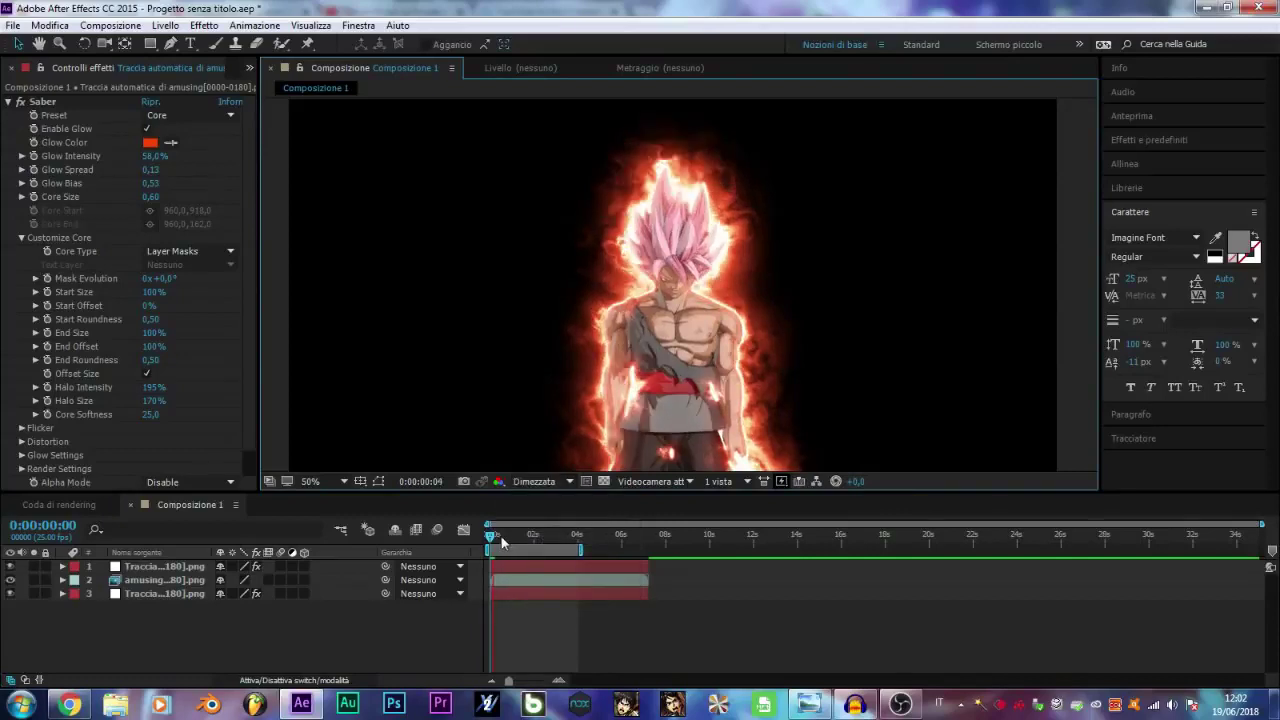
pyautogui.press('space')
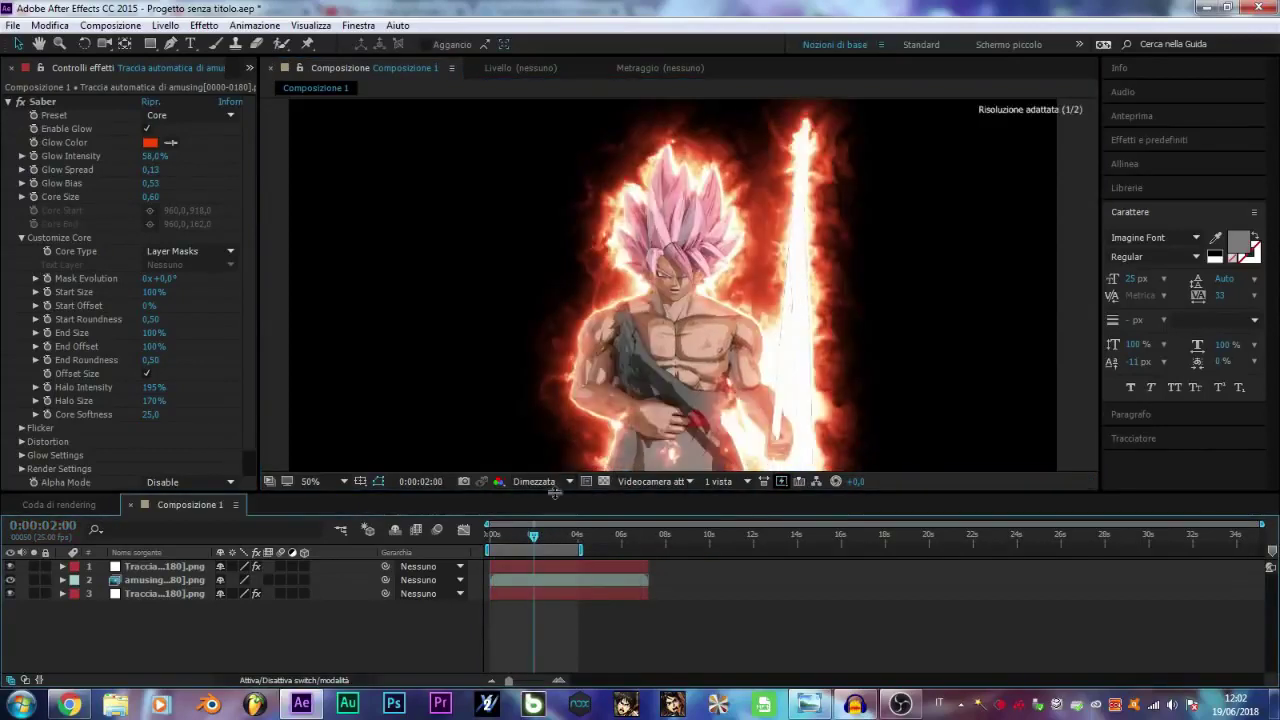
pyautogui.click(538, 541)
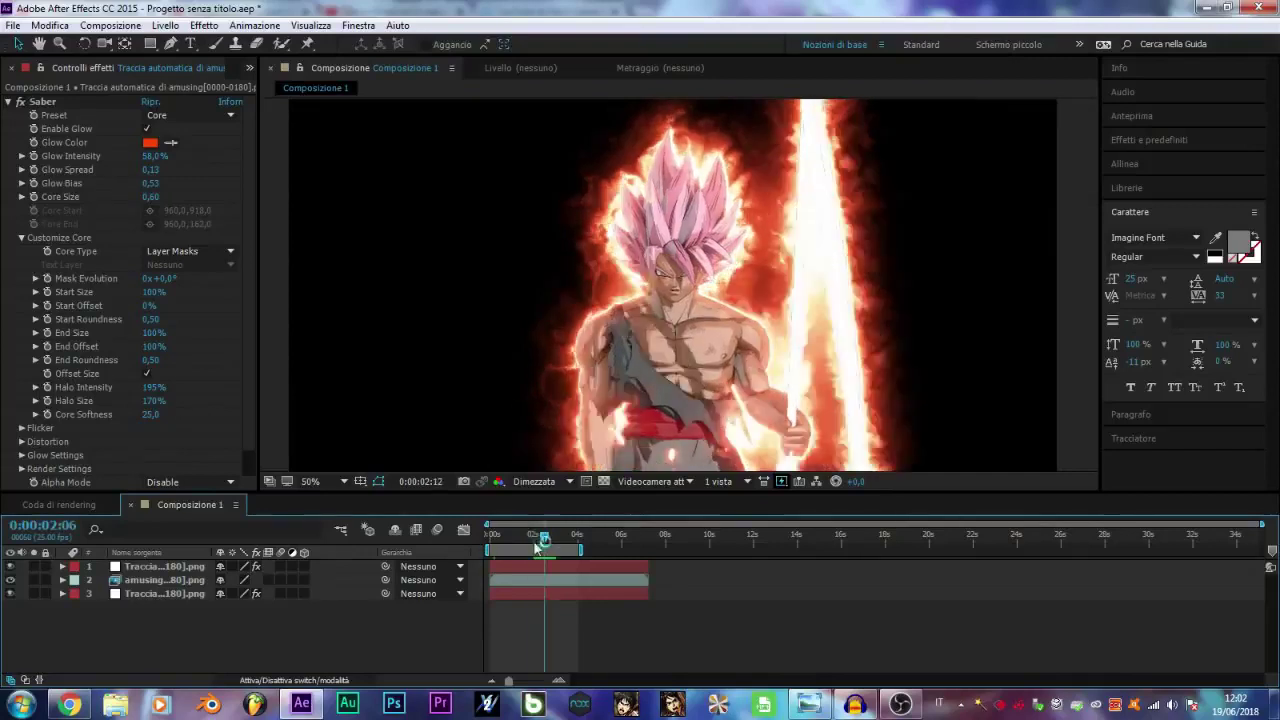
pyautogui.moveTo(537, 545); pyautogui.dragTo(484, 549)
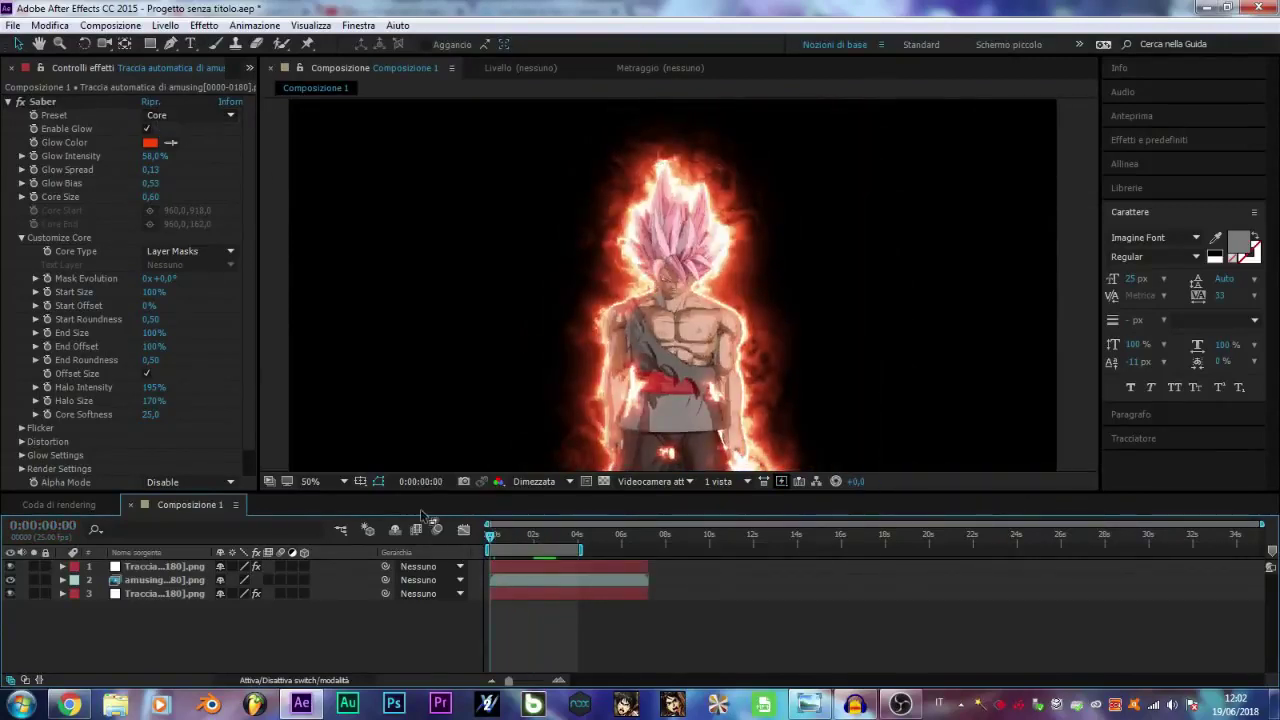
# Apply Saber's Fire preset to both the lower and the upper traced layers
pyautogui.click(163, 593)
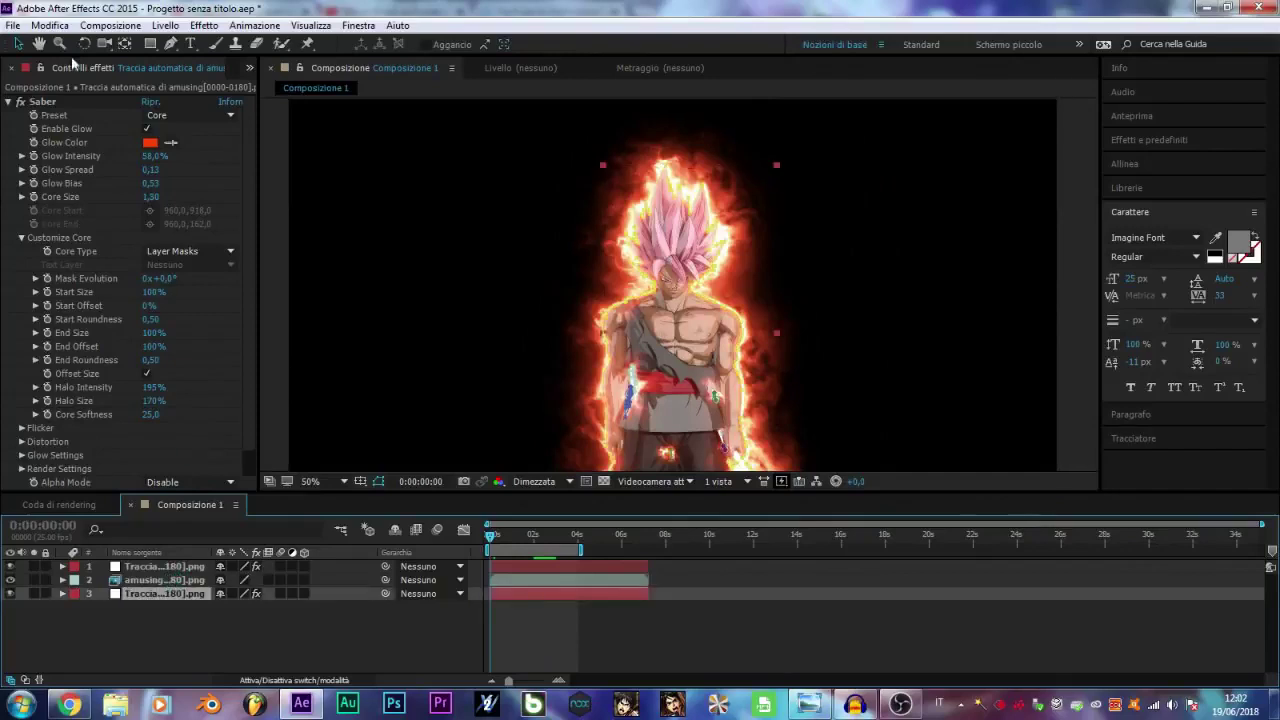
pyautogui.click(157, 115)
pyautogui.click(230, 184)
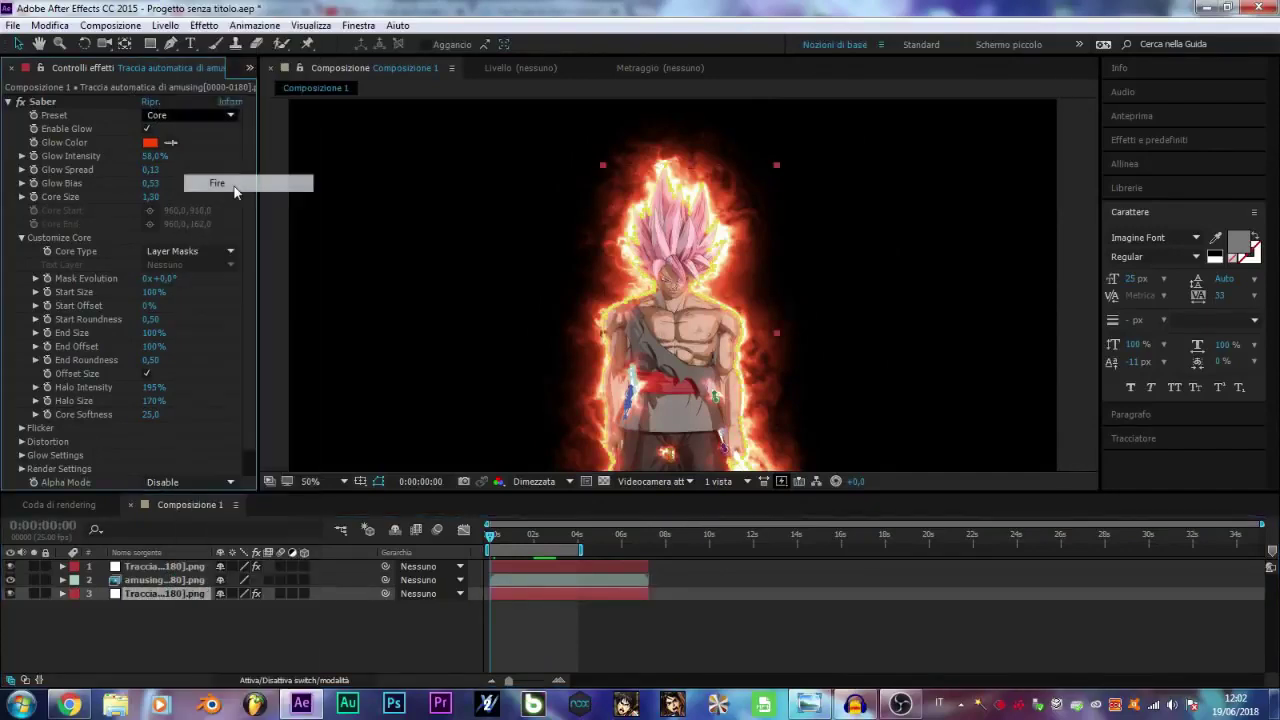
pyautogui.click(175, 566)
pyautogui.click(157, 115)
pyautogui.click(216, 184)
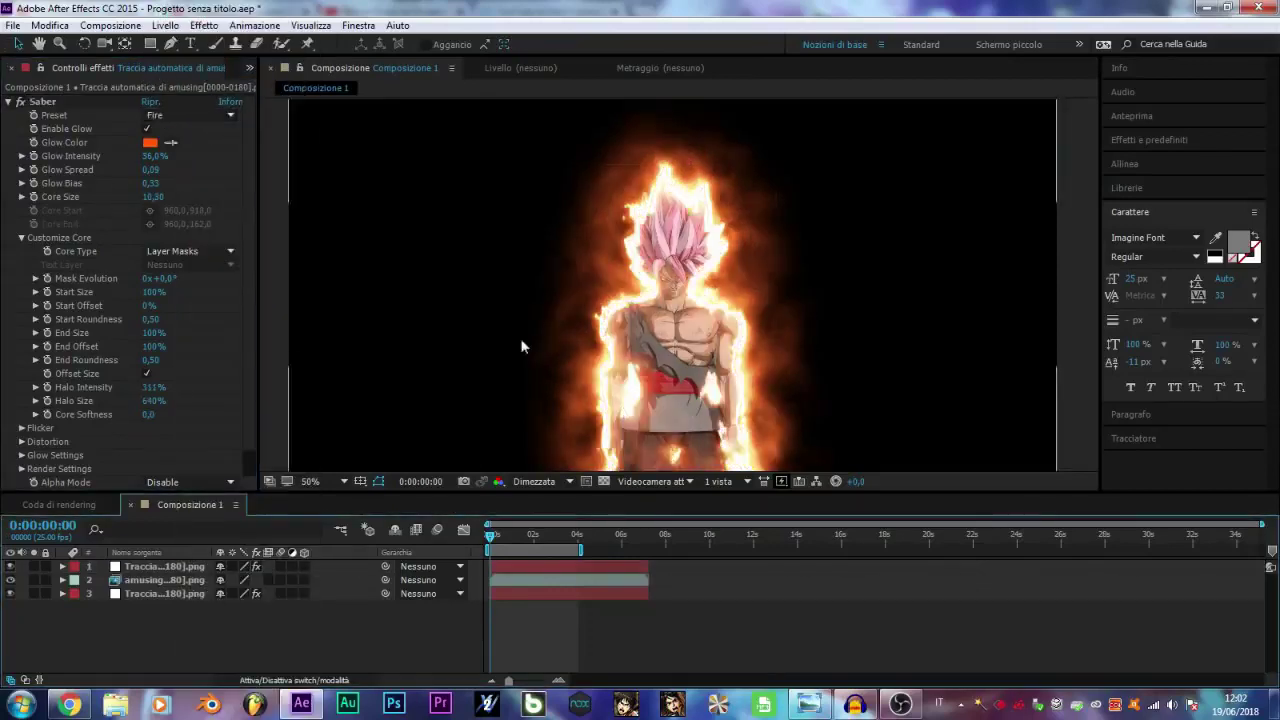
# Reduce Saber's Core Size on the upper traced layer and set it to 0.60 on the lower traced layer
pyautogui.click(192, 567)
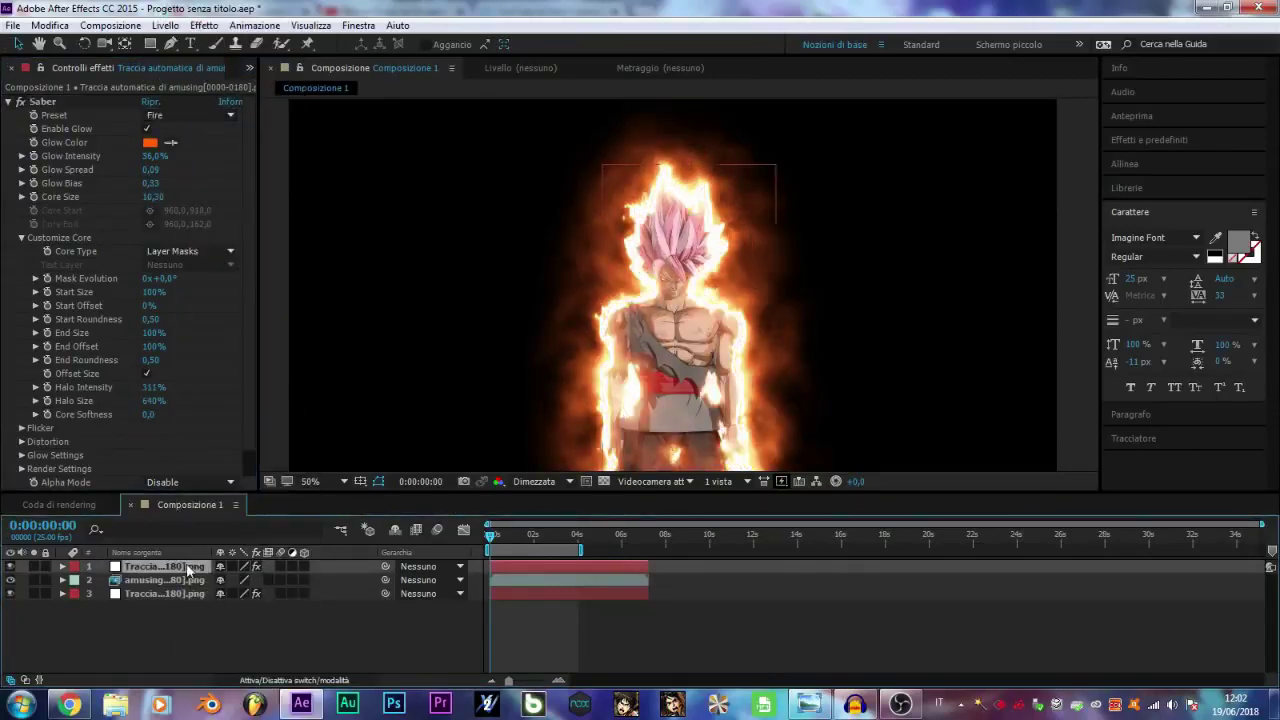
pyautogui.moveTo(152, 197); pyautogui.dragTo(149, 201)
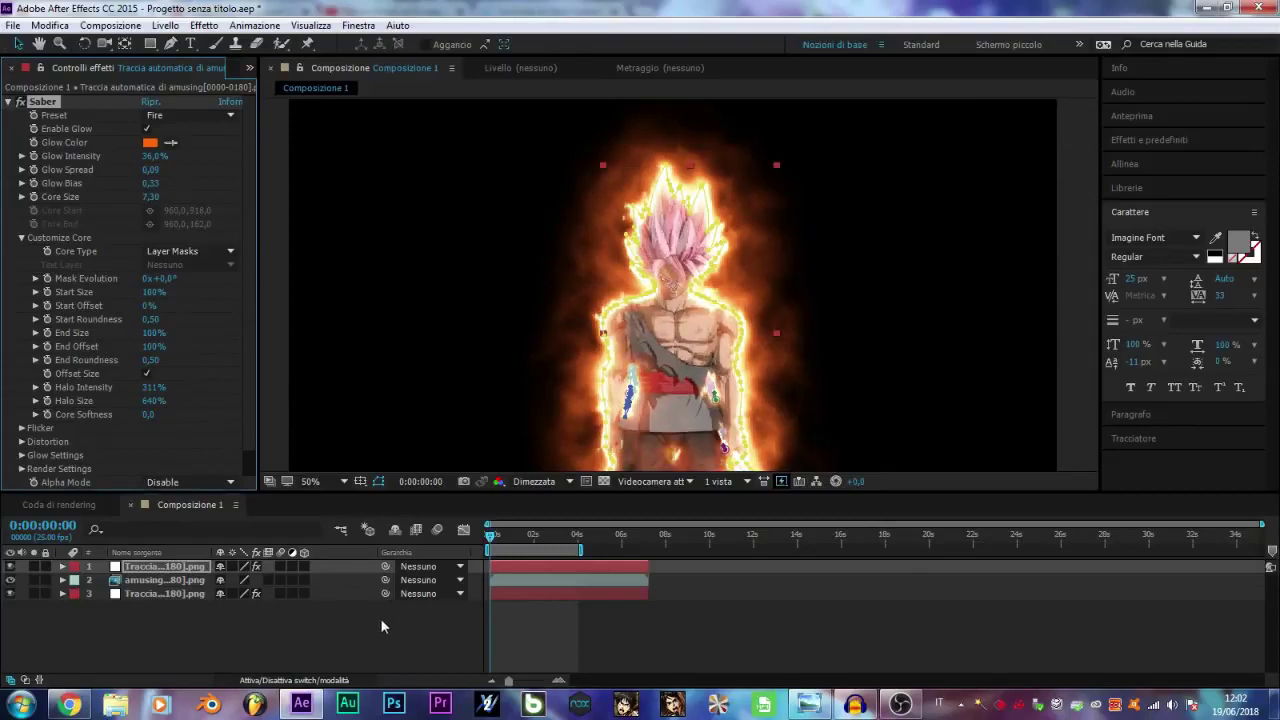
pyautogui.click(381, 626)
pyautogui.scroll(2, 650, 266)
pyautogui.moveTo(150, 197); pyautogui.dragTo(124, 199)
pyautogui.click(177, 590)
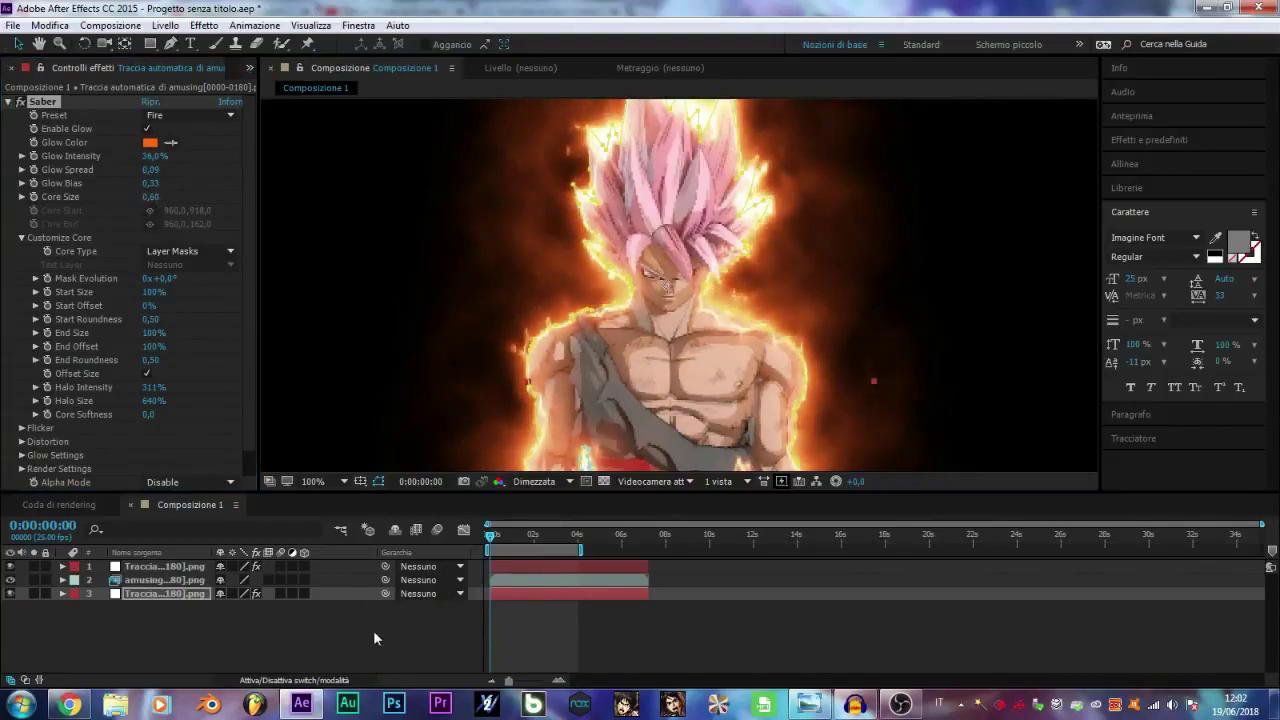
pyautogui.click(373, 630)
pyautogui.scroll(-2, 554, 283)
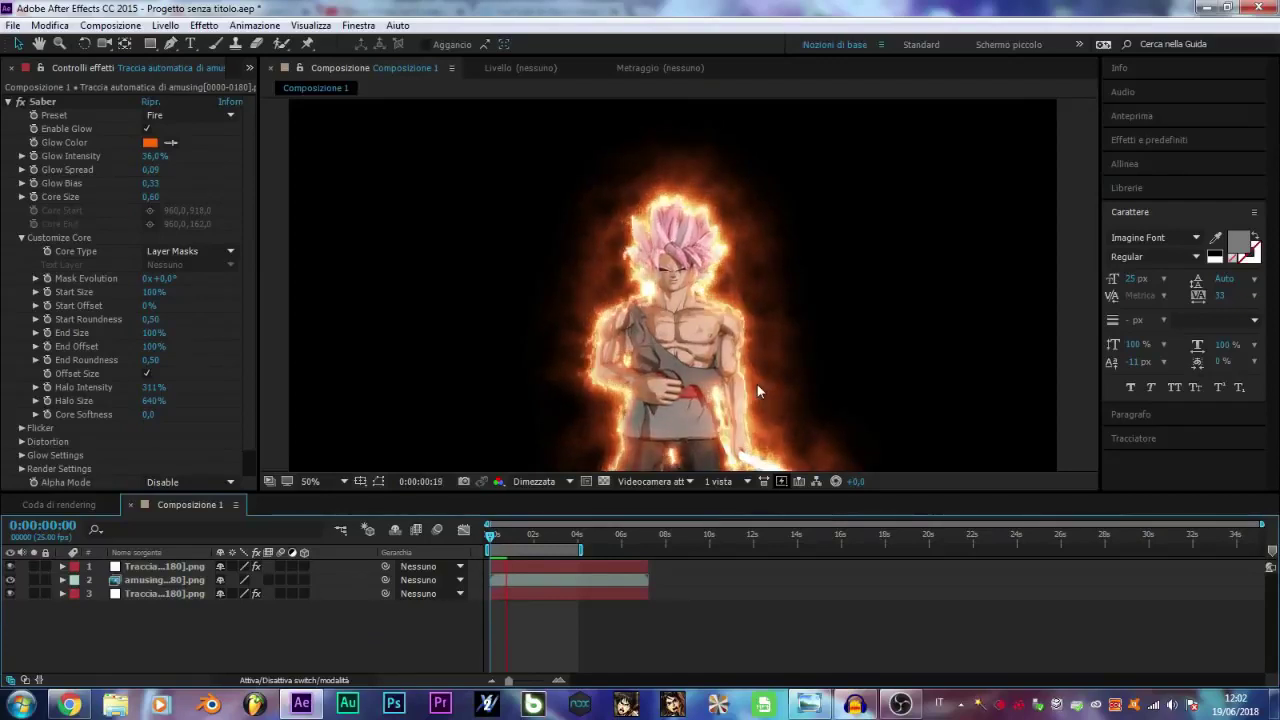
# Preview the fire aura and scrub to 0:00:03:14 to inspect it around the character and the weapon
pyautogui.click(1133, 115)
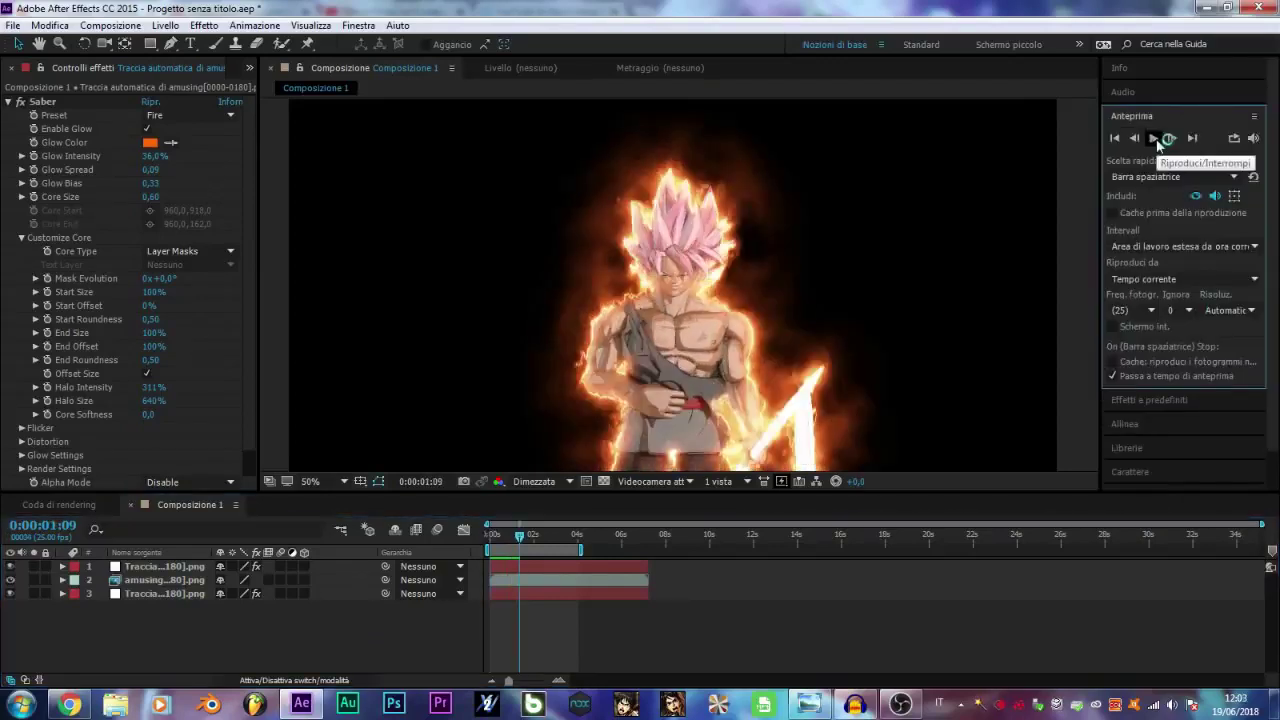
pyautogui.click(520, 536)
pyautogui.moveTo(521, 538); pyautogui.dragTo(571, 531)
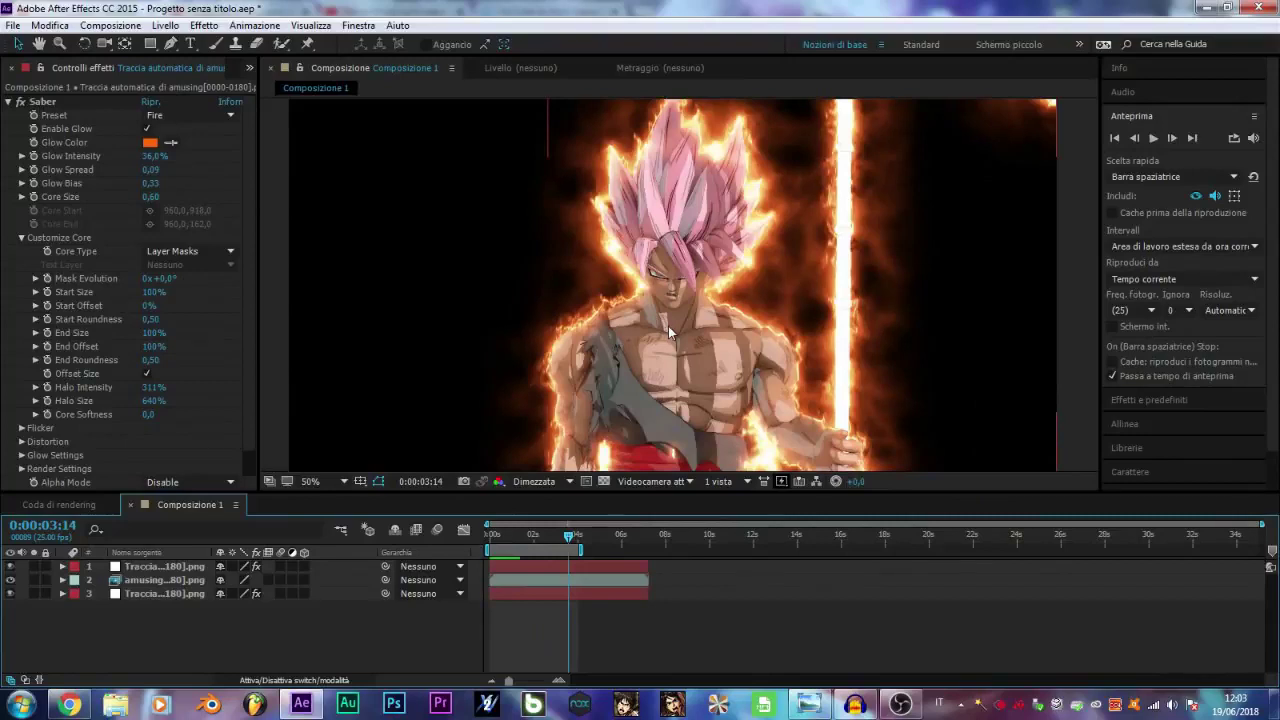
# Open the effects and presets library for searching
pyautogui.click(1143, 400)
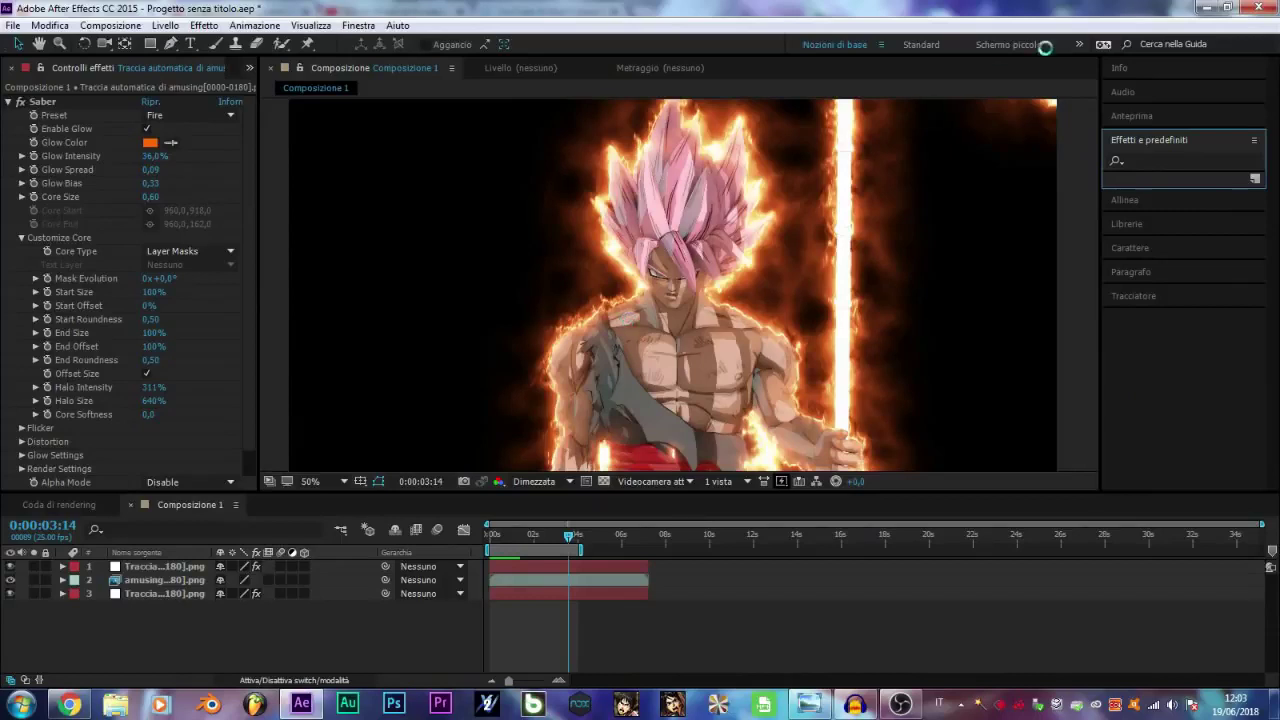
pyautogui.click(1137, 160)
pyautogui.write('glow')
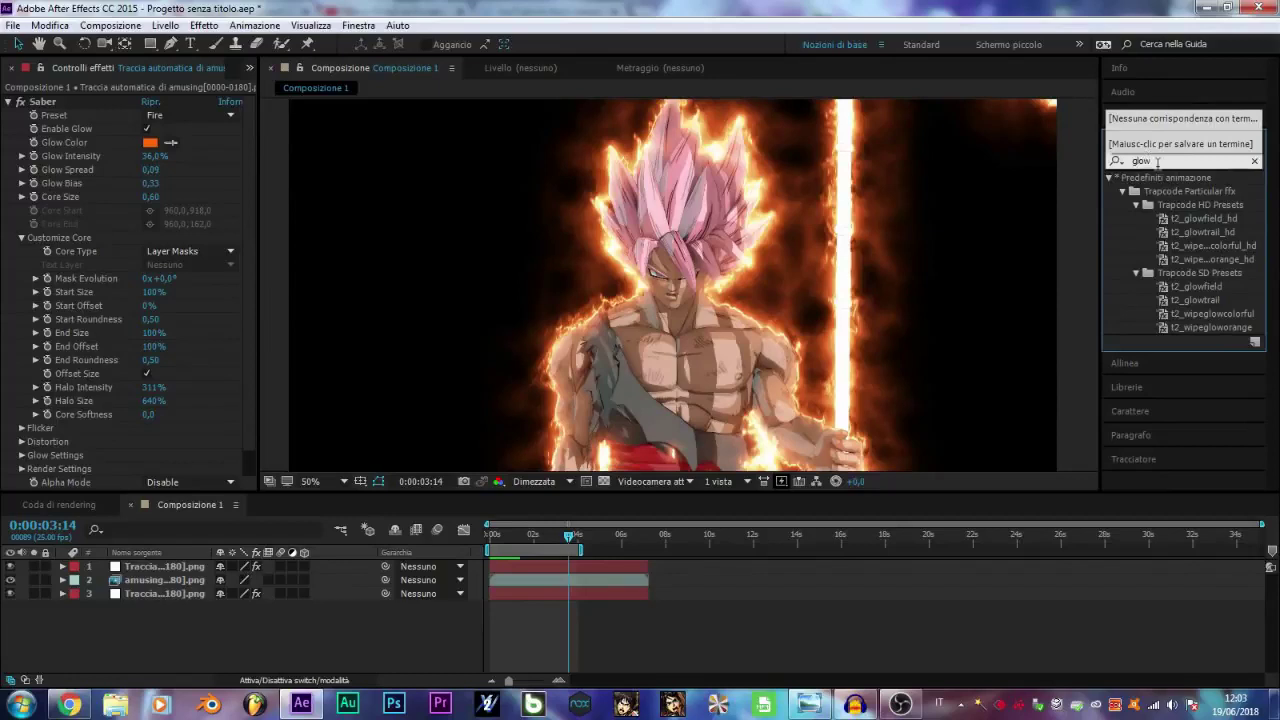
pyautogui.press('BackSpace')
pyautogui.press('BackSpace')
pyautogui.press('BackSpace')
pyautogui.press('BackSpace')
# Search the effects for "bagliore" and apply the Bagliore effect to the character image sequence layer
pyautogui.write('bagliore')
pyautogui.moveTo(1160, 232); pyautogui.dragTo(160, 582)
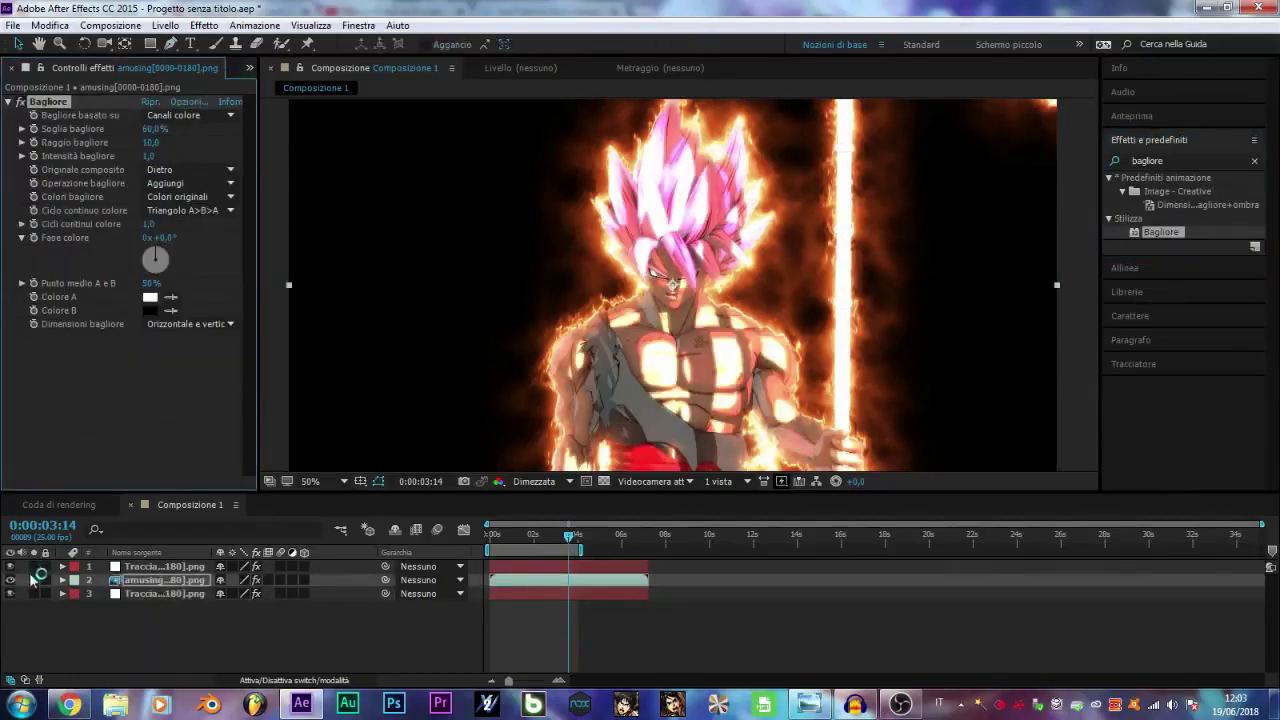
# Solo the character image sequence layer and move the current time to 0:00:02:09
pyautogui.click(34, 580)
pyautogui.scroll(-2, 658, 317)
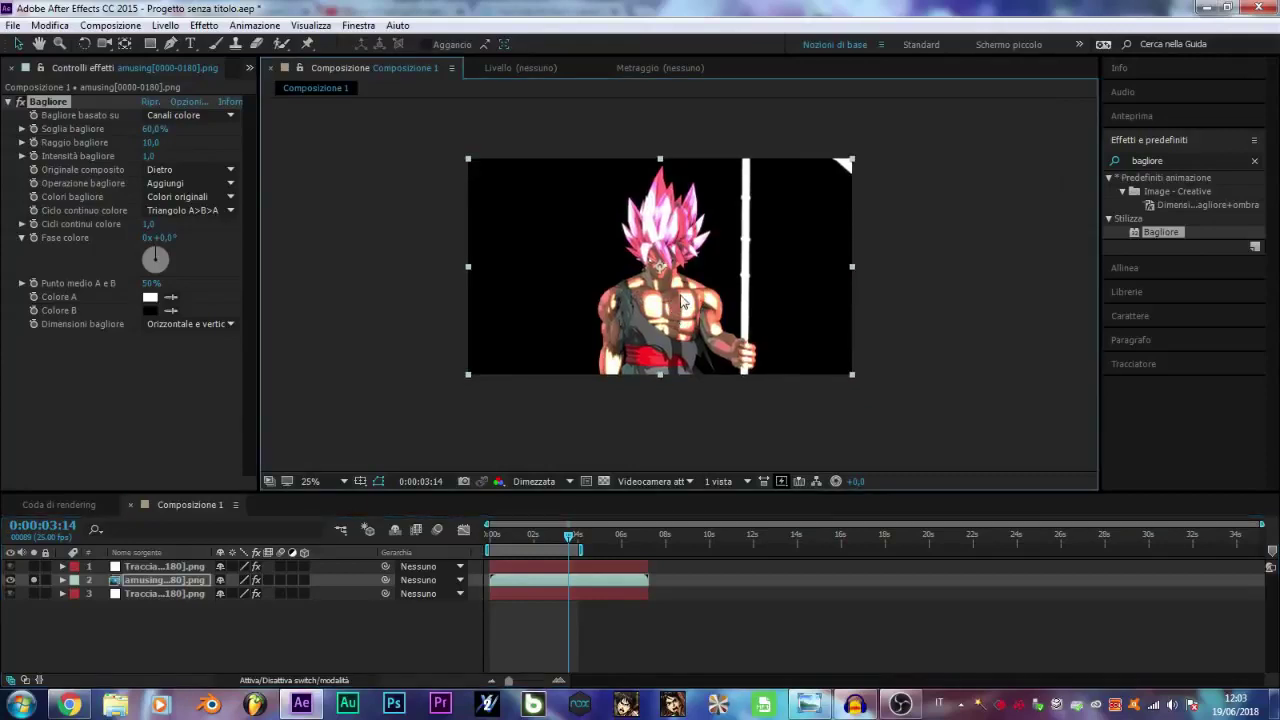
pyautogui.scroll(2, 686, 320)
pyautogui.moveTo(509, 537); pyautogui.dragTo(542, 530)
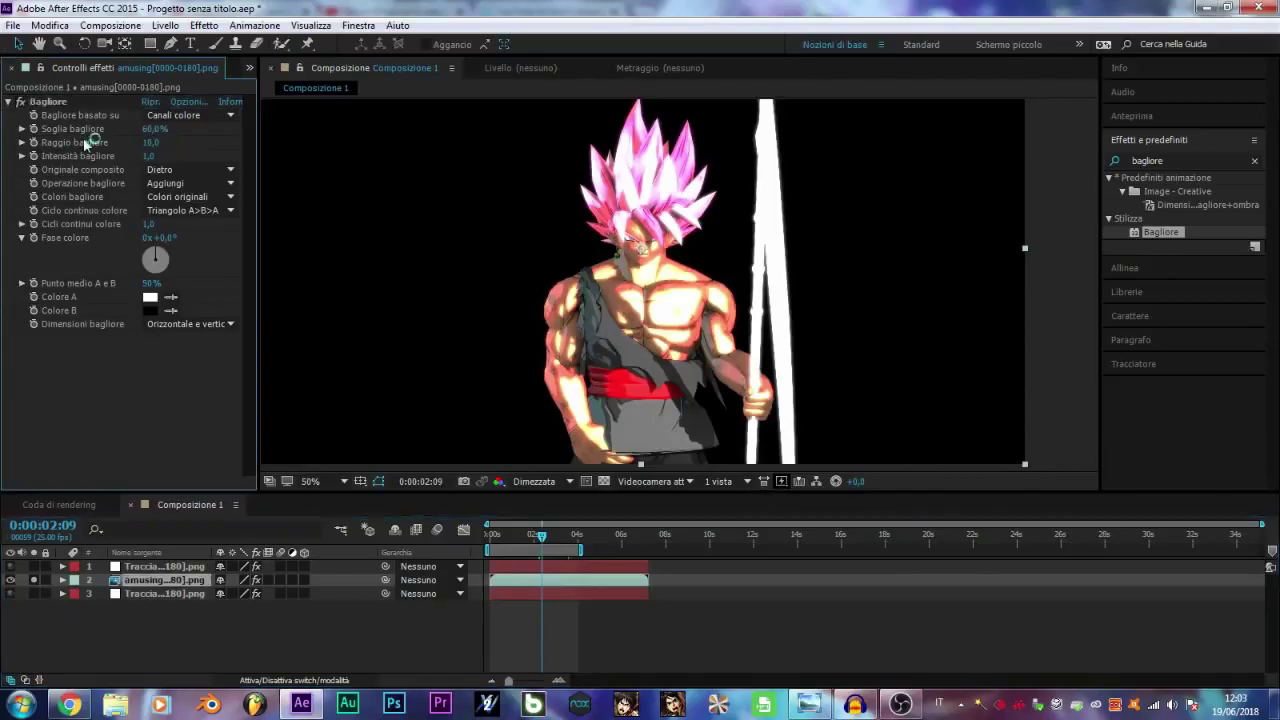
# Set Bagliore's Soglia to 81.6%, Raggio to 36.0 and Intensità to 0.9, and preview the glowing character
pyautogui.moveTo(151, 130); pyautogui.dragTo(146, 168)
pyautogui.scroll(-2, 612, 255)
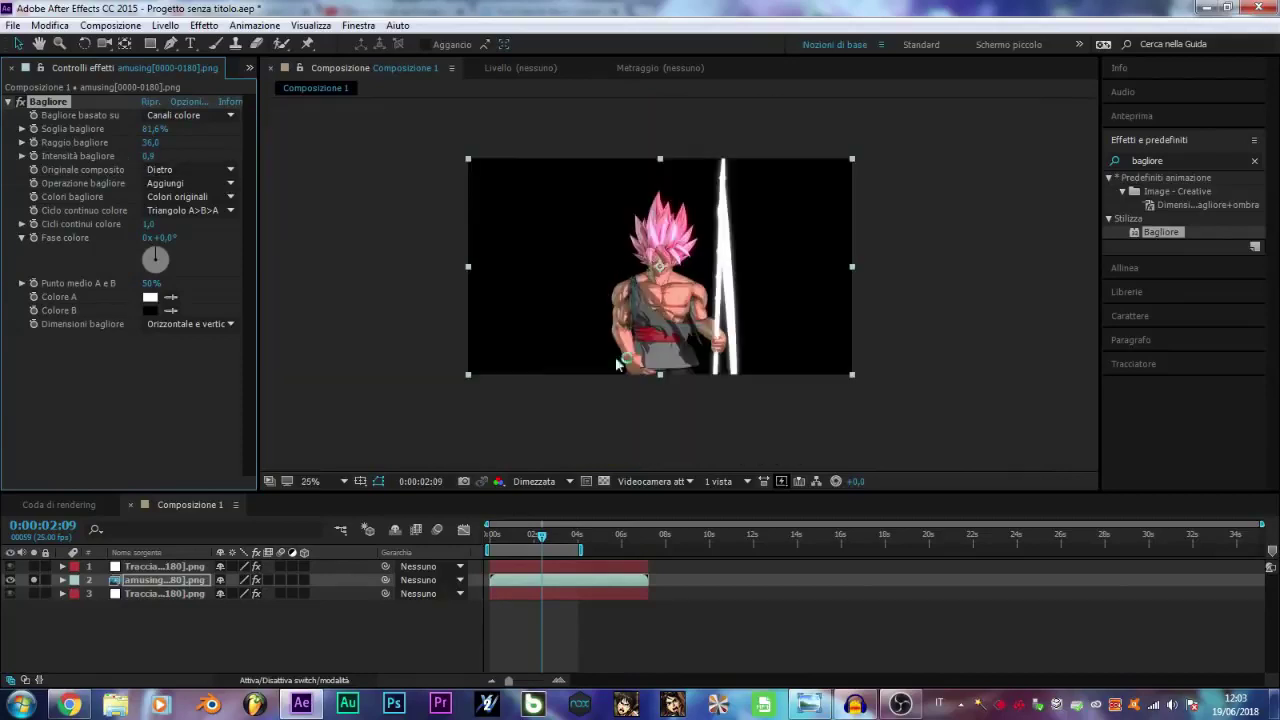
pyautogui.press('space')
pyautogui.scroll(2, 618, 361)
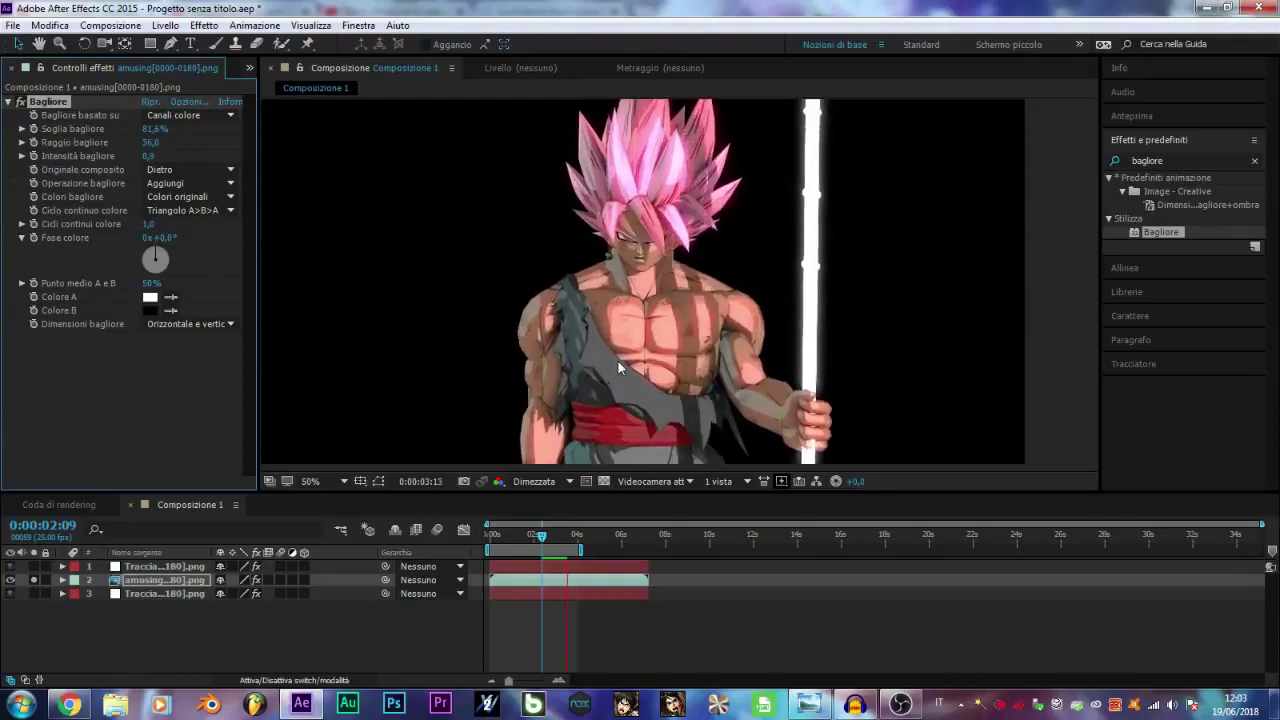
pyautogui.scroll(-2, 618, 365)
pyautogui.scroll(2, 618, 366)
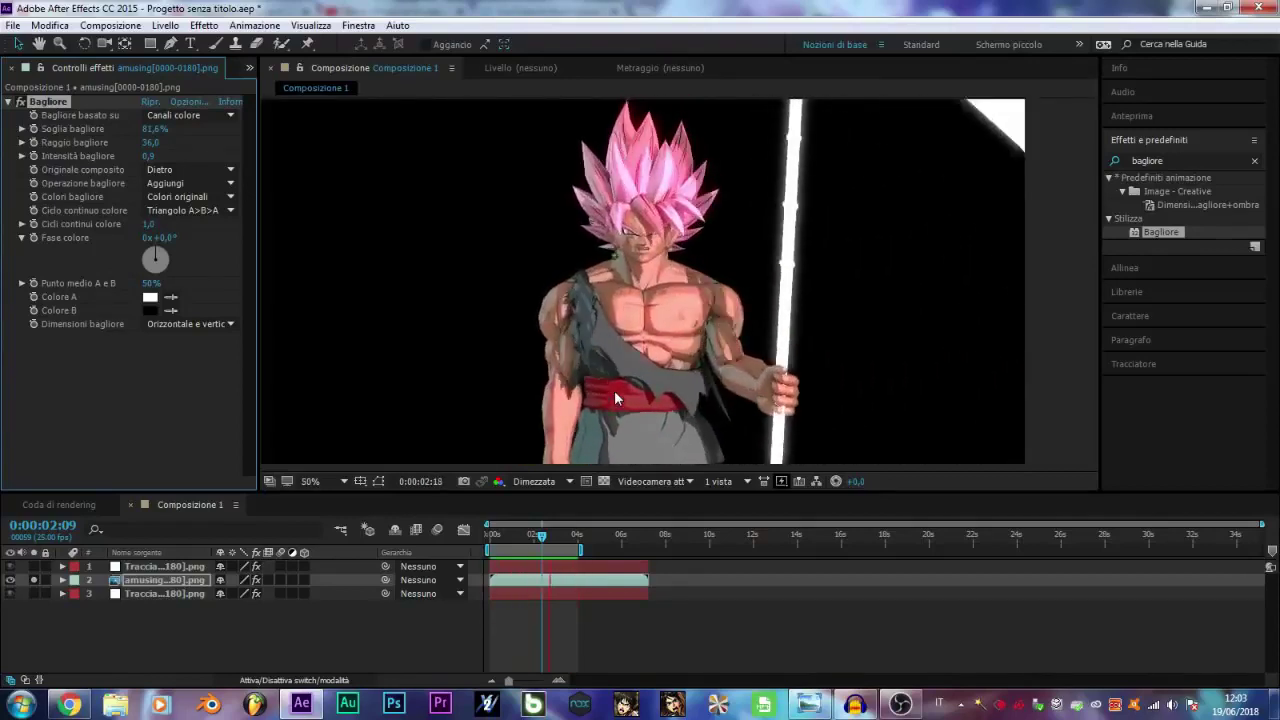
pyautogui.press('space')
# Add the Livelli color correction to the character image sequence layer and set its Input nero to 51
pyautogui.click(204, 25)
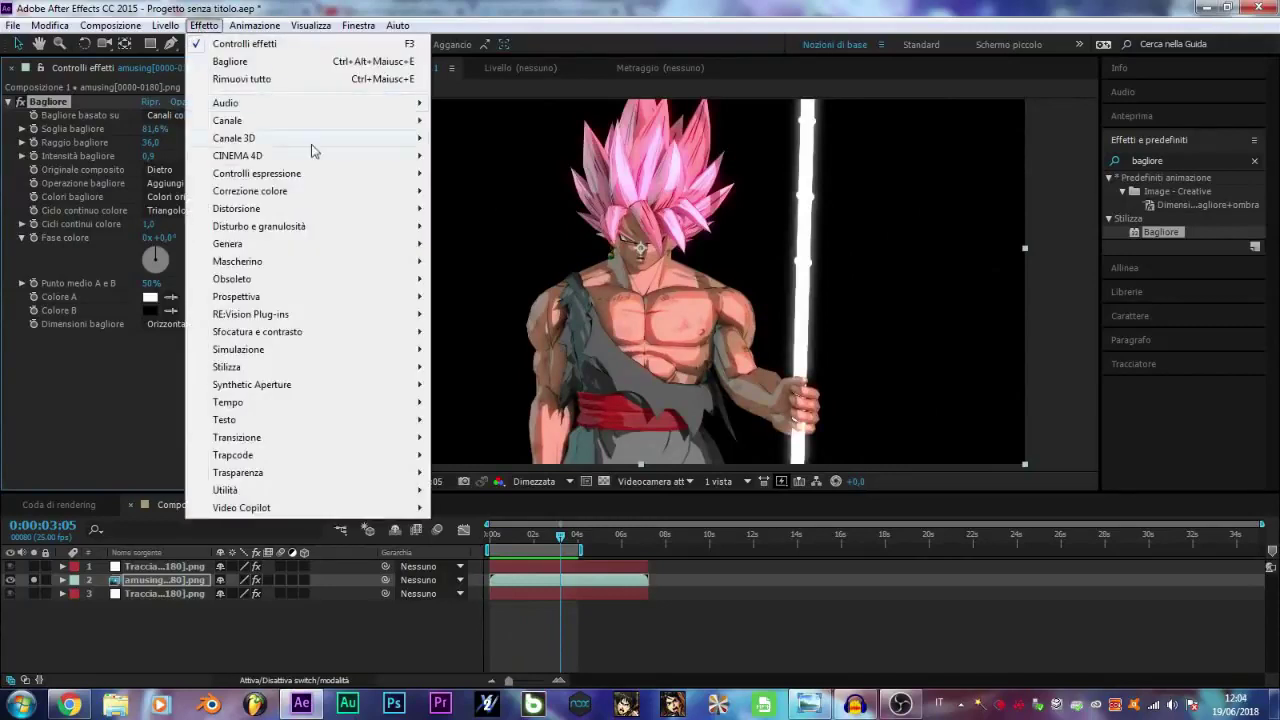
pyautogui.click(428, 7)
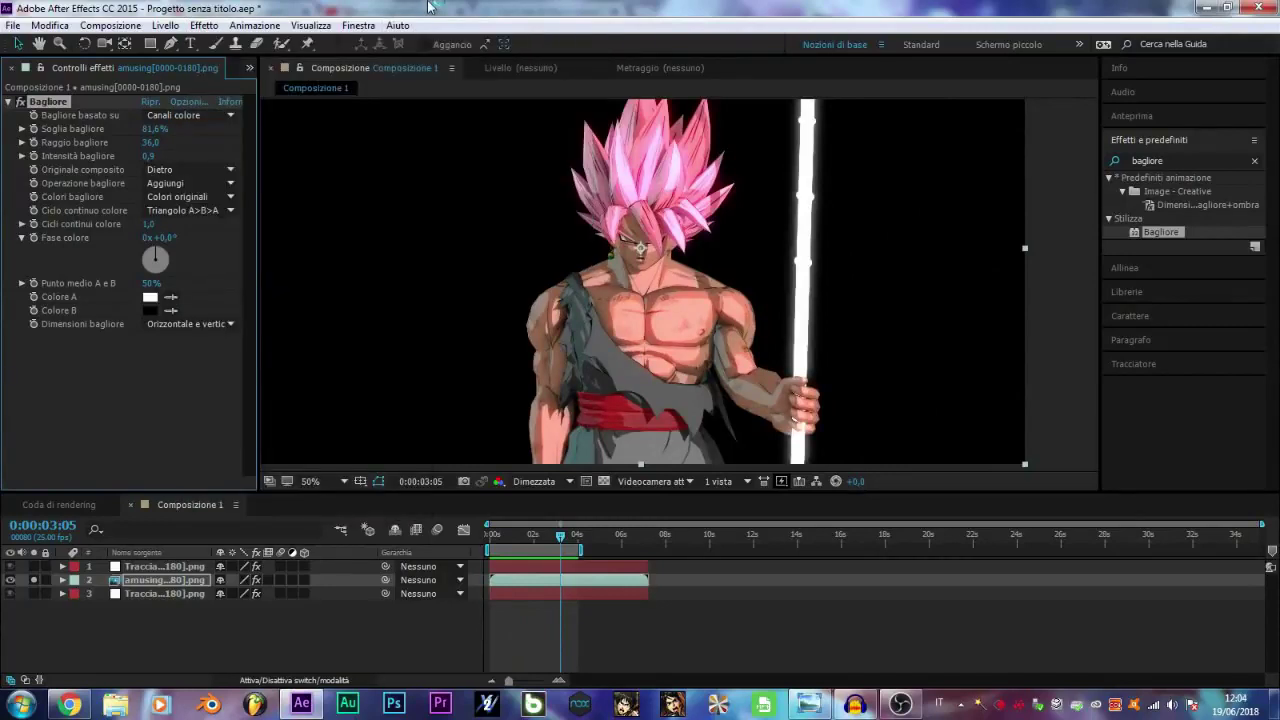
pyautogui.click(200, 25)
pyautogui.moveTo(266, 192)
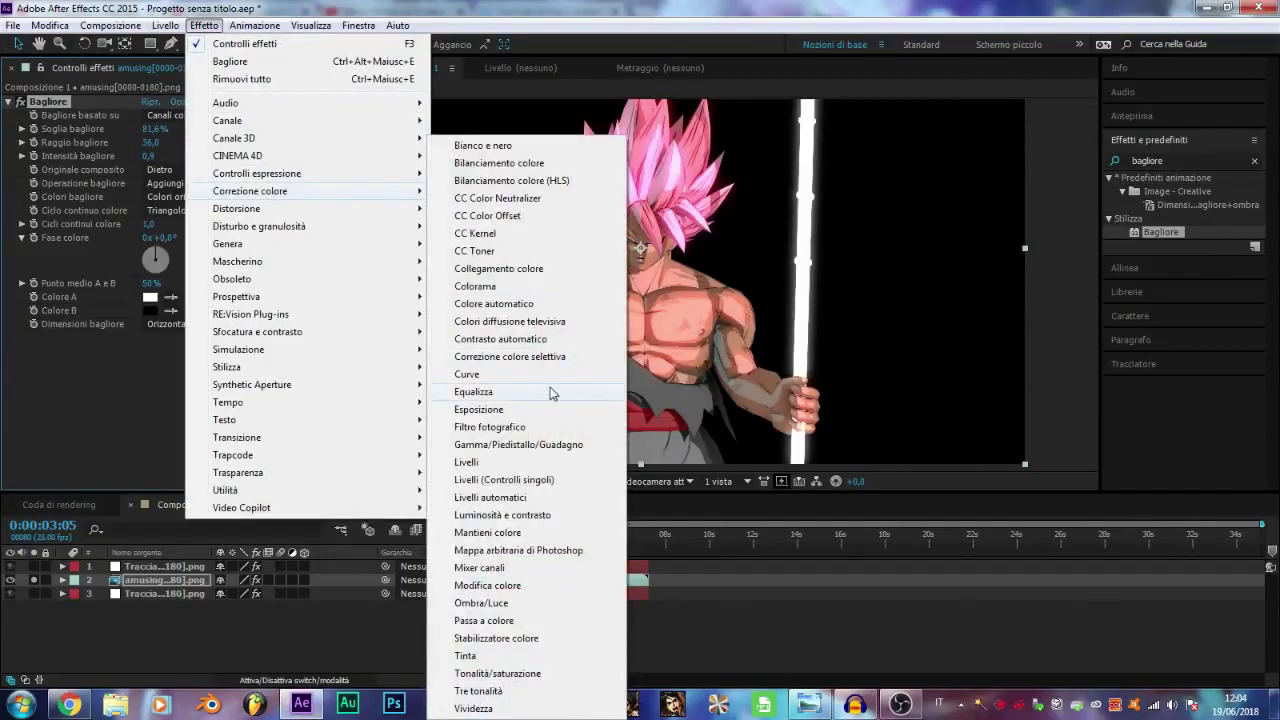
pyautogui.click(470, 462)
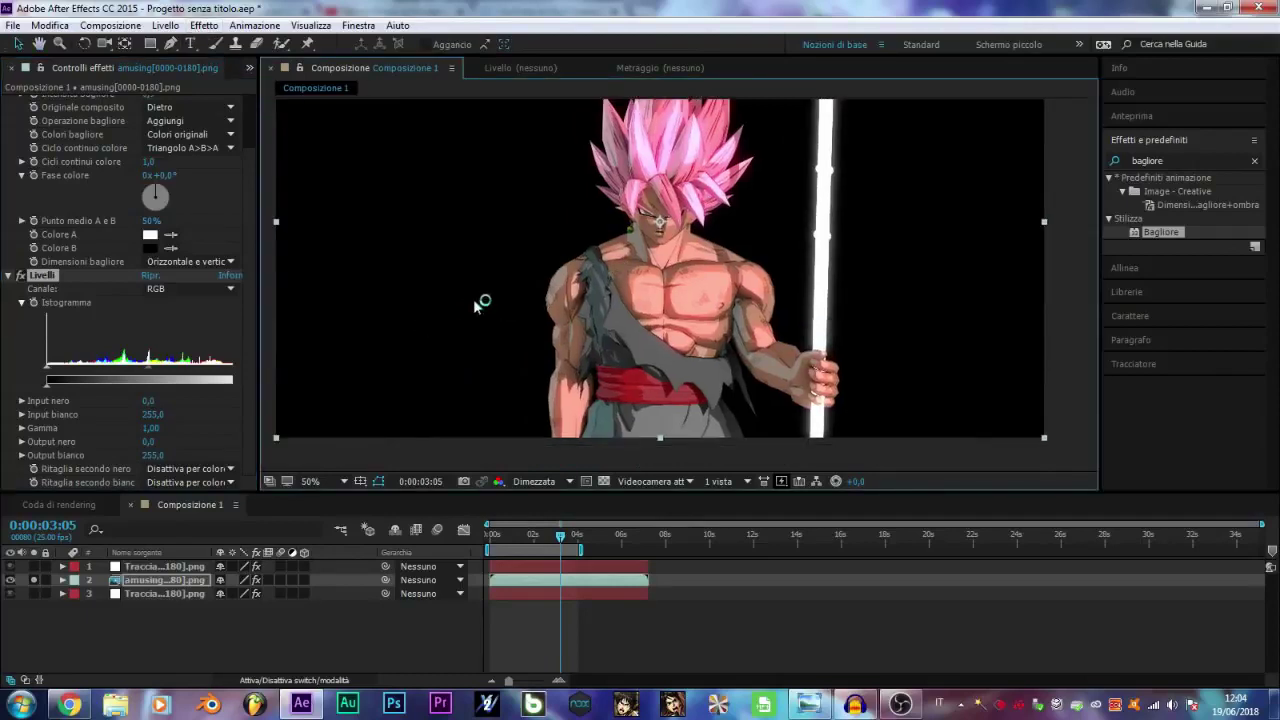
pyautogui.moveTo(150, 402); pyautogui.dragTo(154, 401)
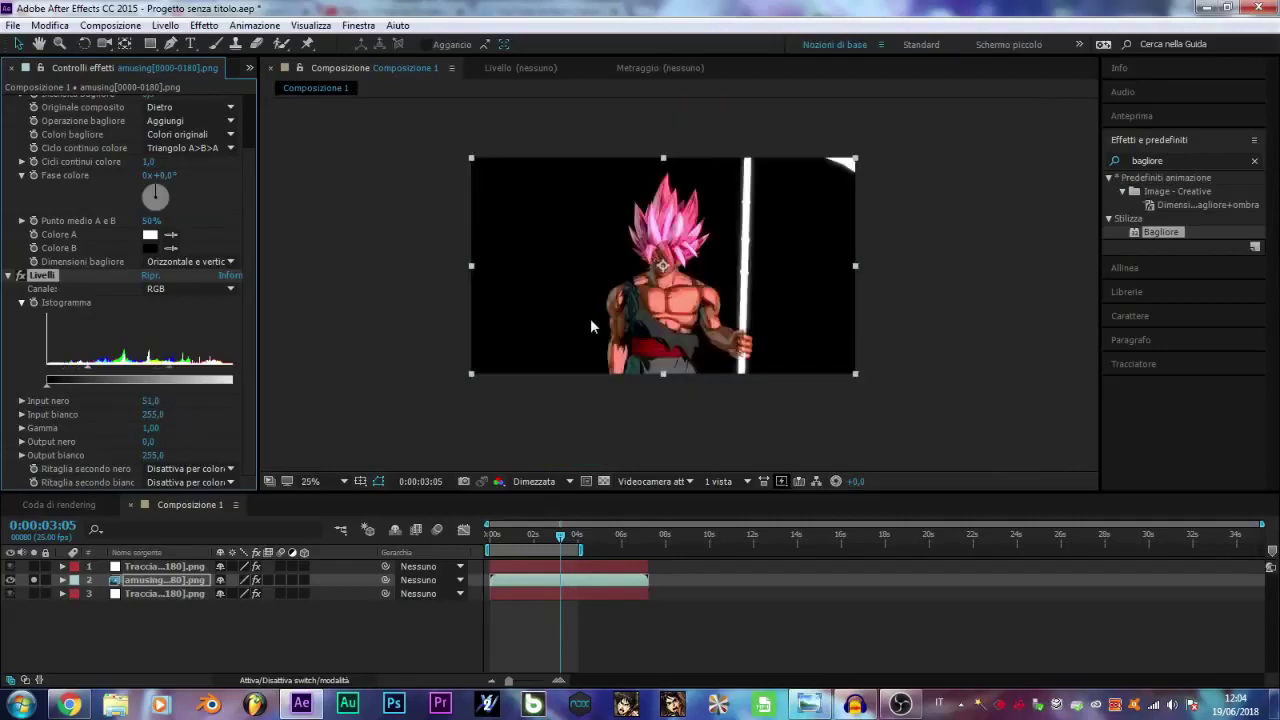
# Preview the graded character and set Livelli's Input bianco to 234.6, Gamma to 0.88 and Output nero to -2.5
pyautogui.click(678, 632)
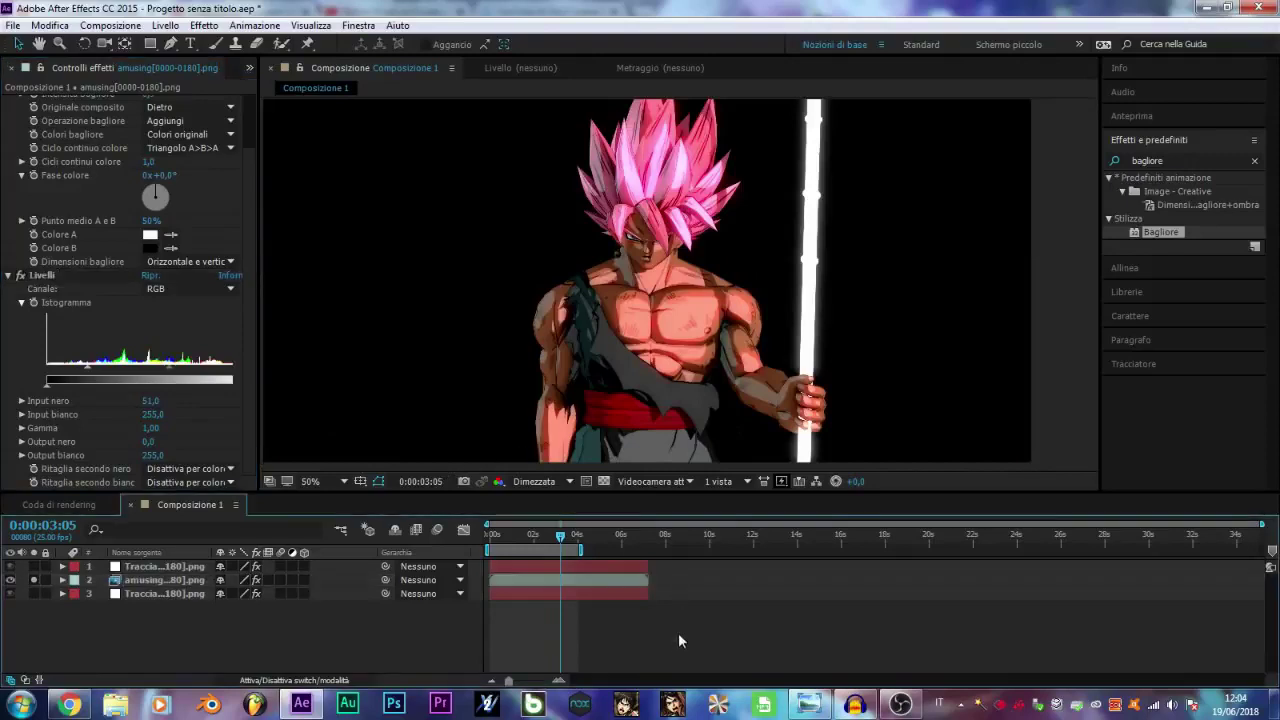
pyautogui.press('space')
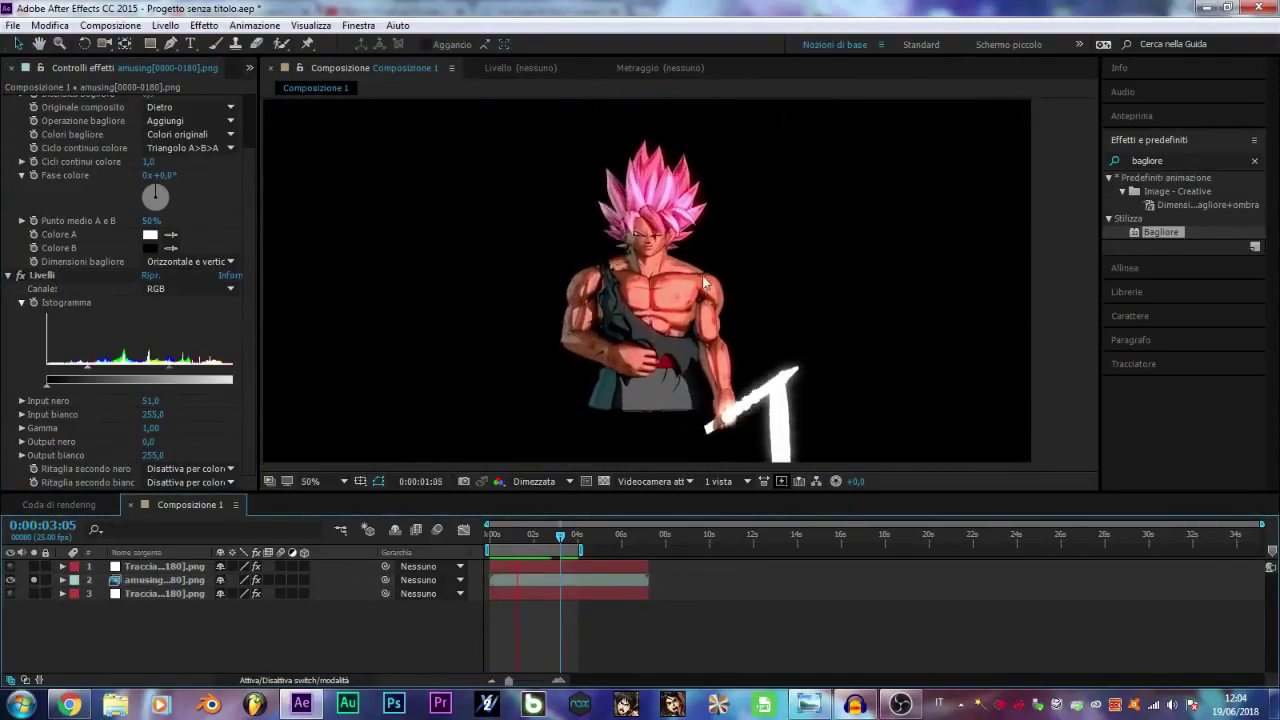
pyautogui.scroll(2, 699, 289)
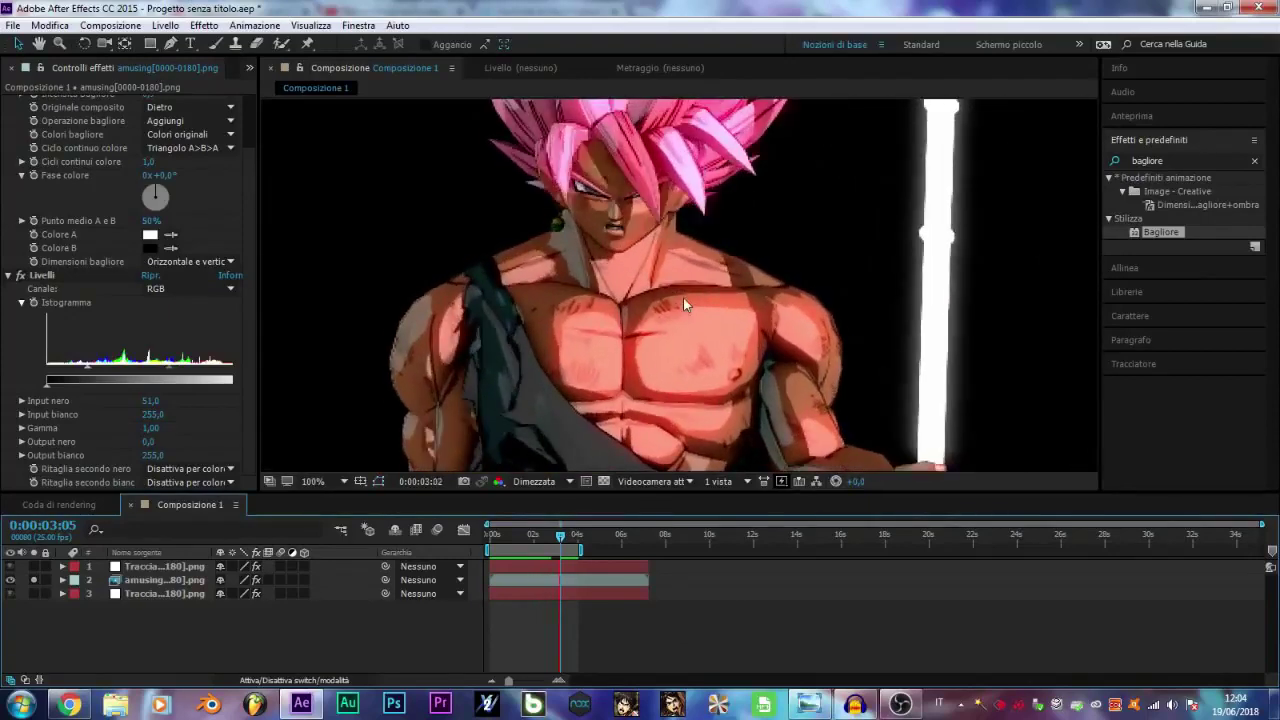
pyautogui.scroll(-2, 678, 312)
pyautogui.moveTo(150, 443); pyautogui.dragTo(153, 412)
pyautogui.press('space')
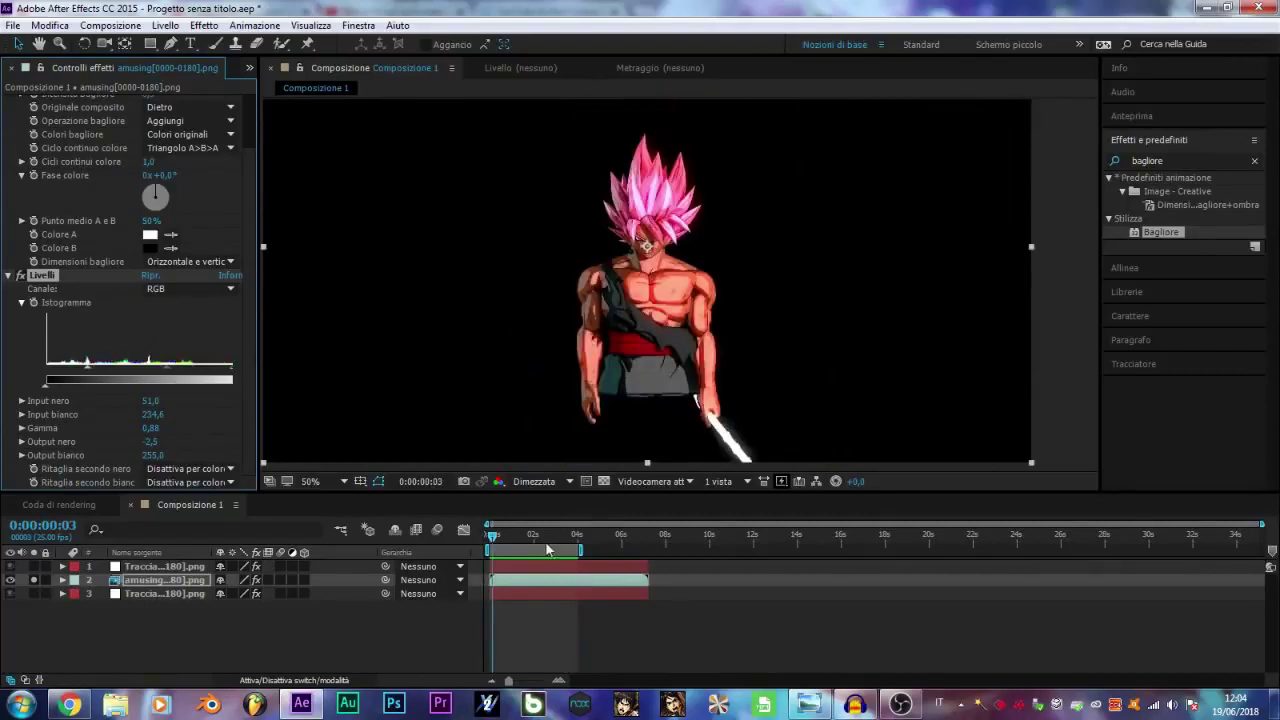
# Add the Bilanciamento colore effect to the character image sequence layer and move the current time to 0:00:03:23
pyautogui.click(204, 25)
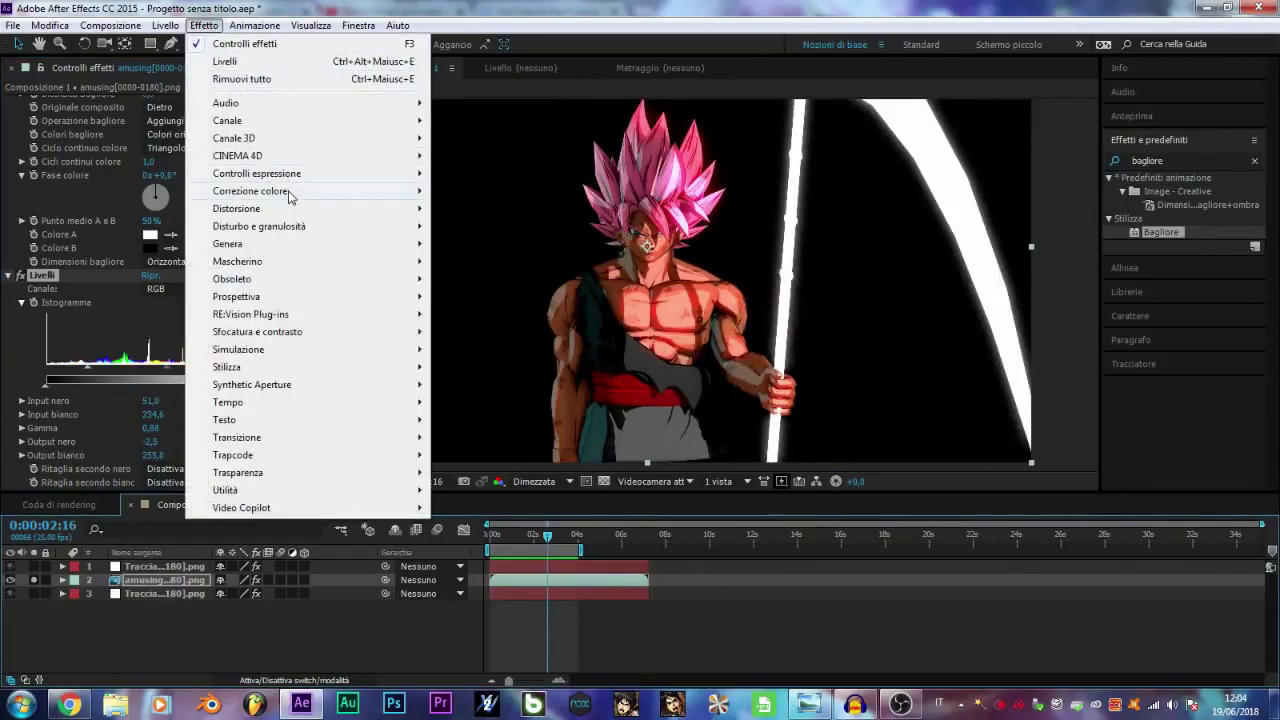
pyautogui.moveTo(289, 196)
pyautogui.click(517, 166)
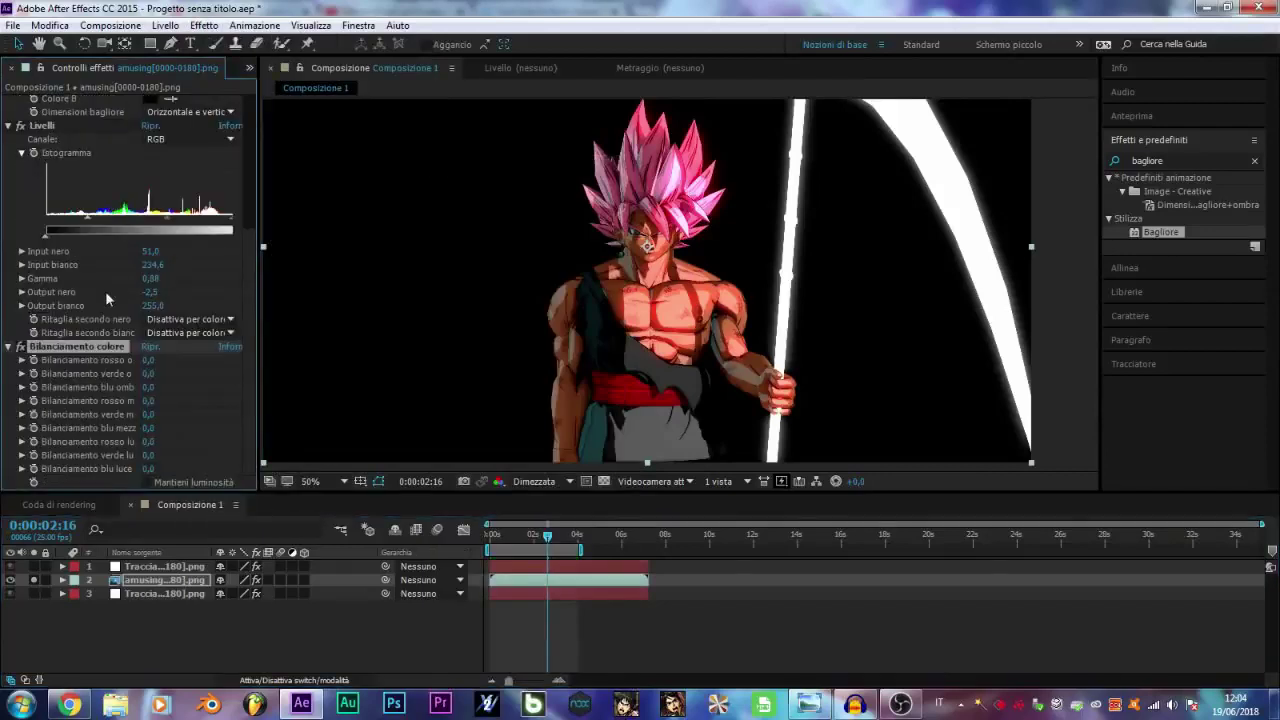
pyautogui.moveTo(548, 533); pyautogui.dragTo(576, 536)
pyautogui.click(658, 629)
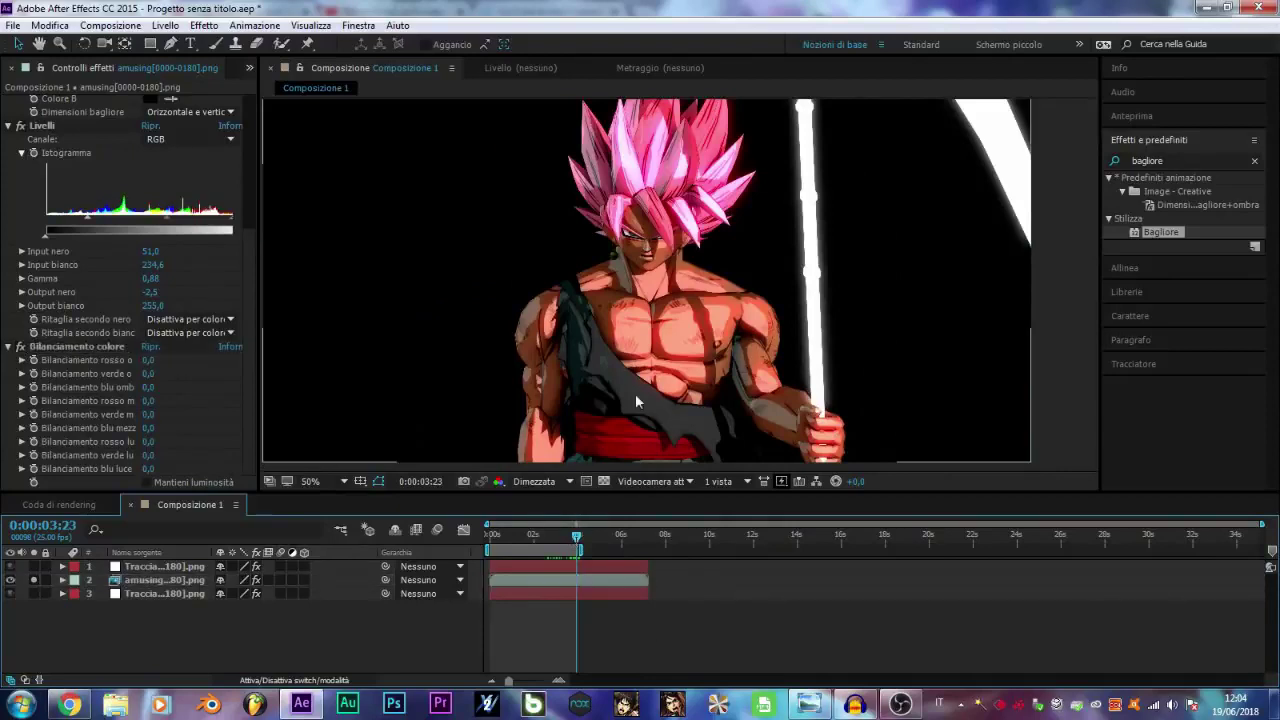
# Set Bilanciamento colore's green and blue to -4 and 2 for shadows, red, green and blue to 1, -3, 8 for midtones and -1, -17, 7 for highlights
pyautogui.moveTo(148, 373); pyautogui.dragTo(147, 388)
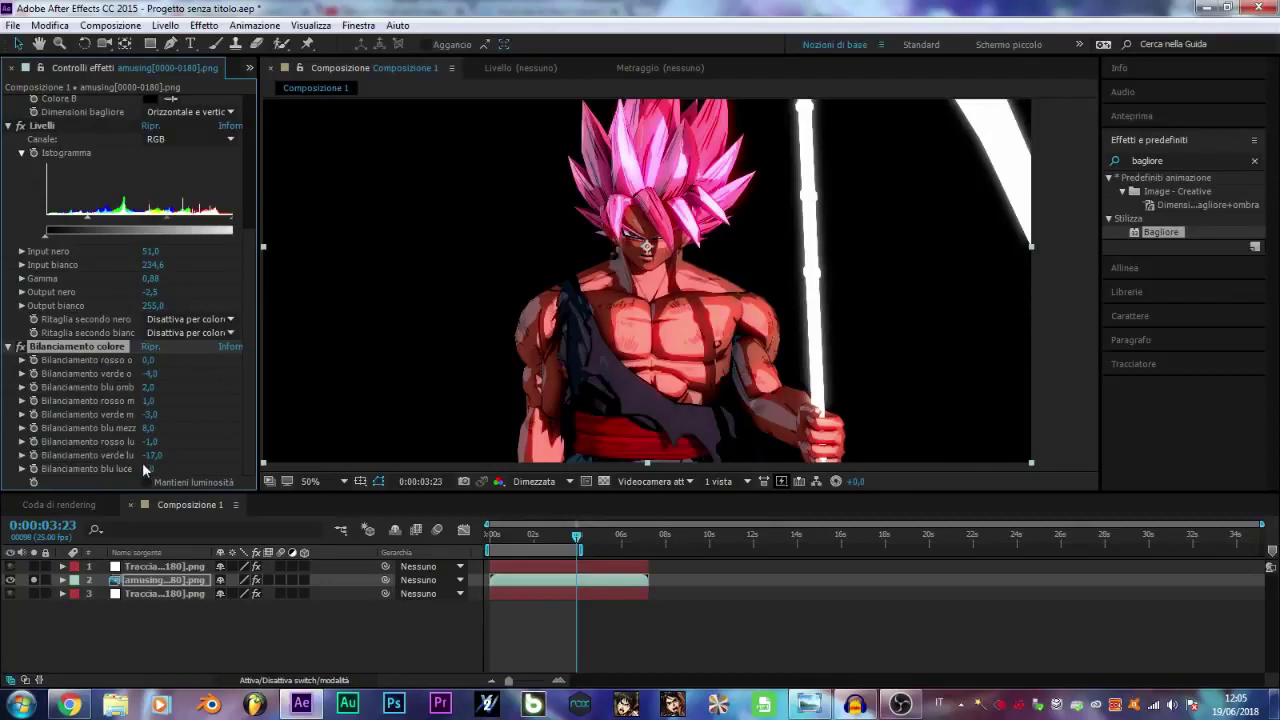
pyautogui.click(322, 623)
pyautogui.scroll(-1, 500, 395)
pyautogui.scroll(1, 514, 380)
# Add the Tonalità/saturazione effect to the character image sequence layer and set Saturazione composita to -30
pyautogui.click(203, 23)
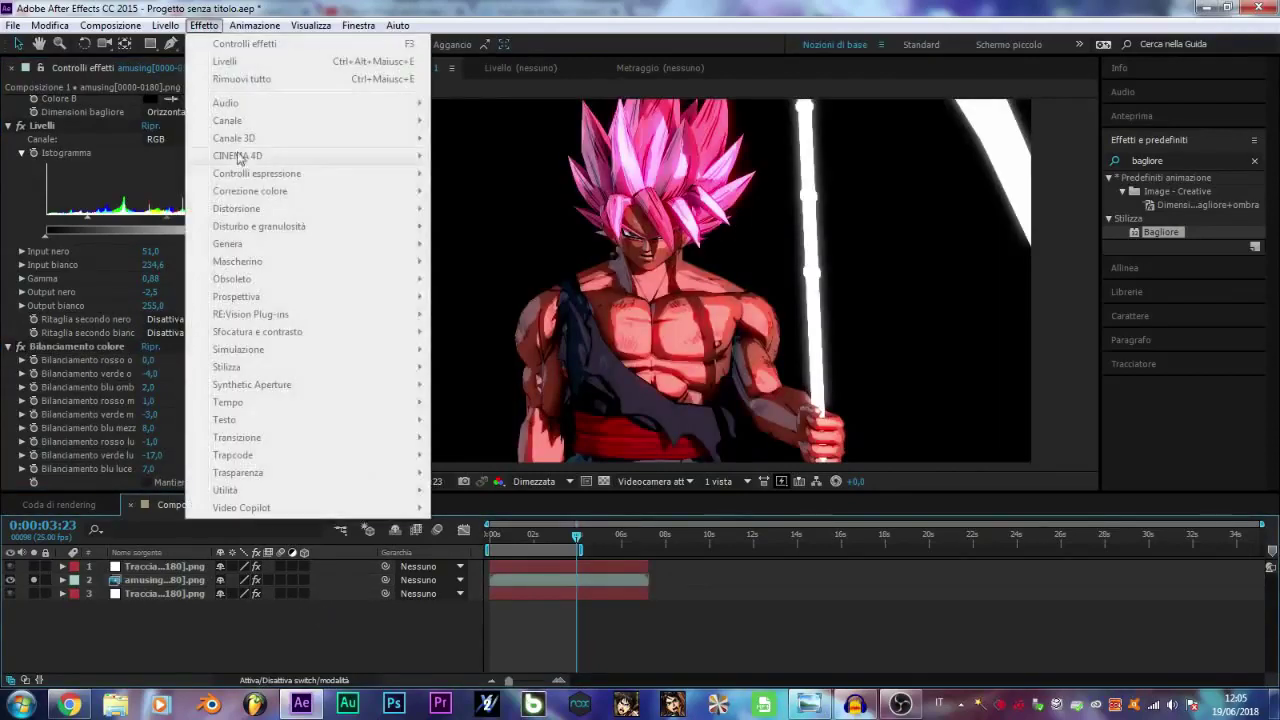
pyautogui.click(205, 24)
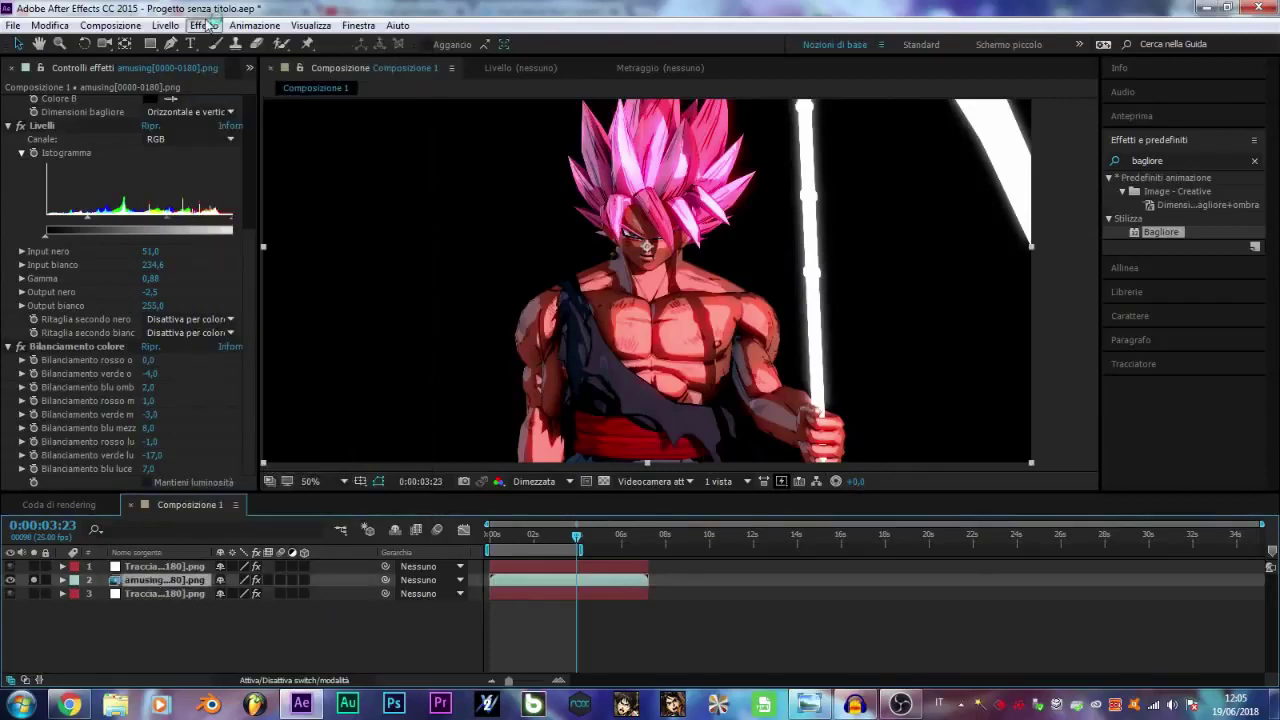
pyautogui.click(204, 25)
pyautogui.moveTo(272, 192)
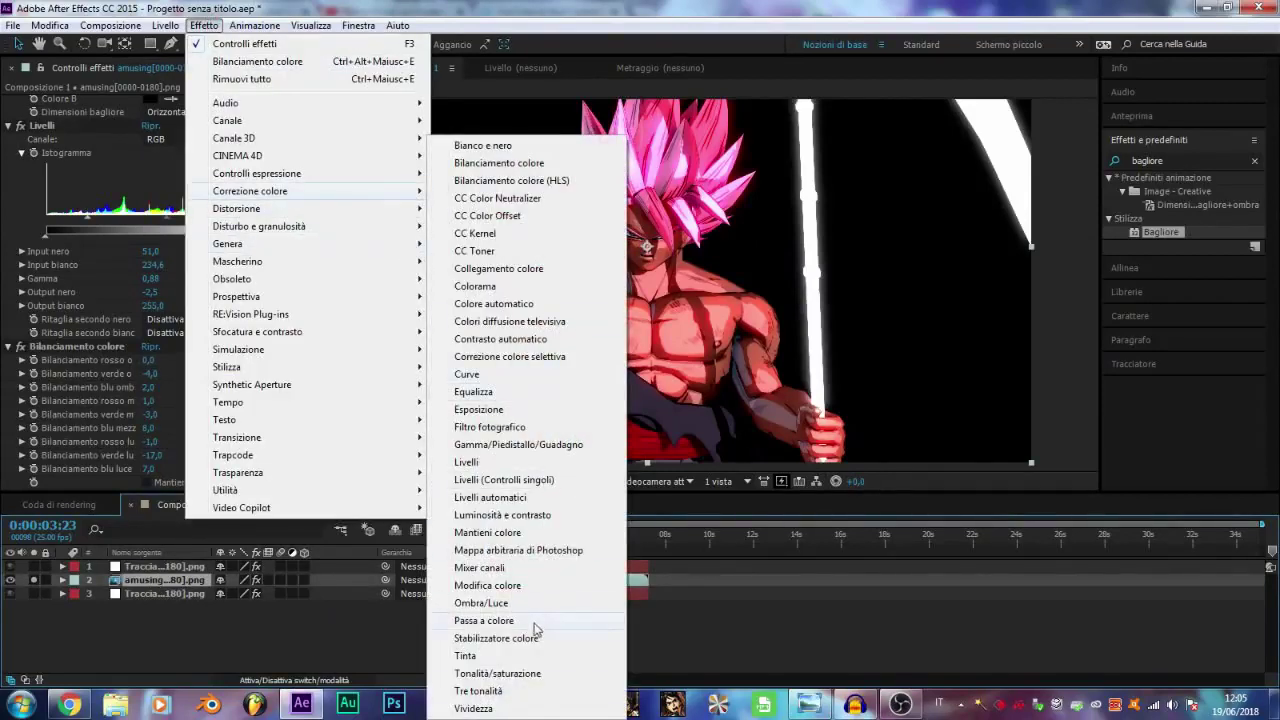
pyautogui.click(510, 674)
pyautogui.moveTo(135, 440); pyautogui.dragTo(108, 437)
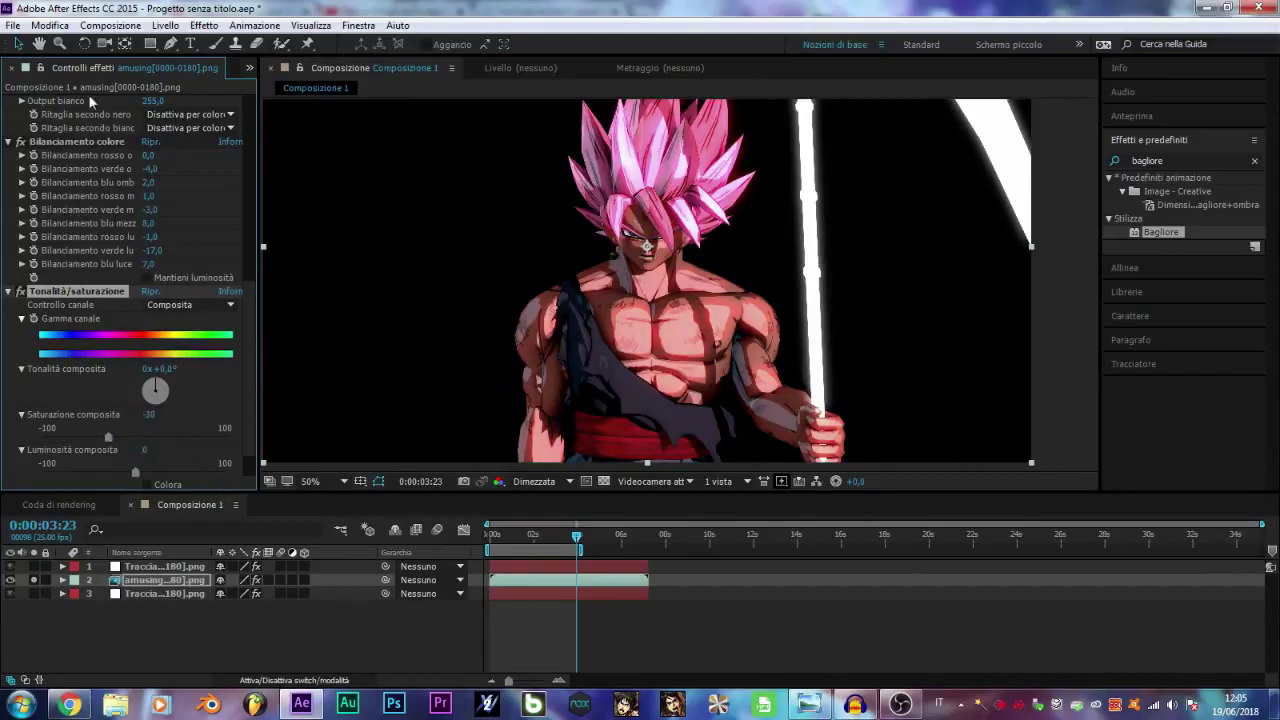
# Add the Curve effect to the character layer, bend its RGB curve slightly below the diagonal, and preview the result
pyautogui.click(204, 25)
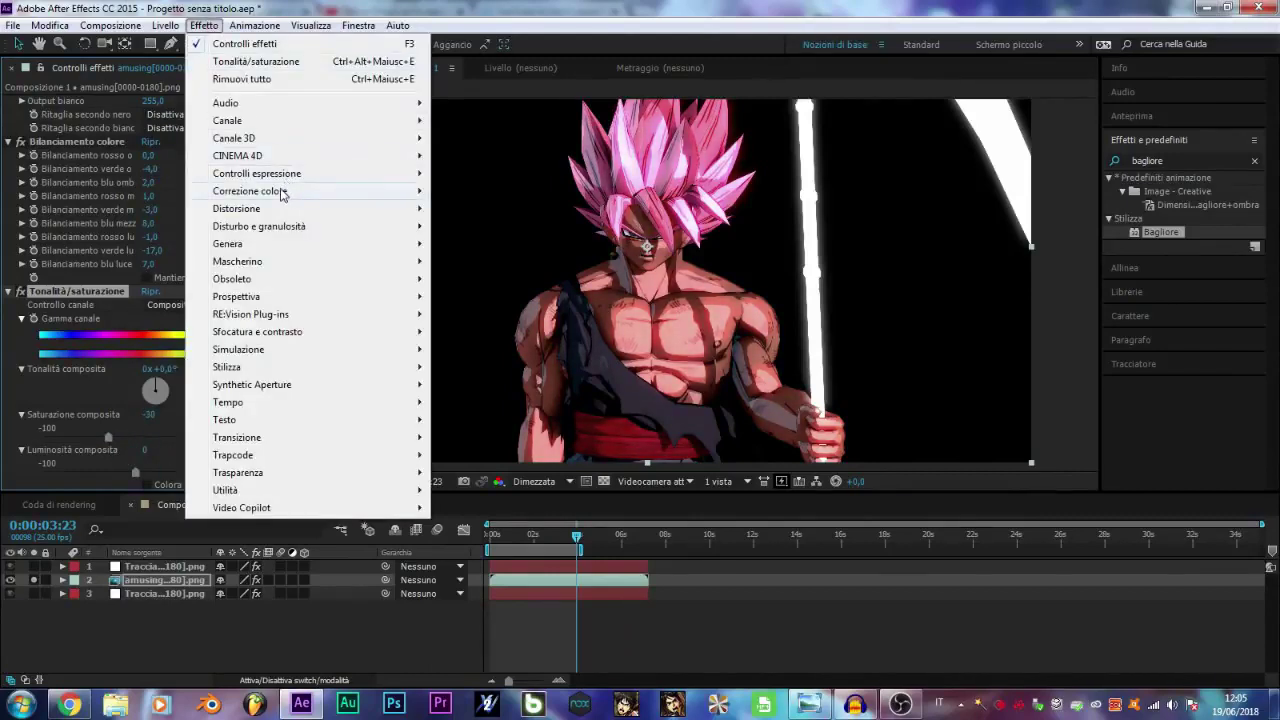
pyautogui.moveTo(368, 193)
pyautogui.click(478, 374)
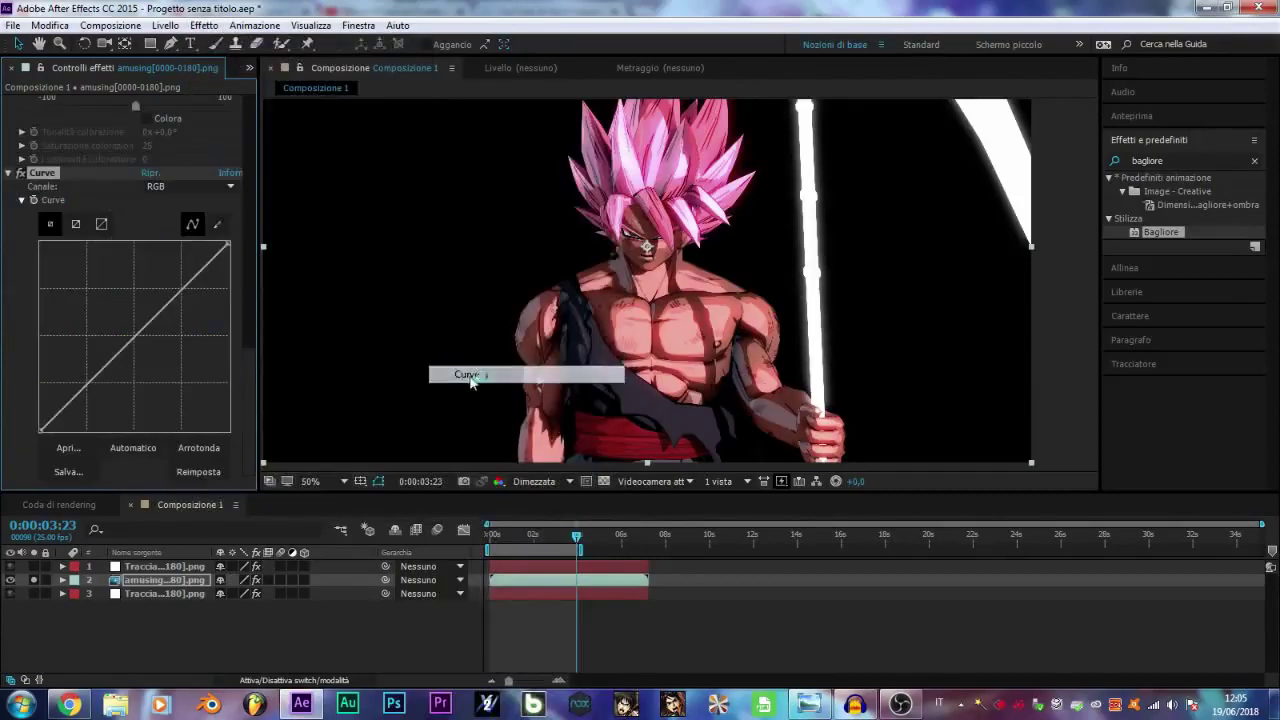
pyautogui.moveTo(113, 359); pyautogui.dragTo(118, 371)
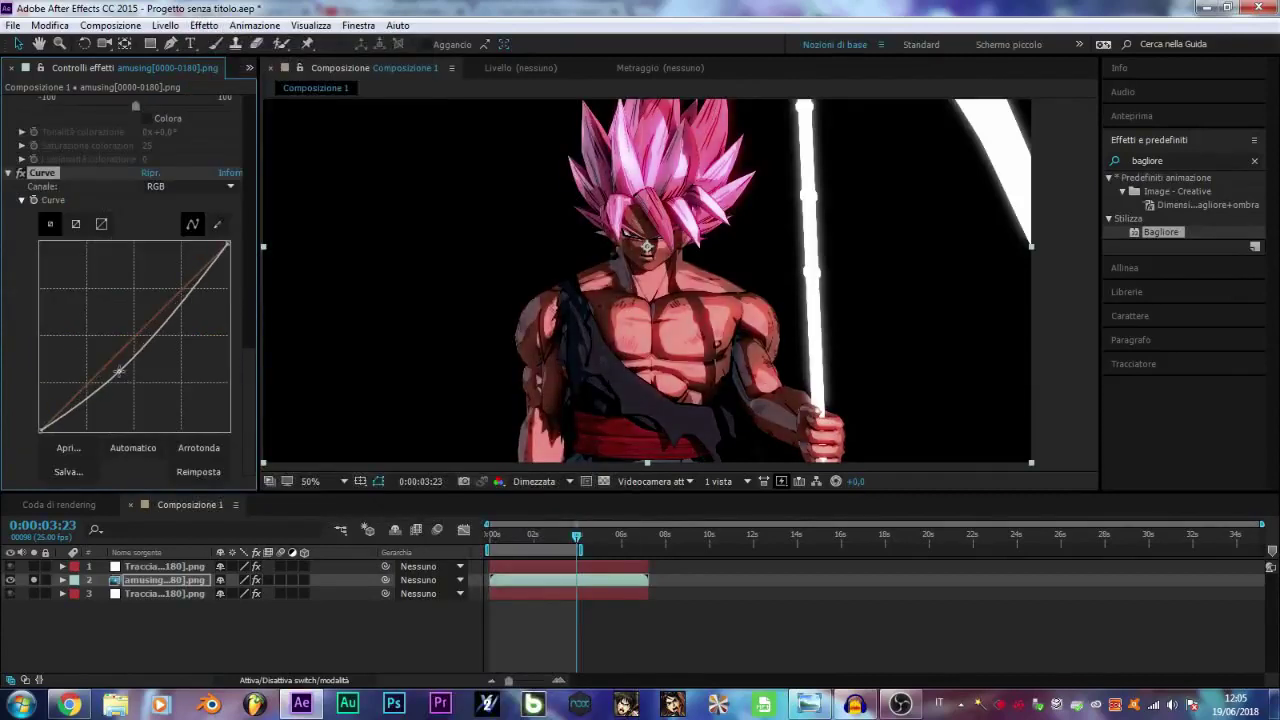
pyautogui.scroll(-2, 457, 278)
pyautogui.scroll(2, 465, 285)
pyautogui.press('space')
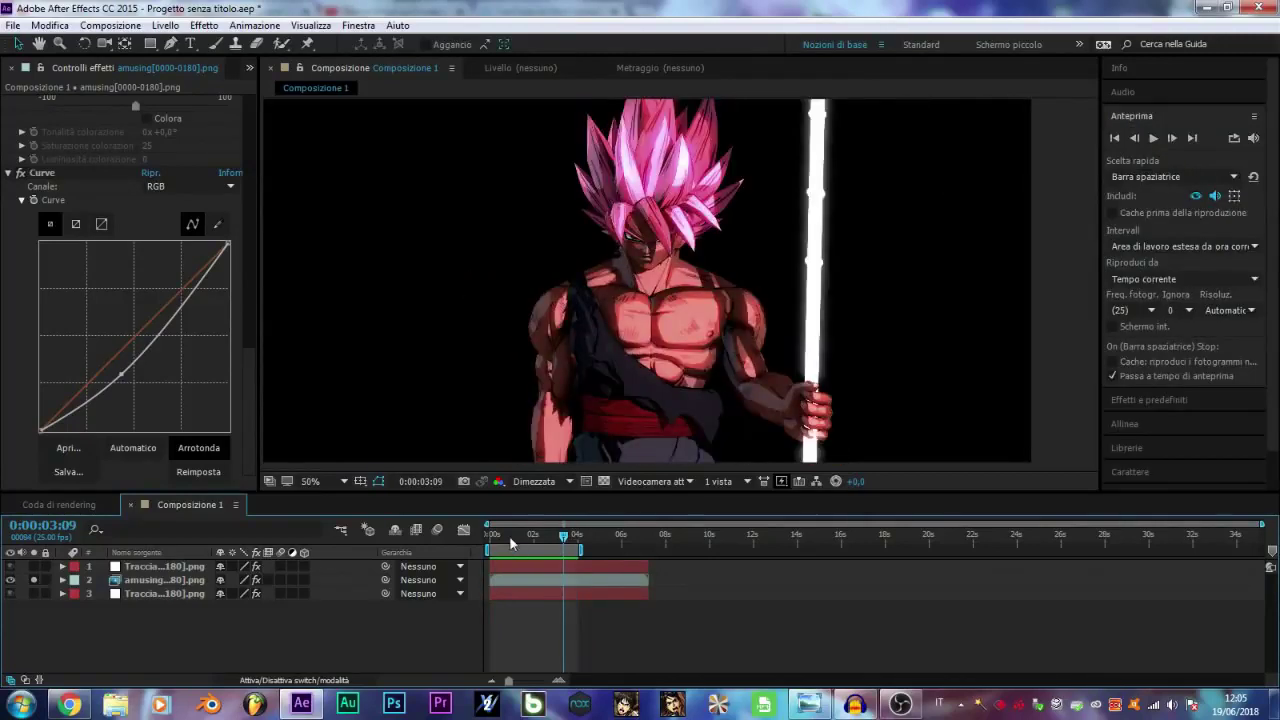
pyautogui.click(494, 536)
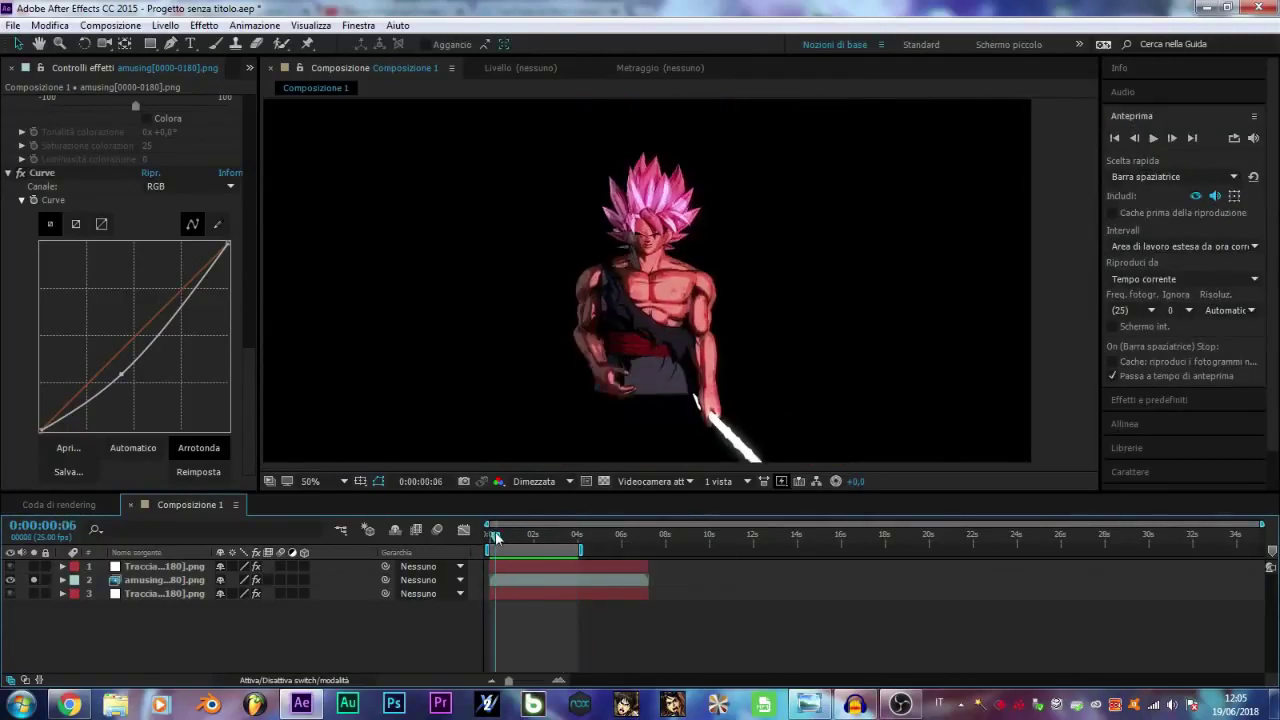
pyautogui.press('space')
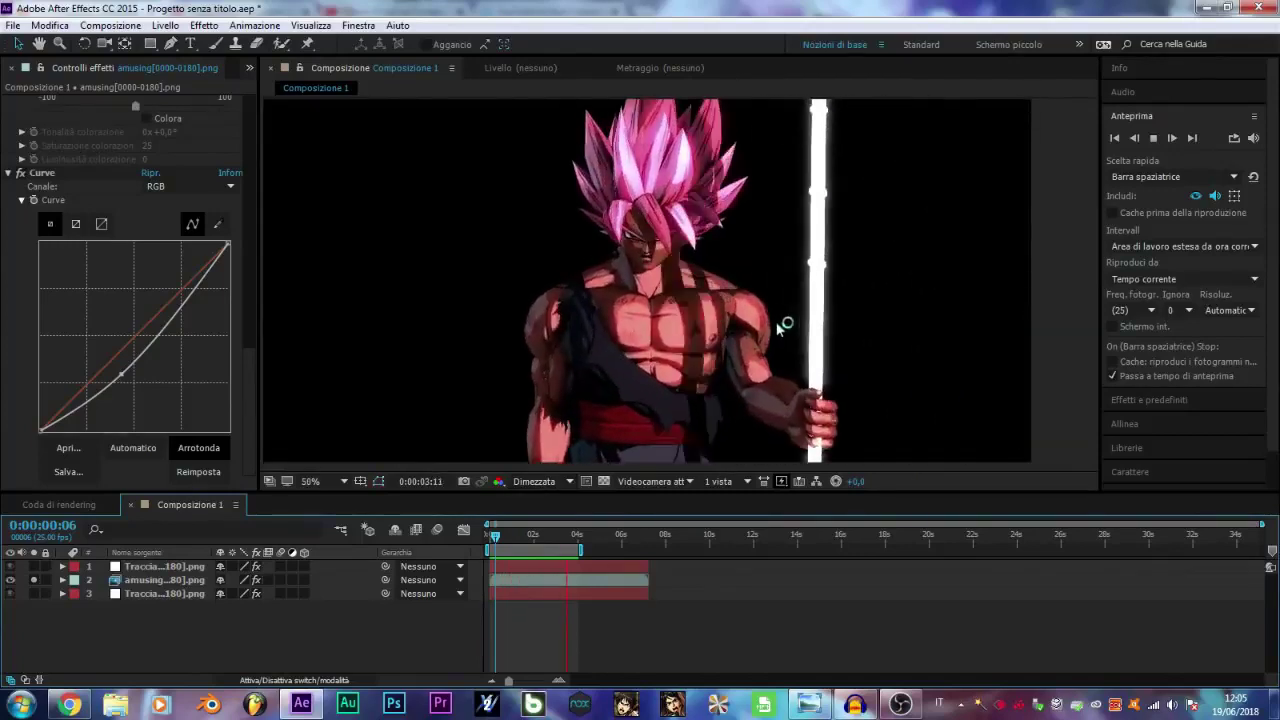
pyautogui.press('space')
# Turn off solo on the character image sequence layer and move the current time to 0:00:00:16
pyautogui.click(33, 580)
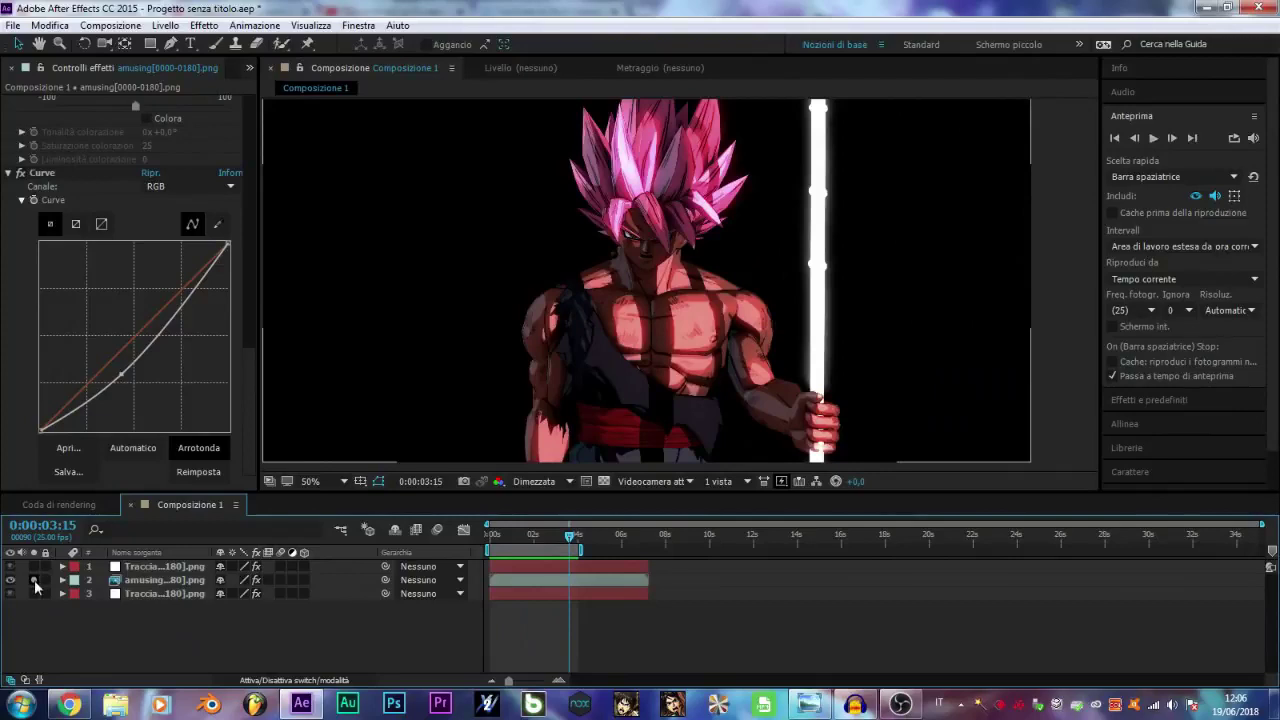
pyautogui.moveTo(532, 545); pyautogui.dragTo(504, 543)
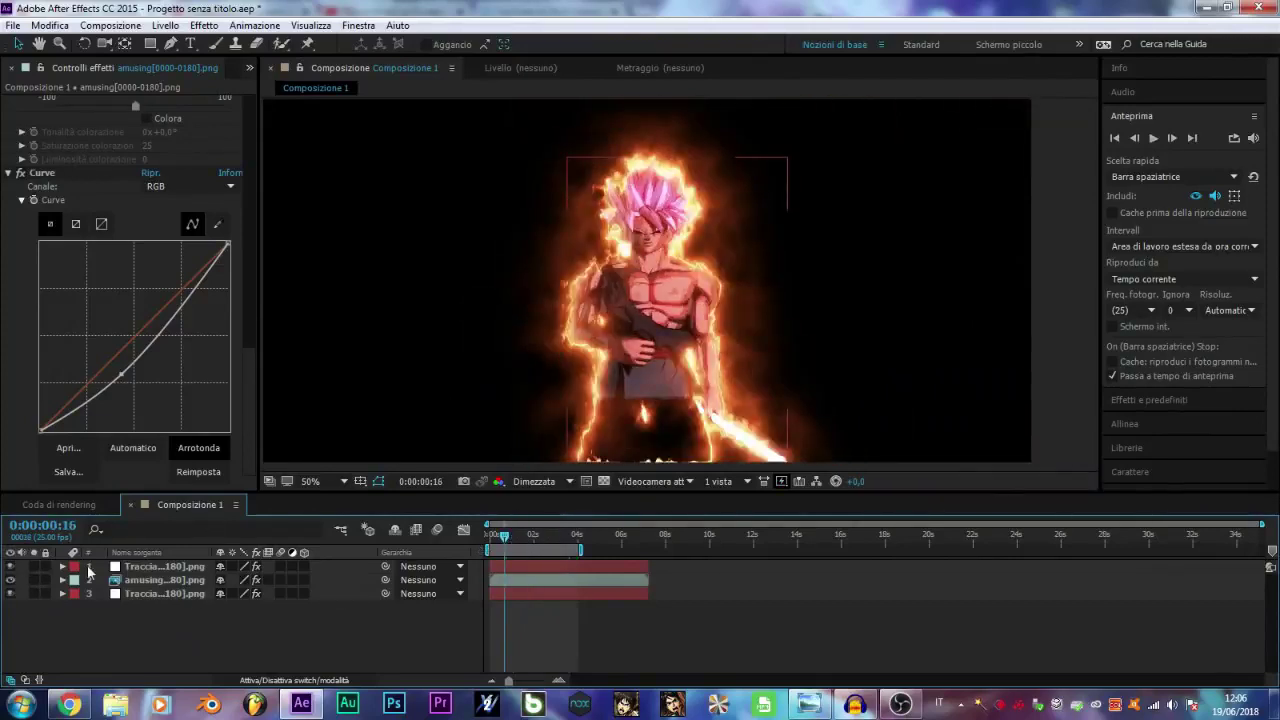
pyautogui.click(152, 582)
# Change the Saber Glow Color of the auto-traced layer beneath the character to pink
pyautogui.click(150, 594)
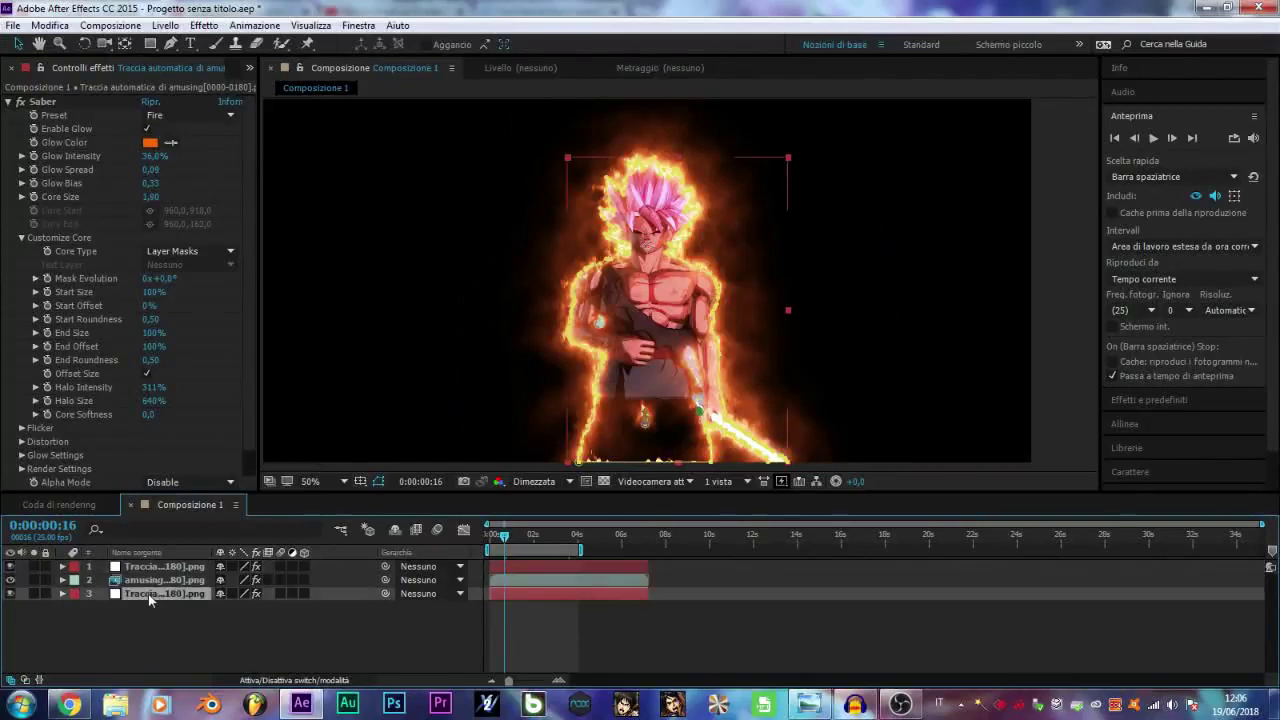
pyautogui.scroll(2, 528, 289)
pyautogui.click(150, 142)
pyautogui.moveTo(252, 86); pyautogui.dragTo(313, 52)
pyautogui.click(348, 42)
# Set the Saber Glow Color of the auto-traced layer above the character to red, FF0012
pyautogui.click(142, 567)
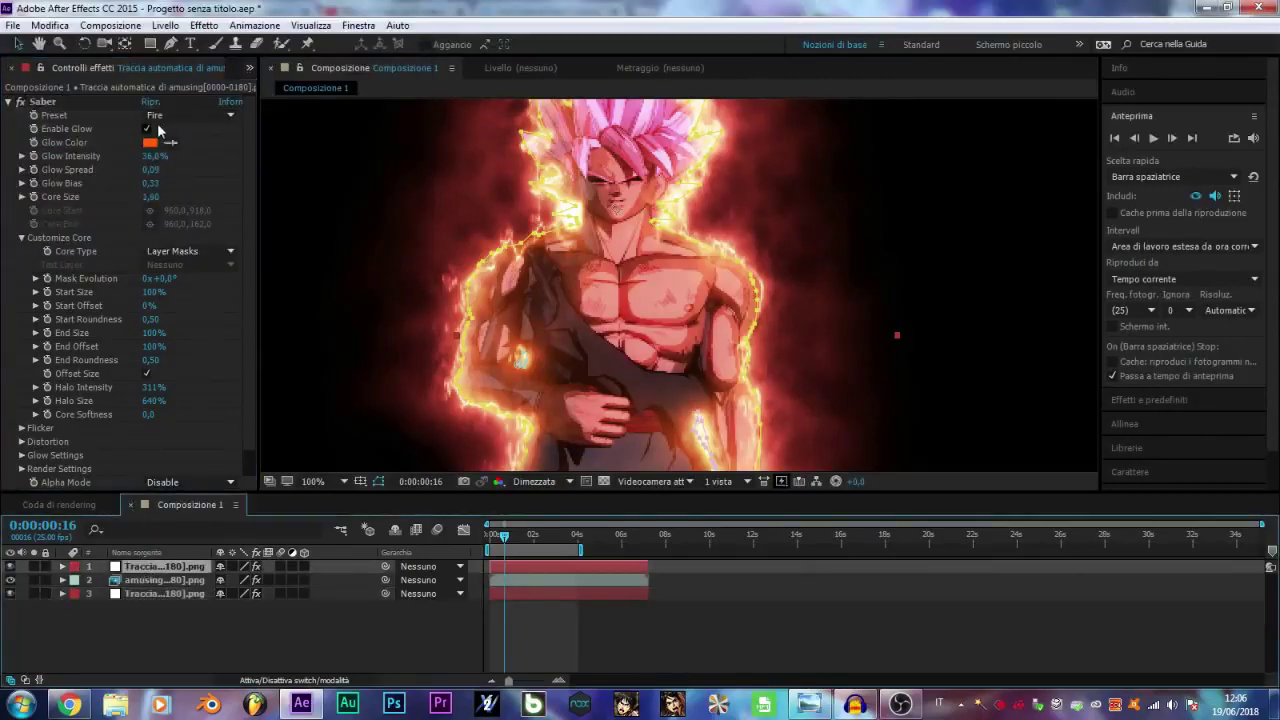
pyautogui.click(150, 142)
pyautogui.moveTo(240, 60); pyautogui.dragTo(248, 46)
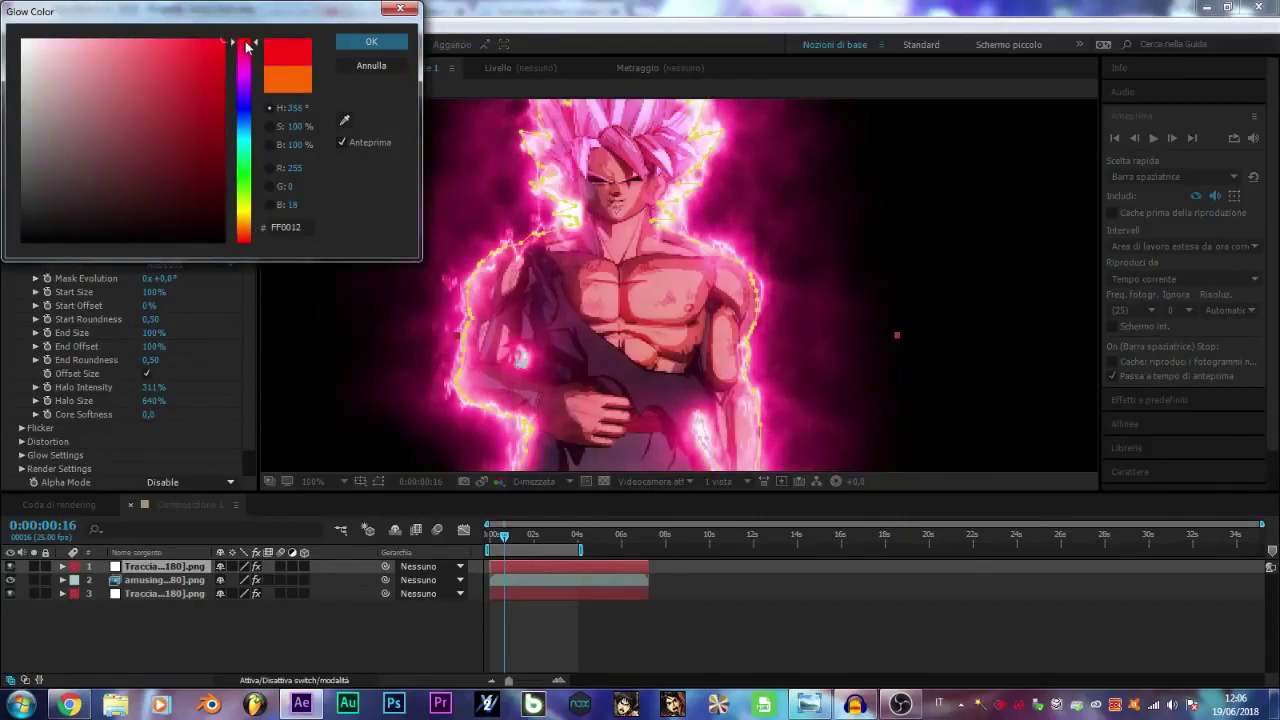
pyautogui.click(371, 42)
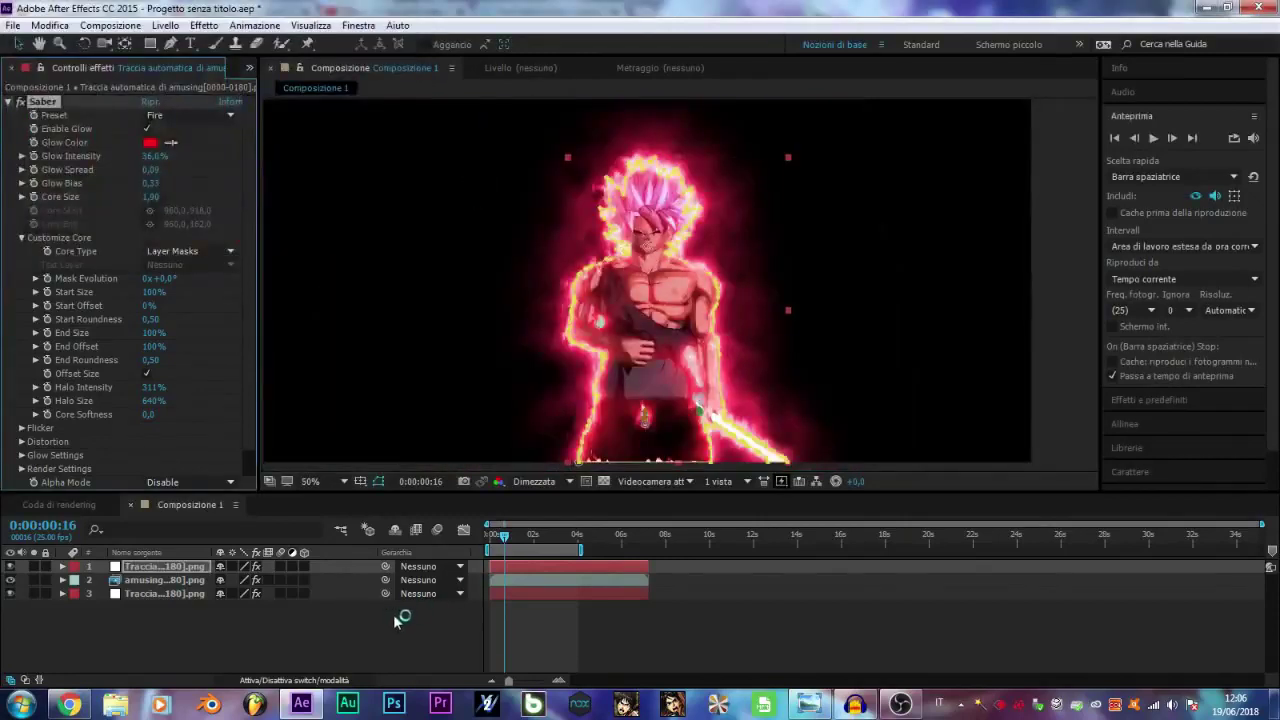
# Preview the aura from 0:00:02:08 and delete the auto-traced layer above the character
pyautogui.moveTo(535, 538); pyautogui.dragTo(541, 537)
pyautogui.press('space')
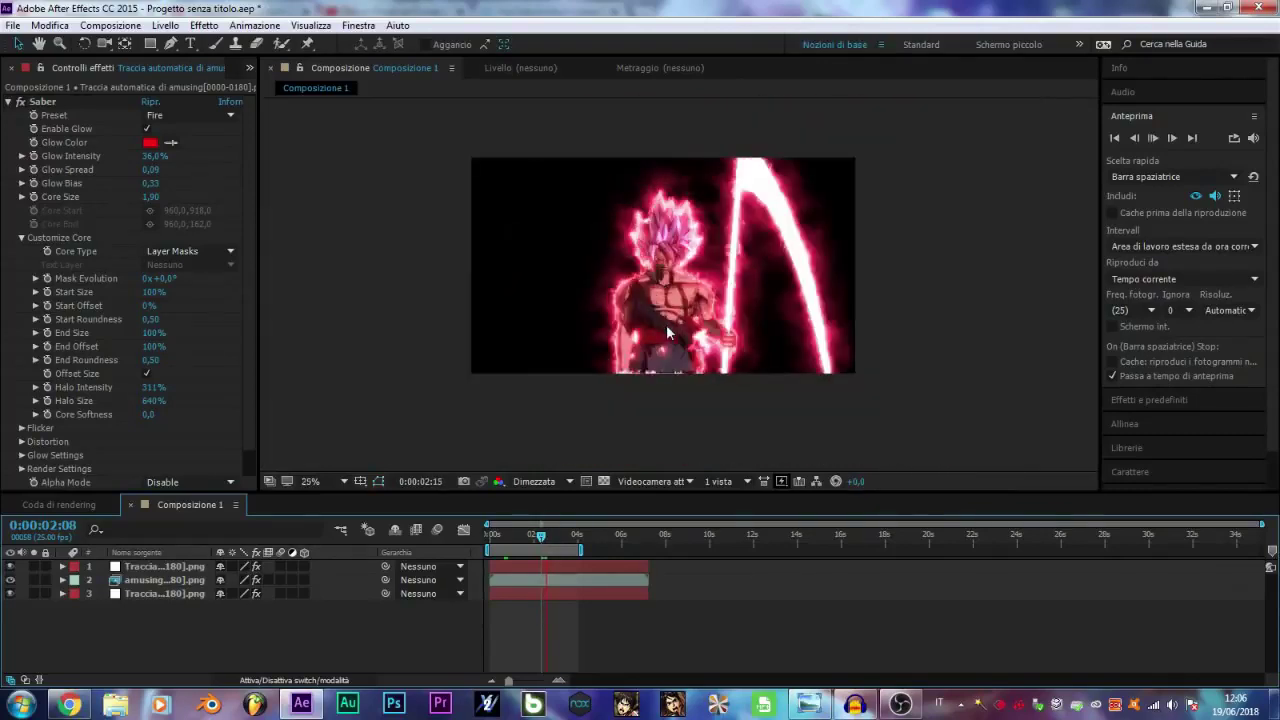
pyautogui.press('space')
pyautogui.click(164, 567)
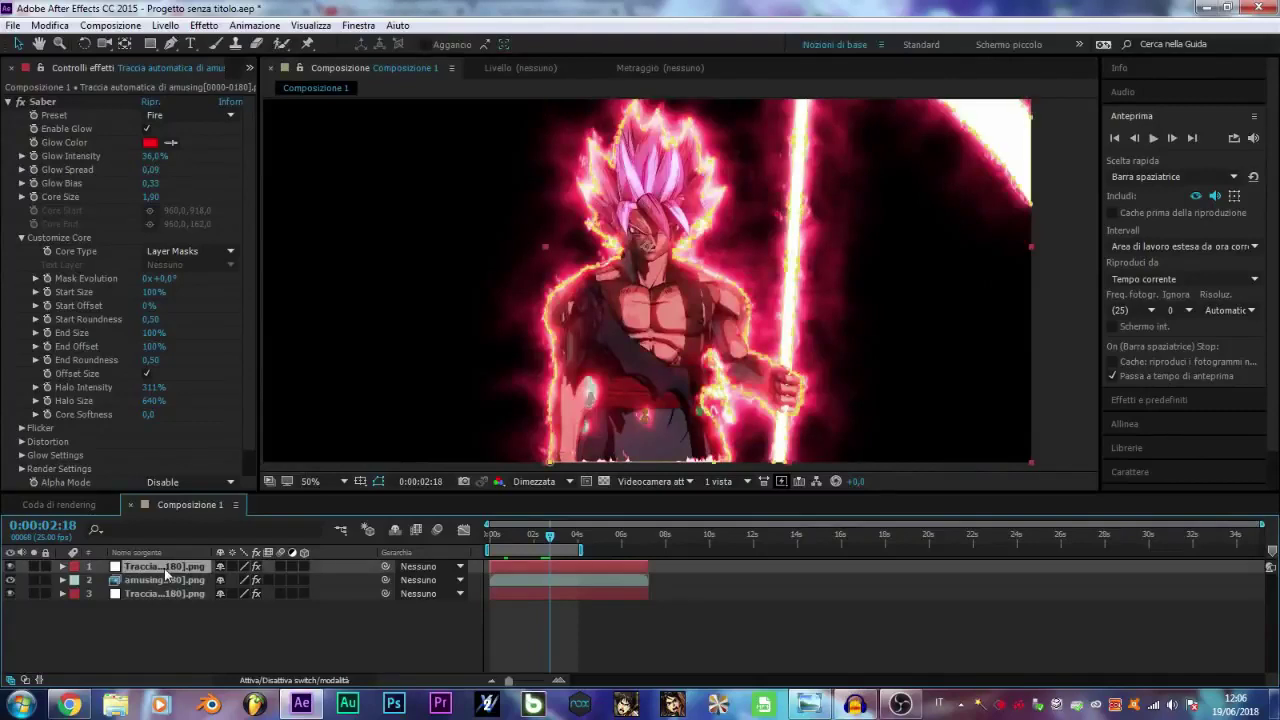
pyautogui.press('Delete')
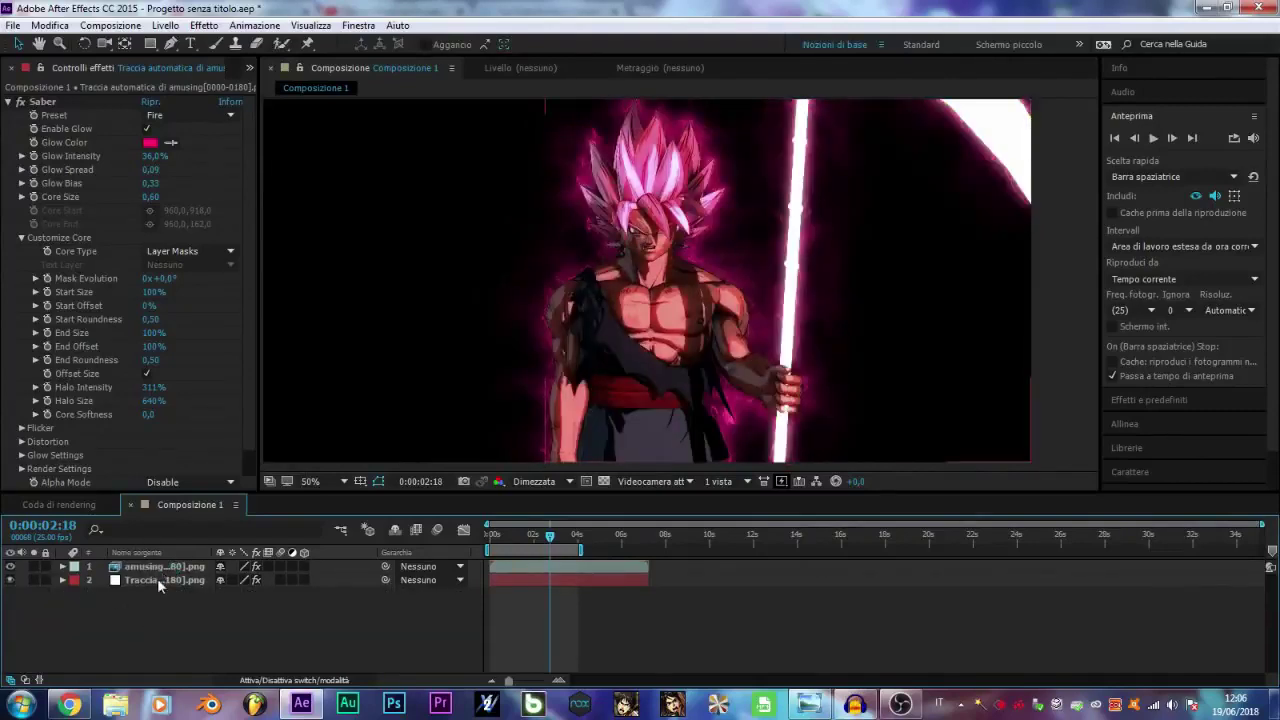
# Preview the remaining auto-traced layer's aura and set its Saber Core Size to 1.20
pyautogui.click(157, 578)
pyautogui.press('space')
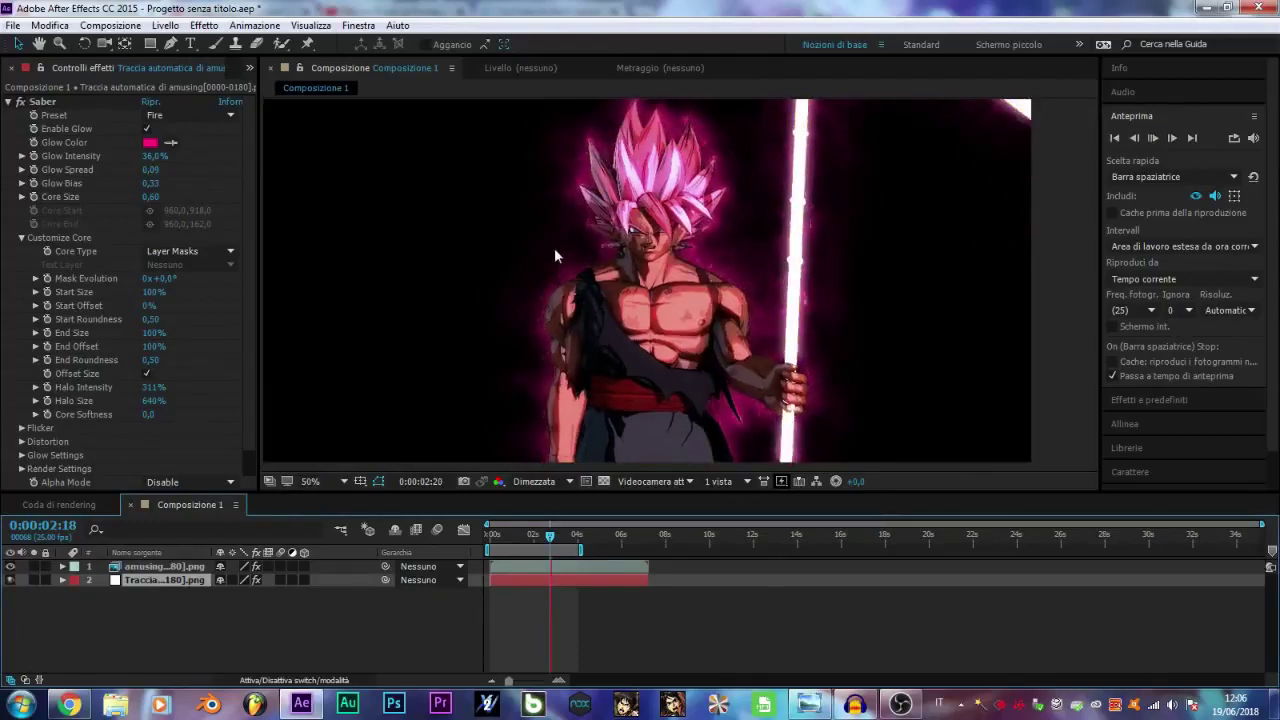
pyautogui.scroll(1, 555, 256)
pyautogui.press('space')
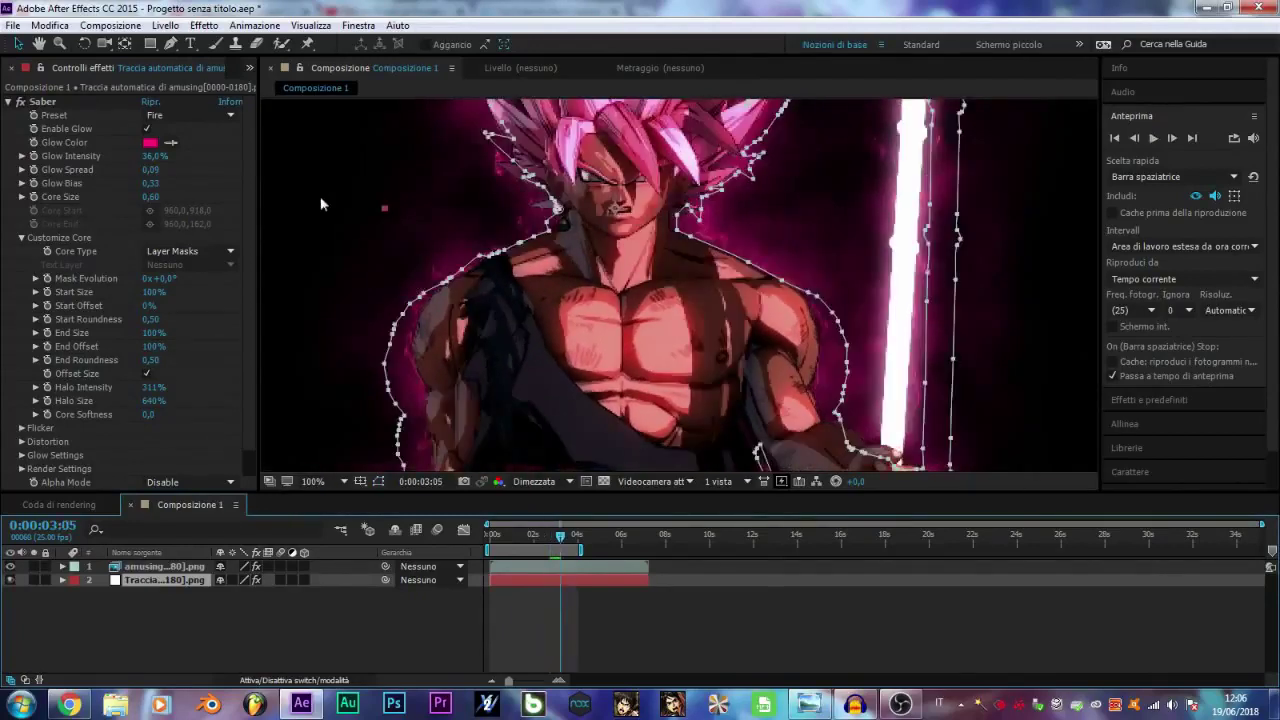
pyautogui.moveTo(155, 197); pyautogui.dragTo(166, 196)
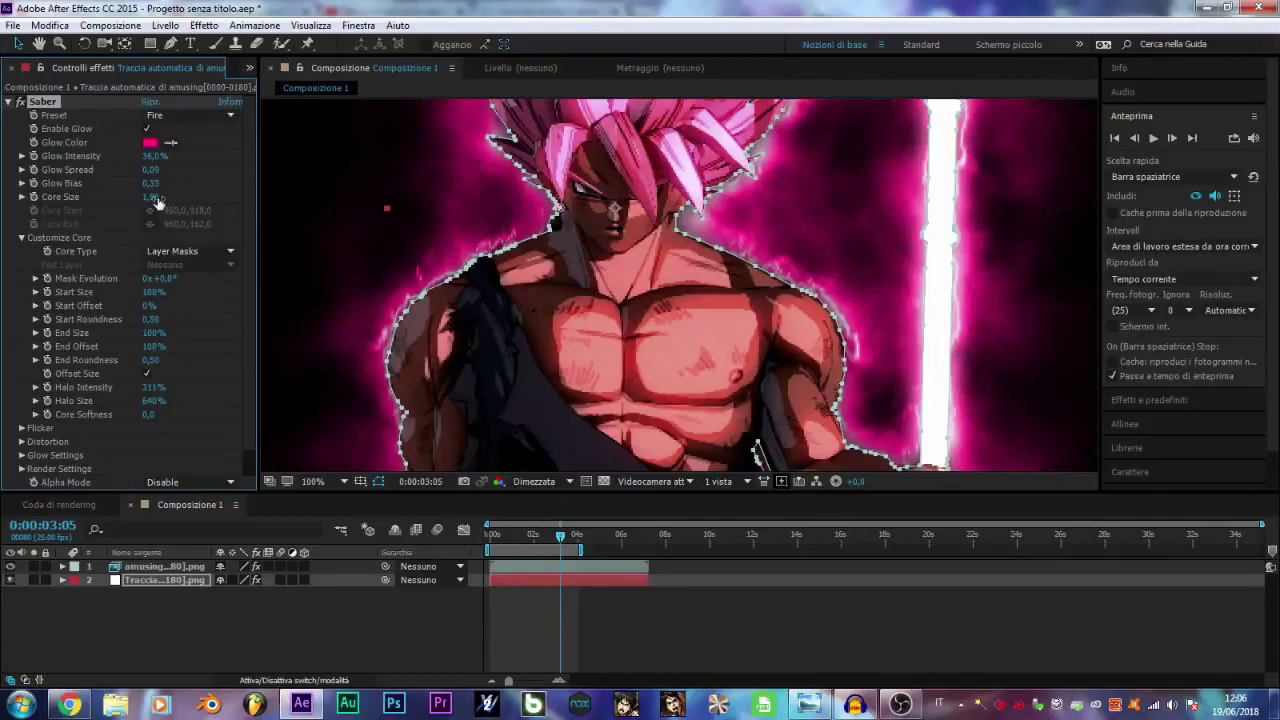
pyautogui.click(295, 600)
# Play the composition preview and examine the pink aura around the moving character and sword
pyautogui.scroll(-1, 500, 320)
pyautogui.scroll(-1, 492, 334)
pyautogui.scroll(1, 500, 320)
pyautogui.press('space')
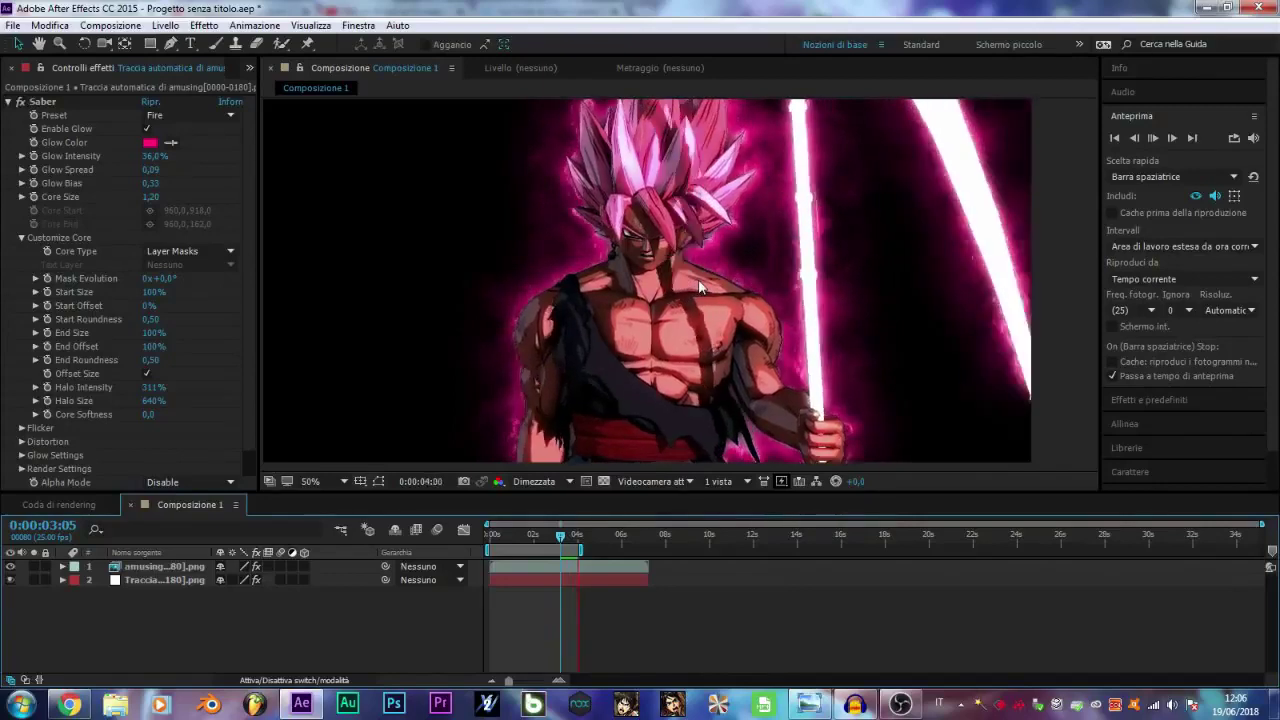
pyautogui.scroll(-1, 737, 329)
pyautogui.scroll(2, 737, 327)
pyautogui.scroll(-1, 704, 309)
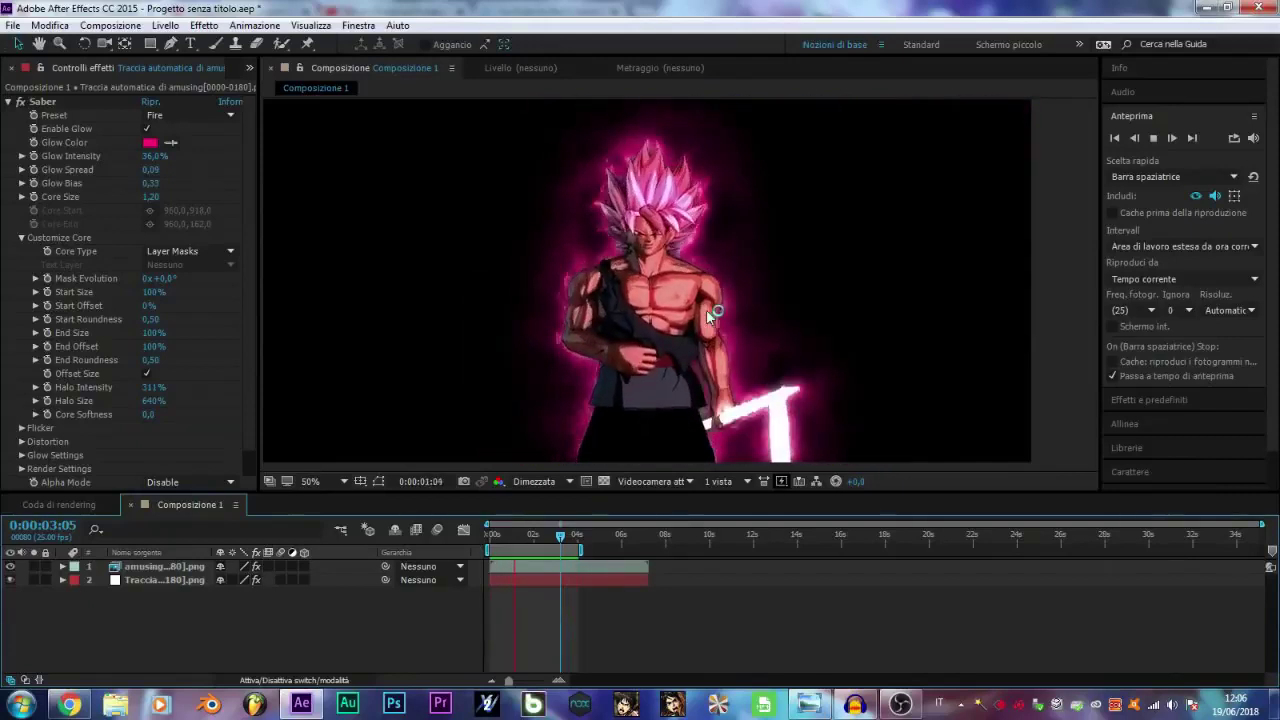
pyautogui.press('space')
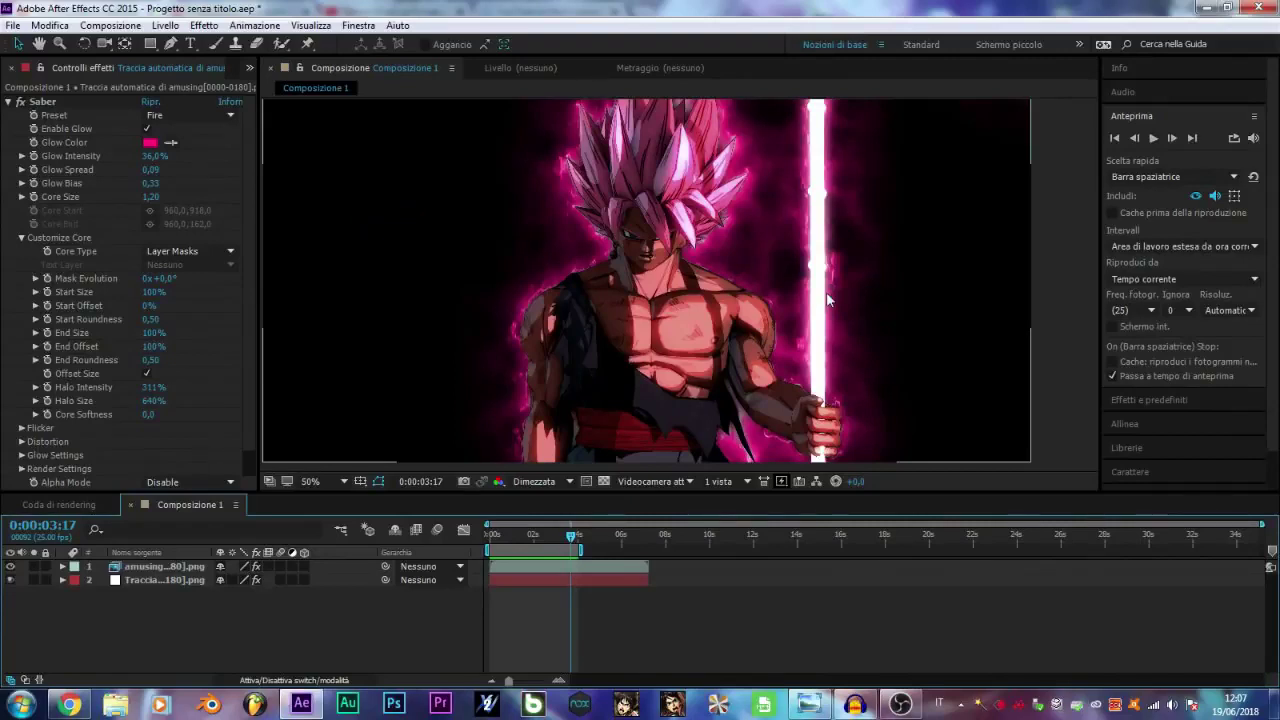
# Create a new solid layer named "particle" above the character layer
pyautogui.hotkey('ctrl', 'y')
pyautogui.write('particle')
pyautogui.press('Return')
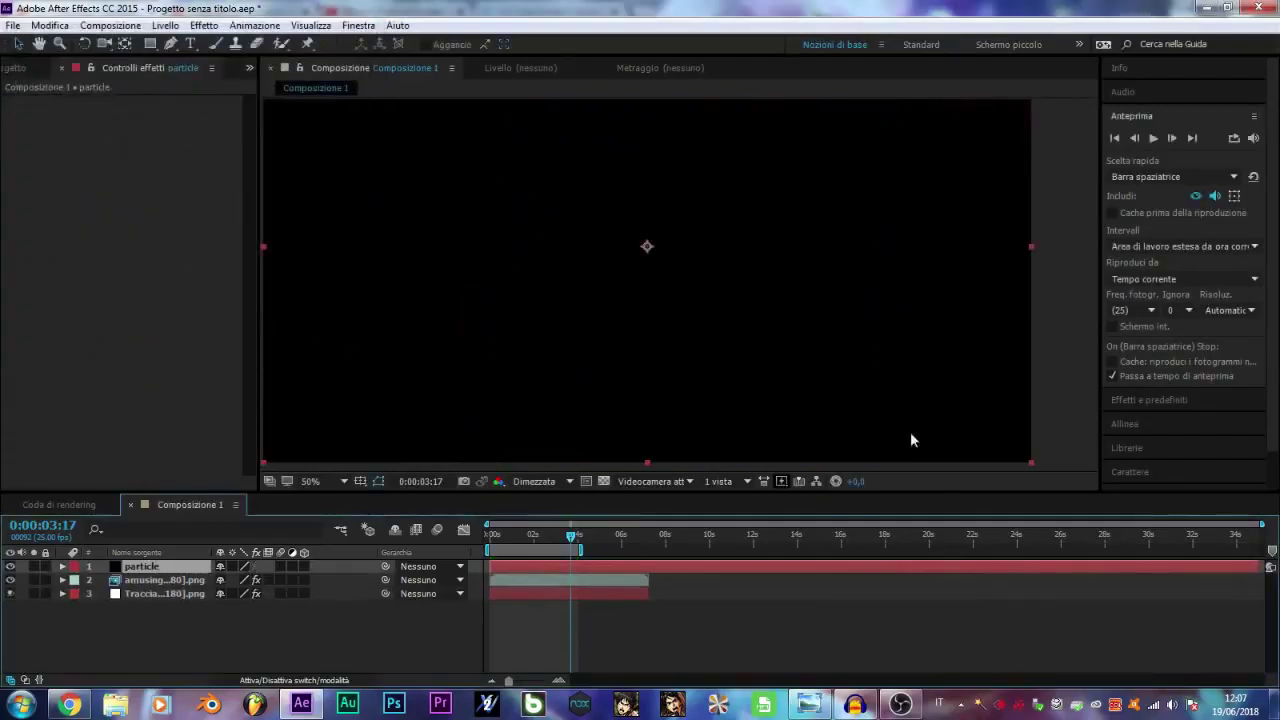
# Find the CC Particle World effect and apply it to the particle layer
pyautogui.click(1148, 405)
pyautogui.click(1131, 160)
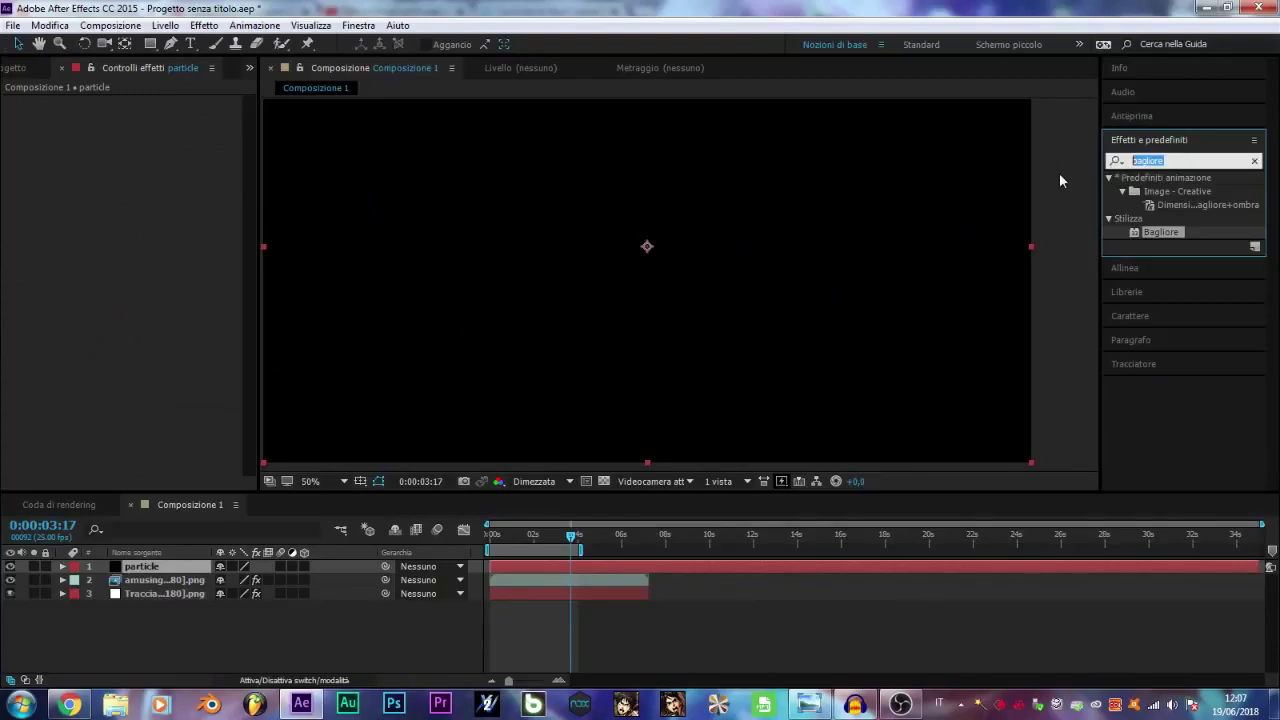
pyautogui.write('cc partic')
pyautogui.moveTo(1179, 210); pyautogui.dragTo(734, 280)
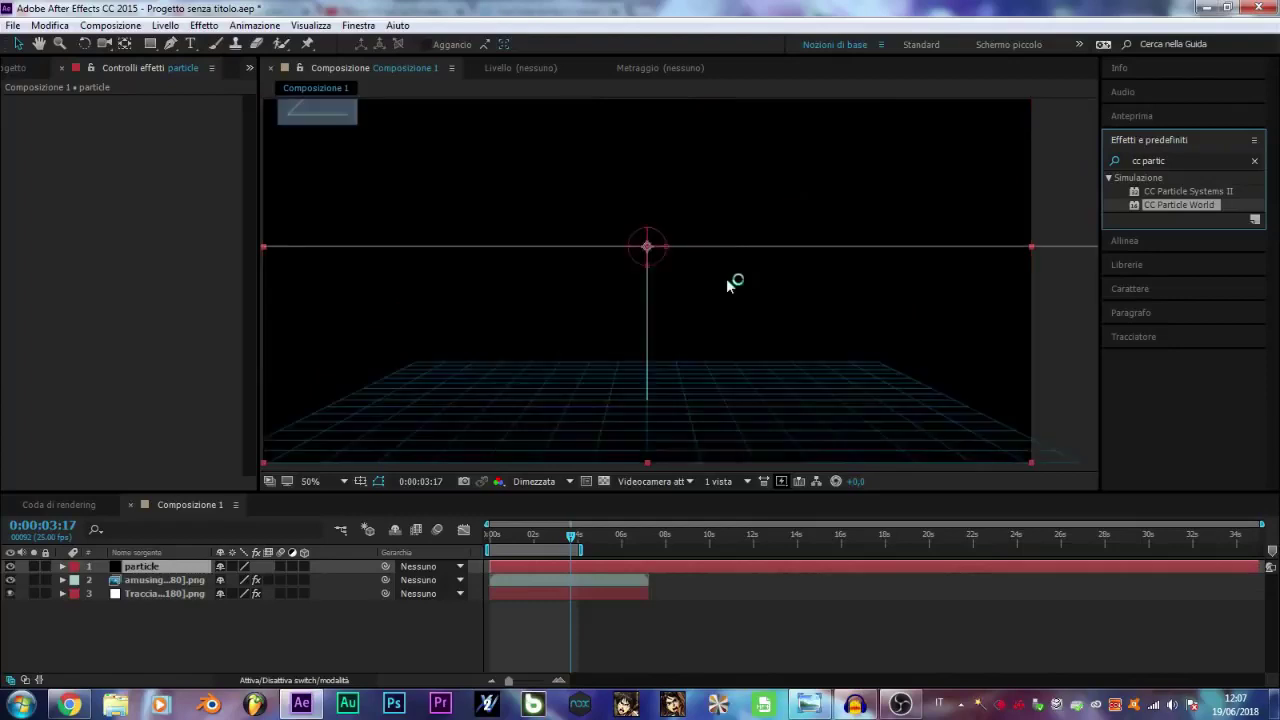
# Turn off CC Particle World's Position, Radius, Motion Path, Grid, Horizon and Axis Box guides
pyautogui.click(21, 115)
pyautogui.click(21, 115)
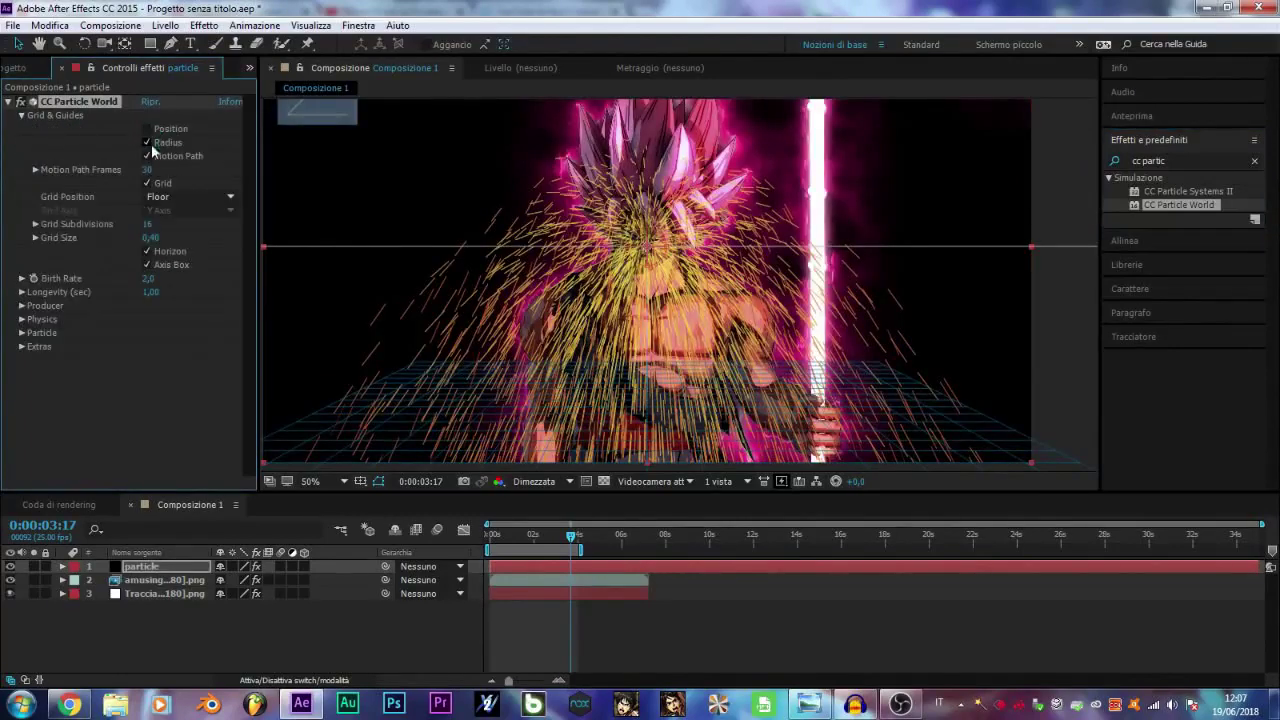
pyautogui.click(145, 156)
pyautogui.click(148, 183)
pyautogui.click(148, 251)
pyautogui.click(148, 265)
pyautogui.click(21, 115)
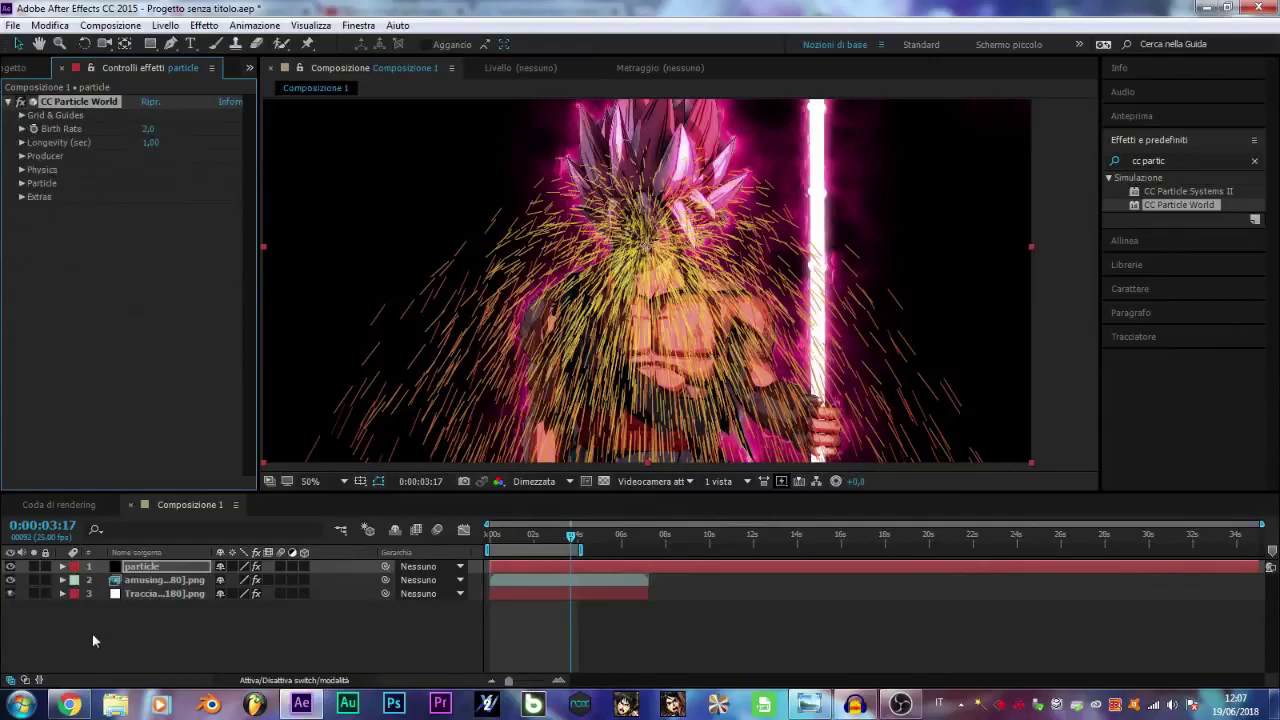
# Solo the particle layer, spread the producer to Radius X 2.425, Y 7.945 and Z 3.335, and preview it
pyautogui.click(34, 567)
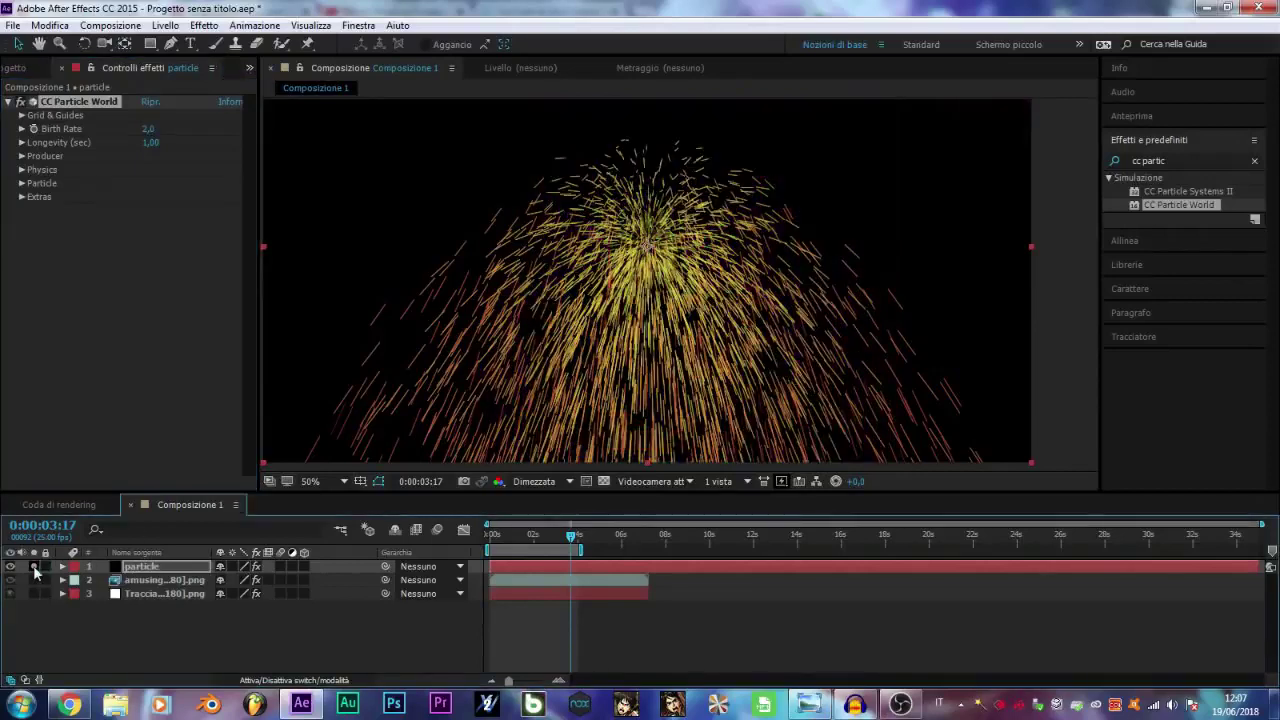
pyautogui.click(21, 157)
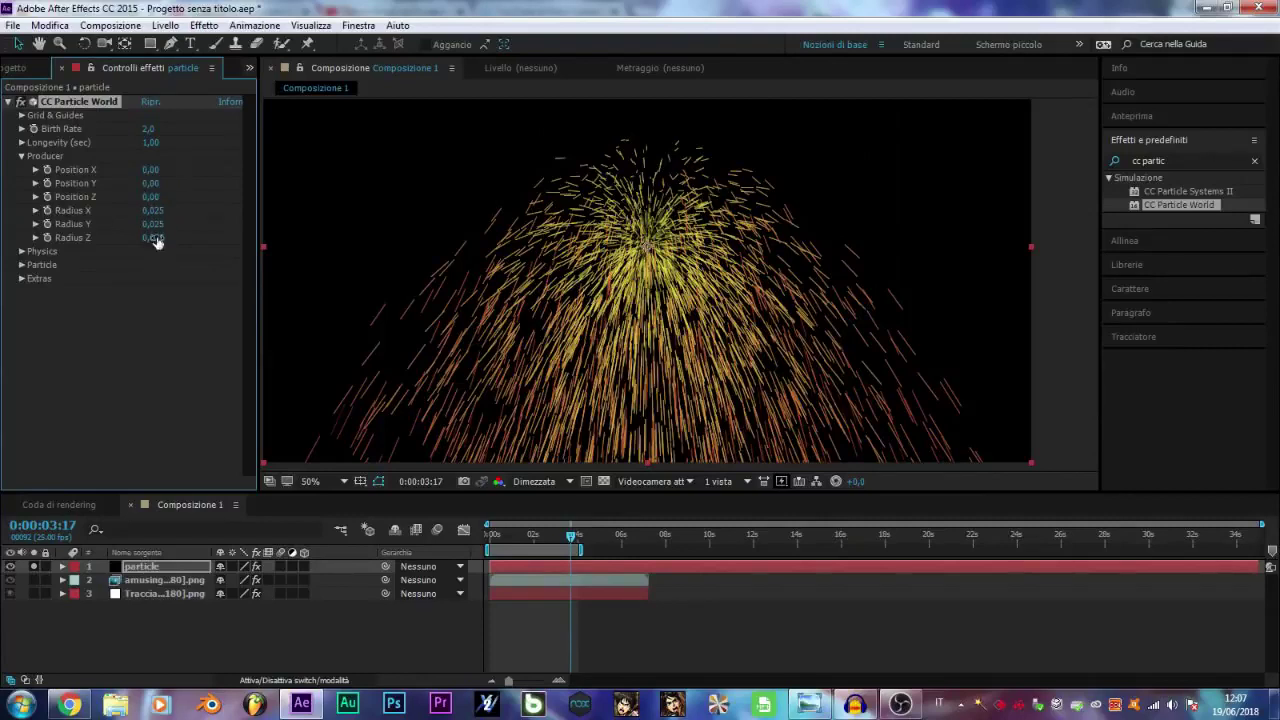
pyautogui.moveTo(152, 211); pyautogui.dragTo(386, 240)
pyautogui.click(354, 237)
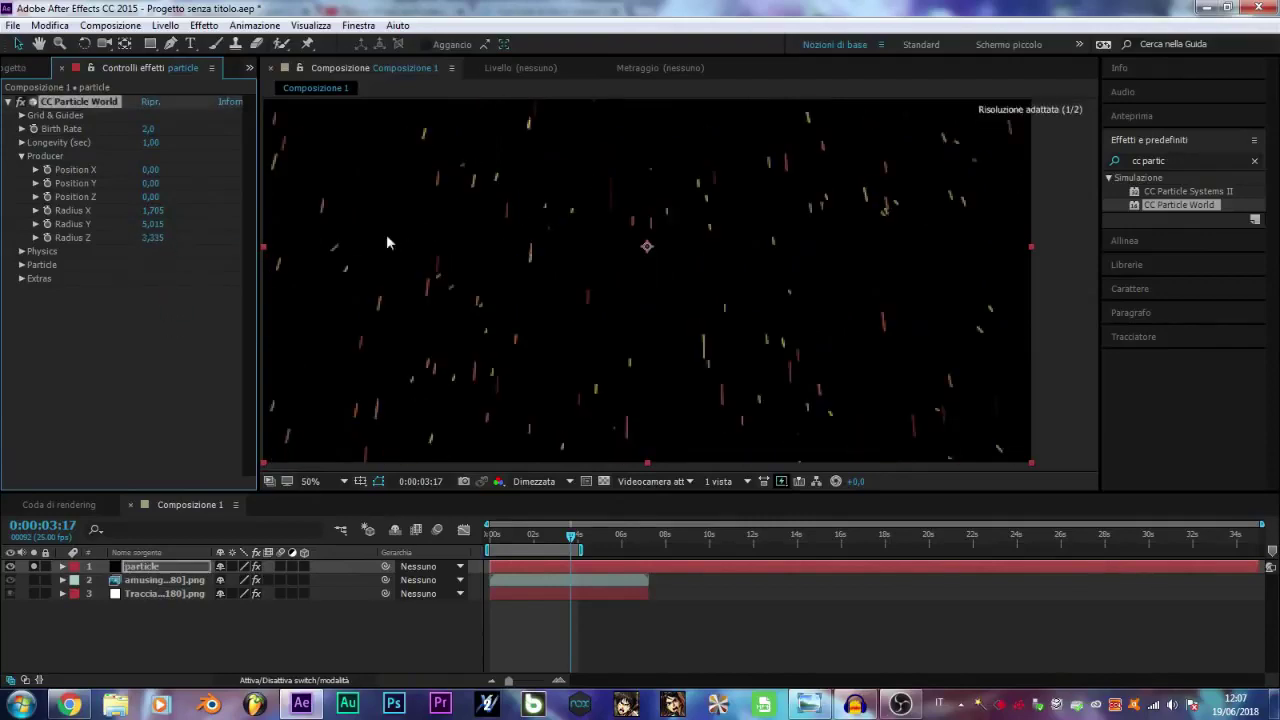
pyautogui.moveTo(152, 210); pyautogui.dragTo(389, 210)
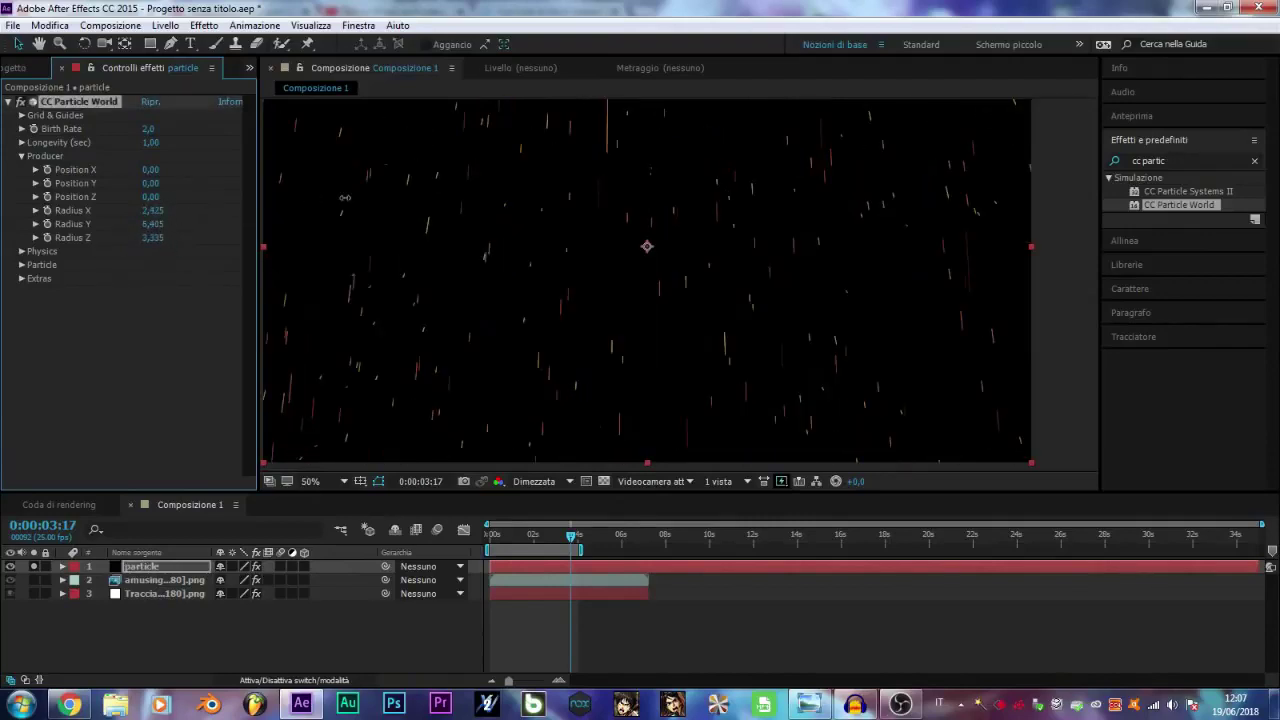
pyautogui.press('space')
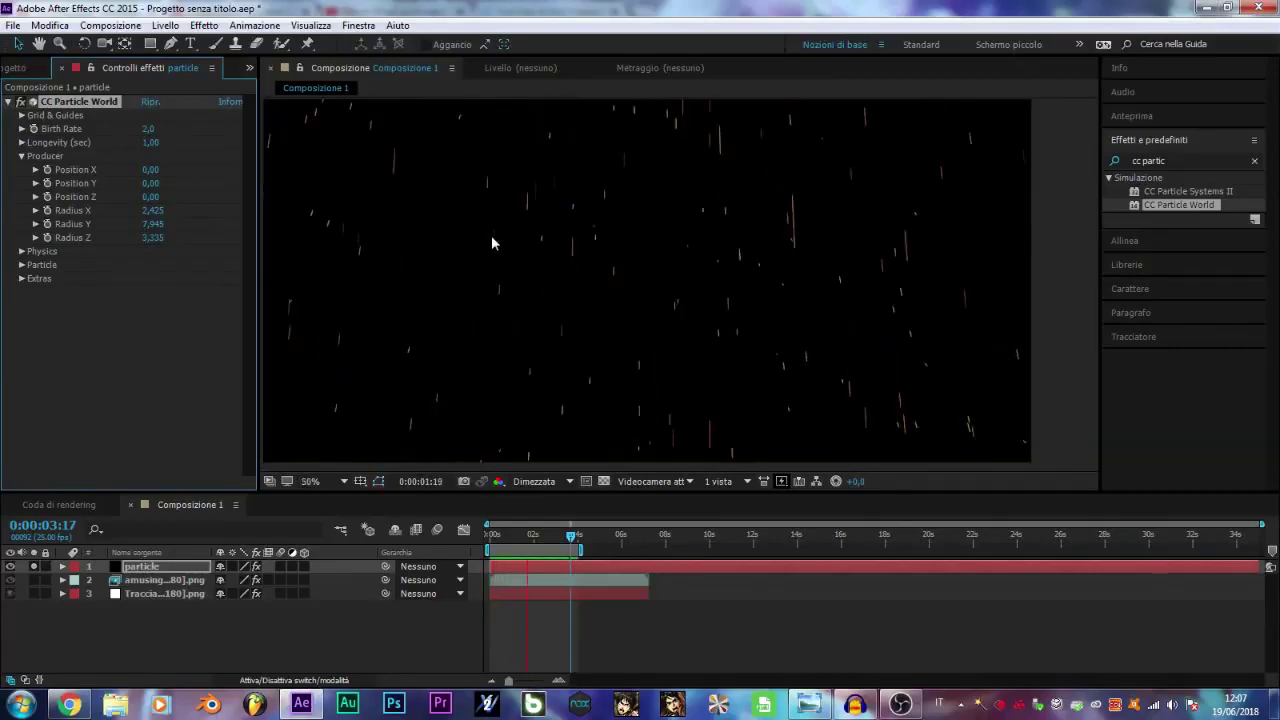
pyautogui.press('space')
# Set the particle physics animation to Twirly and Gravity to -0.550, previewing the motion
pyautogui.click(21, 252)
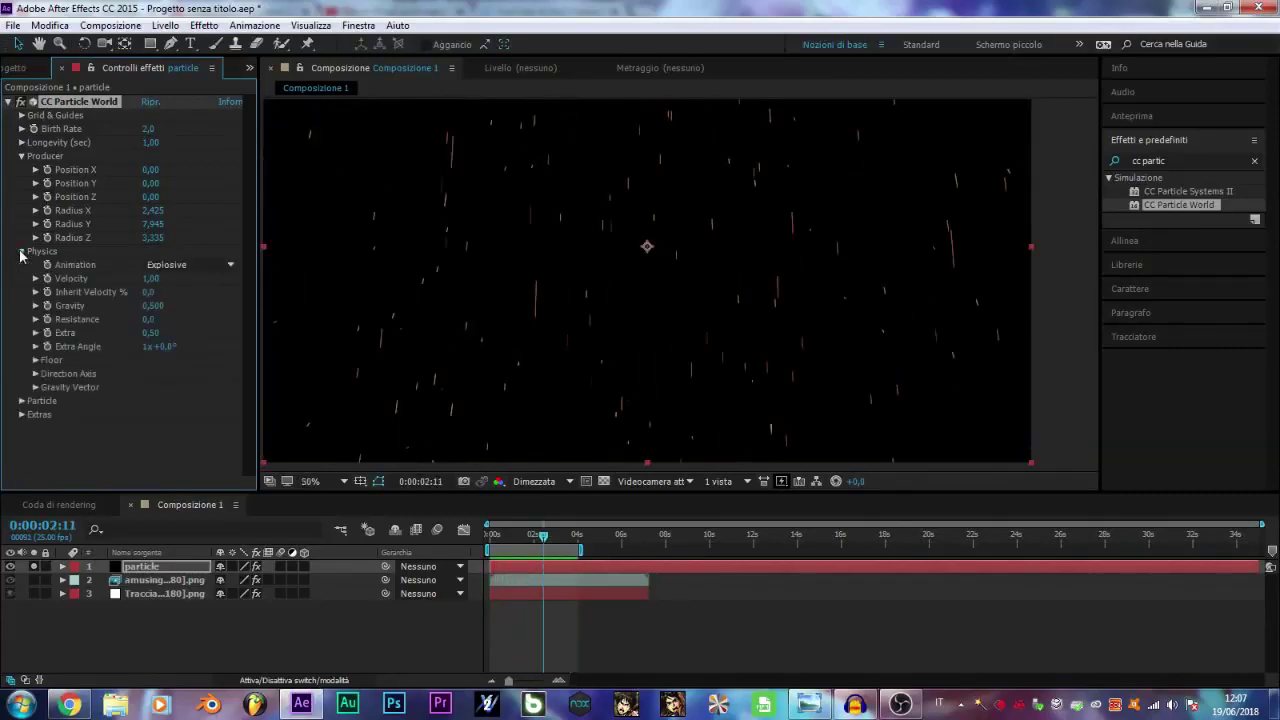
pyautogui.click(178, 265)
pyautogui.click(195, 377)
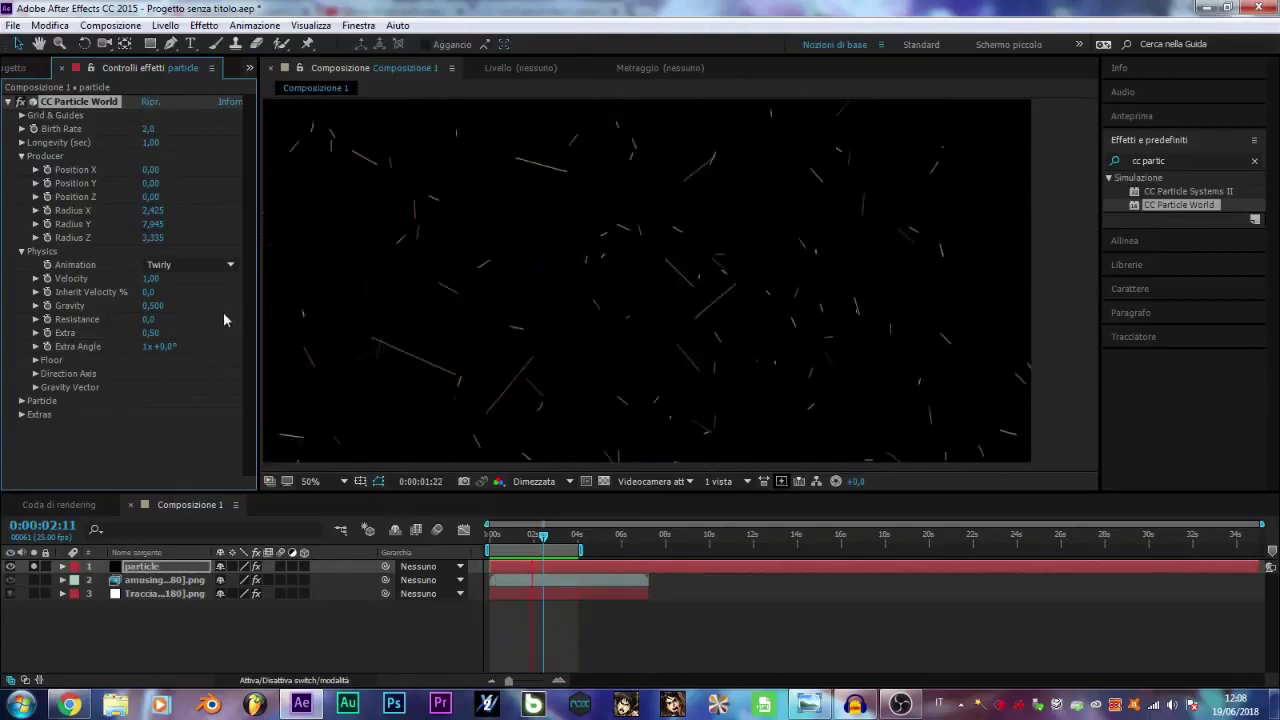
pyautogui.press('space')
pyautogui.moveTo(155, 311)
pyautogui.mouseDown()
pyautogui.moveTo(141, 310)
pyautogui.moveTo(155, 314)
pyautogui.mouseUp()
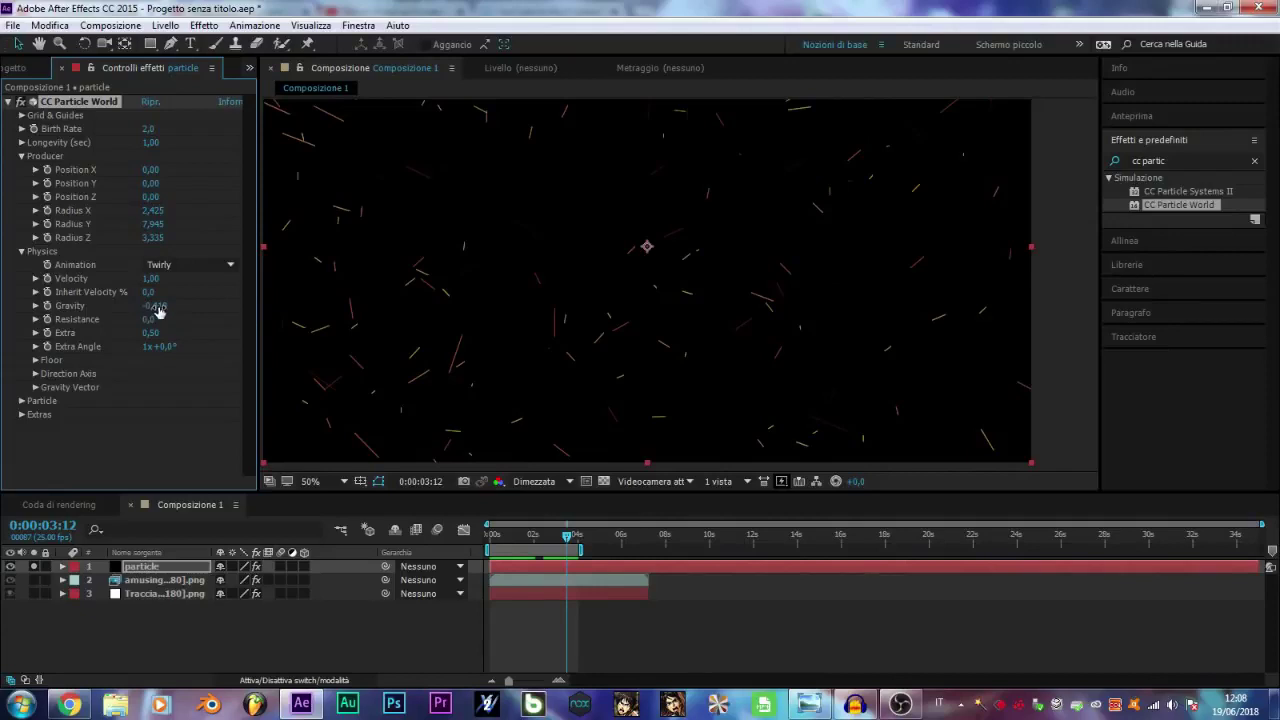
pyautogui.moveTo(148, 305); pyautogui.dragTo(174, 305)
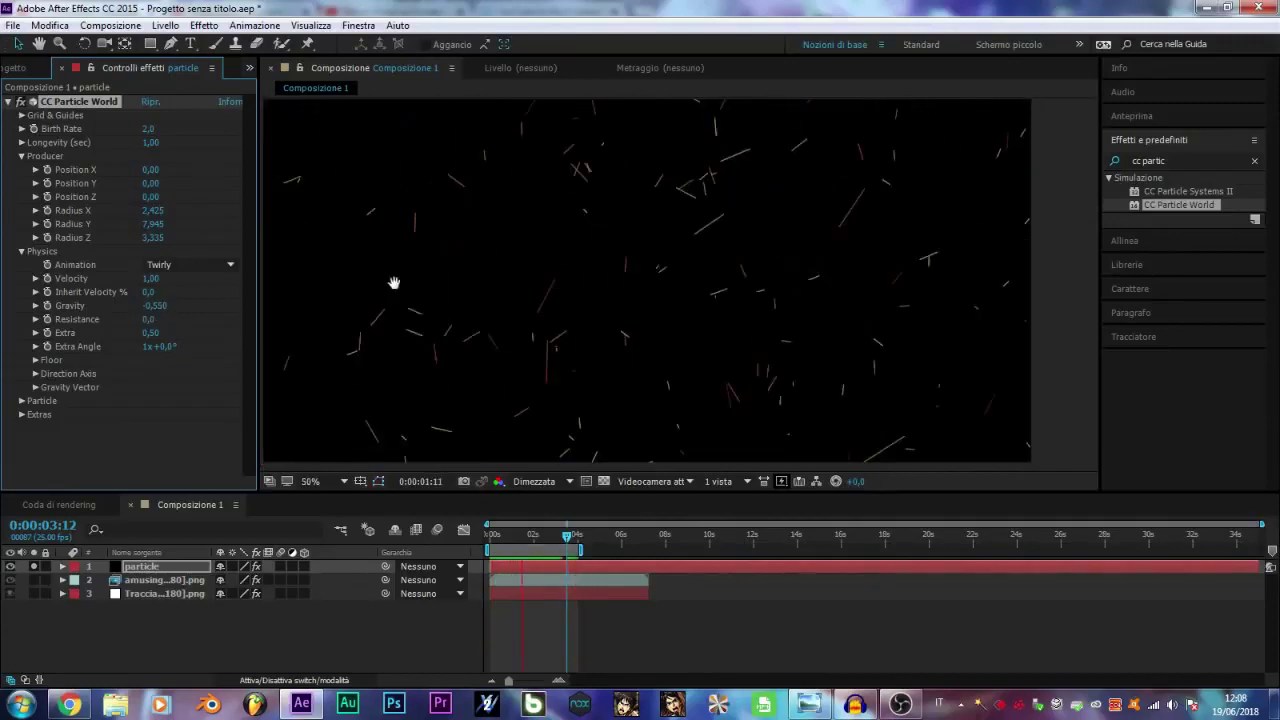
# Change the particle type to Darken & Faded Sphere and raise the Birth Rate to about 38
pyautogui.click(22, 403)
pyautogui.scroll(-3, 70, 370)
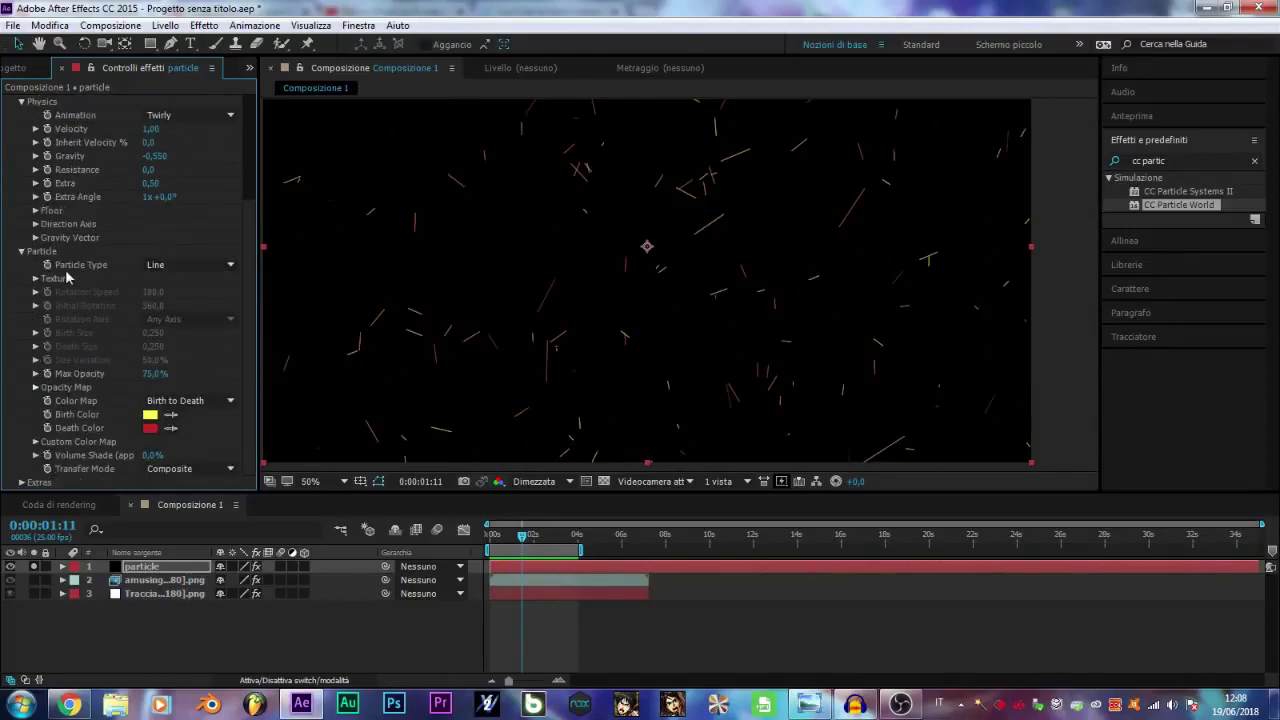
pyautogui.click(163, 266)
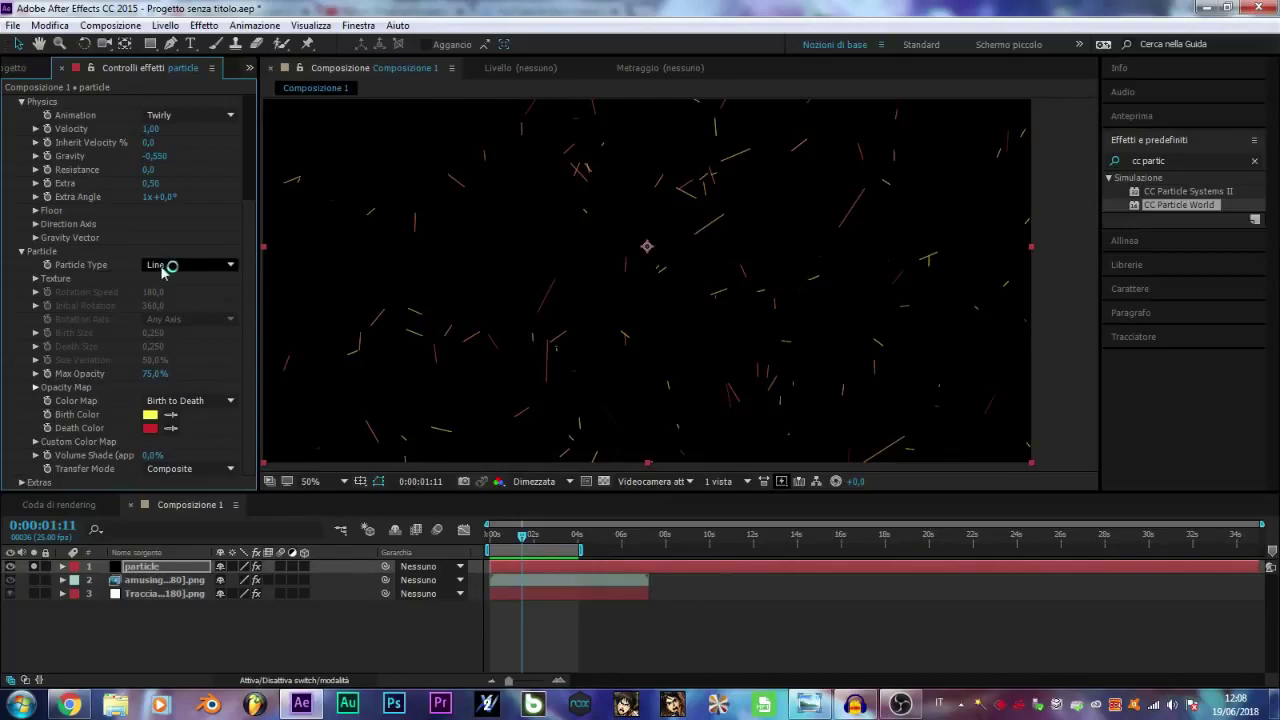
pyautogui.click(240, 360)
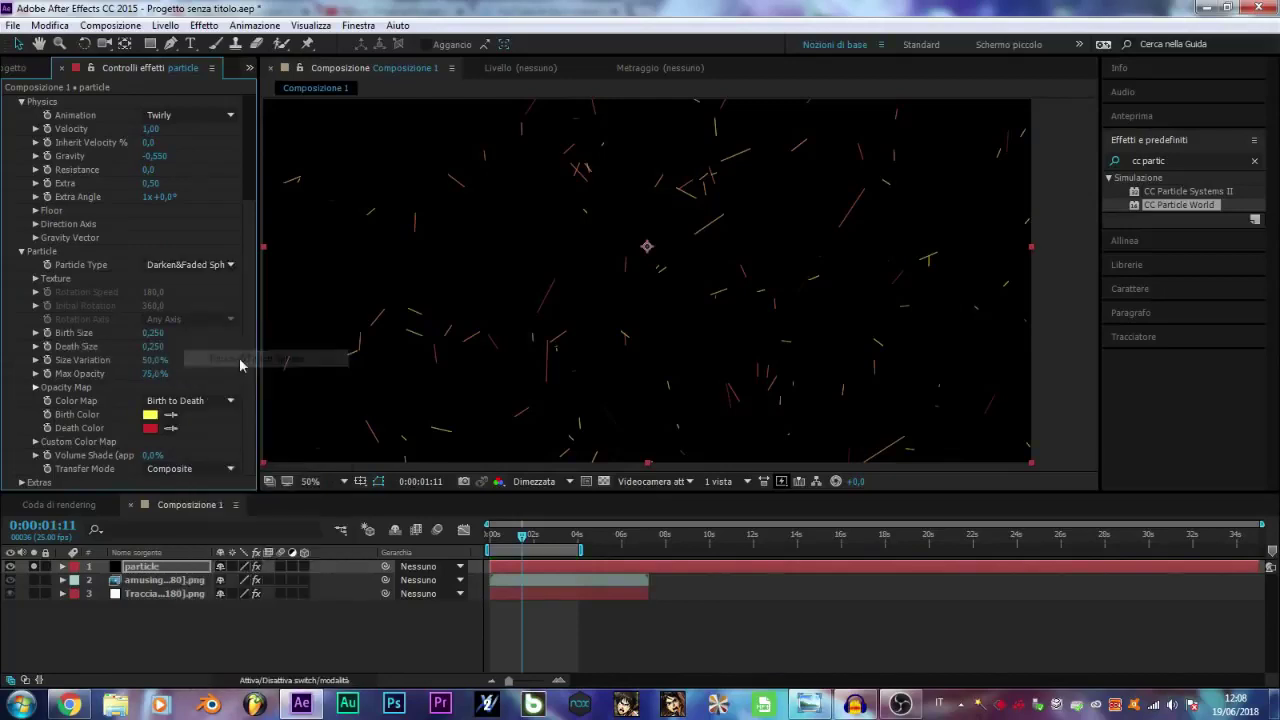
pyautogui.scroll(3, 200, 350)
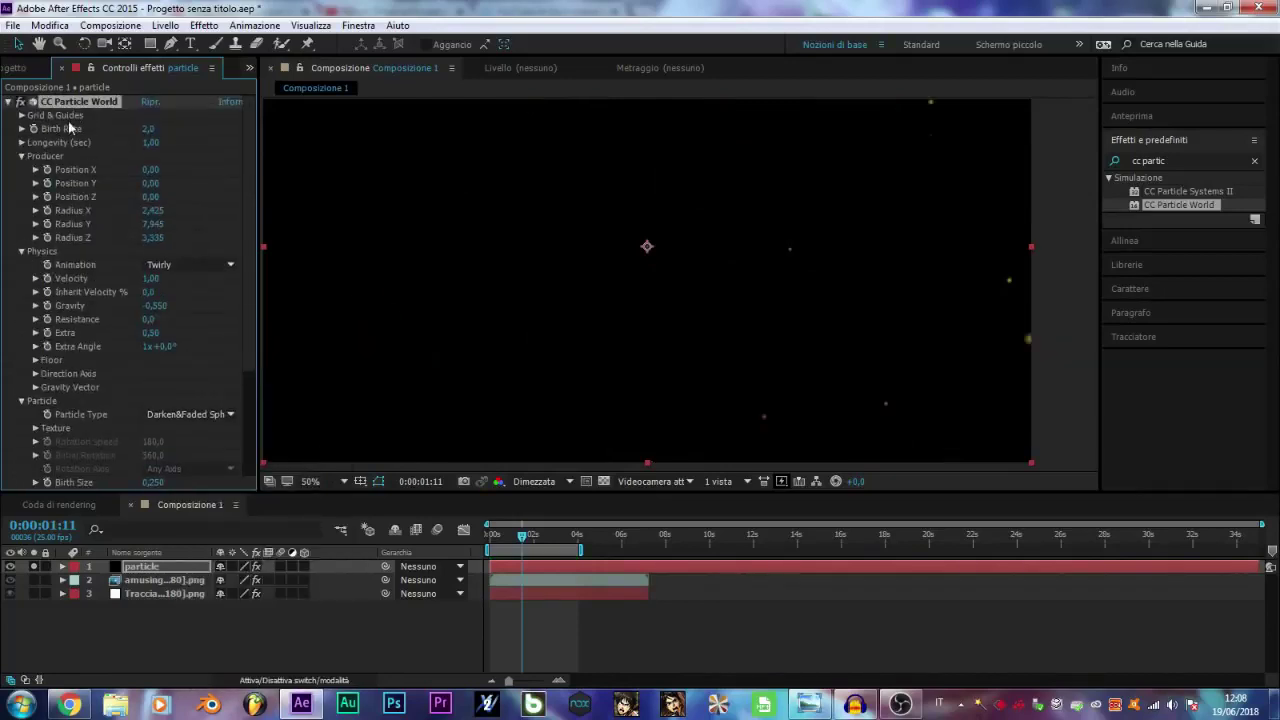
pyautogui.moveTo(145, 131); pyautogui.dragTo(371, 126)
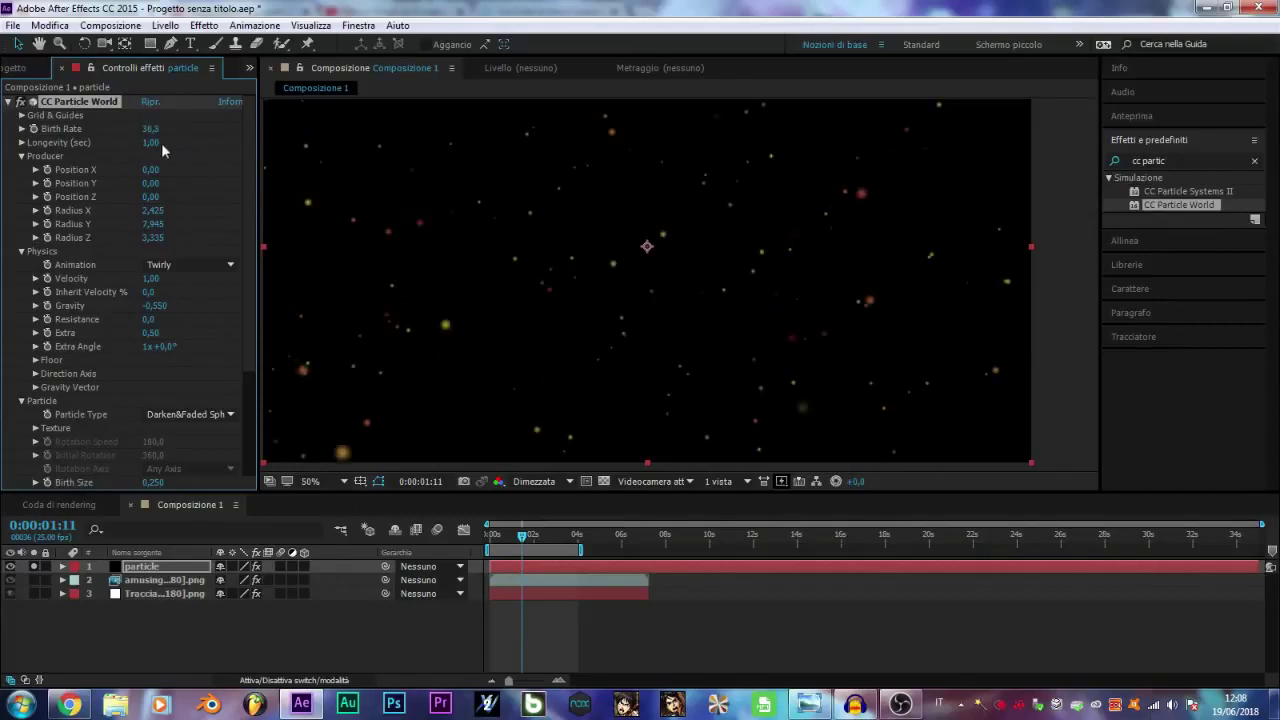
# Set the particles' Birth Size to 0.100 and Death Size to 0.000
pyautogui.scroll(-4, 175, 340)
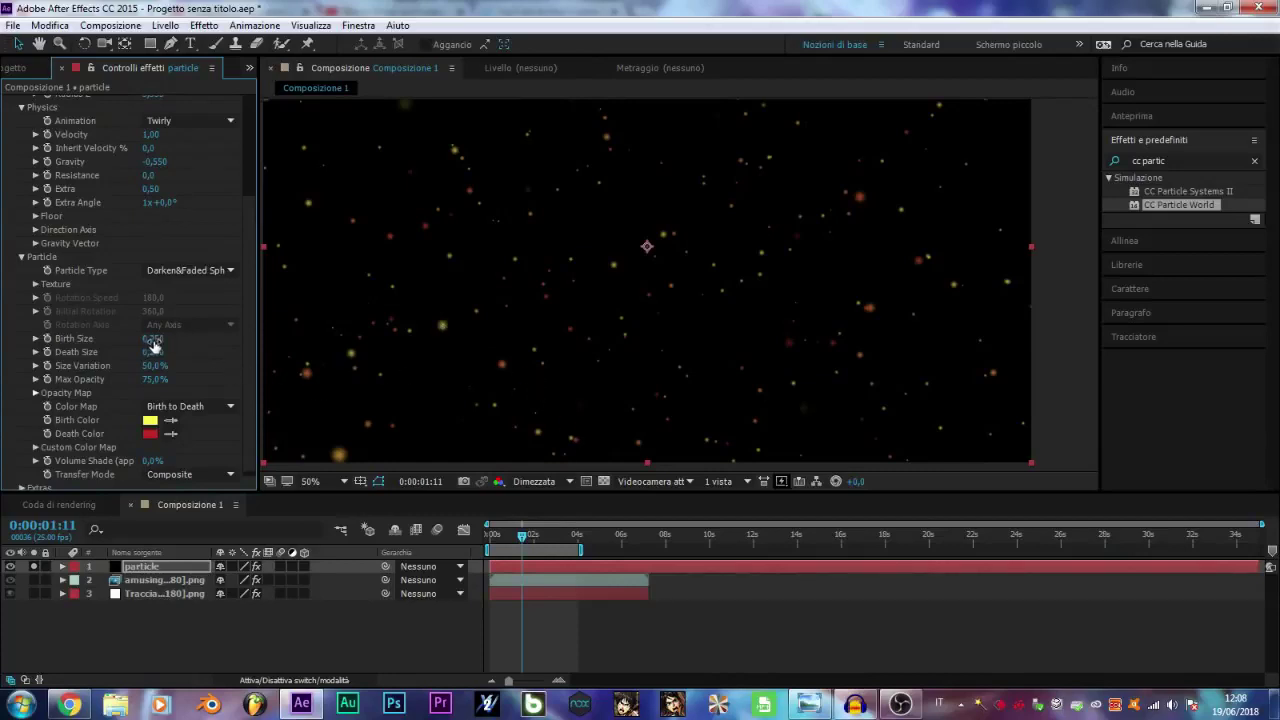
pyautogui.moveTo(152, 345); pyautogui.dragTo(155, 341)
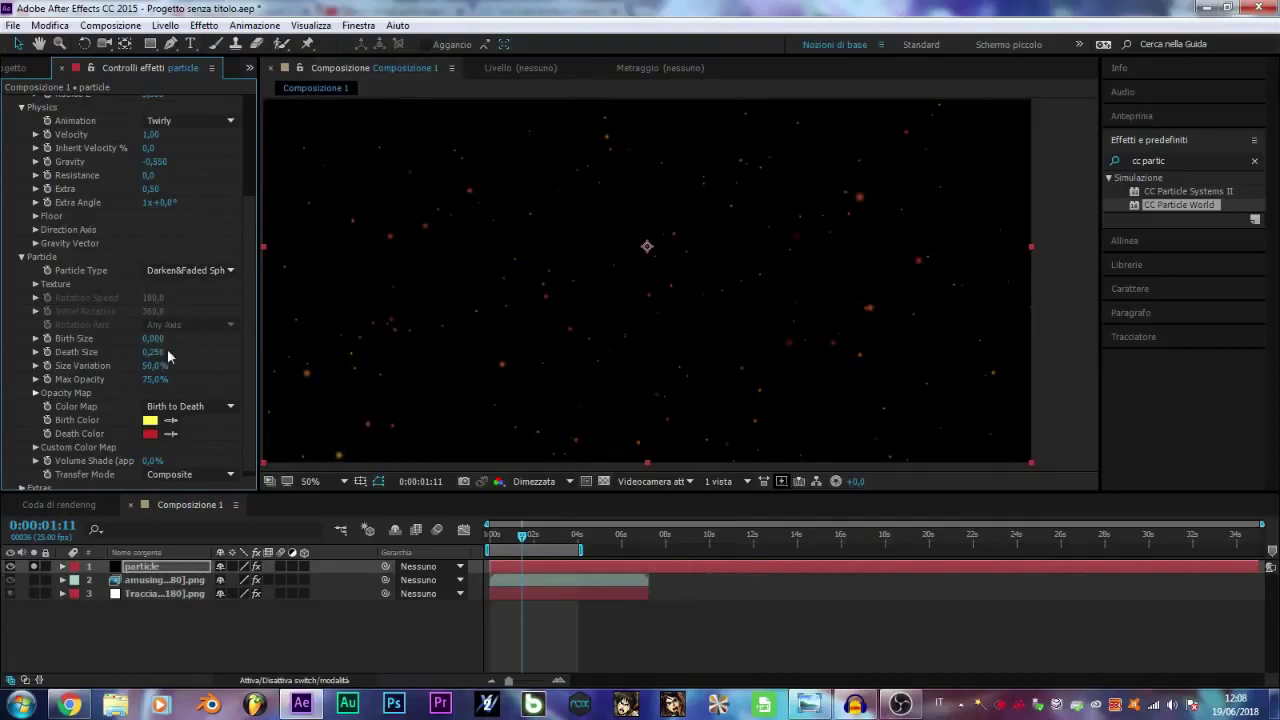
pyautogui.moveTo(148, 353); pyautogui.dragTo(157, 358)
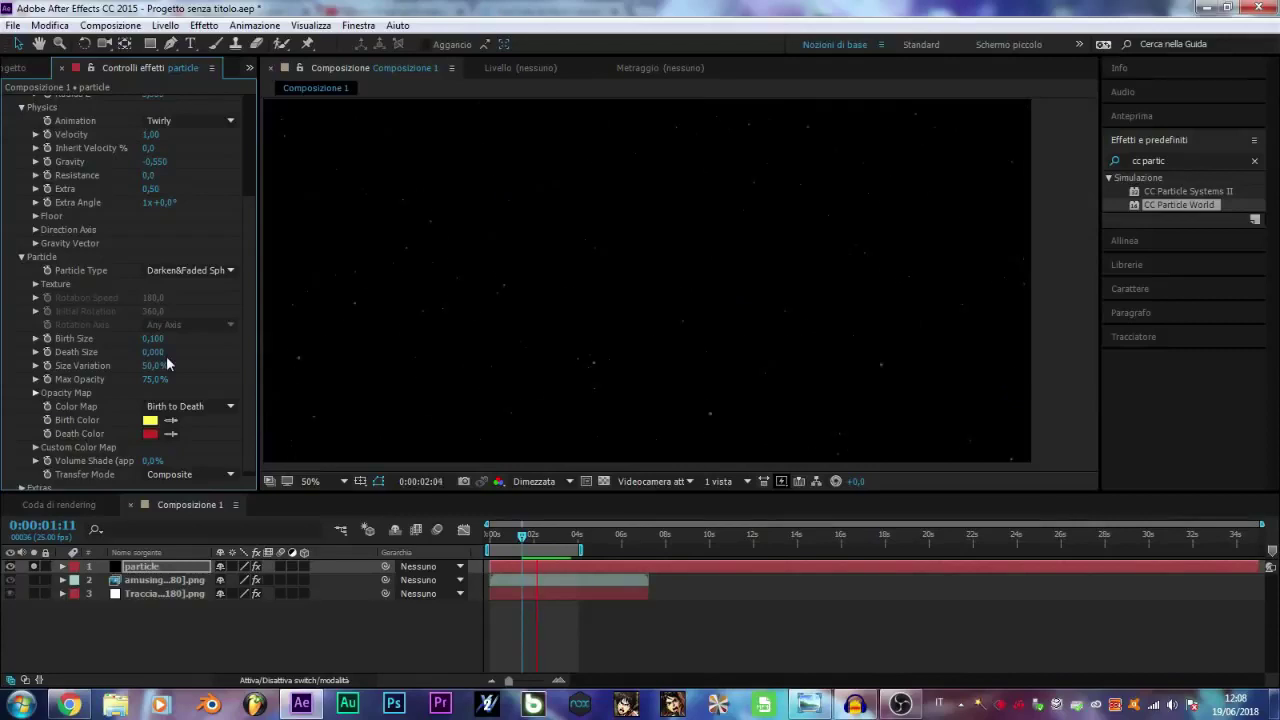
# Set the particles' Longevity to 0.24 seconds and Birth Rate to 203.9, and preview the result
pyautogui.scroll(4, 160, 365)
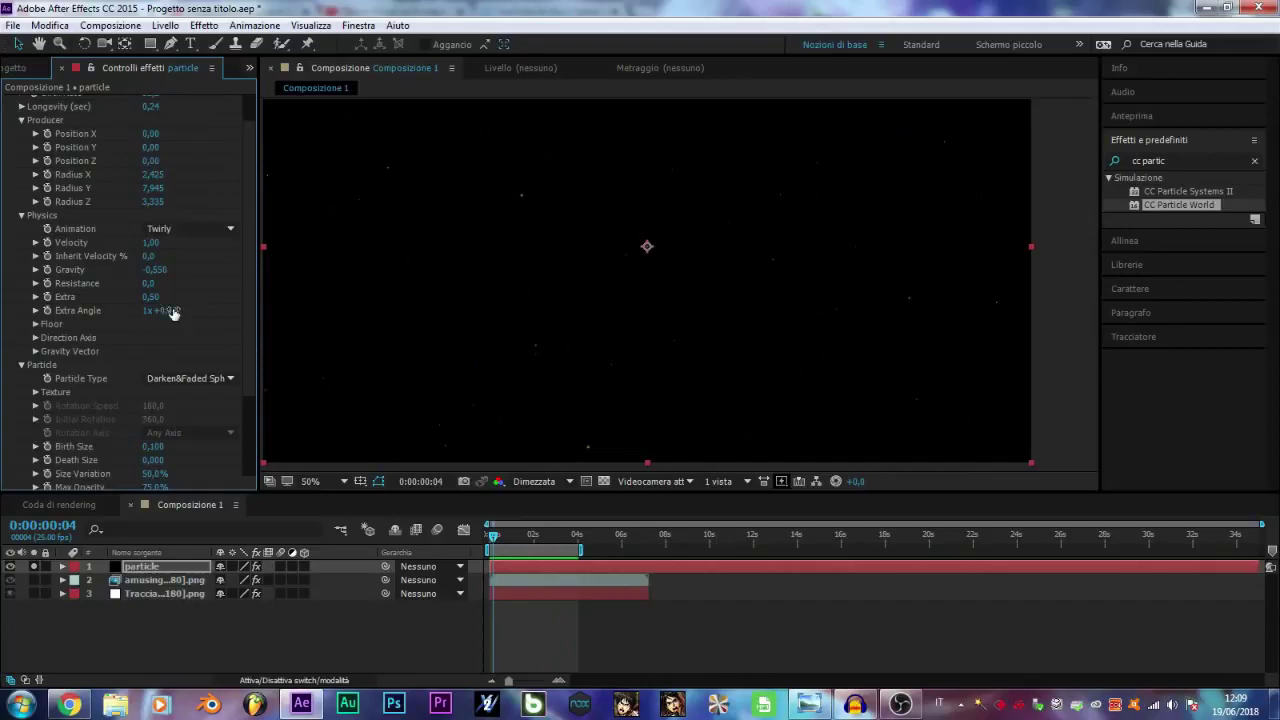
pyautogui.moveTo(378, 123); pyautogui.dragTo(369, 122)
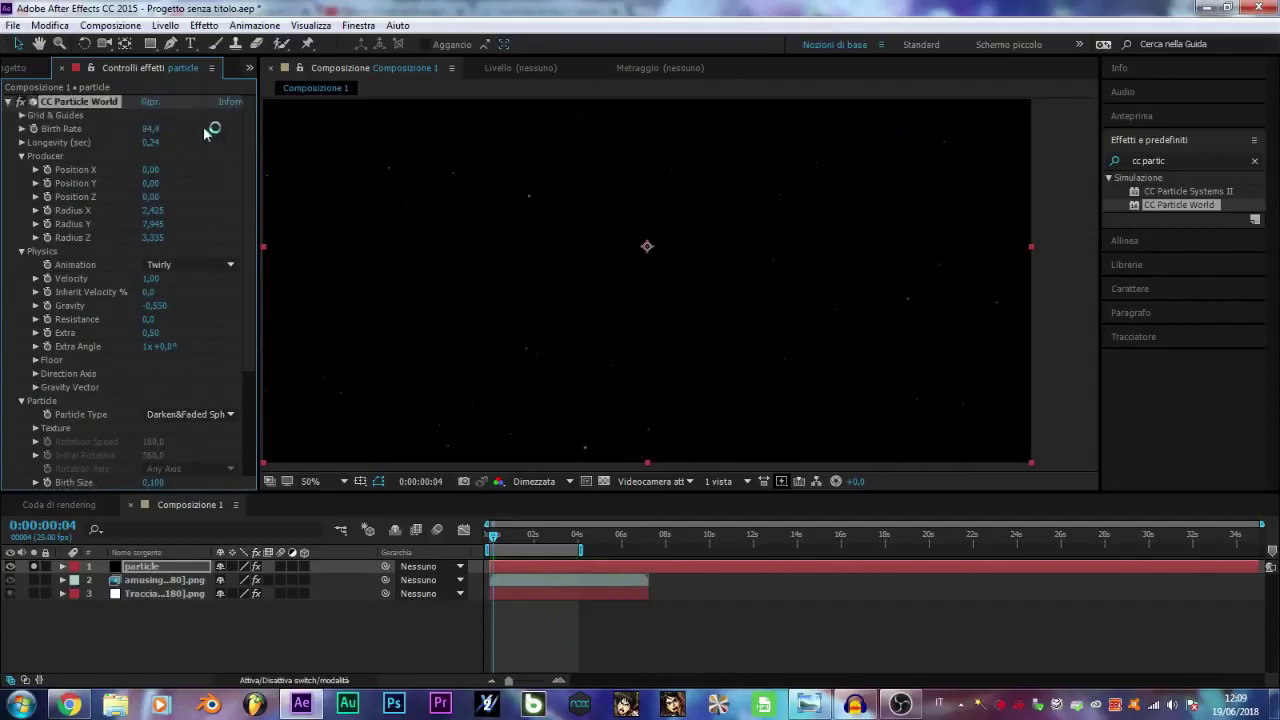
pyautogui.scroll(2, 727, 352)
pyautogui.press('space')
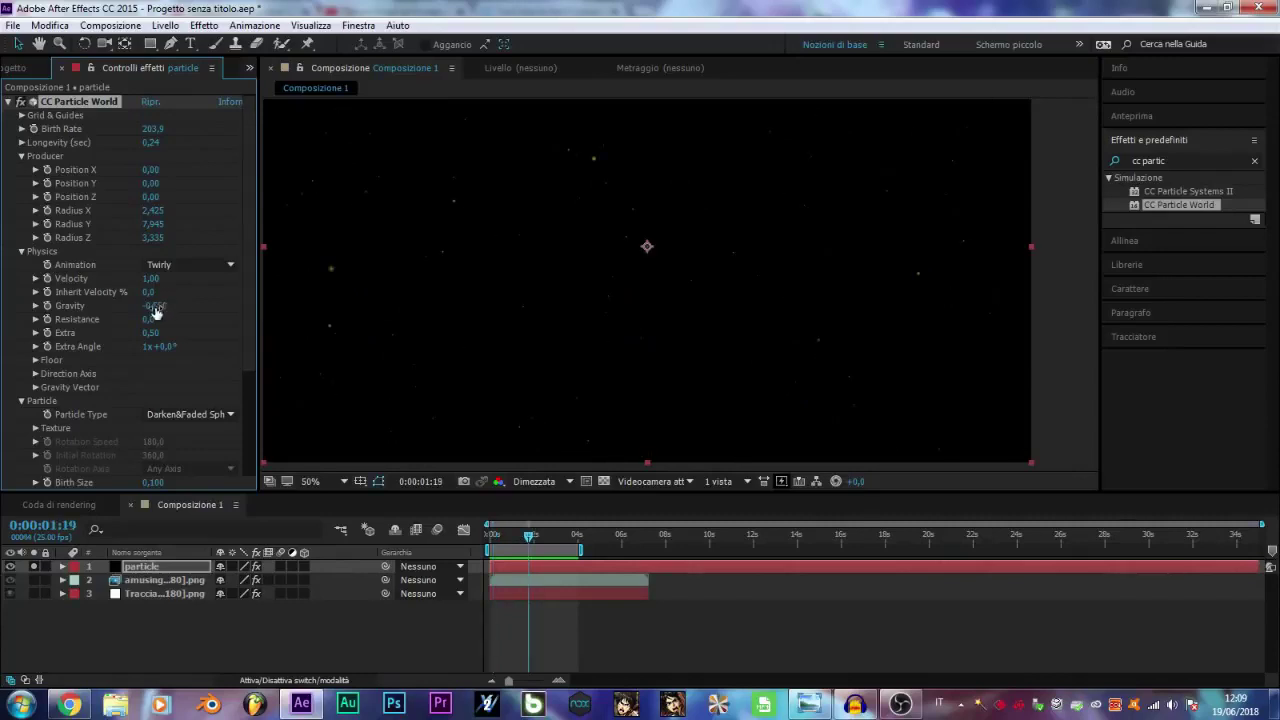
# Set Gravity to -1.960 and the particles' Birth Size to 0.260, and preview the animation
pyautogui.scroll(-4, 160, 320)
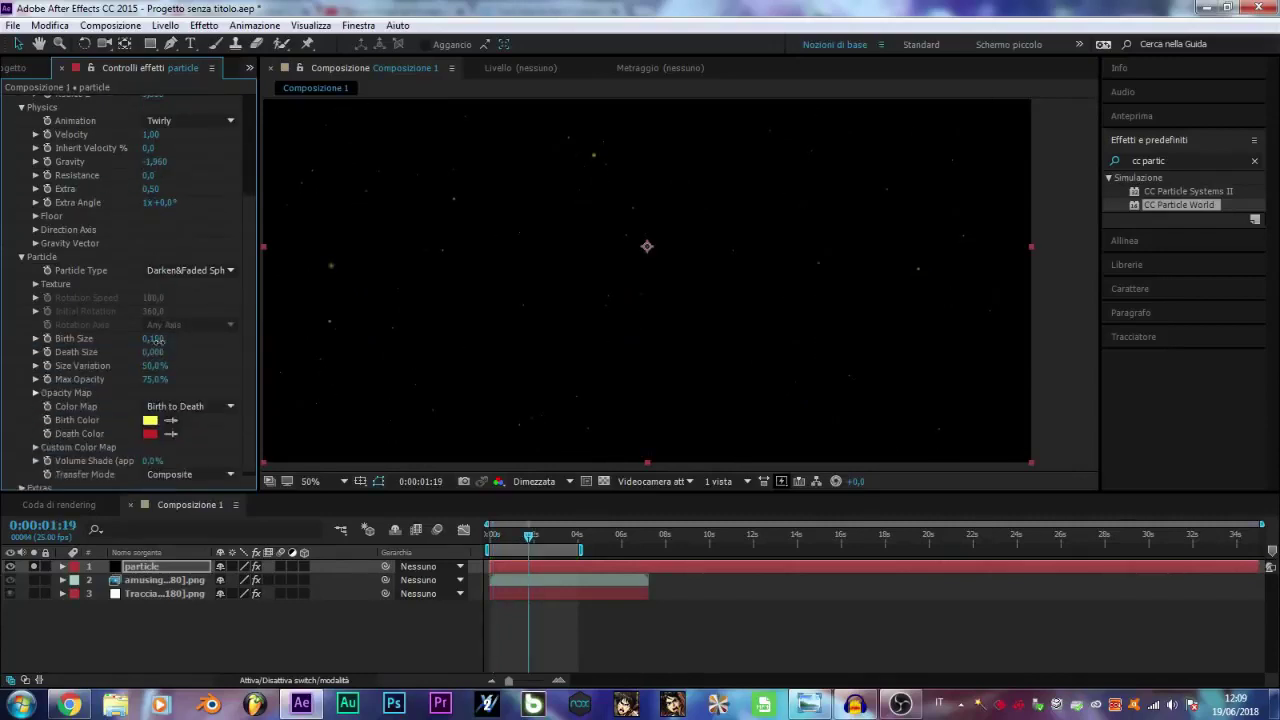
pyautogui.moveTo(160, 341); pyautogui.dragTo(170, 342)
pyautogui.press('space')
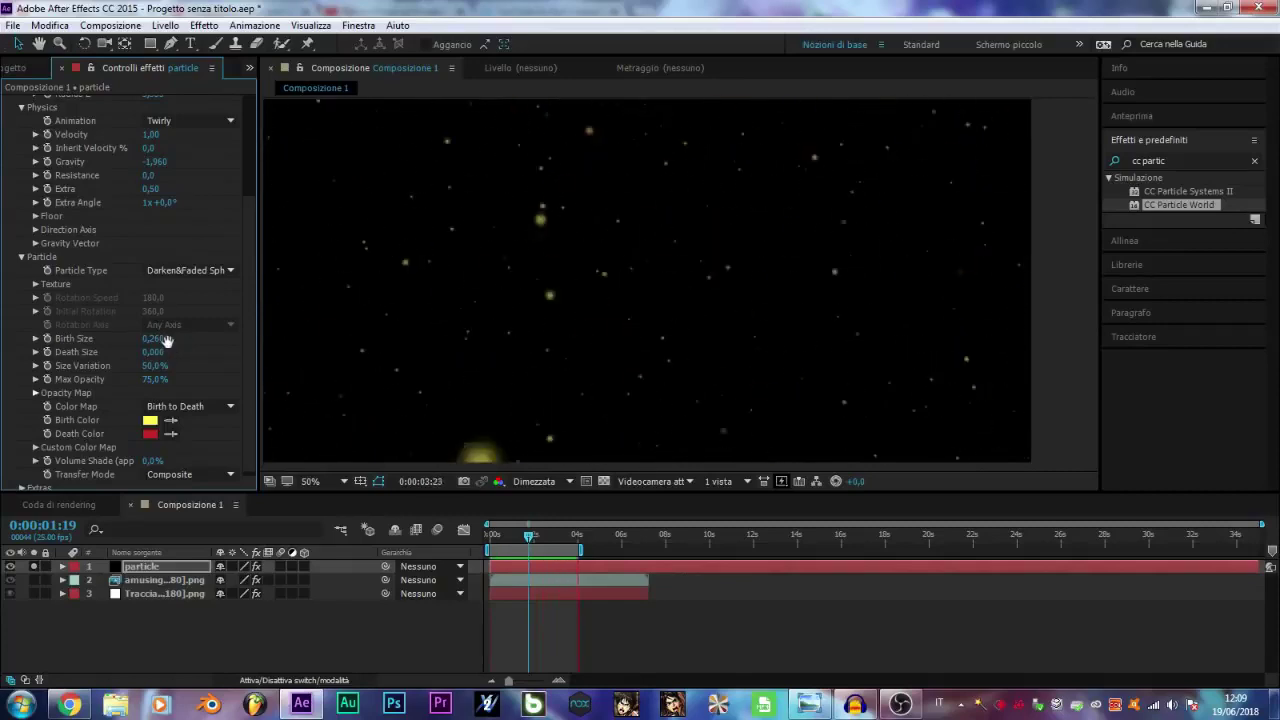
pyautogui.press('space')
# Strengthen the particles' upward pull by setting Gravity to -7.470, and preview the motion
pyautogui.scroll(1, 172, 283)
pyautogui.moveTo(156, 203); pyautogui.dragTo(120, 203)
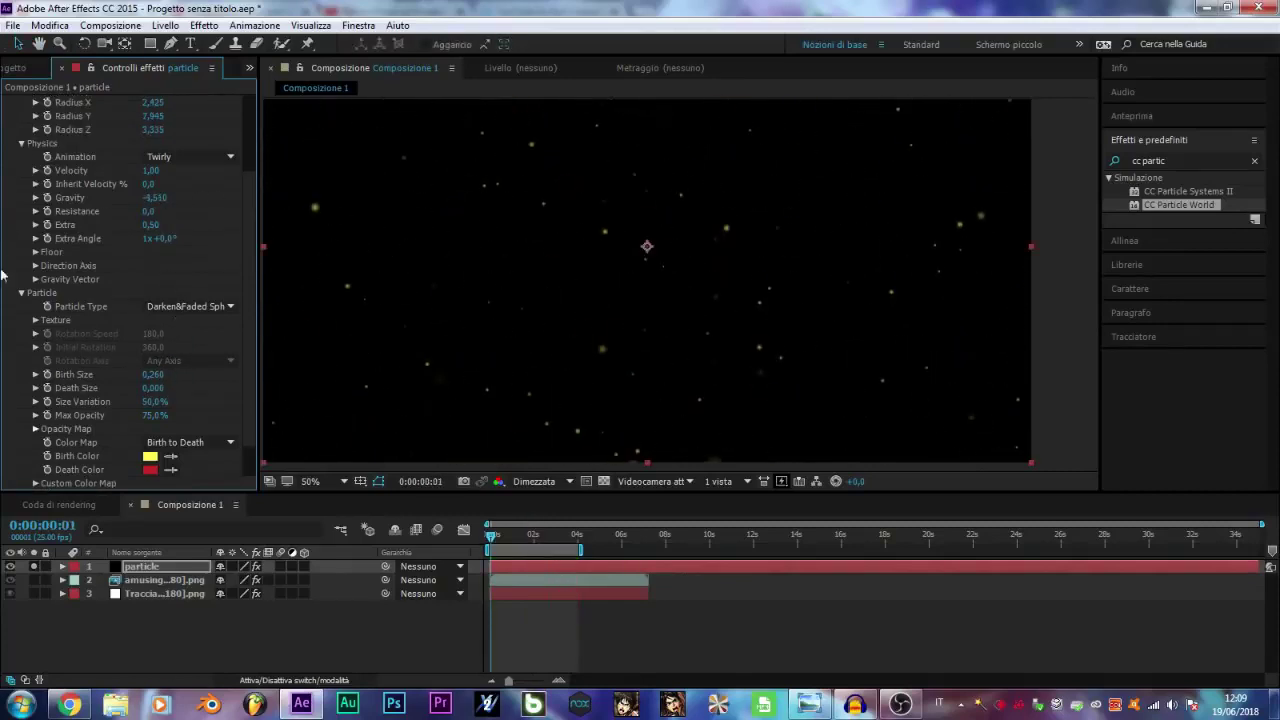
pyautogui.press('space')
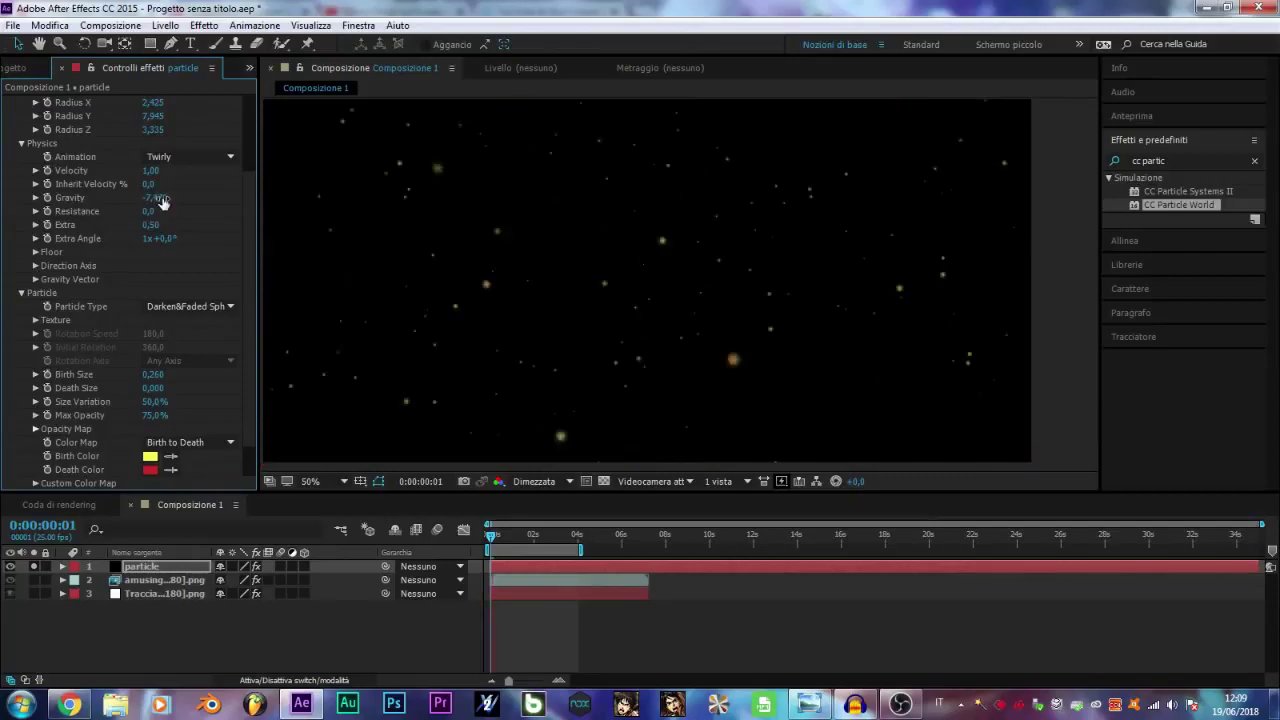
pyautogui.moveTo(162, 200); pyautogui.dragTo(162, 197)
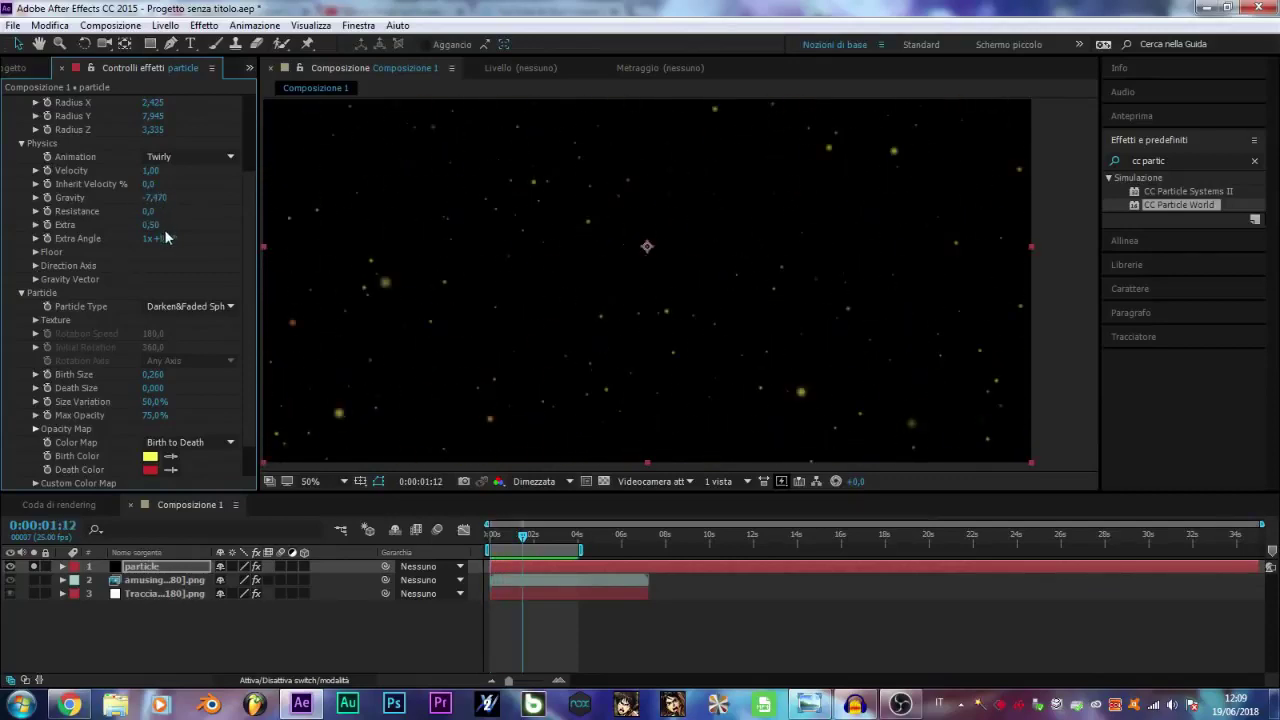
# Set the particles' Velocity to -1.06 and Resistance to 18.3, previewing the animation
pyautogui.moveTo(161, 173)
pyautogui.mouseDown()
pyautogui.moveTo(117, 169)
pyautogui.moveTo(141, 175)
pyautogui.mouseUp()
pyautogui.press('space')
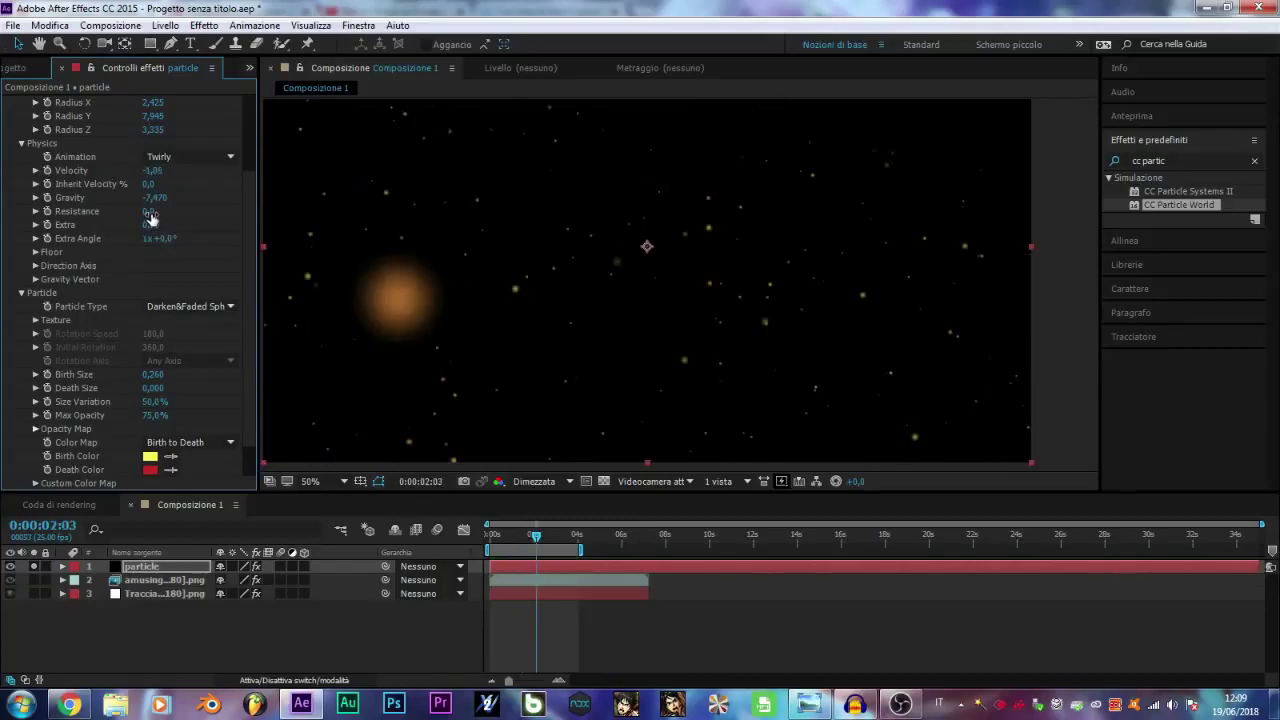
pyautogui.moveTo(150, 217); pyautogui.dragTo(206, 211)
pyautogui.press('space')
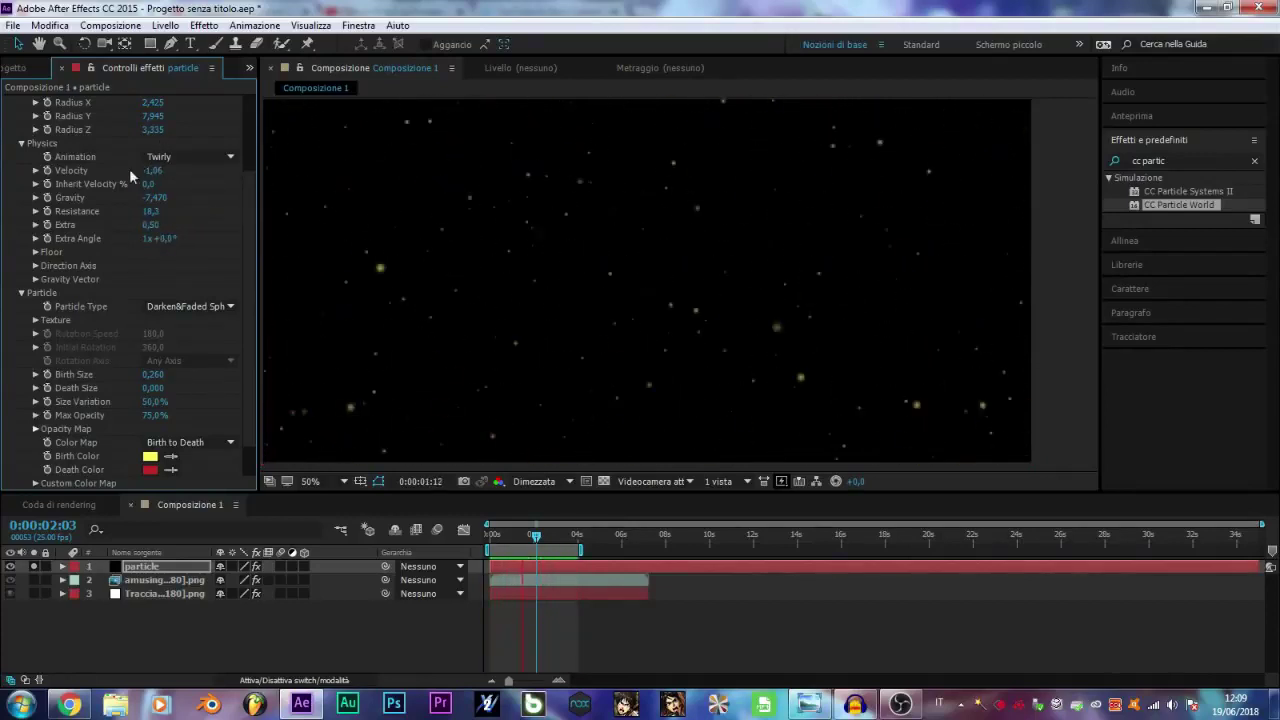
# Set Extra to 0.90 and enlarge the producer to Radius X 4.045 and Y 12.355, with a larger Radius Z
pyautogui.moveTo(150, 224); pyautogui.dragTo(434, 160)
pyautogui.scroll(3, 145, 154)
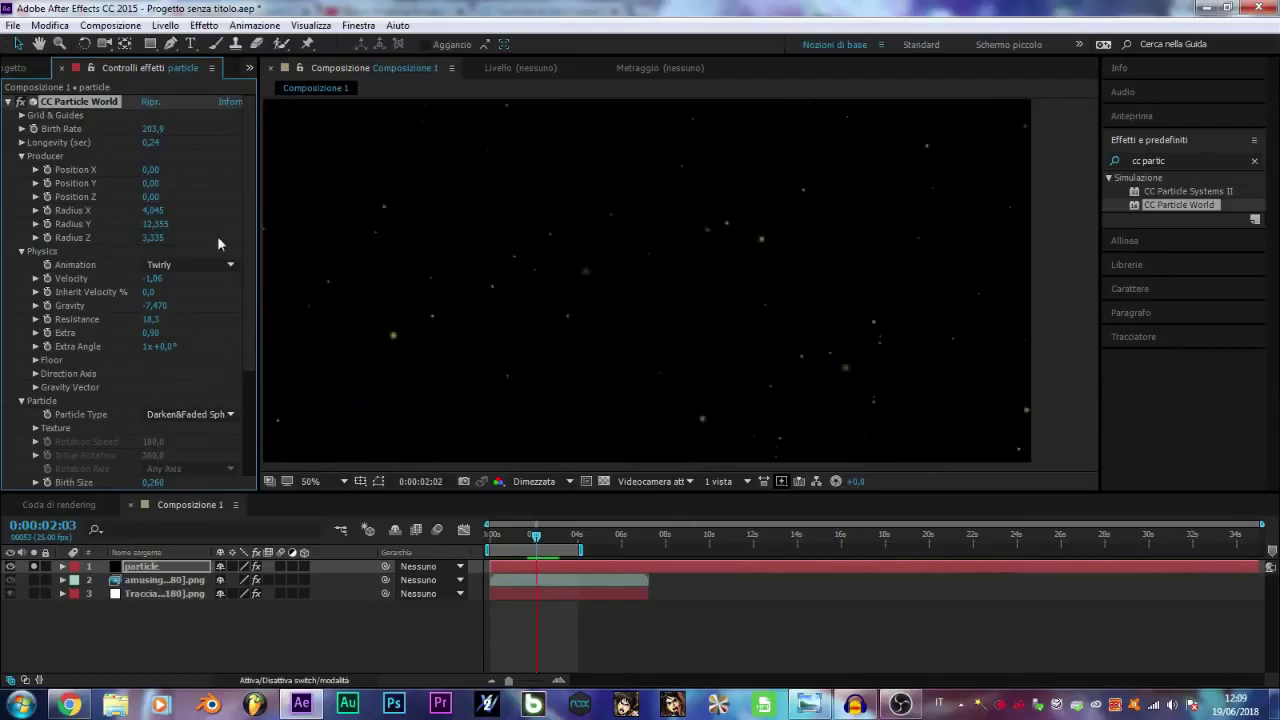
pyautogui.moveTo(157, 240); pyautogui.dragTo(630, 145)
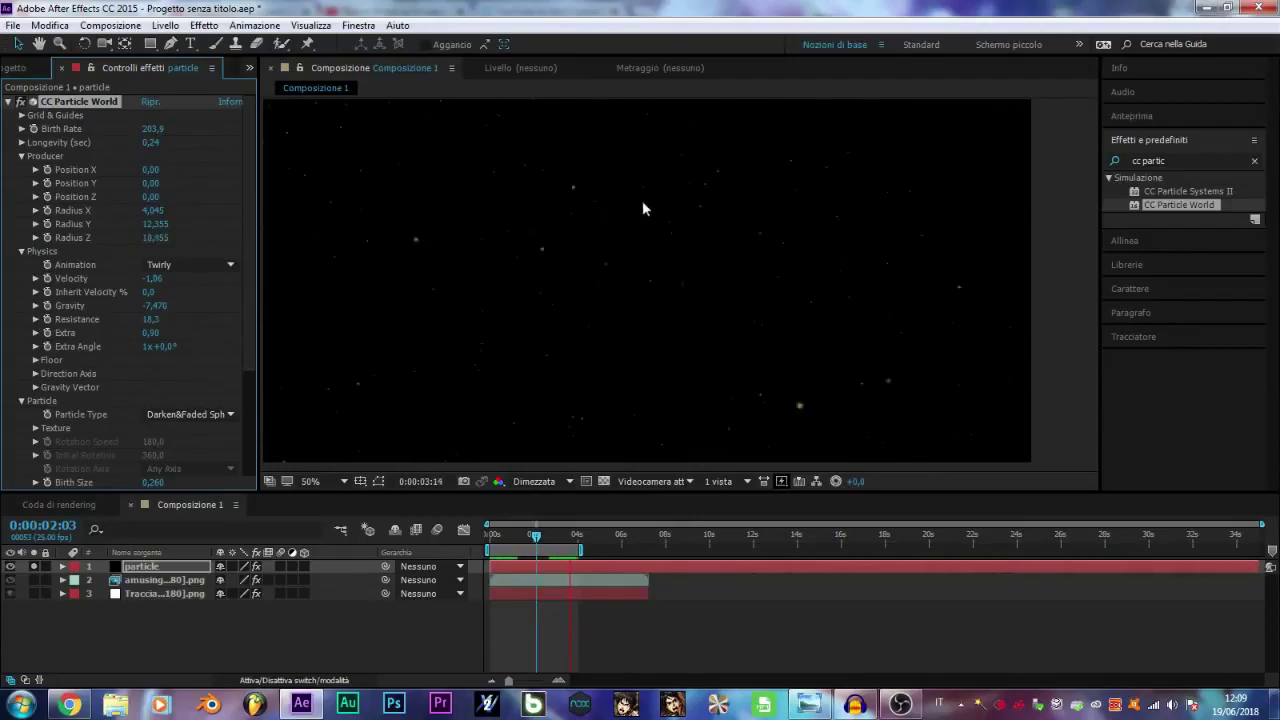
# Change the particles' Birth Color to a near-white tone
pyautogui.scroll(-3, 127, 410)
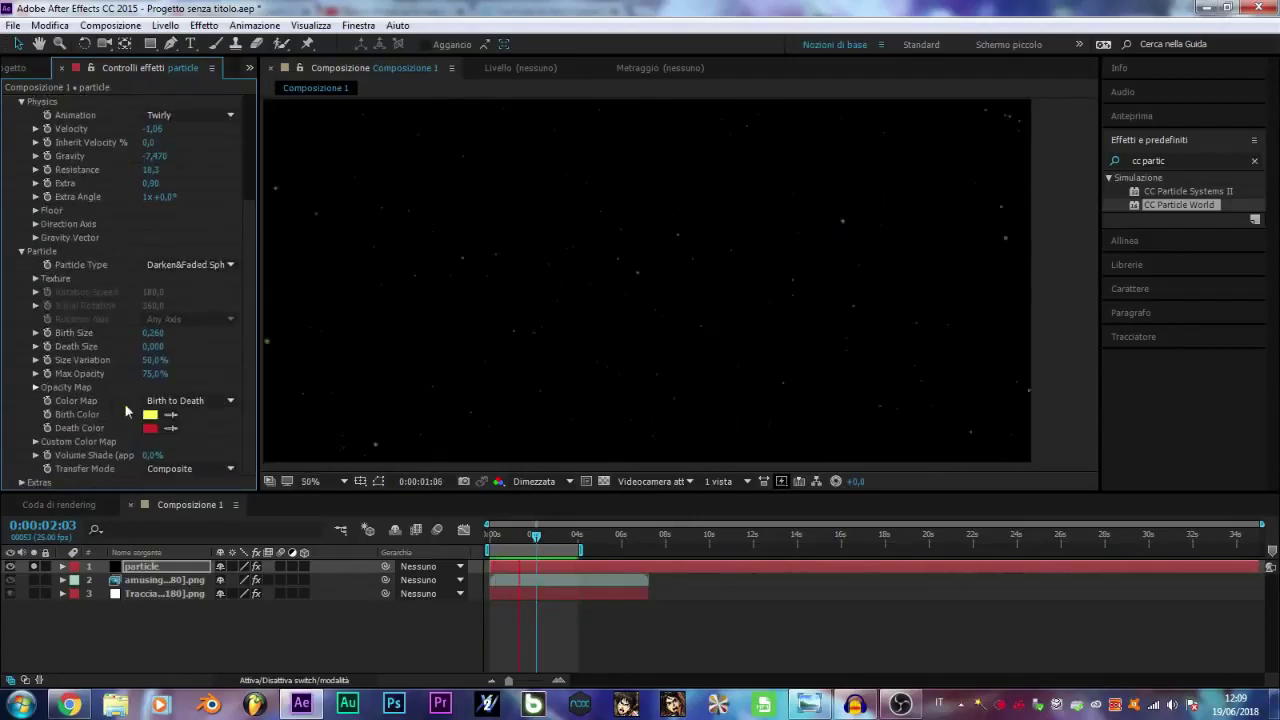
pyautogui.click(150, 414)
pyautogui.moveTo(169, 163); pyautogui.dragTo(22, 40)
pyautogui.click(385, 41)
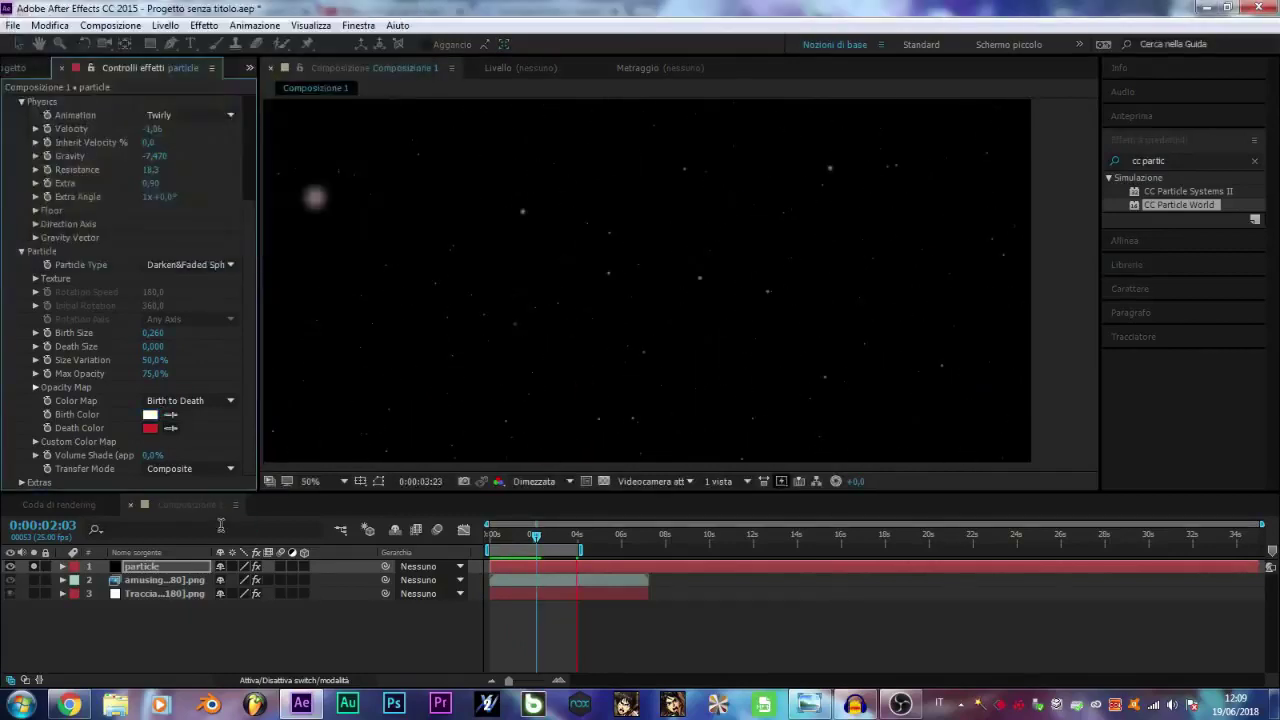
# Change the particles' Death Color to magenta pink
pyautogui.click(150, 428)
pyautogui.moveTo(243, 42); pyautogui.dragTo(243, 64)
pyautogui.click(371, 42)
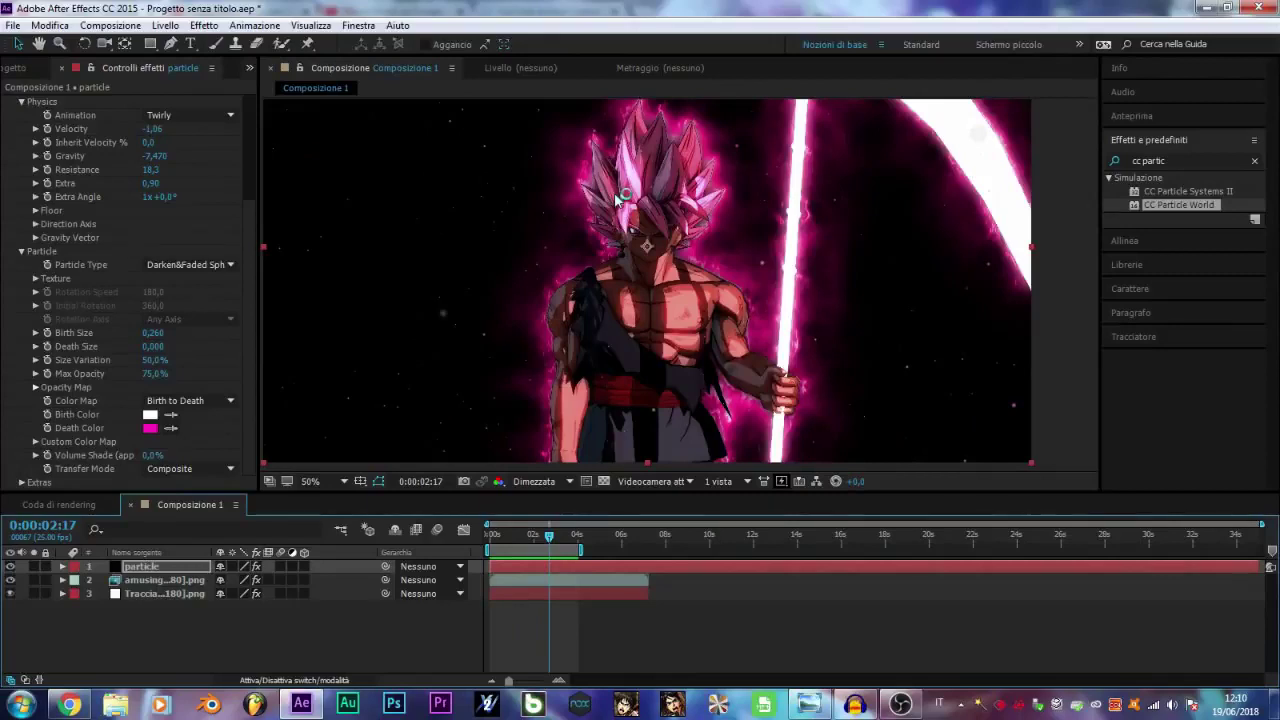
# Add a new two-node camera with the 50 mm preset above the particle layer
pyautogui.hotkey('ctrl', 'alt', 'shift', 'c')
pyautogui.press('Return')
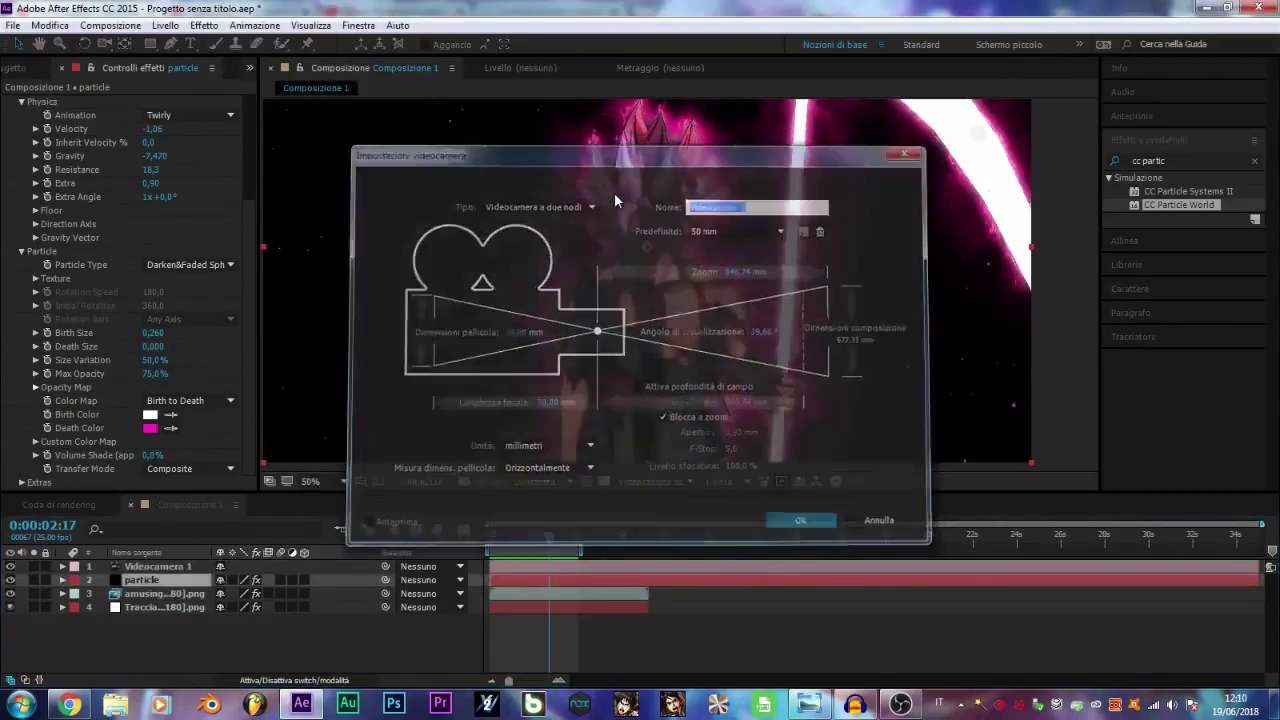
pyautogui.click(165, 25)
pyautogui.moveTo(250, 43)
pyautogui.click(470, 114)
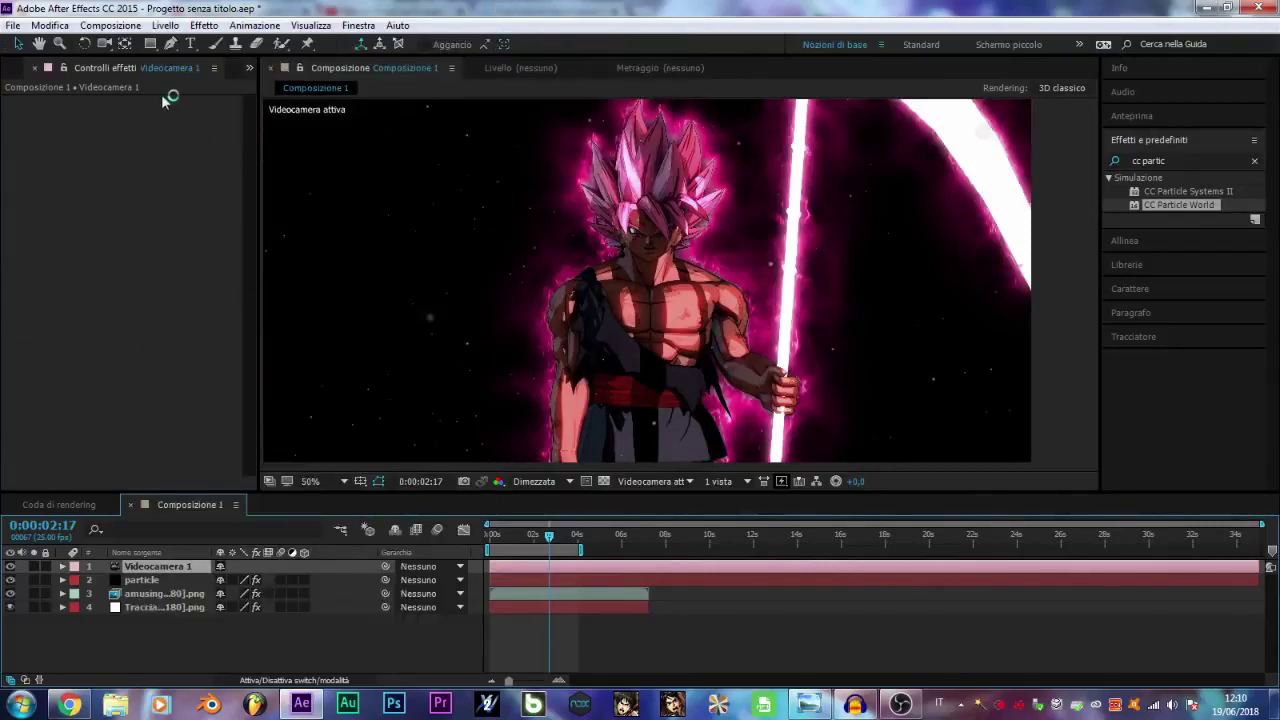
# Set starting keyframes at 0:00:00:00 for the camera's Point of Interest, Position, Orientation and X, Y and Z Rotation
pyautogui.press('Home')
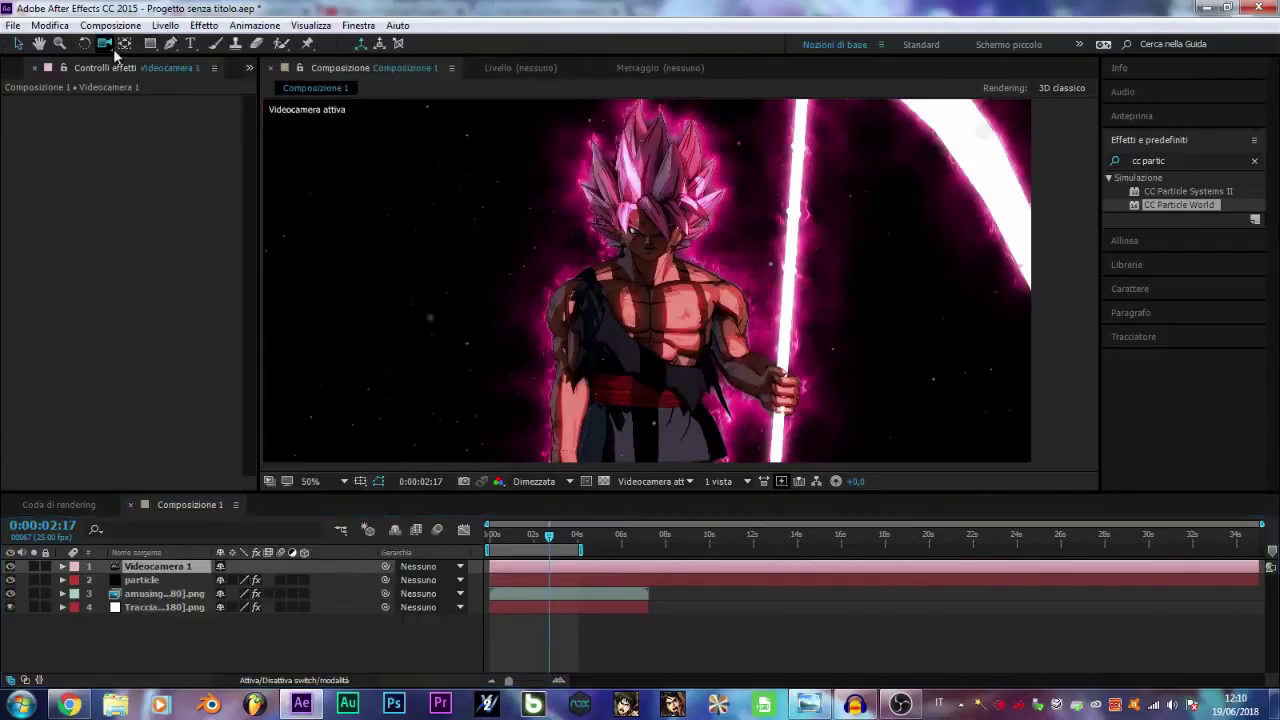
pyautogui.click(104, 43)
pyautogui.press(',')
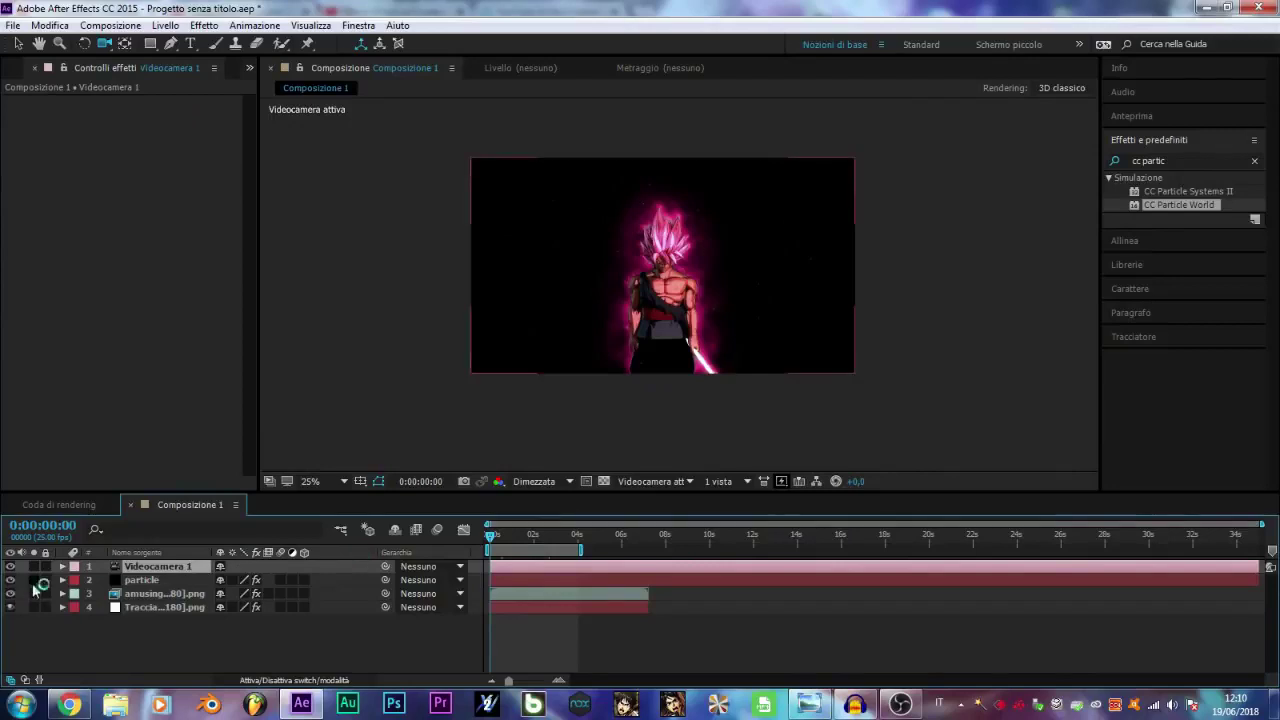
pyautogui.click(62, 566)
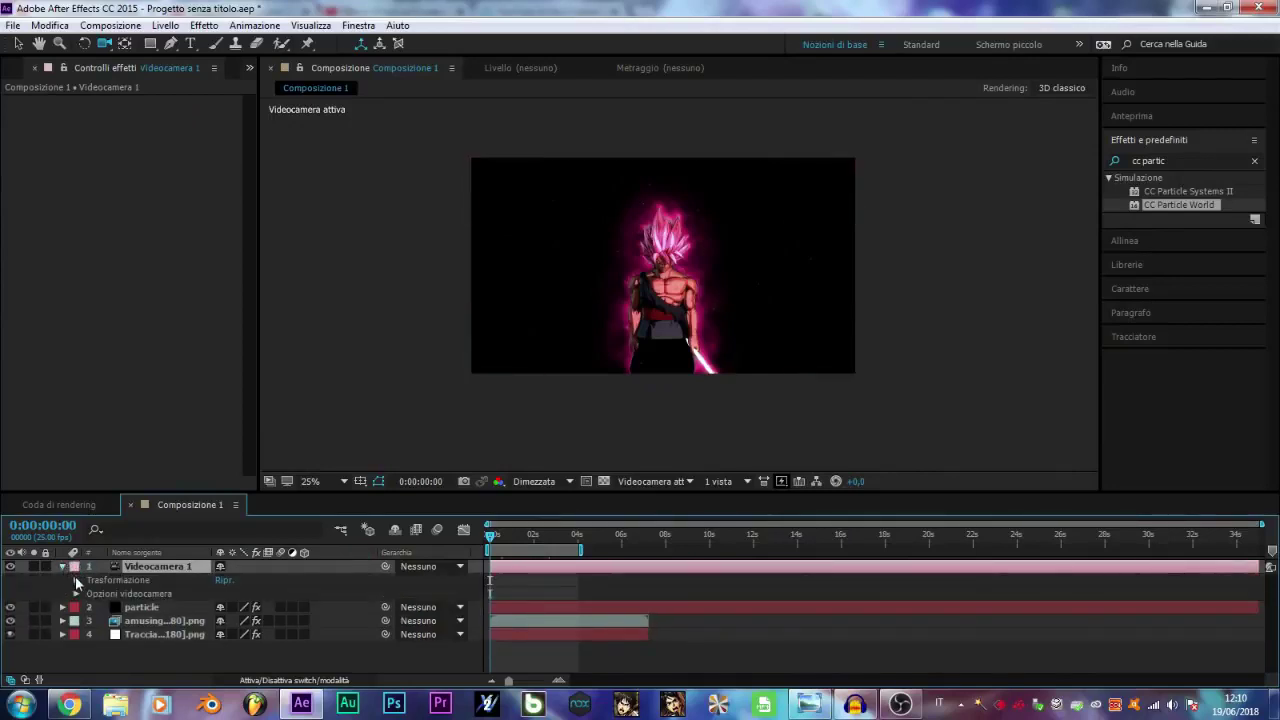
pyautogui.click(76, 580)
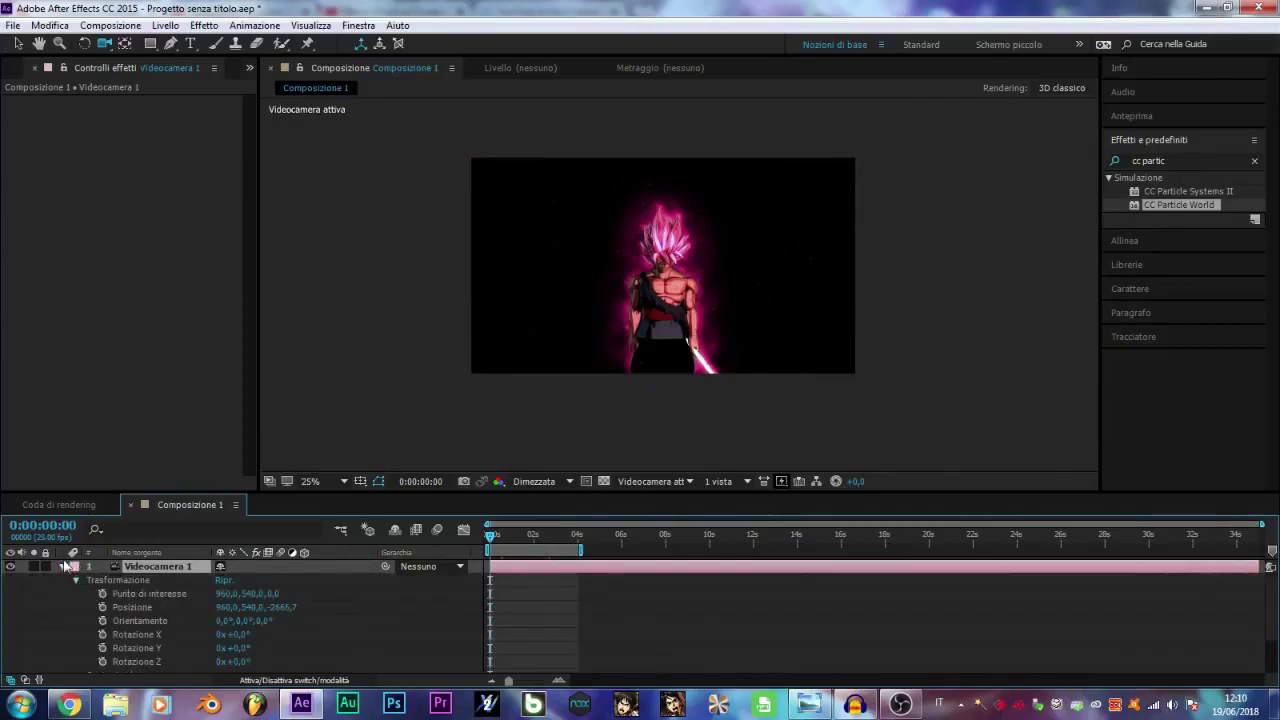
pyautogui.scroll(1, 589, 338)
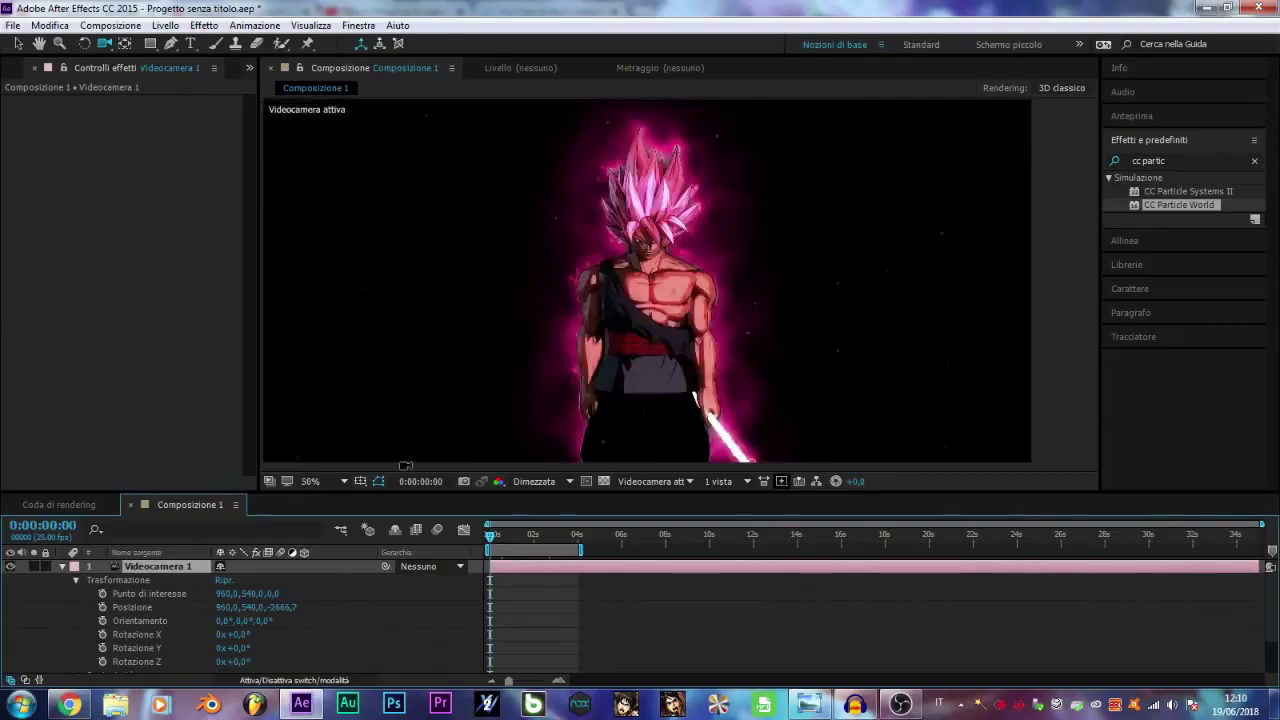
pyautogui.moveTo(103, 595); pyautogui.dragTo(110, 660)
pyautogui.scroll(-2, 111, 658)
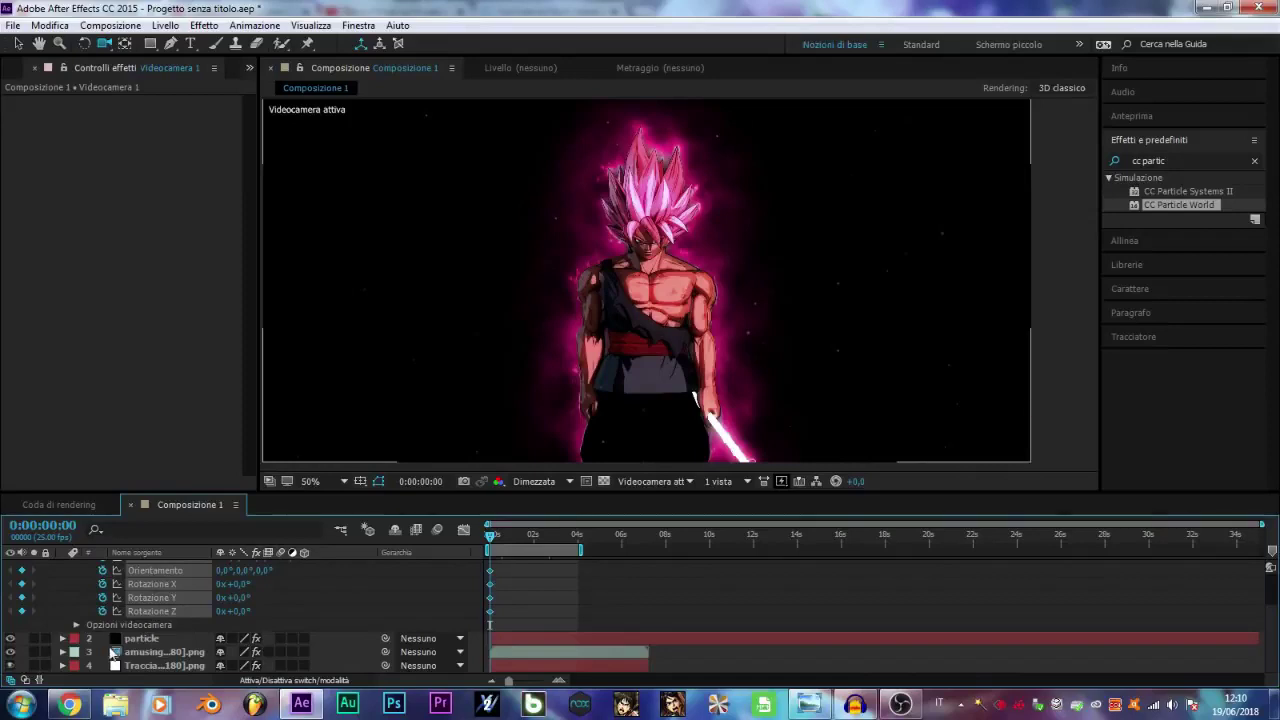
pyautogui.scroll(2, 112, 655)
# At 0:00:03:24, dolly the camera forward to a Z position of about -312 to keyframe its movement through the particles
pyautogui.moveTo(501, 540); pyautogui.dragTo(577, 535)
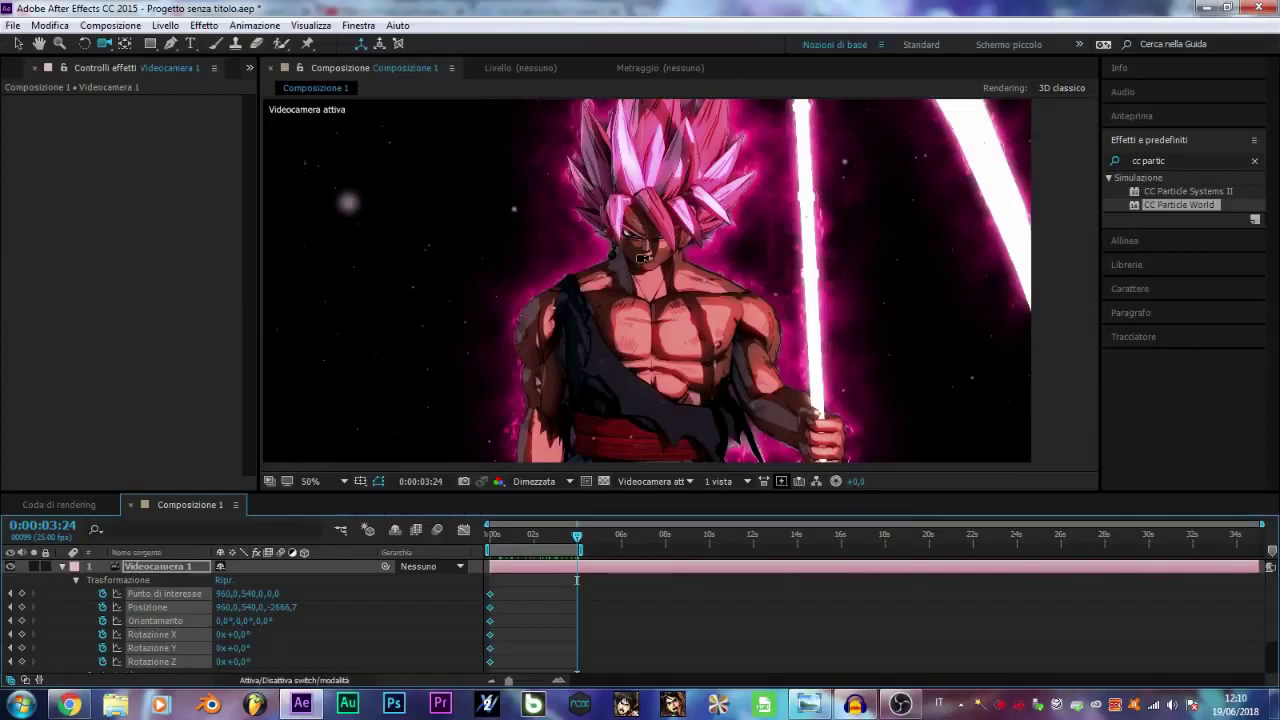
pyautogui.click(644, 258)
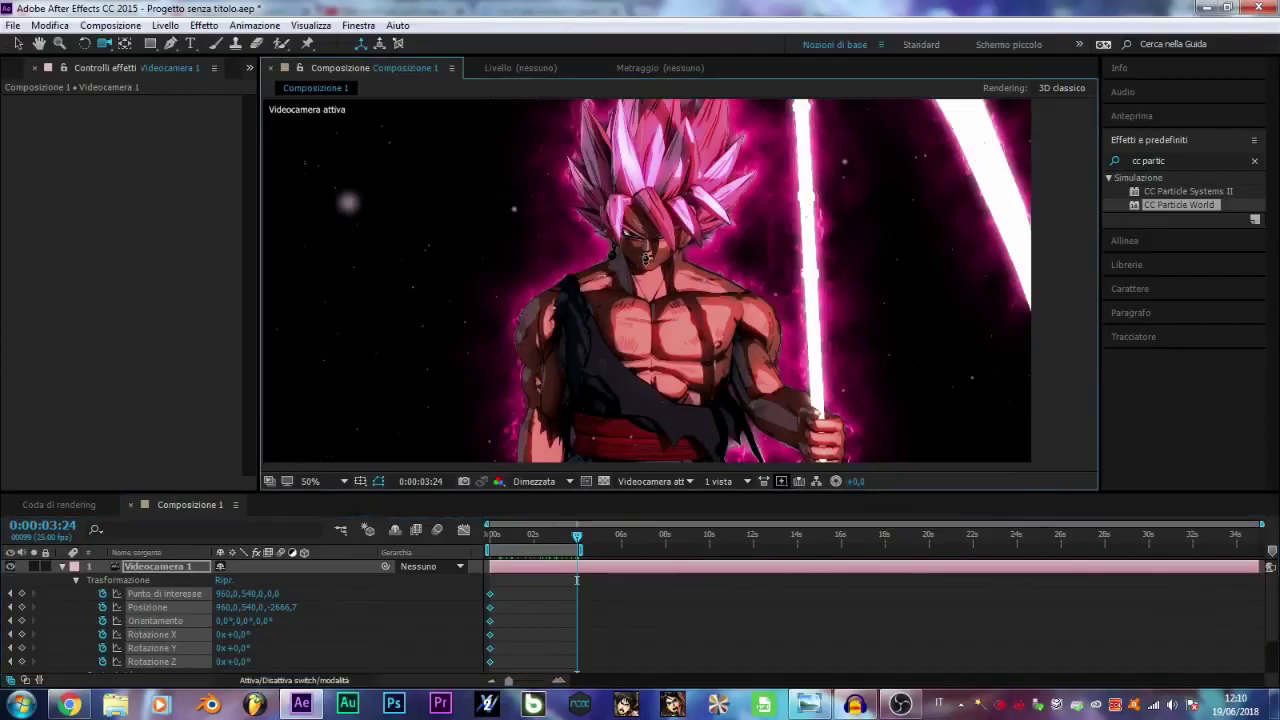
pyautogui.moveTo(645, 258); pyautogui.dragTo(709, 145)
pyautogui.moveTo(683, 297); pyautogui.dragTo(690, 8)
pyautogui.moveTo(668, 190); pyautogui.dragTo(668, 202)
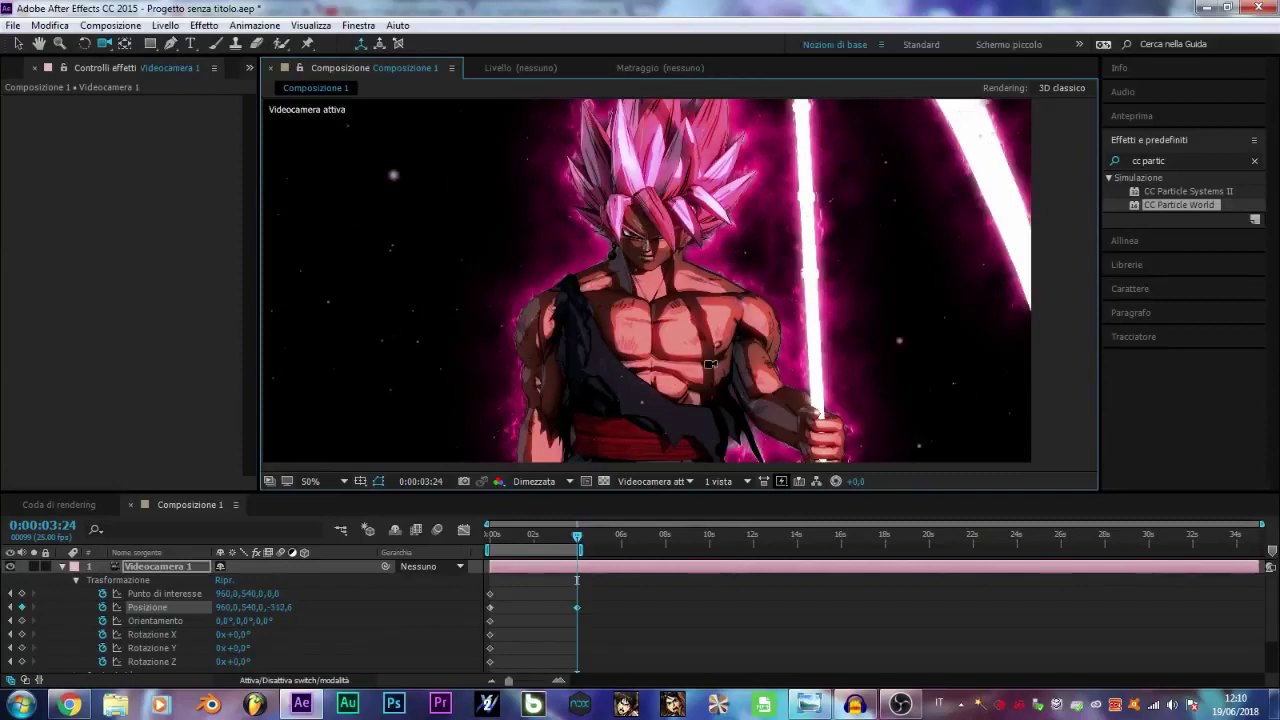
pyautogui.press('space')
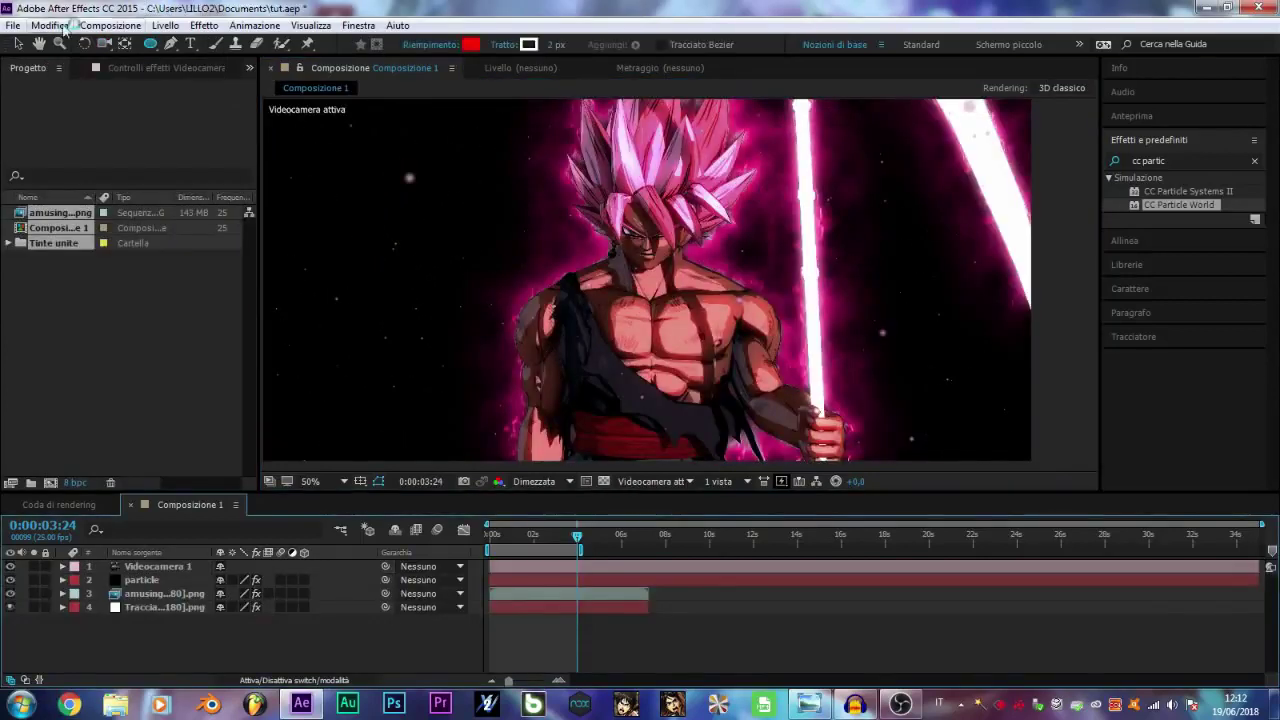
# Precompose the camera and particle layers as Precomposizione 1, moving all attributes into the new composition
pyautogui.click(18, 43)
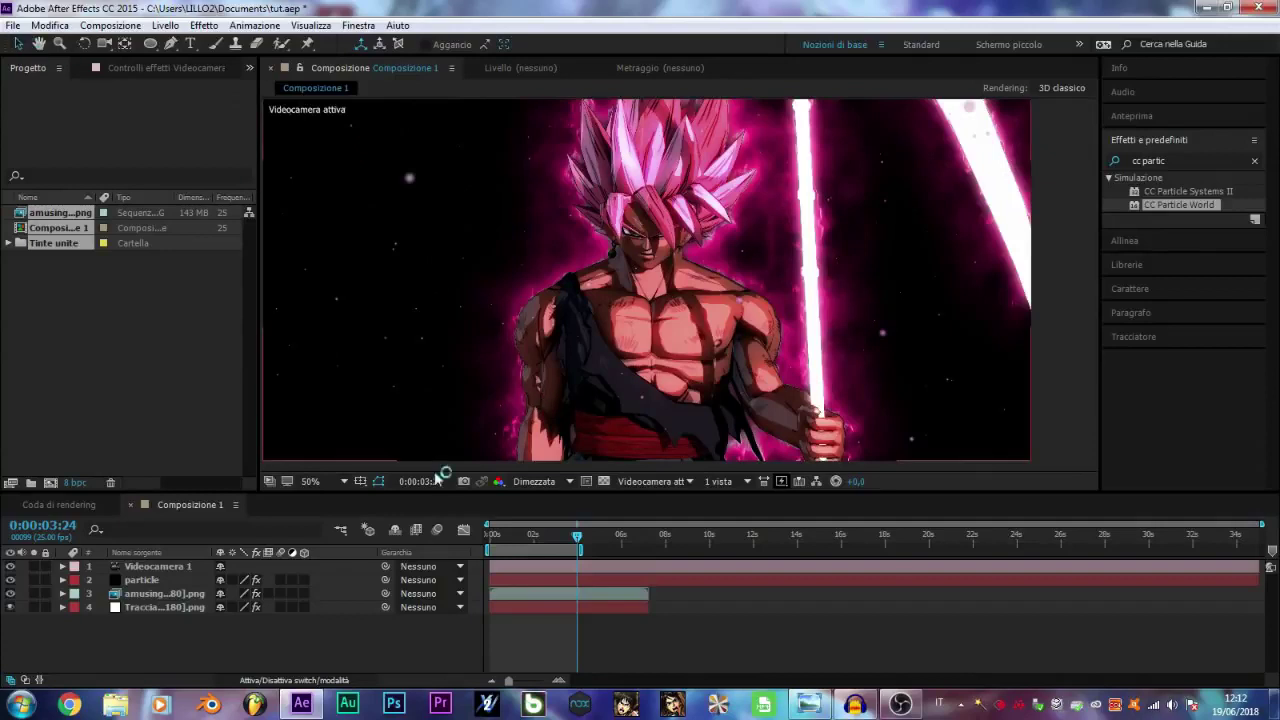
pyautogui.click(150, 580)
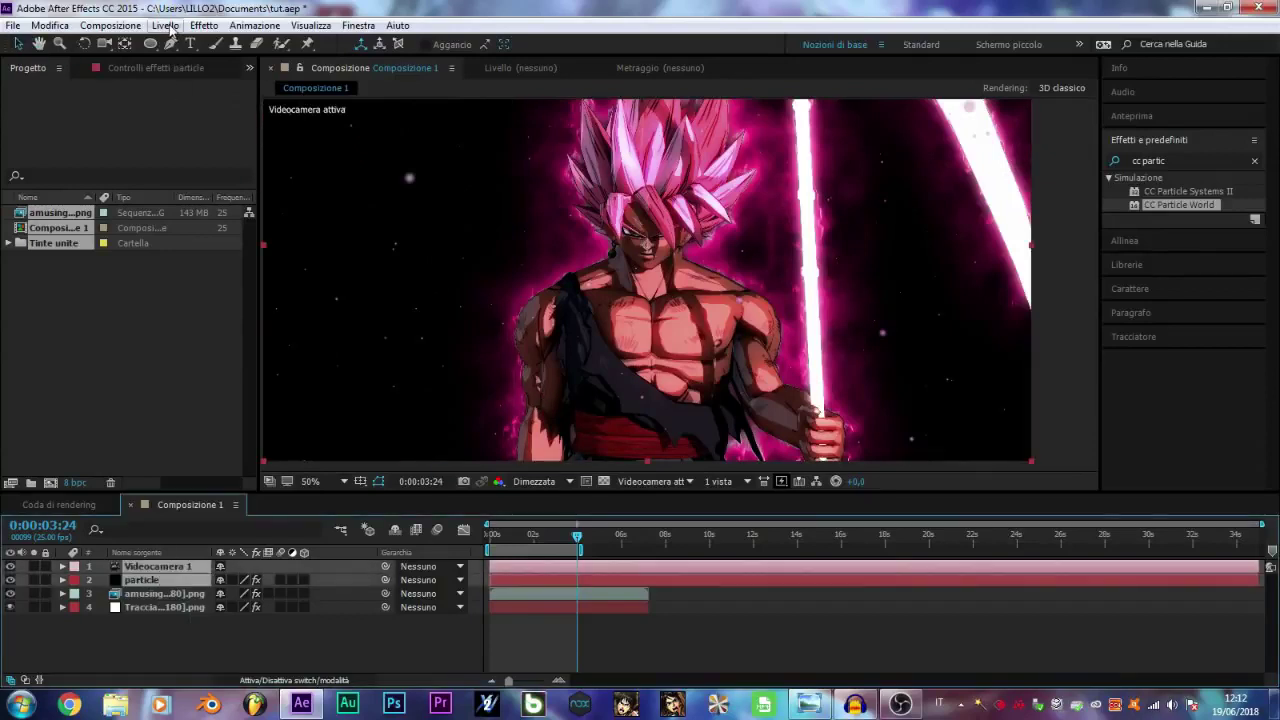
pyautogui.click(165, 25)
pyautogui.click(216, 627)
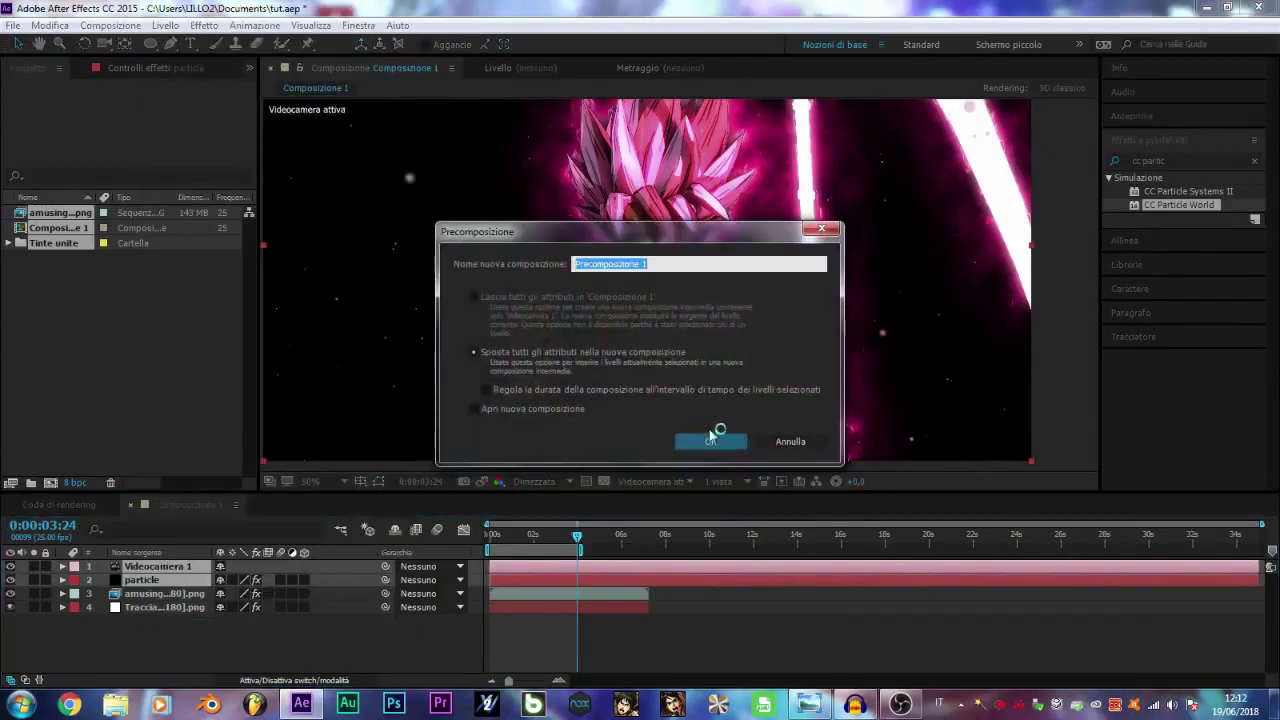
pyautogui.click(711, 437)
# Draw a large elliptical mask around the character on the particle precomposition
pyautogui.press(',')
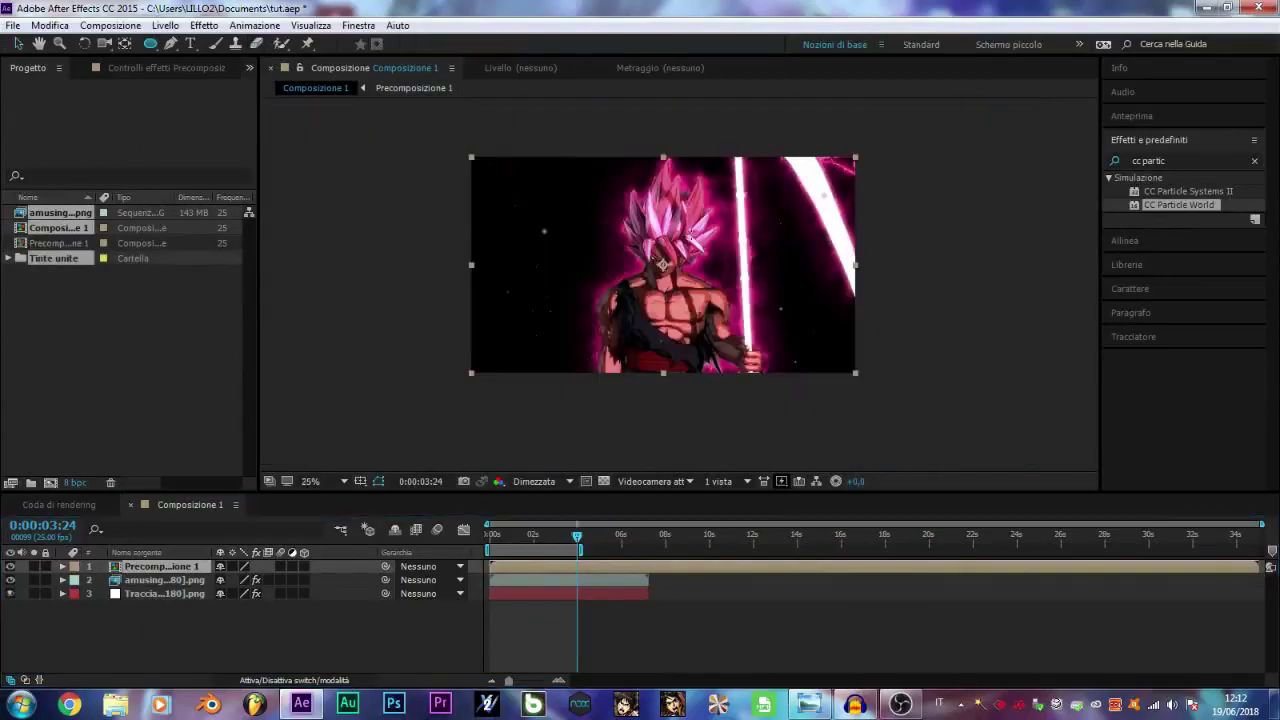
pyautogui.moveTo(831, 178)
pyautogui.mouseDown()
pyautogui.moveTo(534, 351)
pyautogui.moveTo(500, 390)
pyautogui.mouseUp()
pyautogui.click(89, 593)
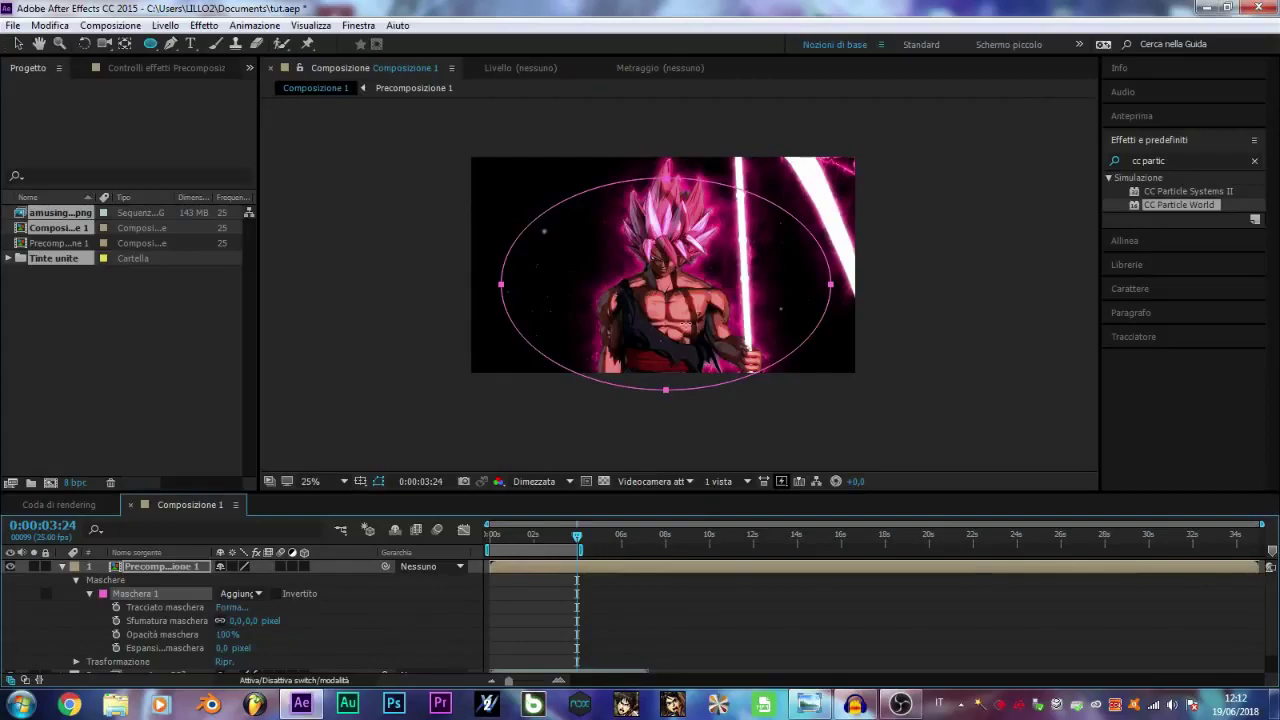
# Set the elliptical mask's feather to 227 pixels and collapse the precomposition's properties
pyautogui.press('.')
pyautogui.moveTo(250, 623); pyautogui.dragTo(445, 607)
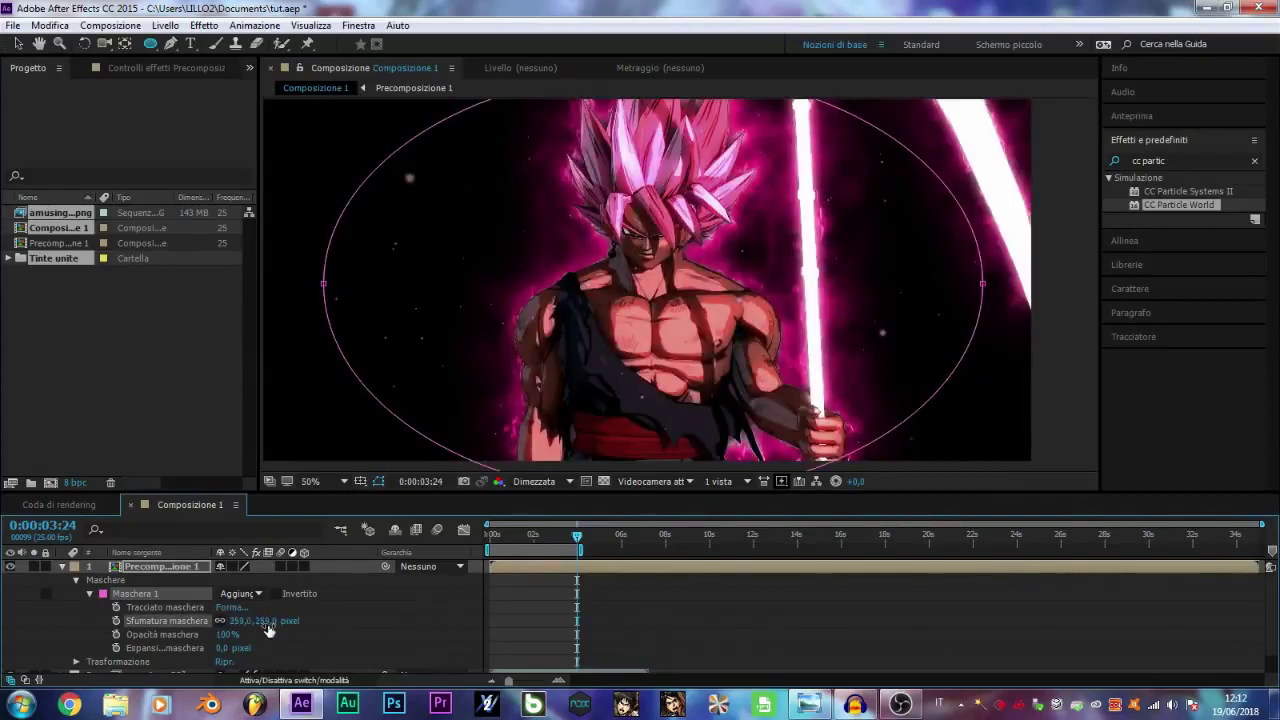
pyautogui.moveTo(247, 630); pyautogui.dragTo(243, 630)
pyautogui.click(350, 627)
pyautogui.scroll(-1, 587, 289)
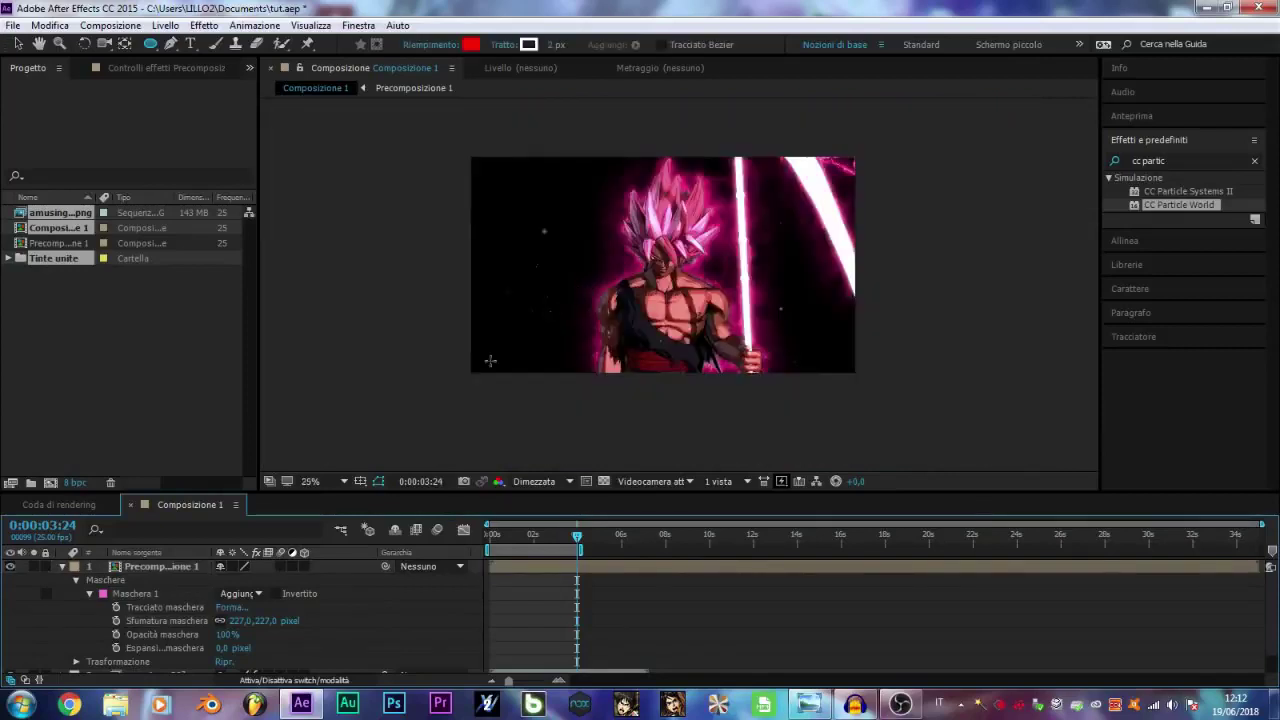
pyautogui.press('.')
pyautogui.click(18, 44)
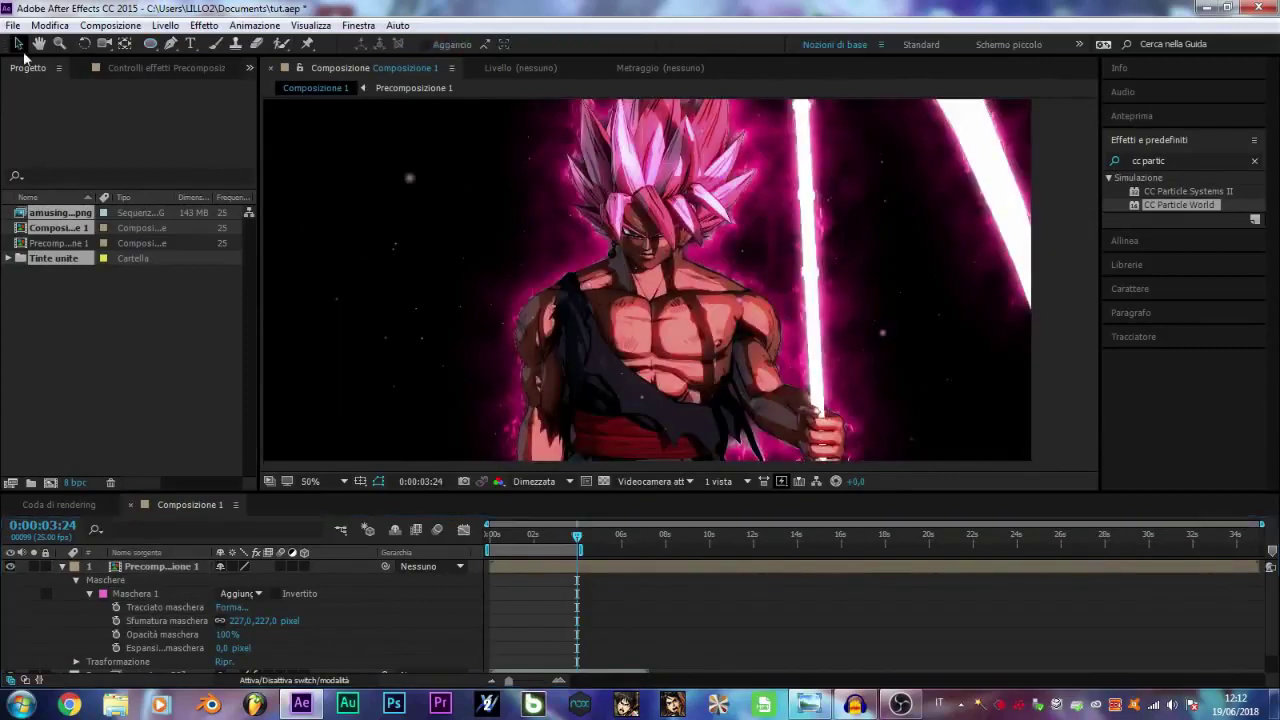
pyautogui.click(62, 567)
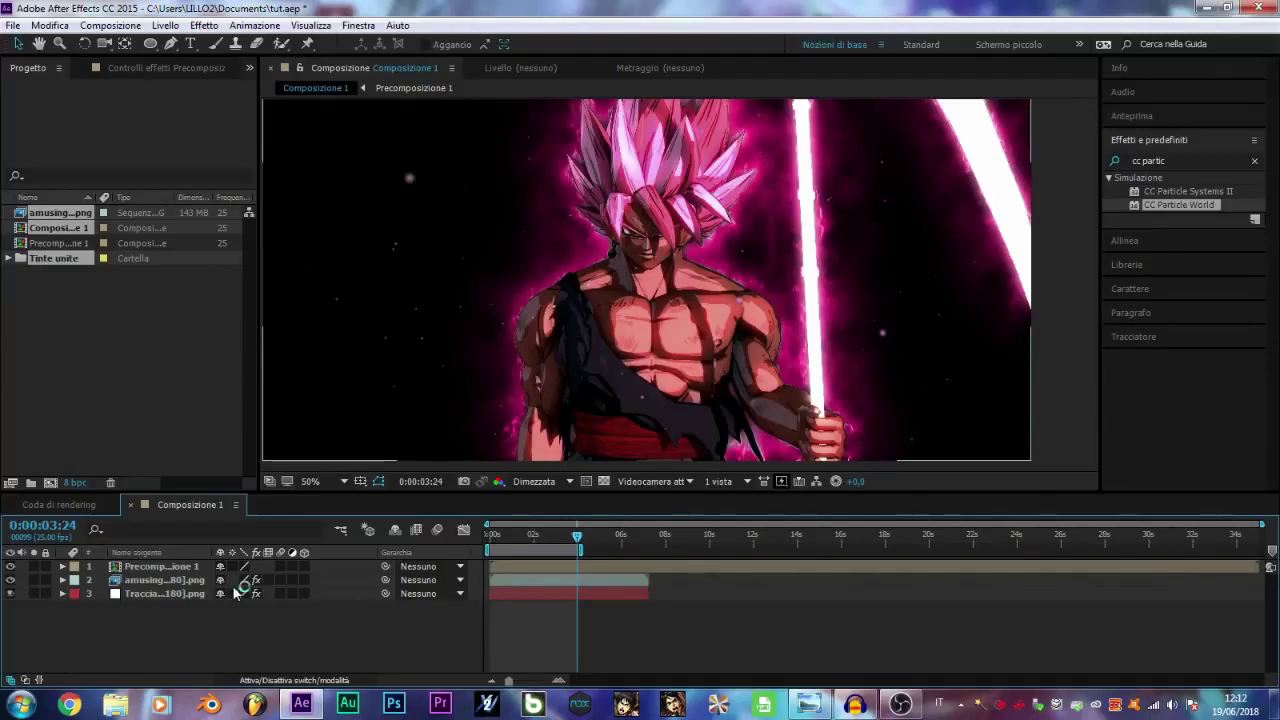
# Create a black 1920 x 1080 solid named optical and apply the Optical Flares effect to it
pyautogui.hotkey('ctrl', 'y')
pyautogui.write('0')
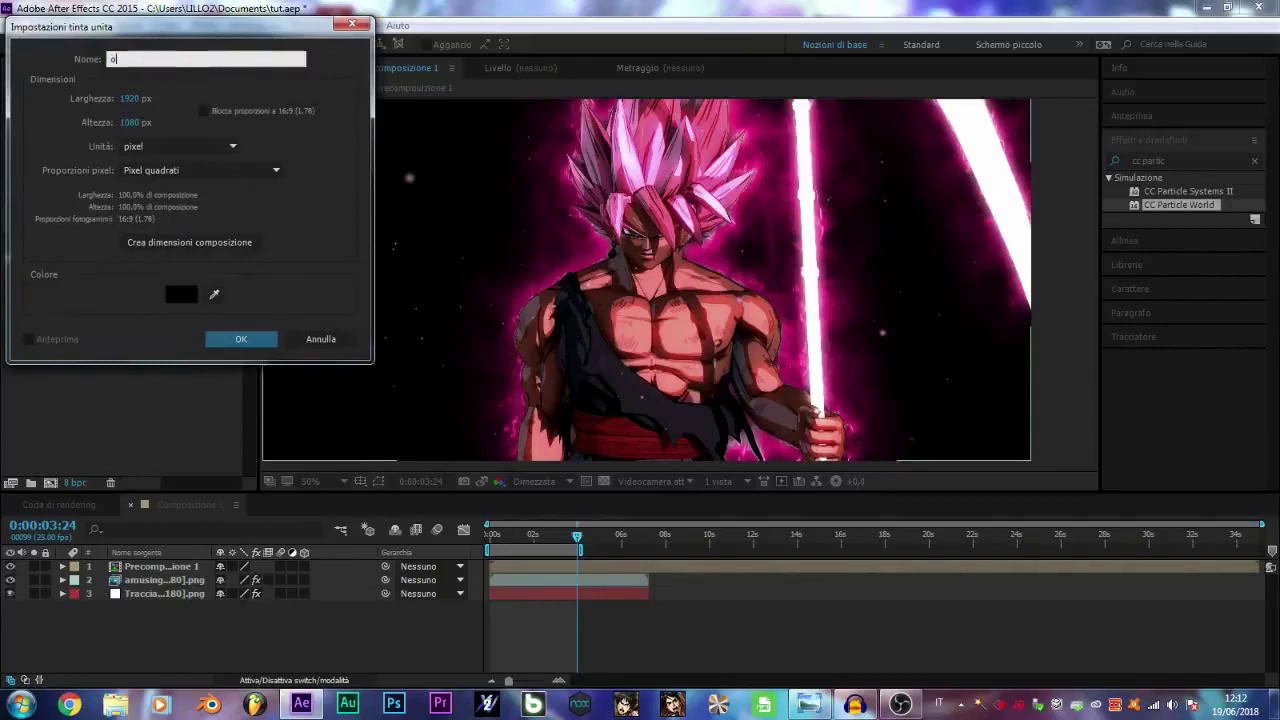
pyautogui.press('Return')
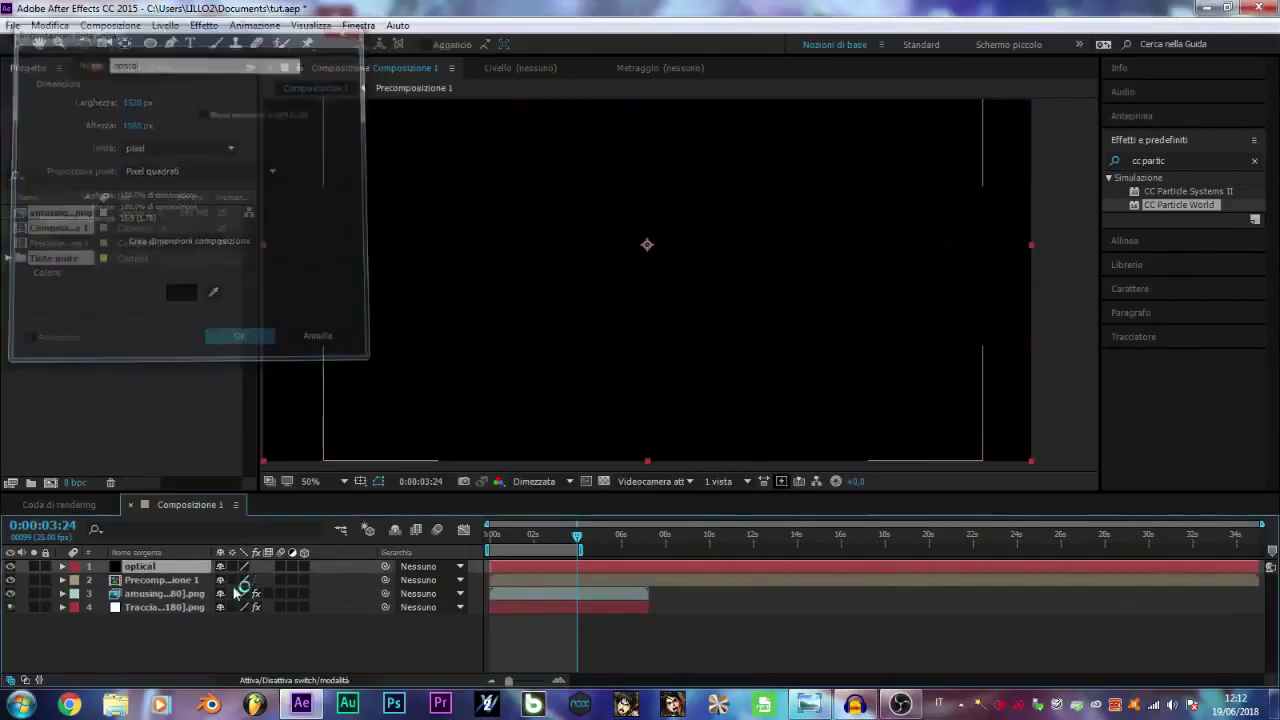
pyautogui.click(203, 26)
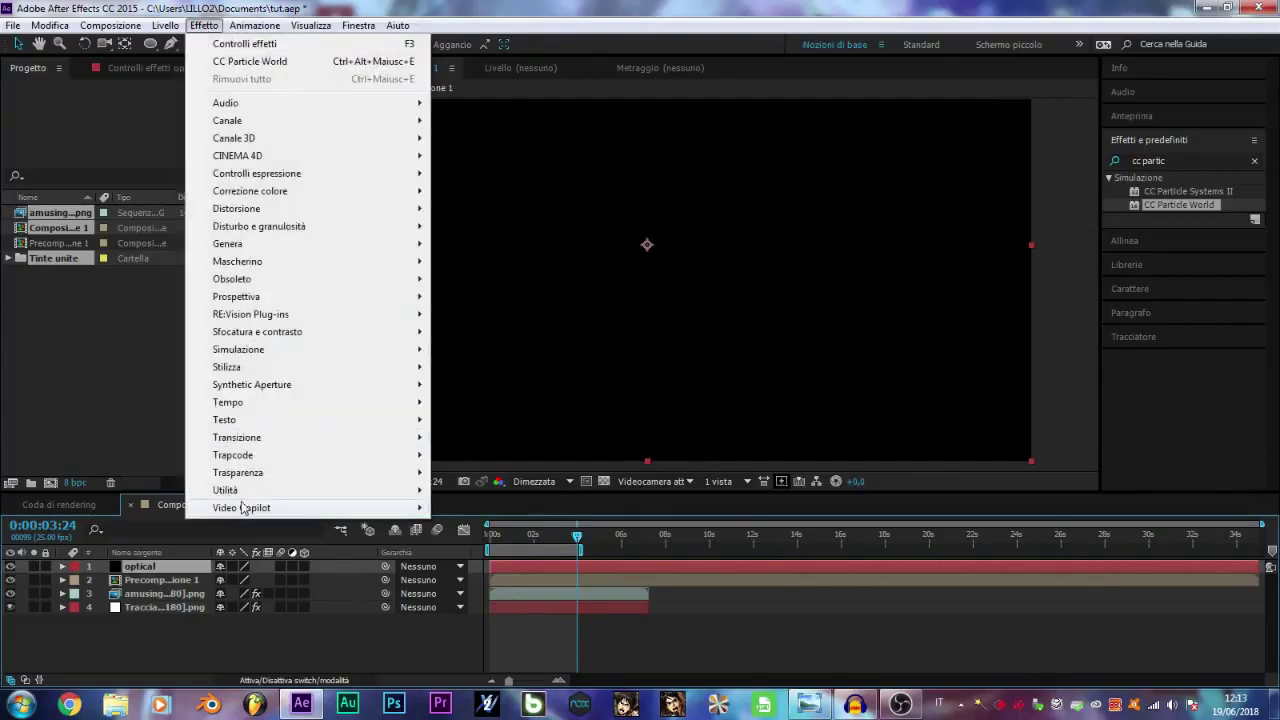
pyautogui.moveTo(246, 507)
pyautogui.click(484, 540)
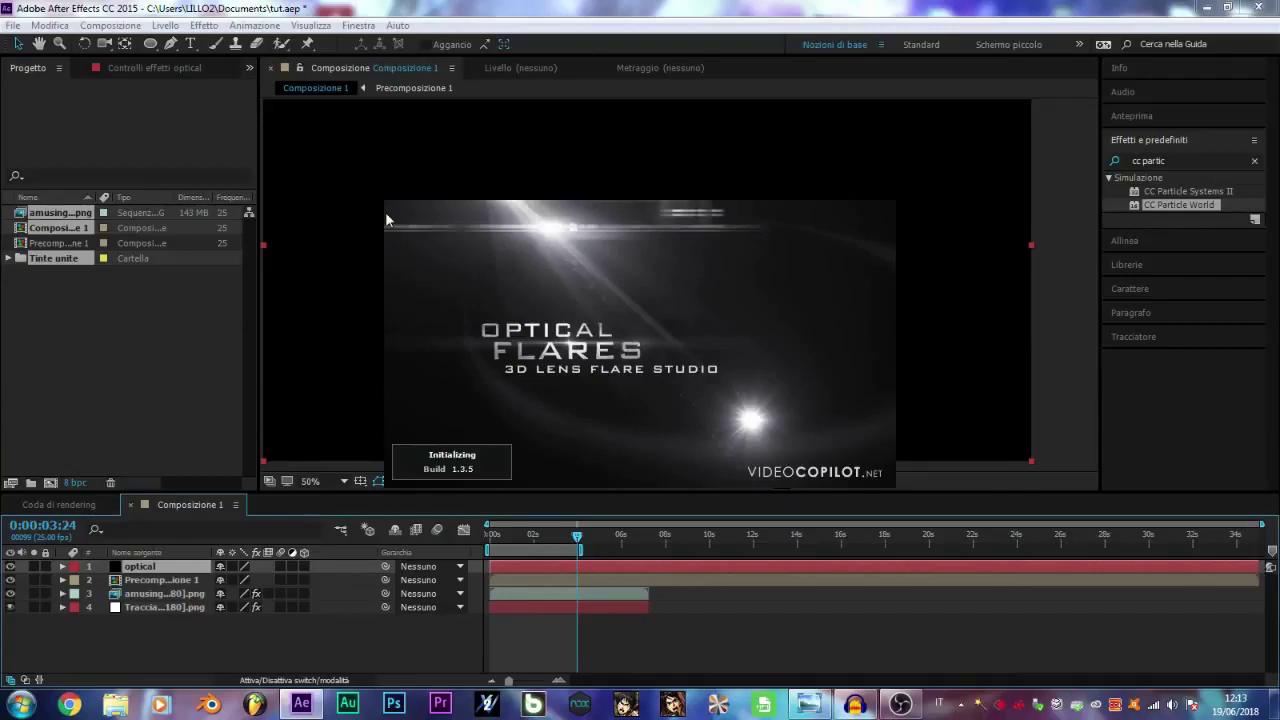
# Open the flare's options and remove every lens object from its stack
pyautogui.click(75, 134)
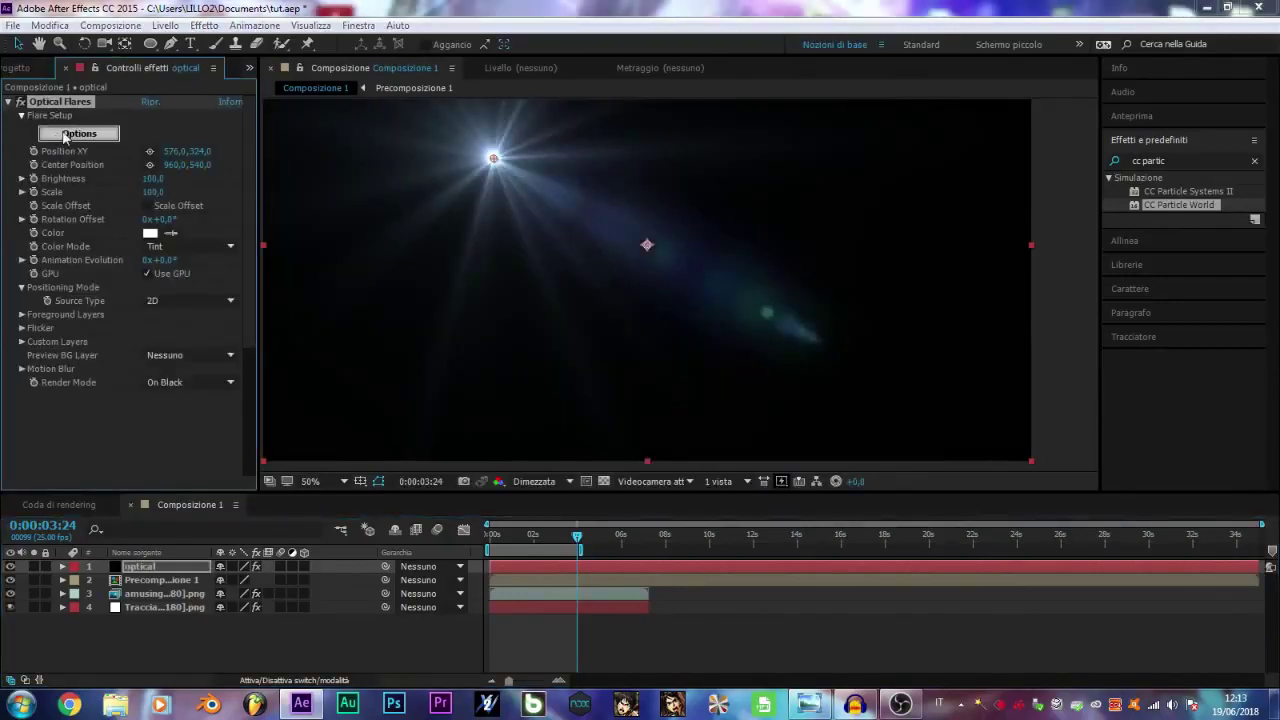
pyautogui.click(613, 505)
pyautogui.click(613, 505)
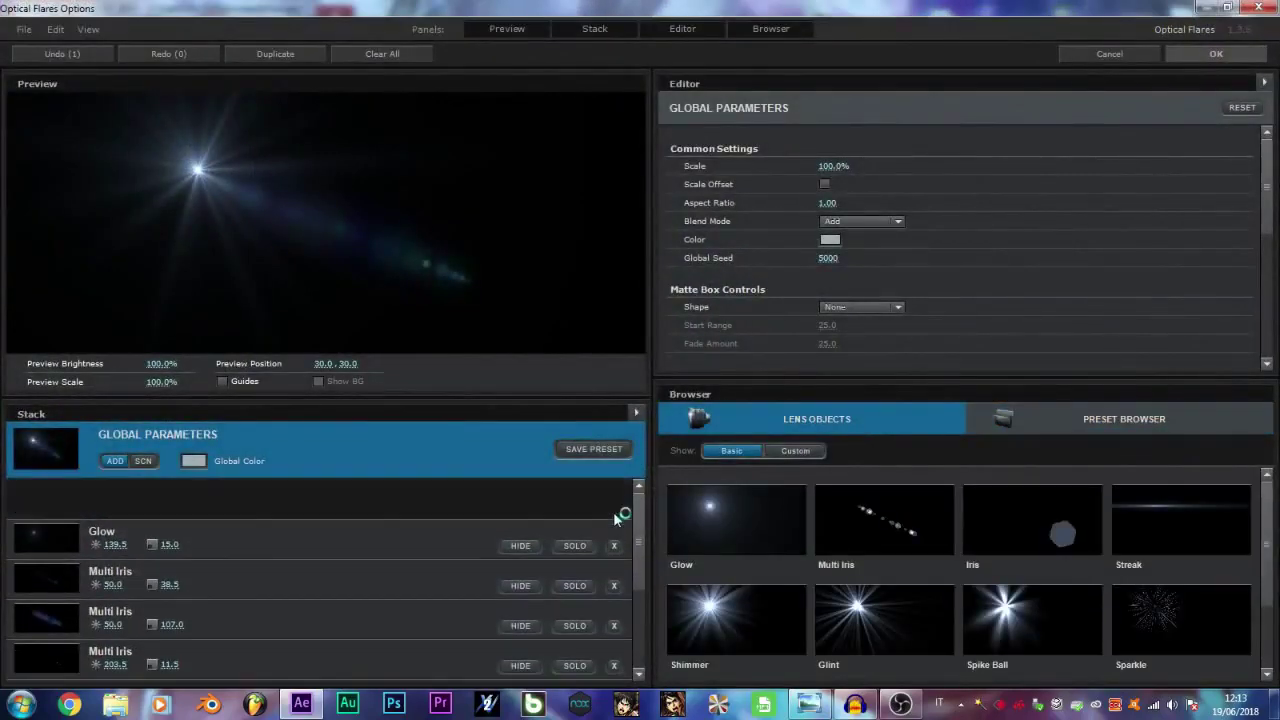
pyautogui.click(613, 505)
pyautogui.click(613, 505)
pyautogui.click(613, 511)
pyautogui.click(613, 511)
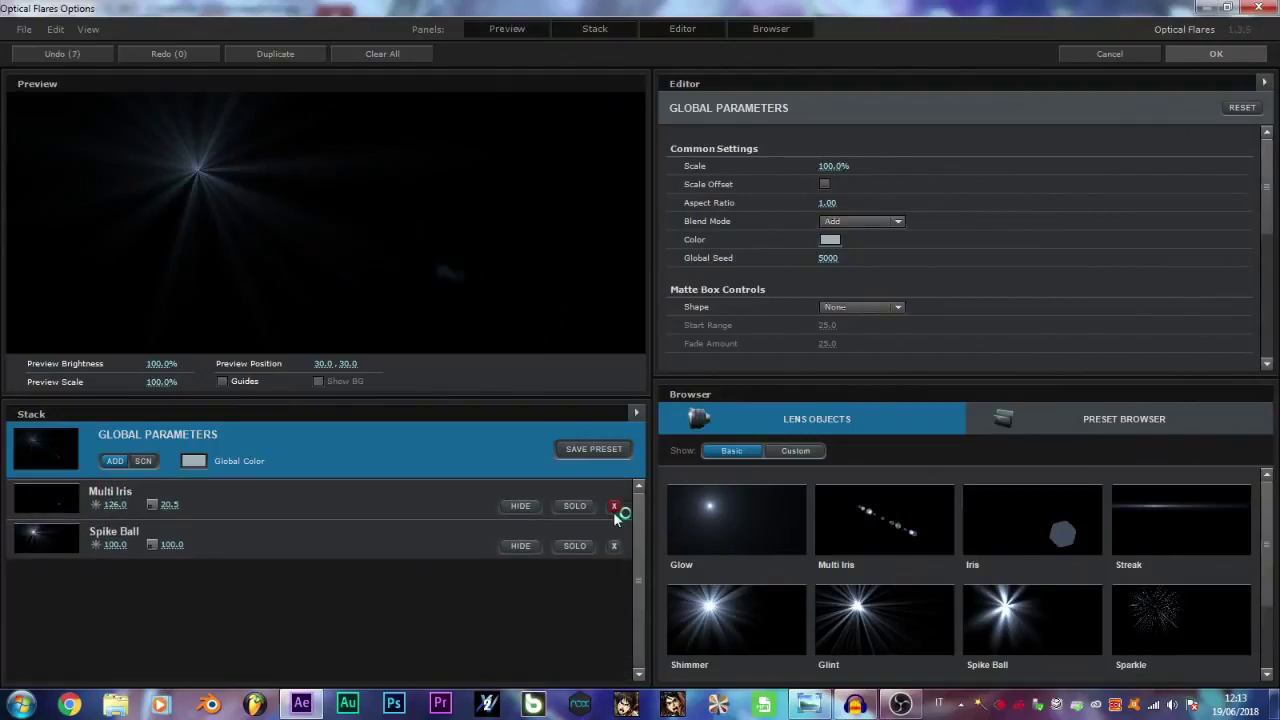
pyautogui.click(613, 511)
pyautogui.click(613, 511)
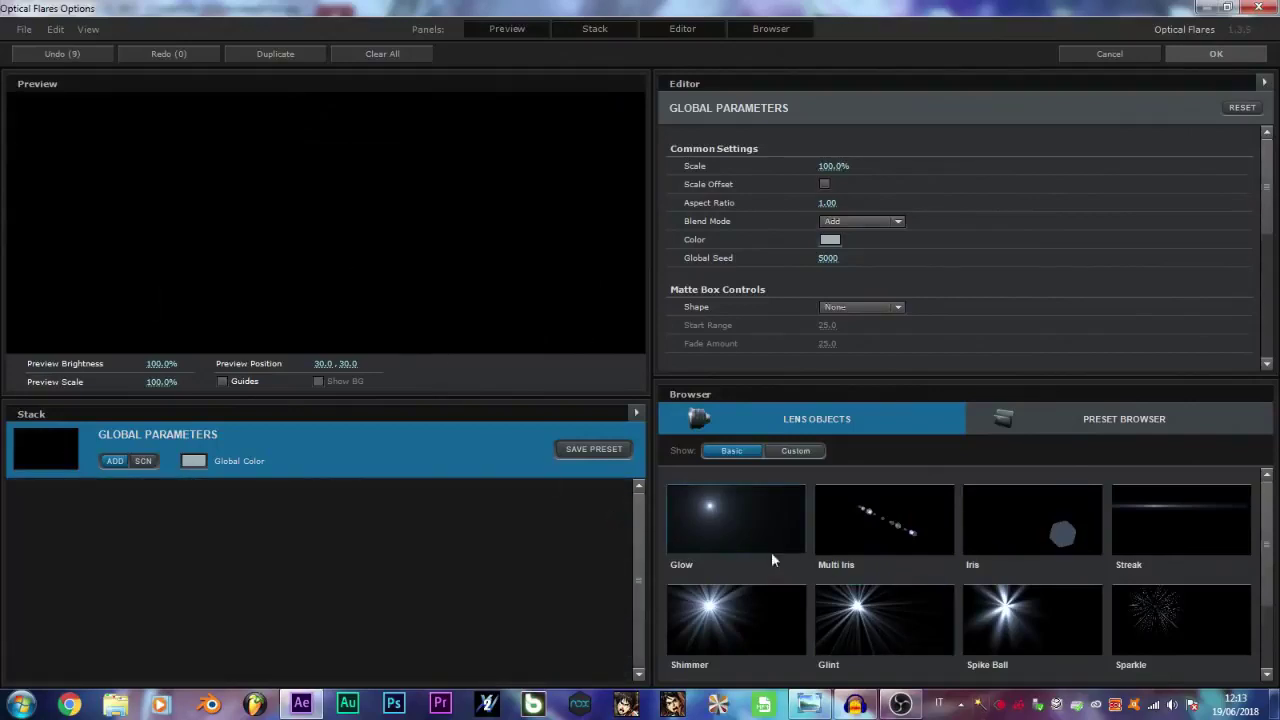
# Add a single Glow object to the flare and accept the setup
pyautogui.moveTo(703, 523); pyautogui.dragTo(627, 510)
pyautogui.moveTo(548, 528); pyautogui.dragTo(757, 523)
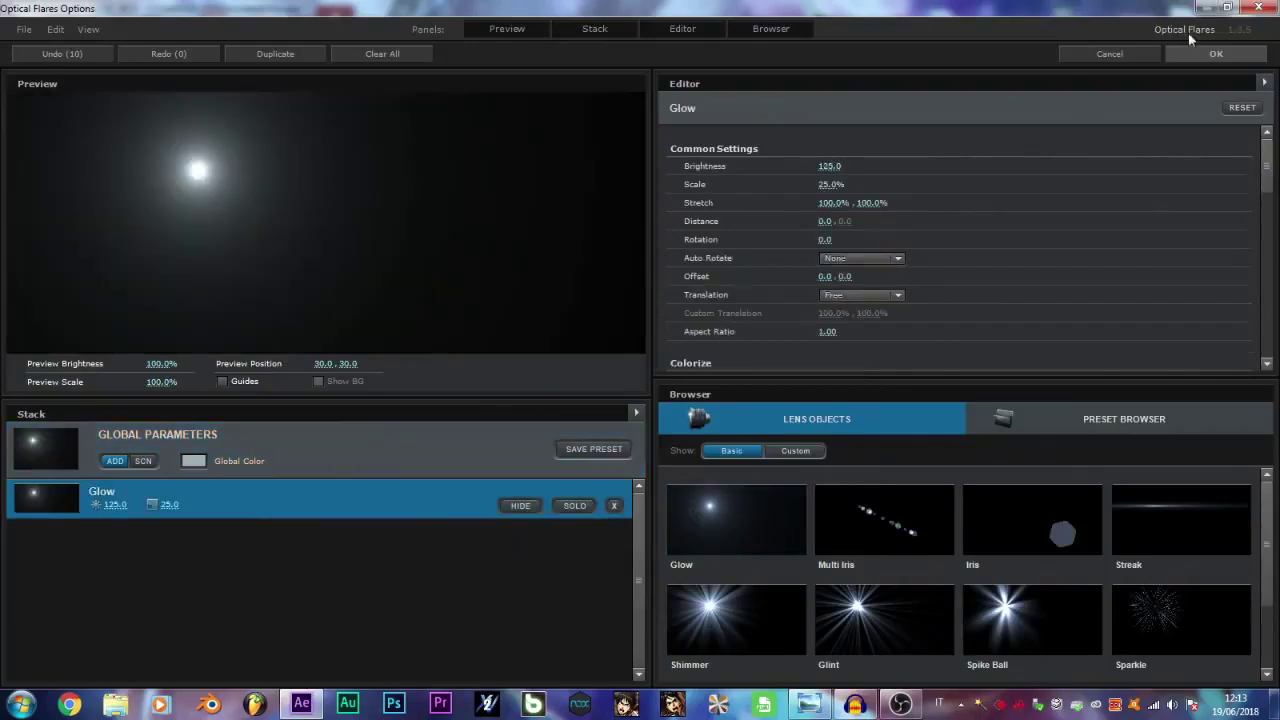
pyautogui.click(1236, 56)
# Place the flare at 964, 542 and give the optical layer a lightening blending mode that hides its black background
pyautogui.moveTo(528, 231); pyautogui.dragTo(645, 247)
pyautogui.rightClick(655, 320)
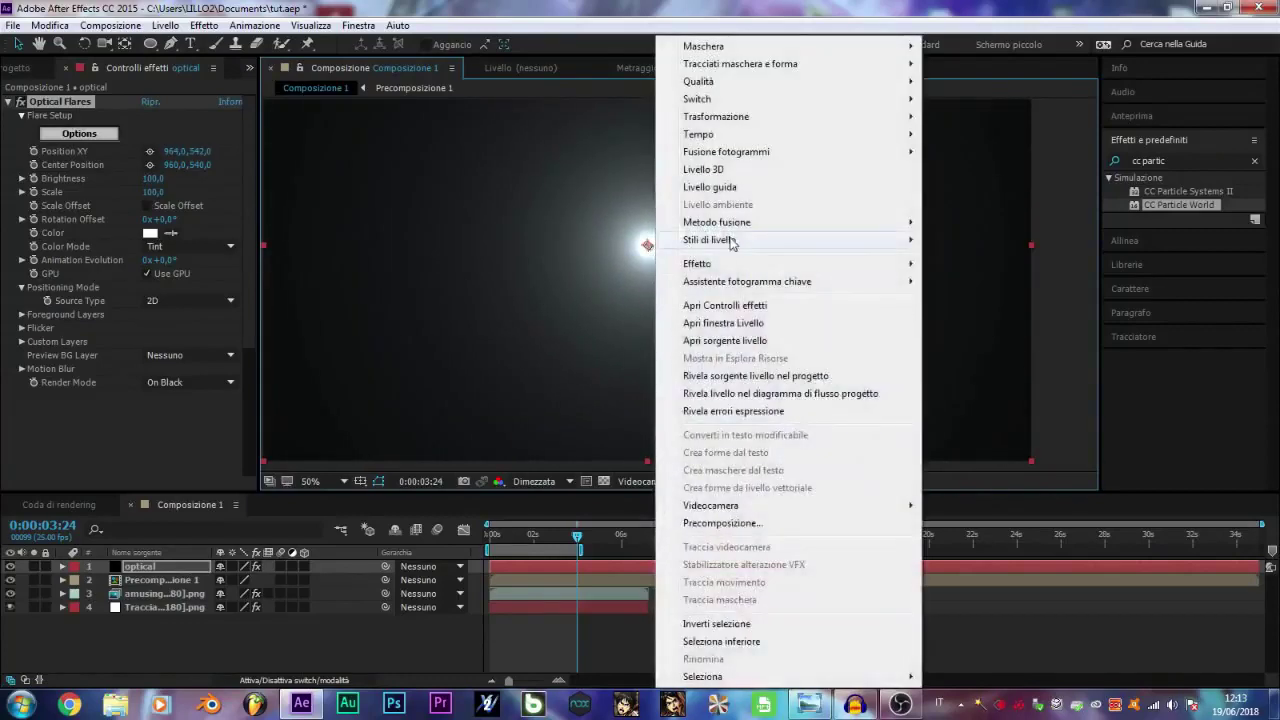
pyautogui.moveTo(728, 223)
pyautogui.click(994, 311)
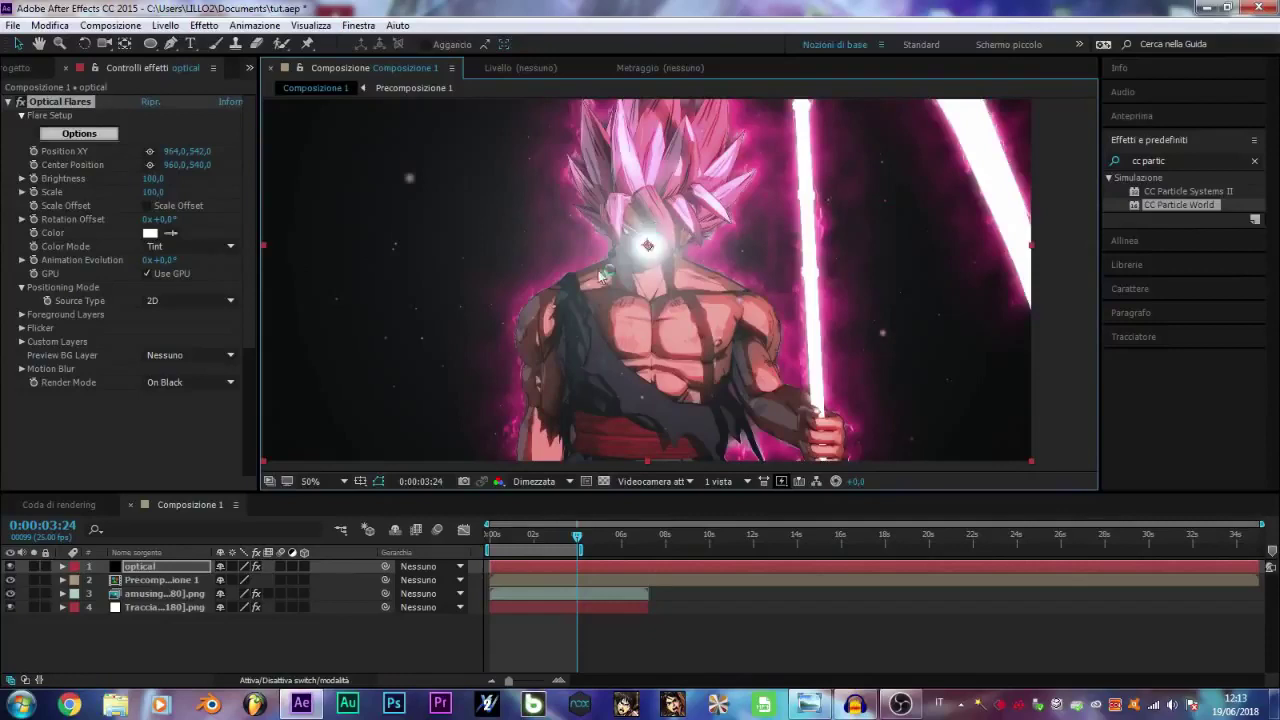
# Place the optical layer directly below the character sequence and set the flare's Brightness to 70 and Scale to 170
pyautogui.moveTo(139, 566); pyautogui.dragTo(168, 594)
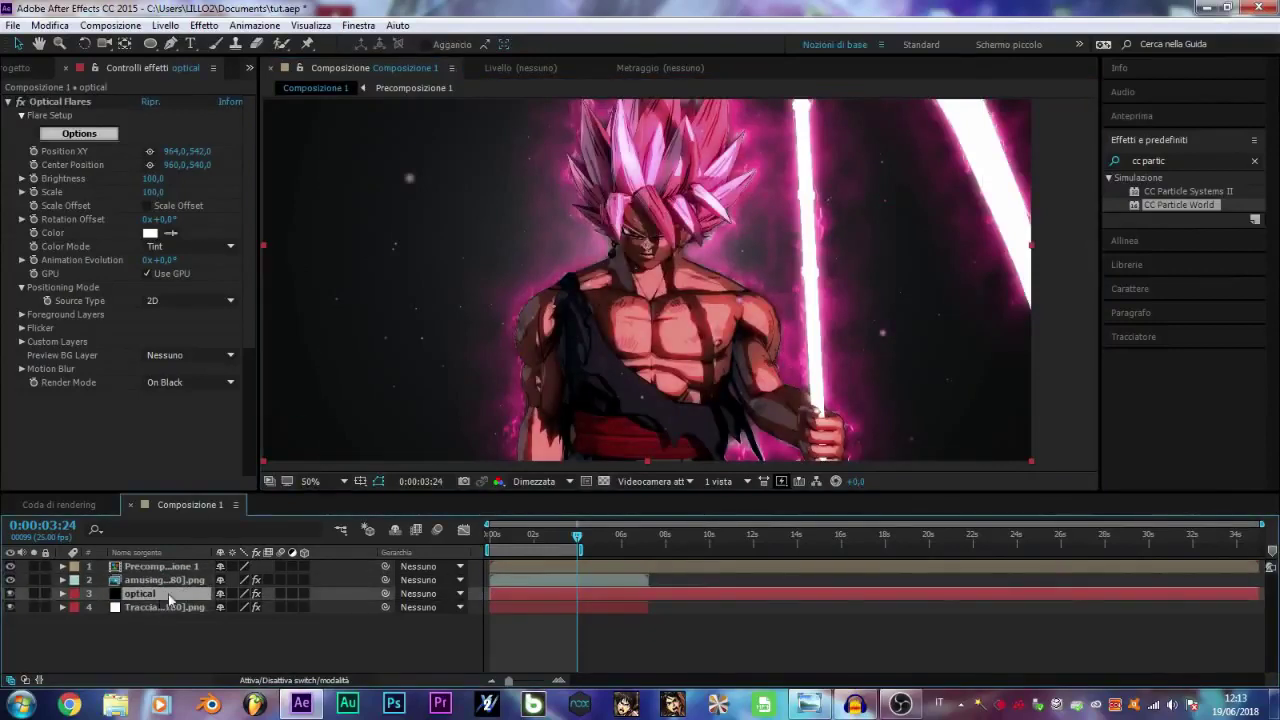
pyautogui.moveTo(155, 200); pyautogui.dragTo(153, 185)
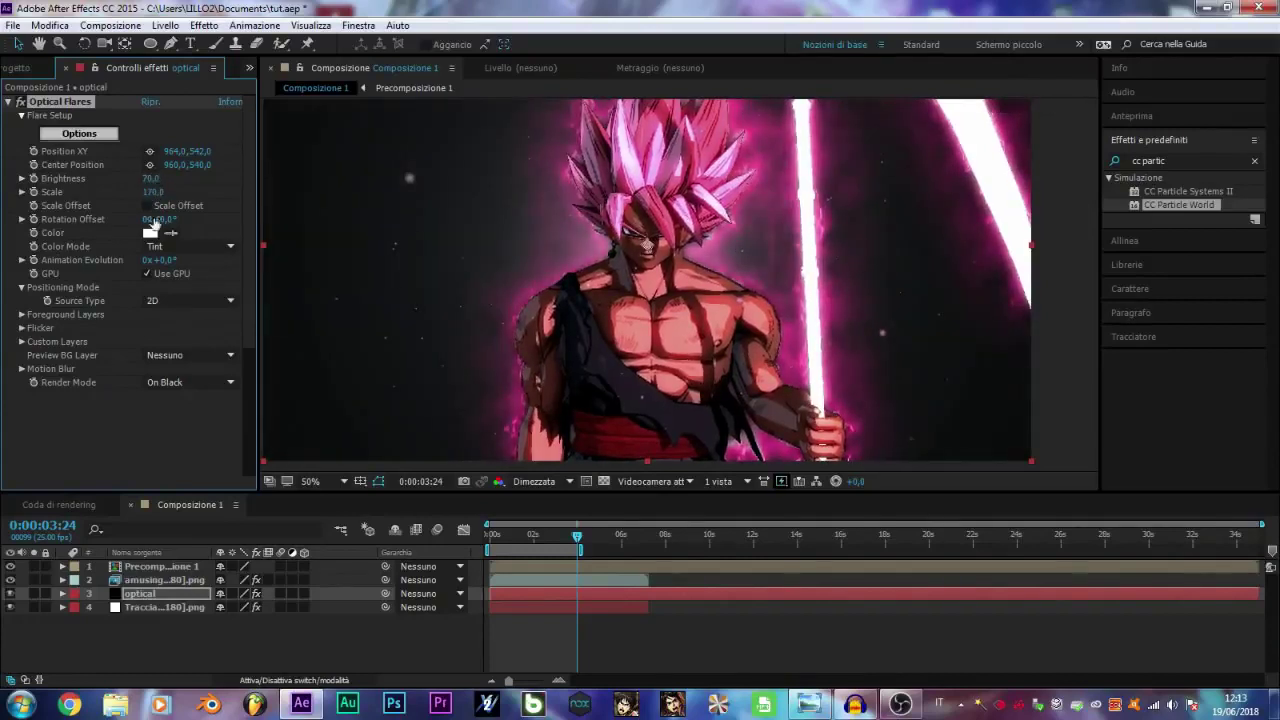
# Tint the optical flare a very pale pink, colour FFEAF7, and play the composition to check it
pyautogui.click(151, 235)
pyautogui.click(243, 62)
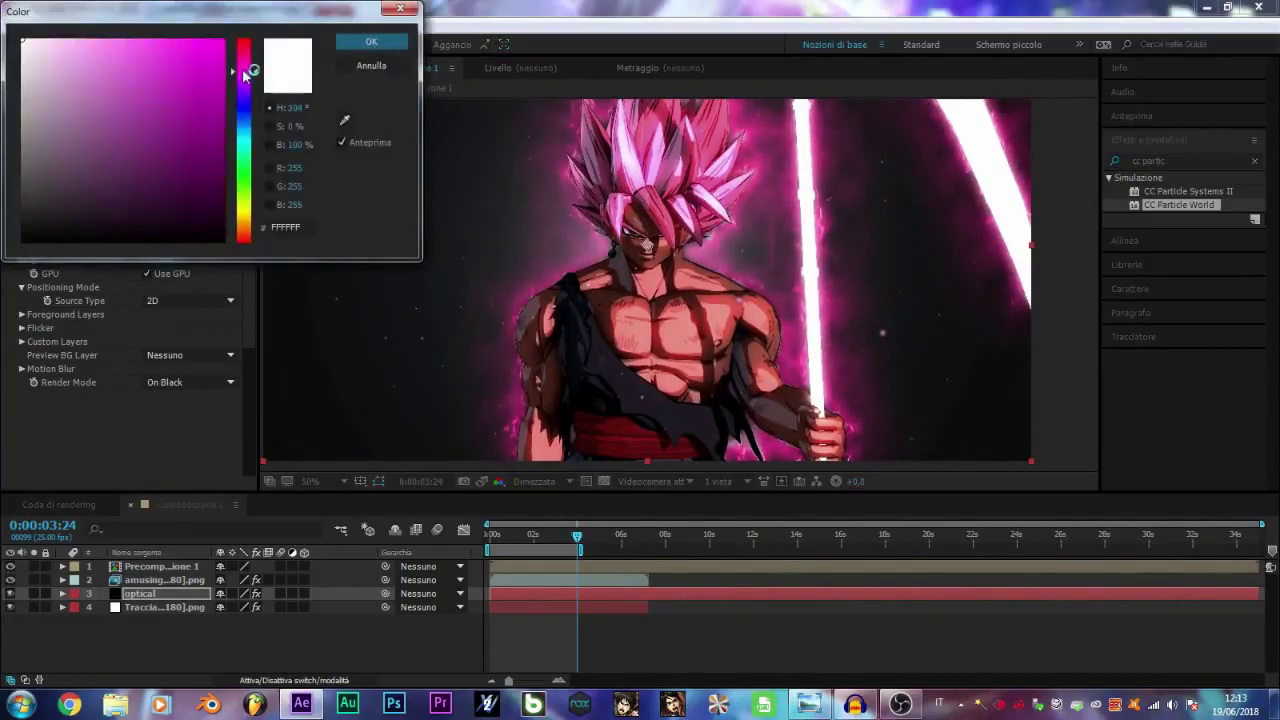
pyautogui.moveTo(226, 64)
pyautogui.mouseDown()
pyautogui.moveTo(238, 40)
pyautogui.moveTo(567, 244)
pyautogui.moveTo(682, 285)
pyautogui.mouseUp()
pyautogui.moveTo(670, 301); pyautogui.dragTo(700, 363)
pyautogui.moveTo(653, 412)
pyautogui.mouseDown()
pyautogui.moveTo(591, 365)
pyautogui.moveTo(606, 363)
pyautogui.mouseUp()
pyautogui.click(926, 400)
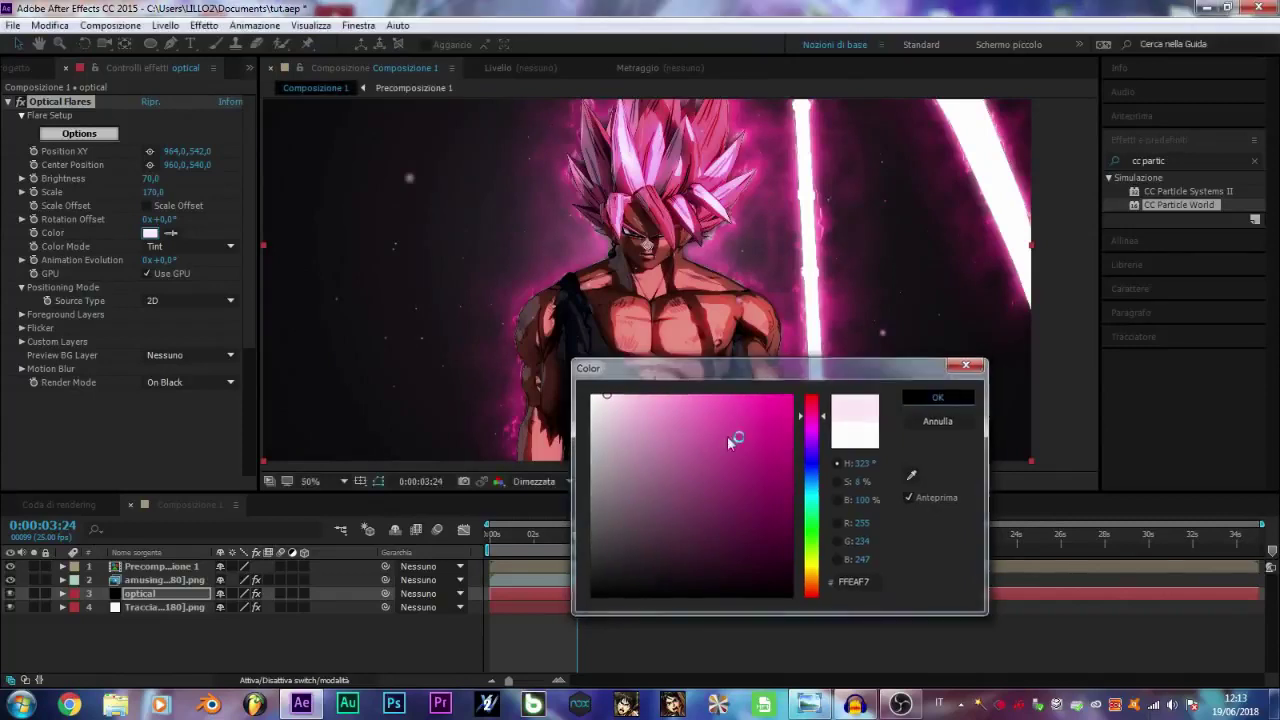
pyautogui.press('space')
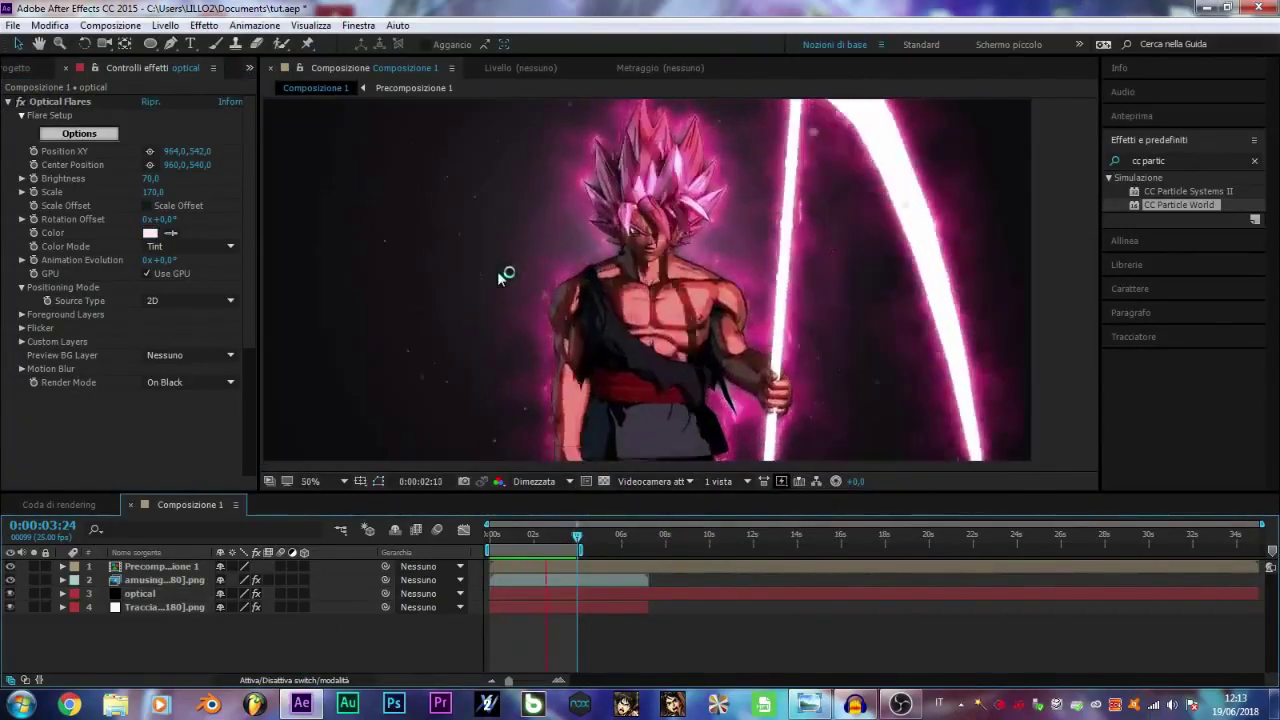
pyautogui.press('space')
pyautogui.press('space')
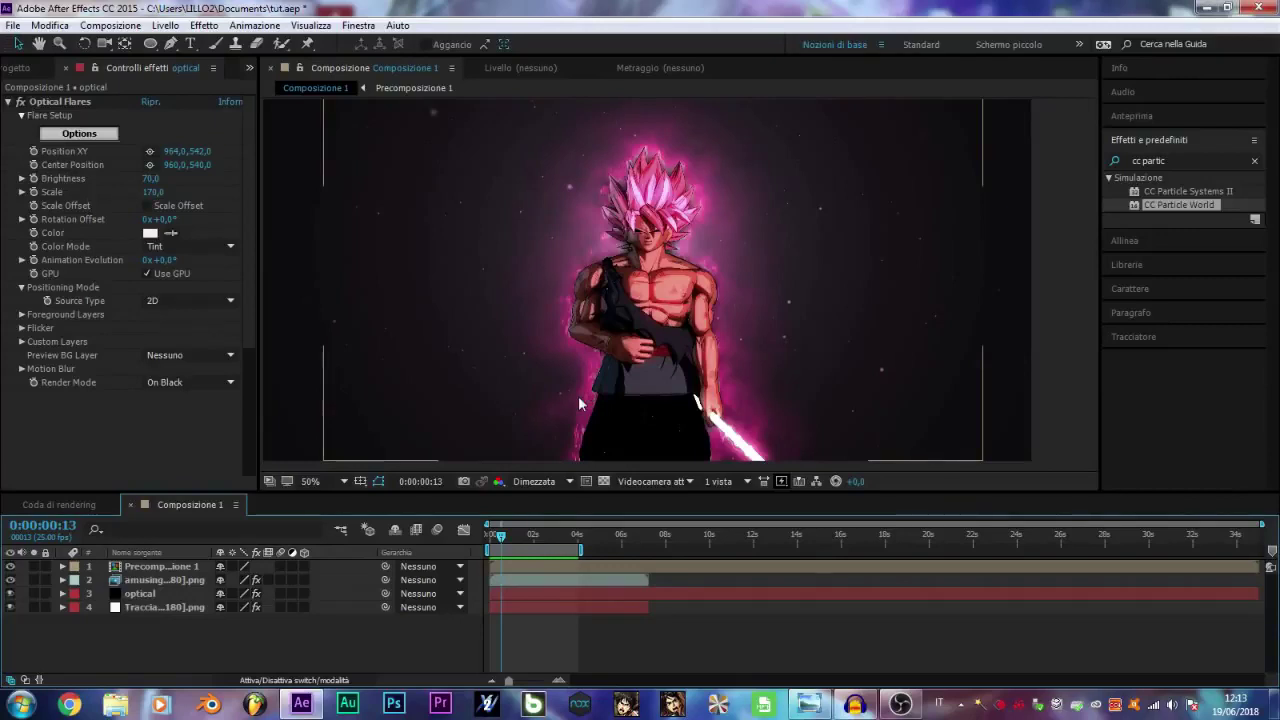
# Move the Precomposizione 1 layer directly below the optical layer and use optical as its luma track matte
pyautogui.click(160, 567)
pyautogui.press('F4')
pyautogui.moveTo(160, 567); pyautogui.dragTo(166, 631)
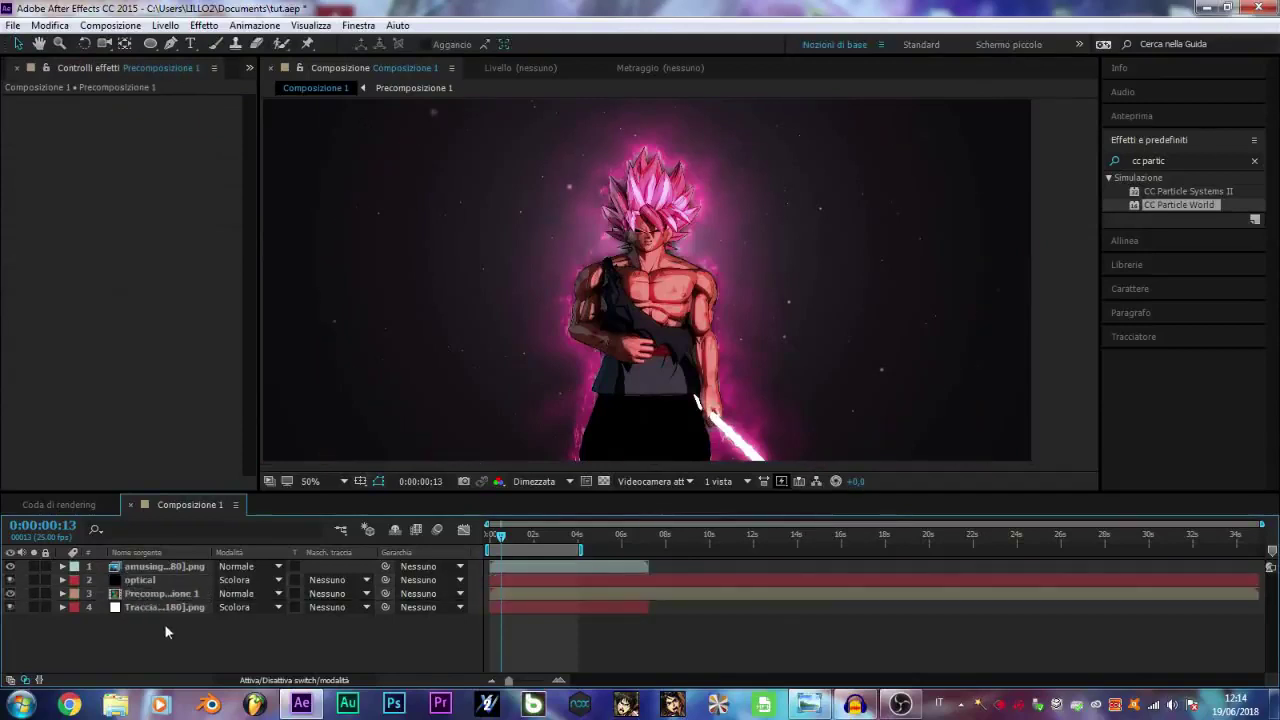
pyautogui.click(150, 580)
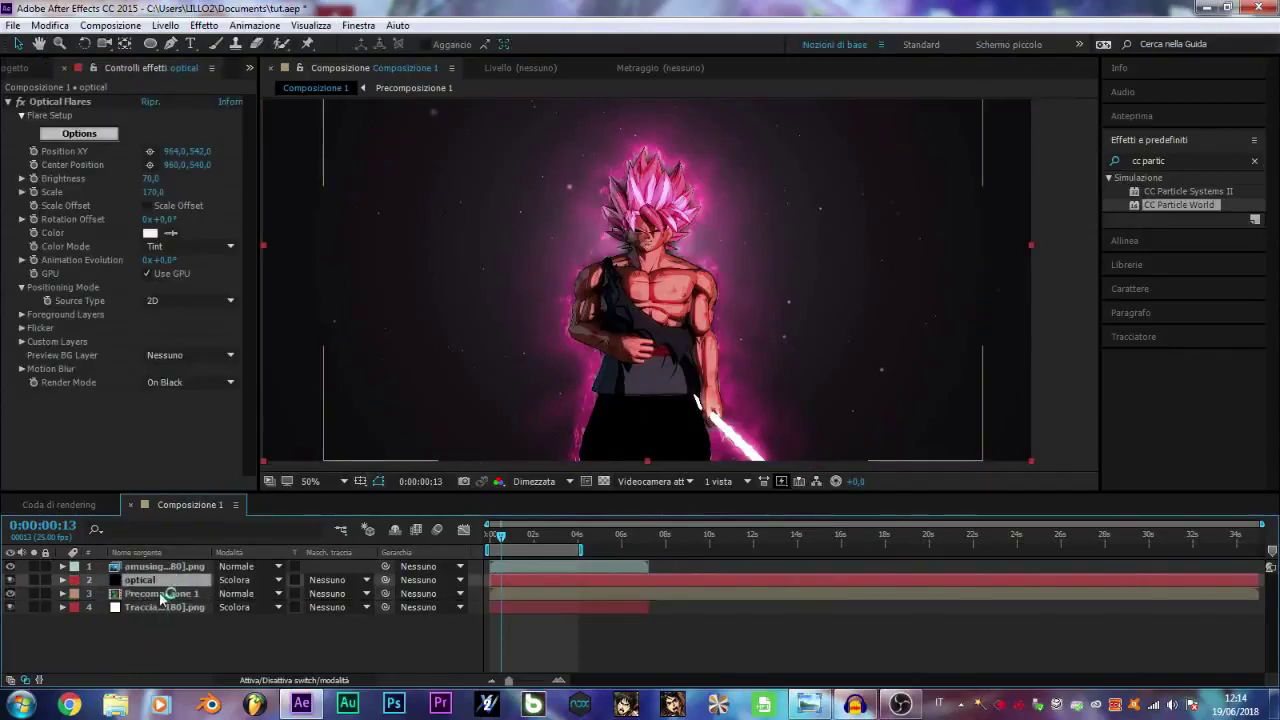
pyautogui.click(163, 594)
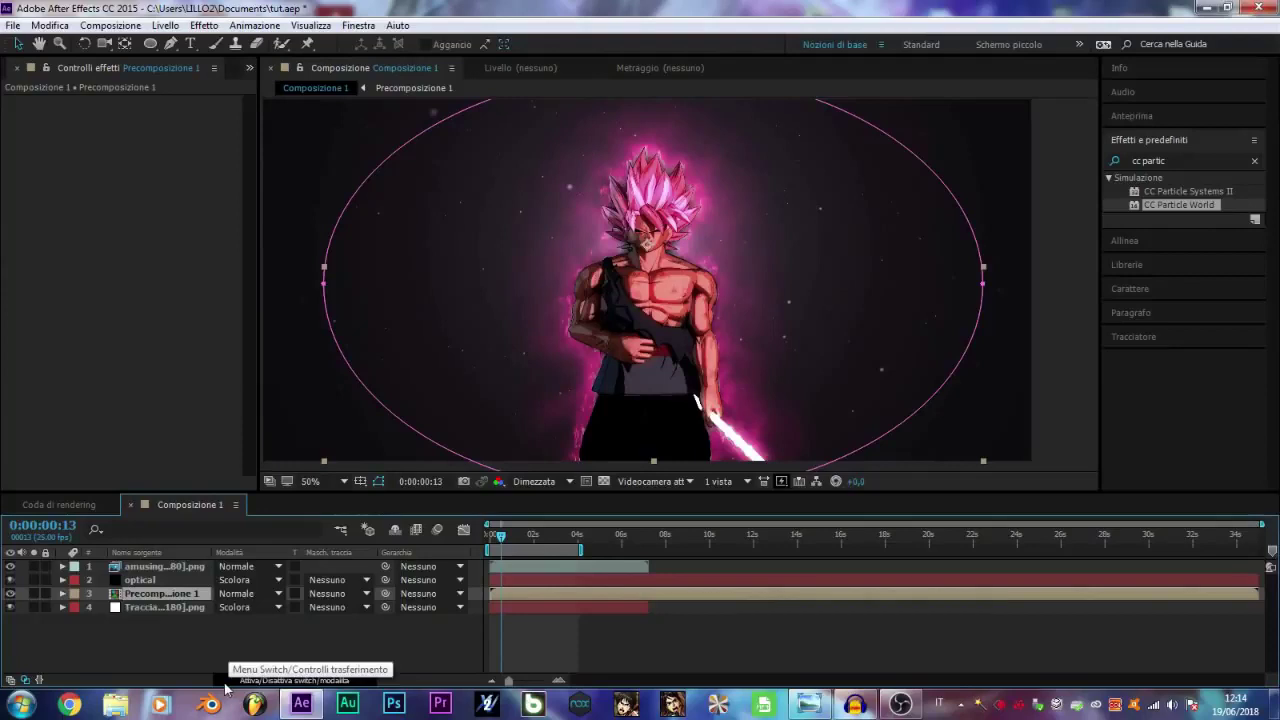
pyautogui.click(330, 593)
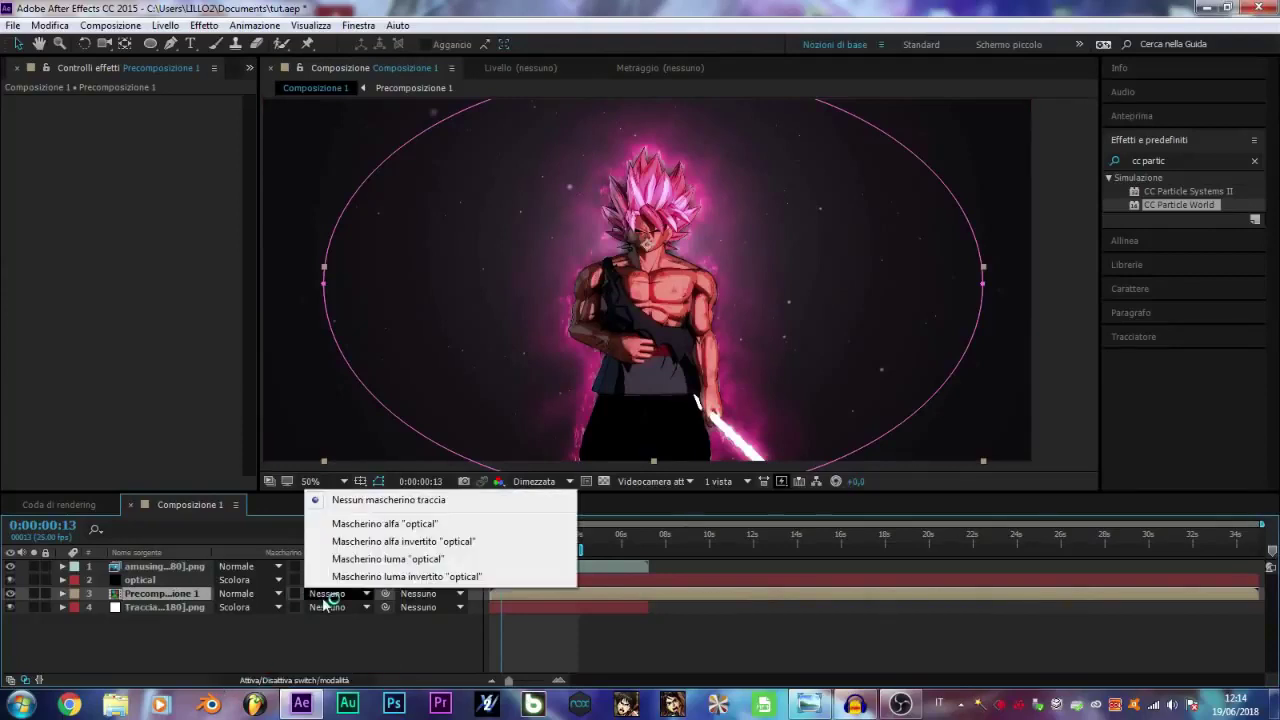
pyautogui.click(344, 559)
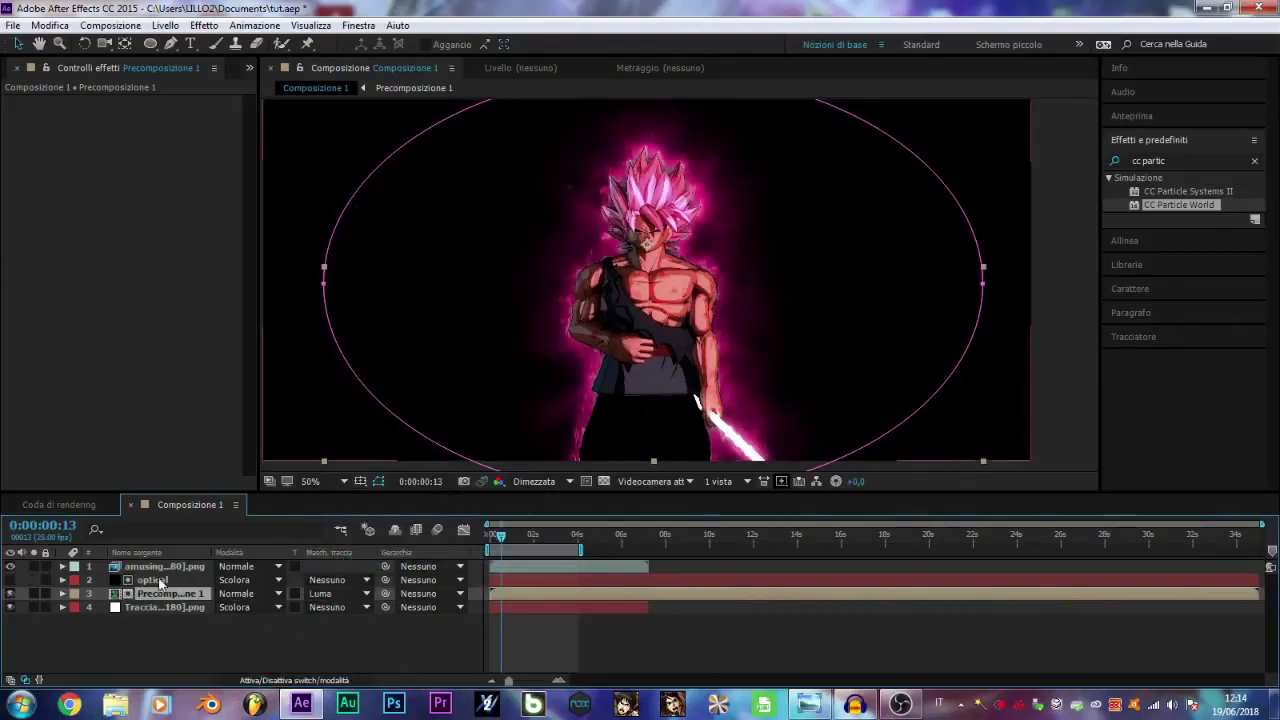
# Raise the Scale of the optical matte layer's flare to 1060
pyautogui.click(155, 580)
pyautogui.moveTo(150, 193); pyautogui.dragTo(175, 188)
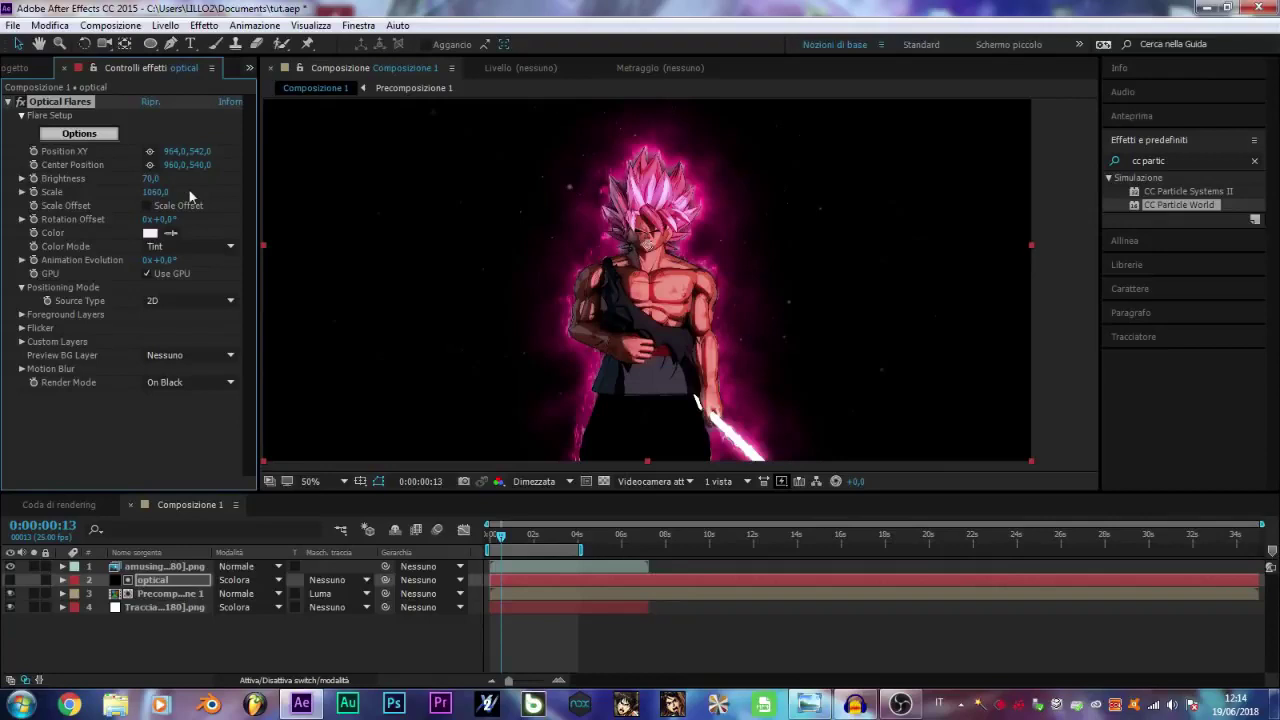
pyautogui.click(210, 632)
# Duplicate the optical layer as a separate visible glow and set the copy's flare Scale to 110
pyautogui.click(155, 580)
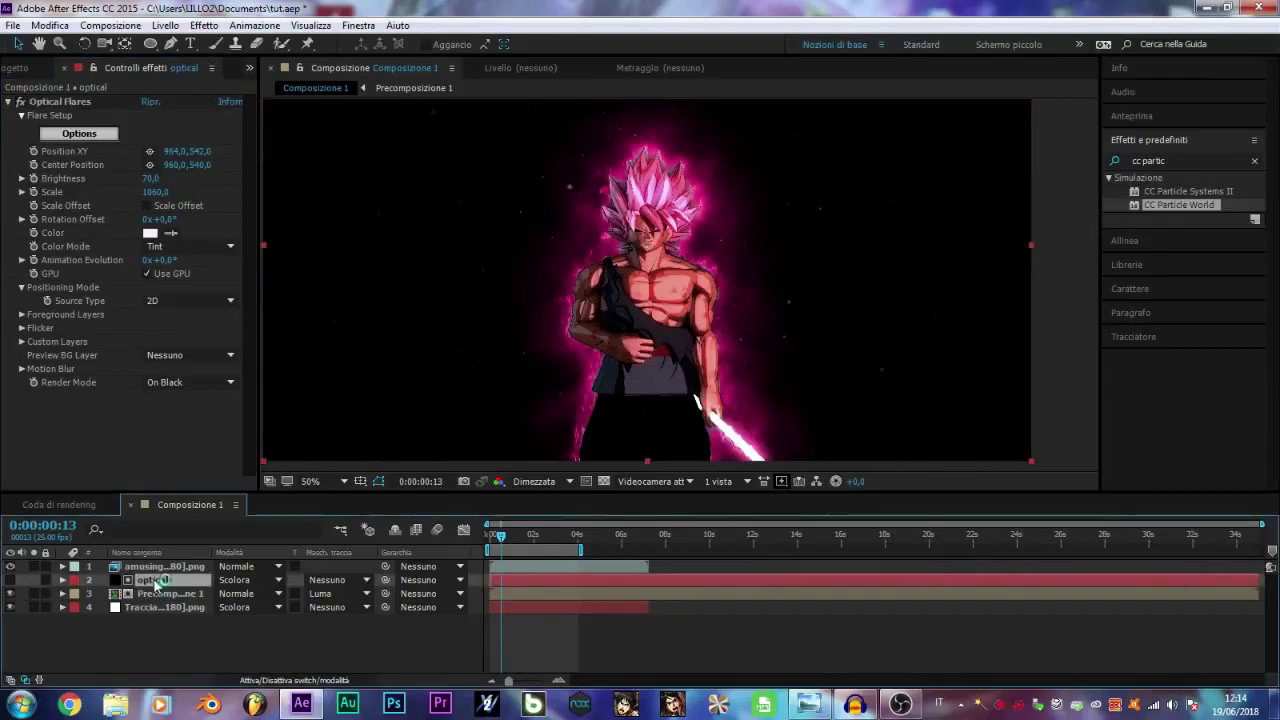
pyautogui.hotkey('ctrl', 'd')
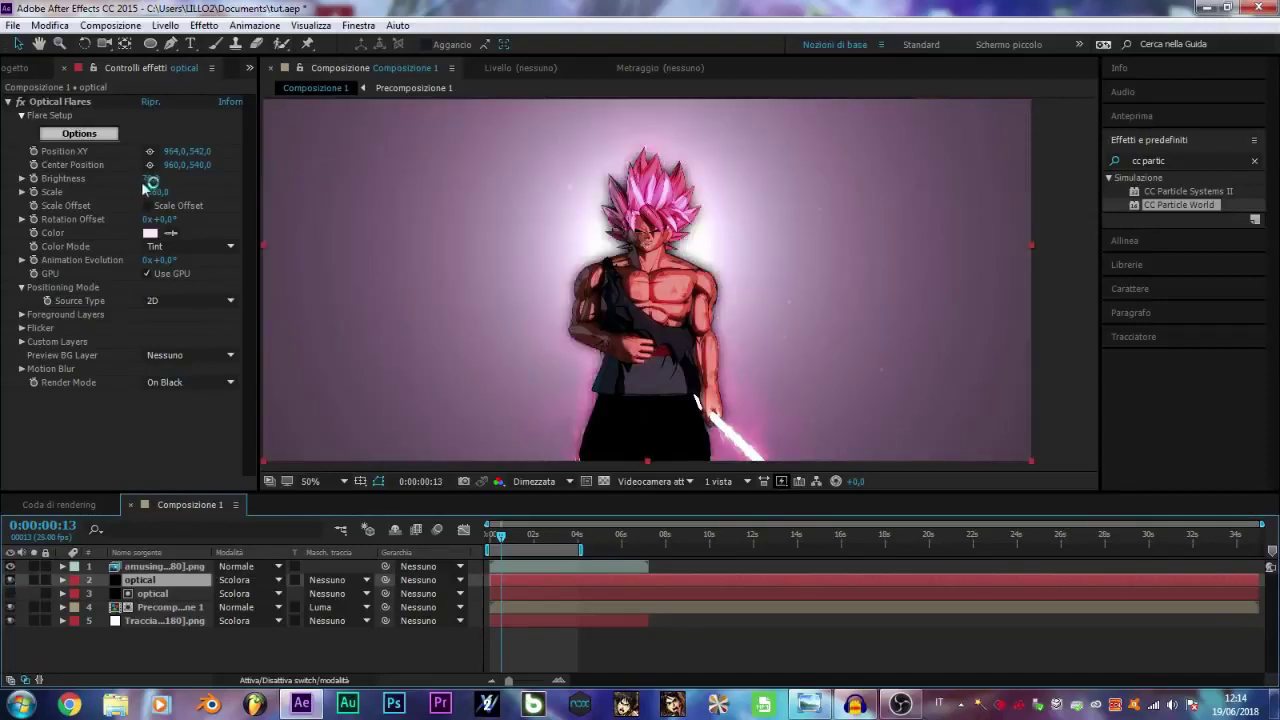
pyautogui.moveTo(155, 191); pyautogui.dragTo(165, 191)
pyautogui.press('space')
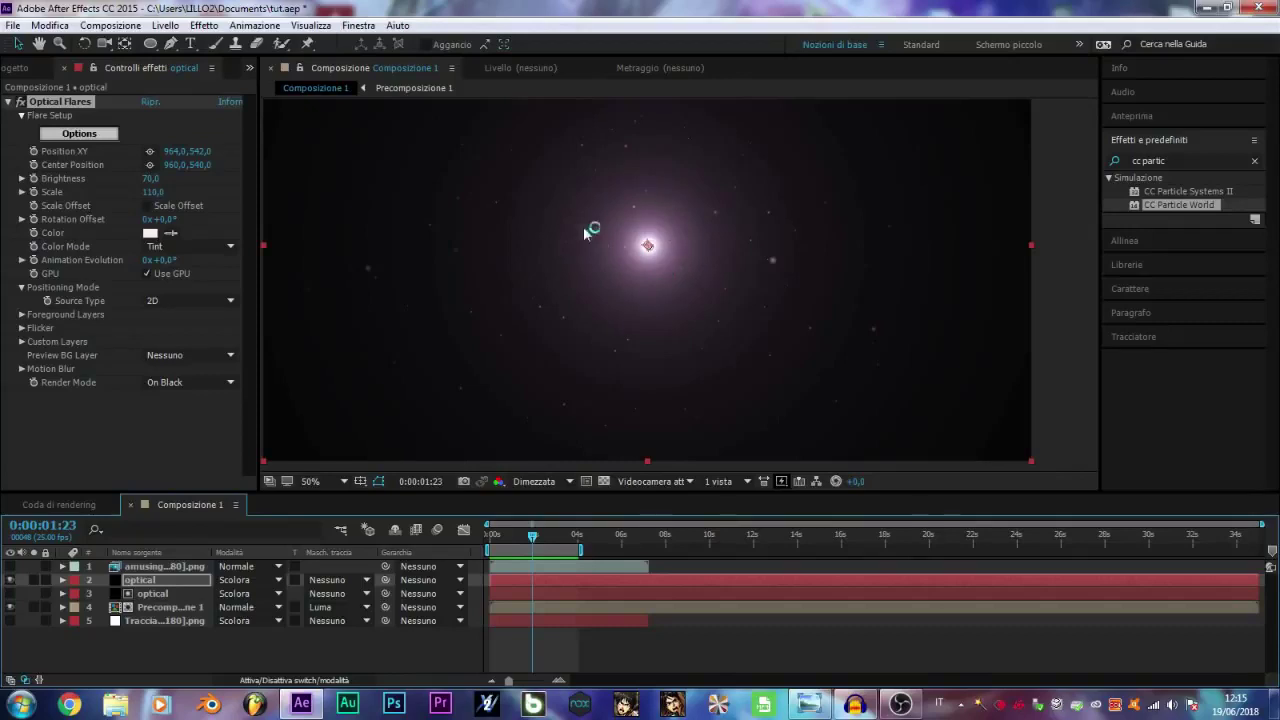
# Set the flare Scale of the lower optical layer, the one used as matte, to 670
pyautogui.scroll(-1, 650, 262)
pyautogui.scroll(2, 642, 238)
pyautogui.click(165, 607)
pyautogui.click(158, 593)
pyautogui.click(152, 192)
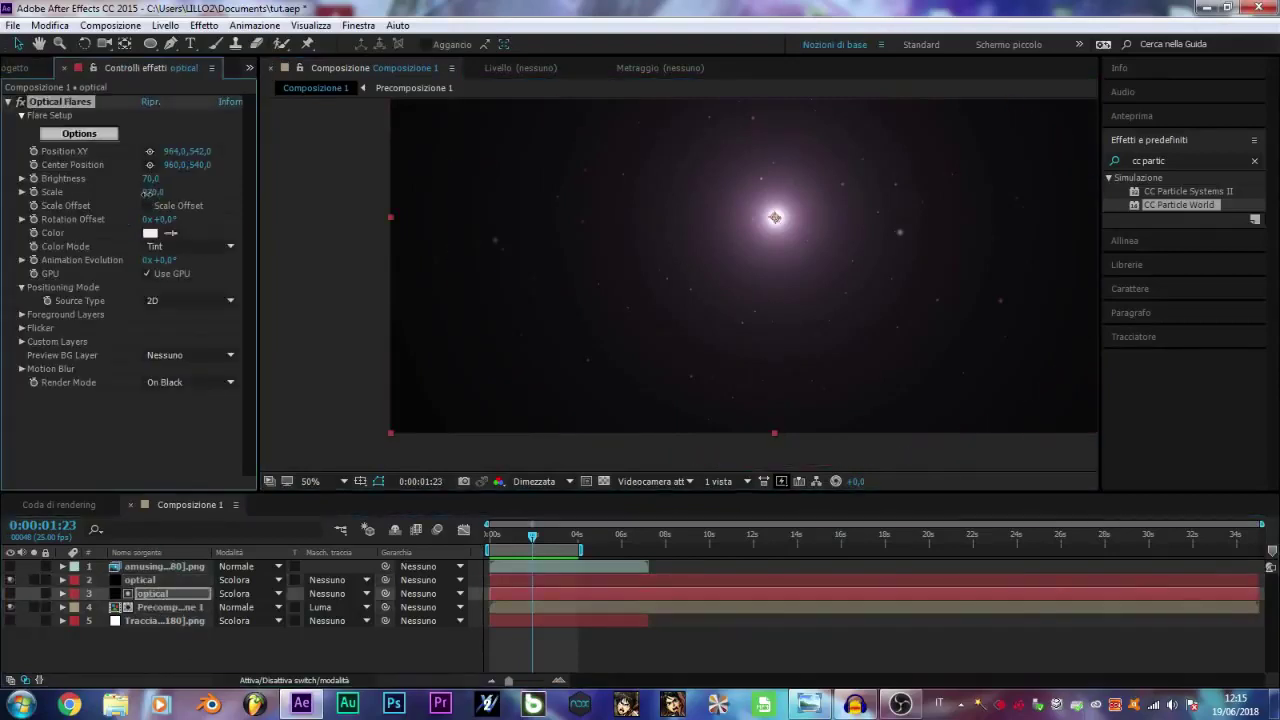
pyautogui.moveTo(133, 196)
pyautogui.mouseDown()
pyautogui.moveTo(90, 205)
pyautogui.moveTo(148, 192)
pyautogui.mouseUp()
pyautogui.moveTo(291, 183); pyautogui.dragTo(355, 180)
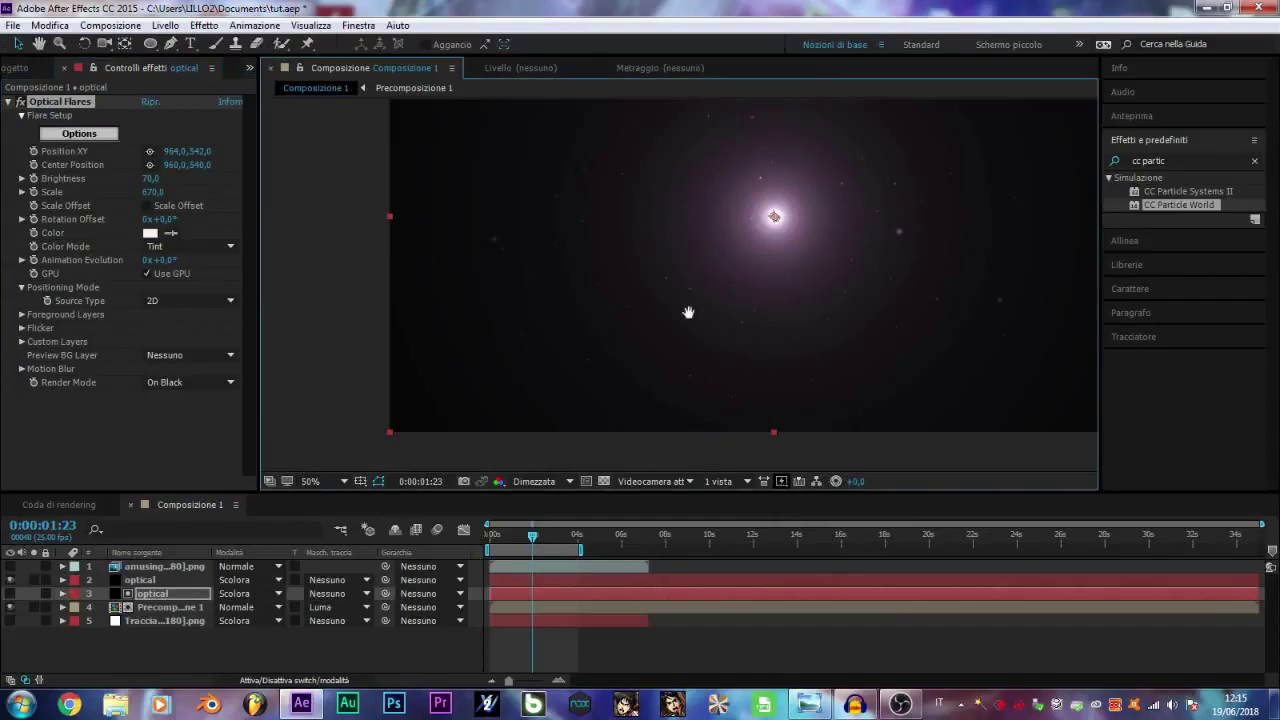
pyautogui.moveTo(567, 371); pyautogui.dragTo(662, 341)
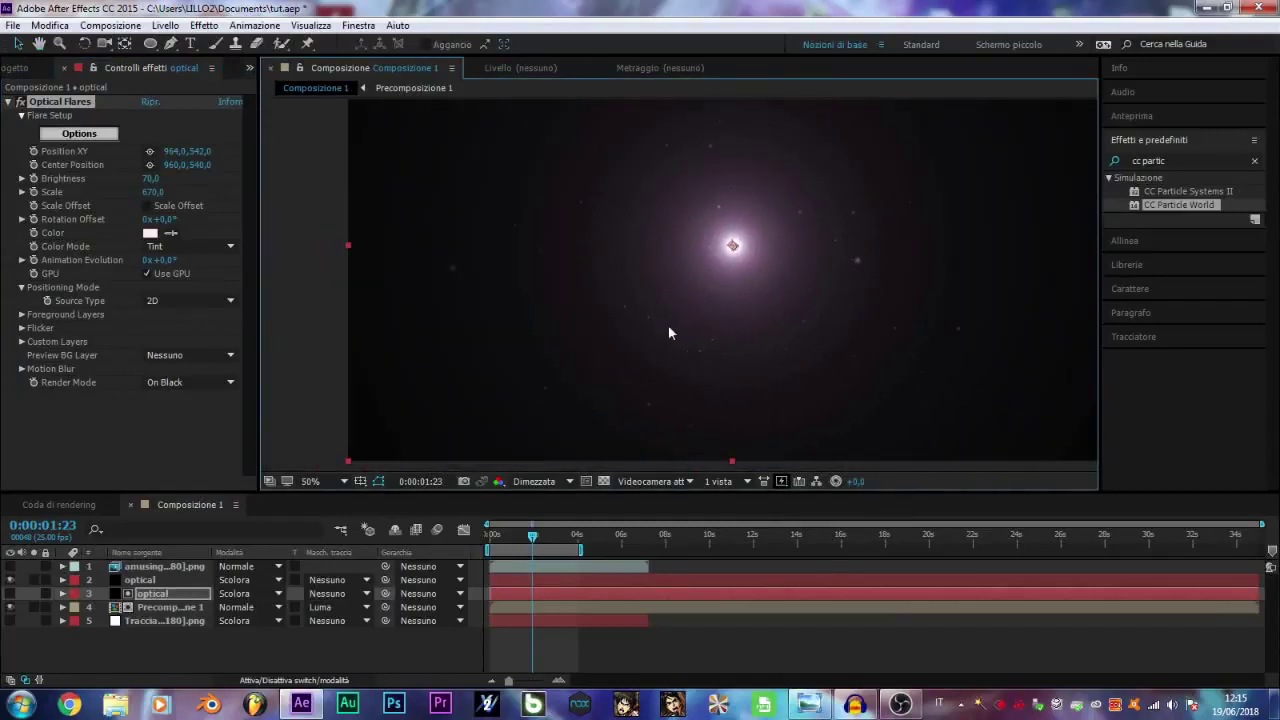
# Check the matte layer by briefly showing it, turn the character sequence and its aura layer back on, and preview the result
pyautogui.click(11, 594)
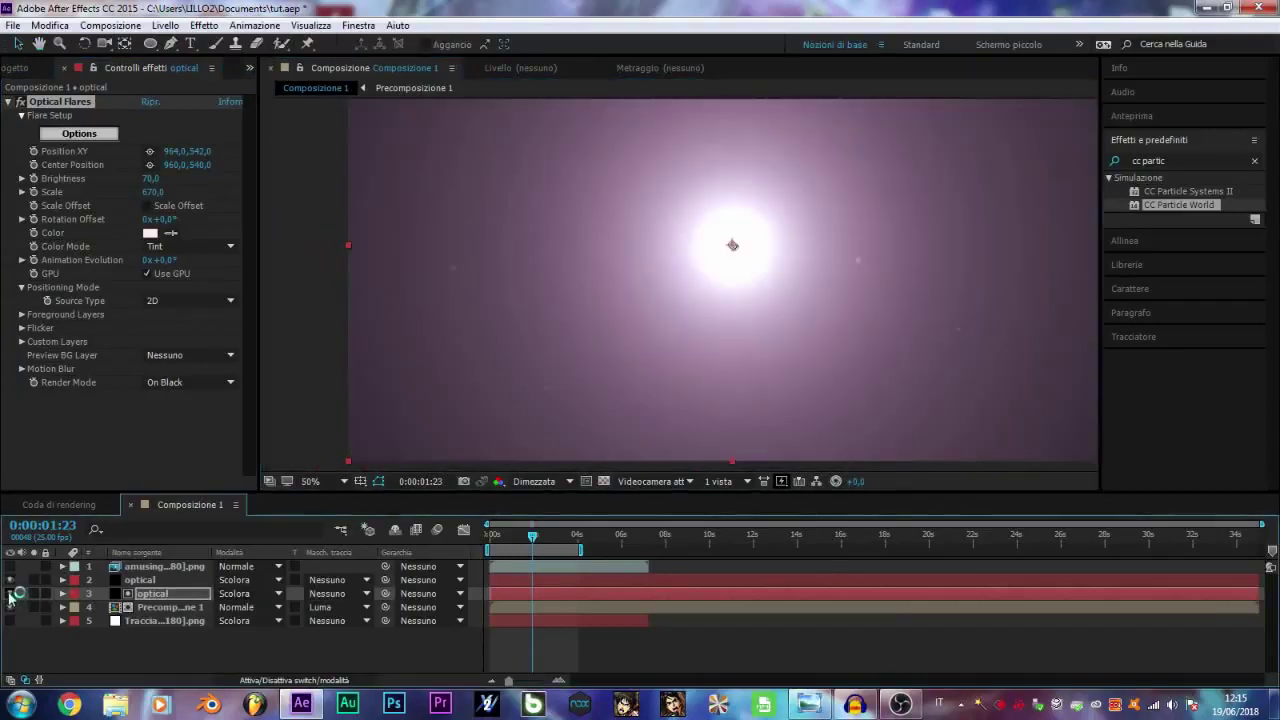
pyautogui.click(10, 596)
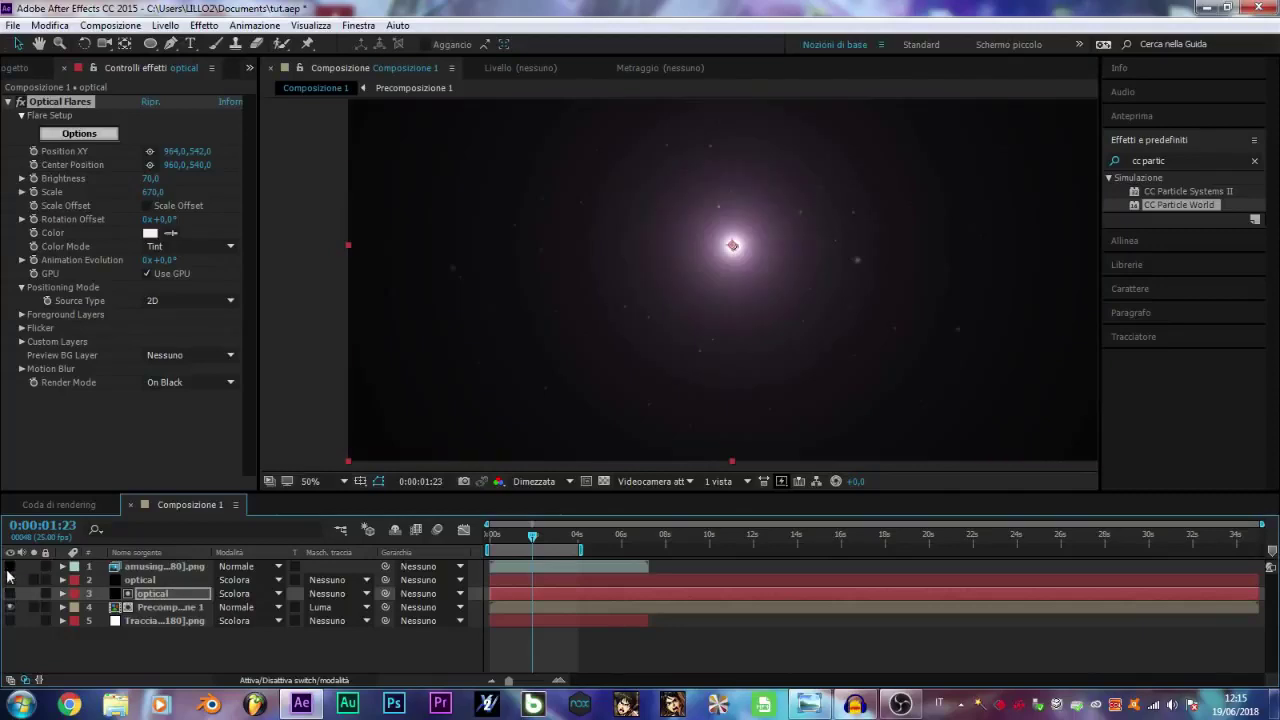
pyautogui.click(9, 567)
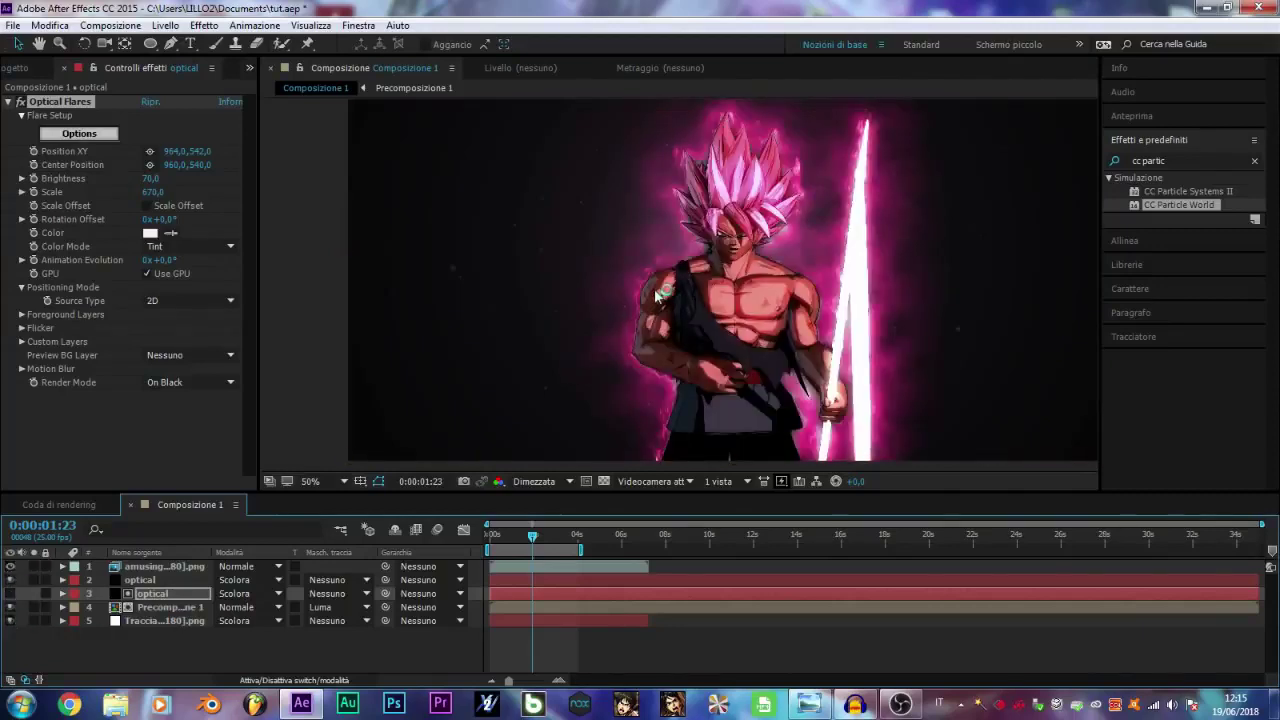
pyautogui.press('space')
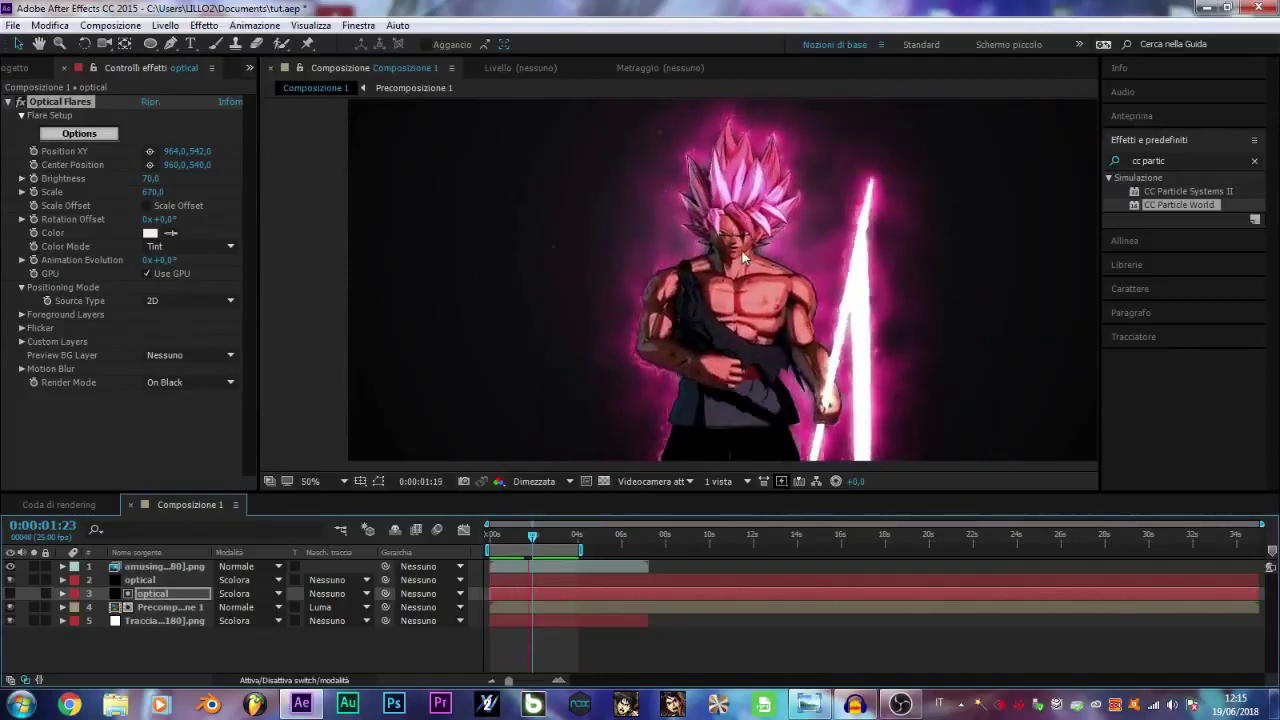
pyautogui.press('space')
# Precompose all five layers, moving all their attributes into the new composition
pyautogui.moveTo(131, 635); pyautogui.dragTo(140, 528)
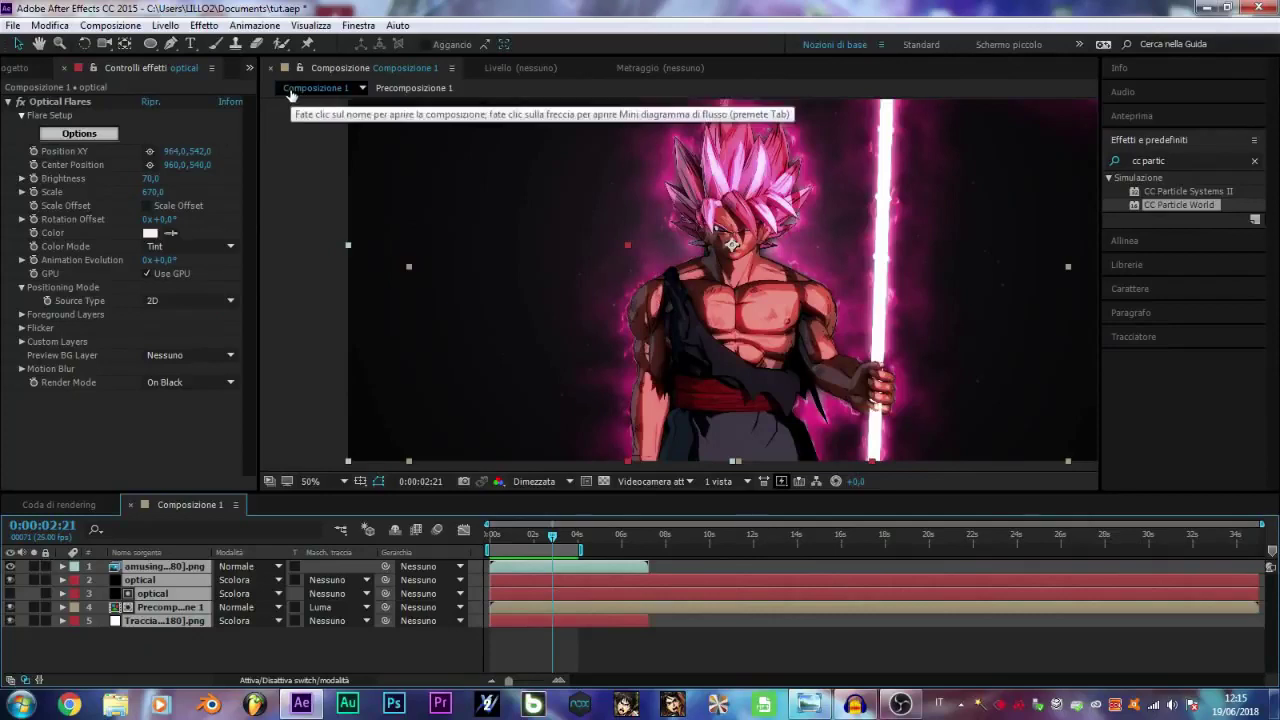
pyautogui.click(165, 25)
pyautogui.click(213, 627)
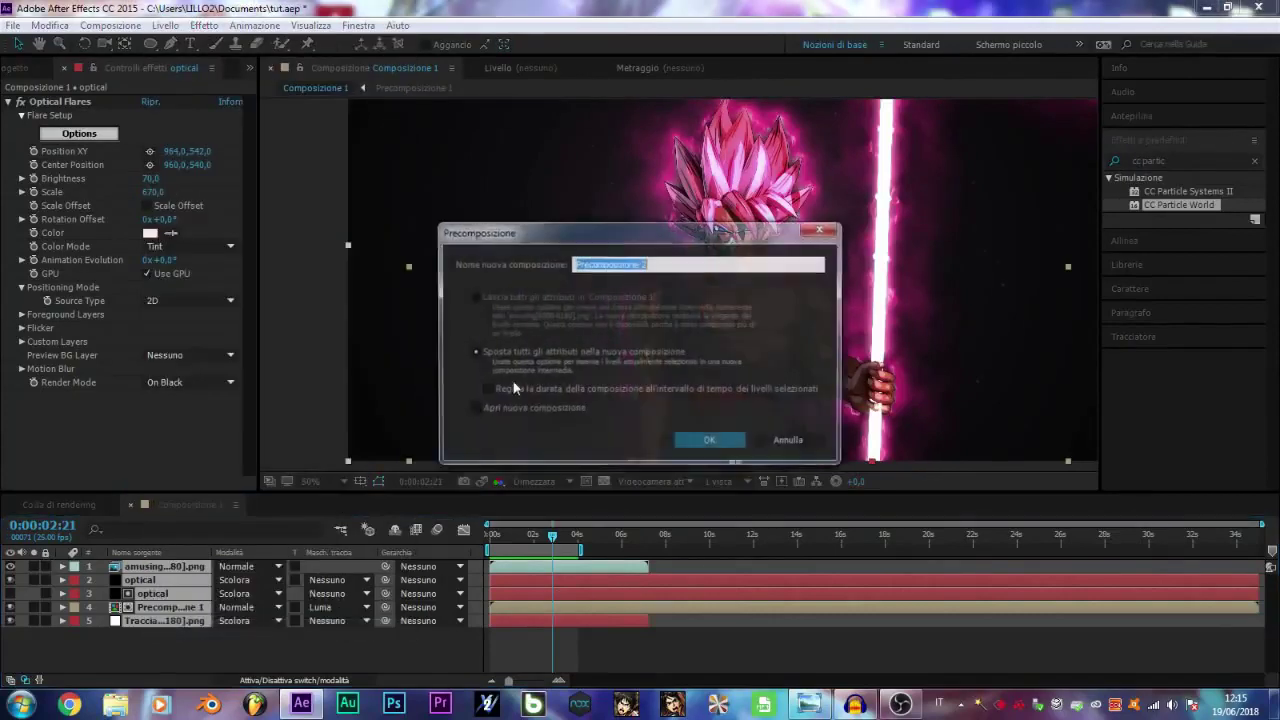
pyautogui.press('Return')
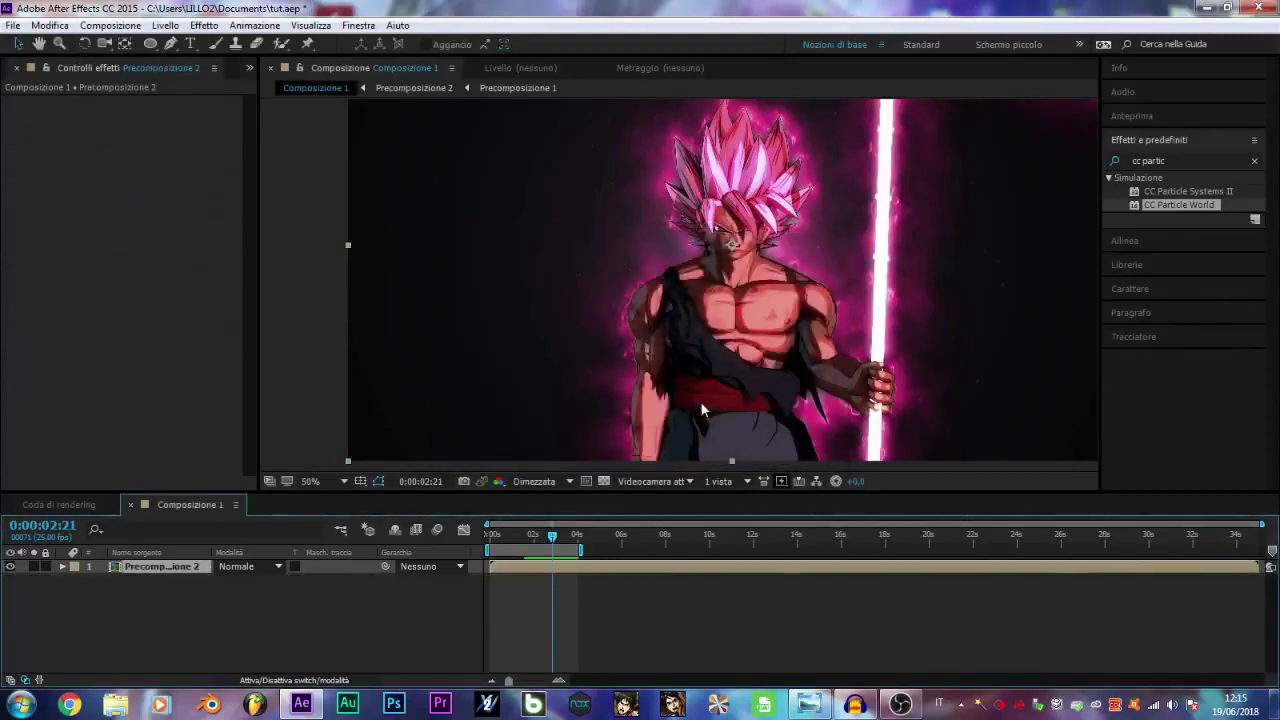
# Duplicate the new precomposition layer and apply the Colorama effect to the upper copy
pyautogui.click(1178, 158)
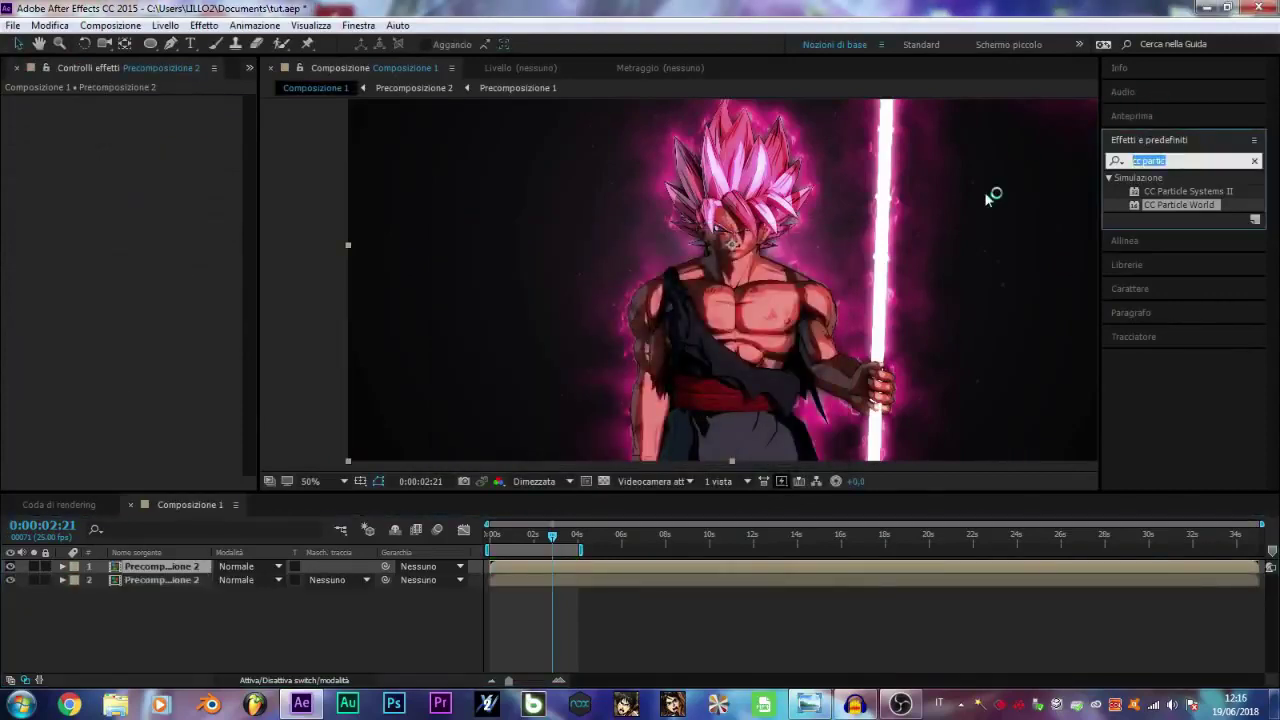
pyautogui.write('colorama')
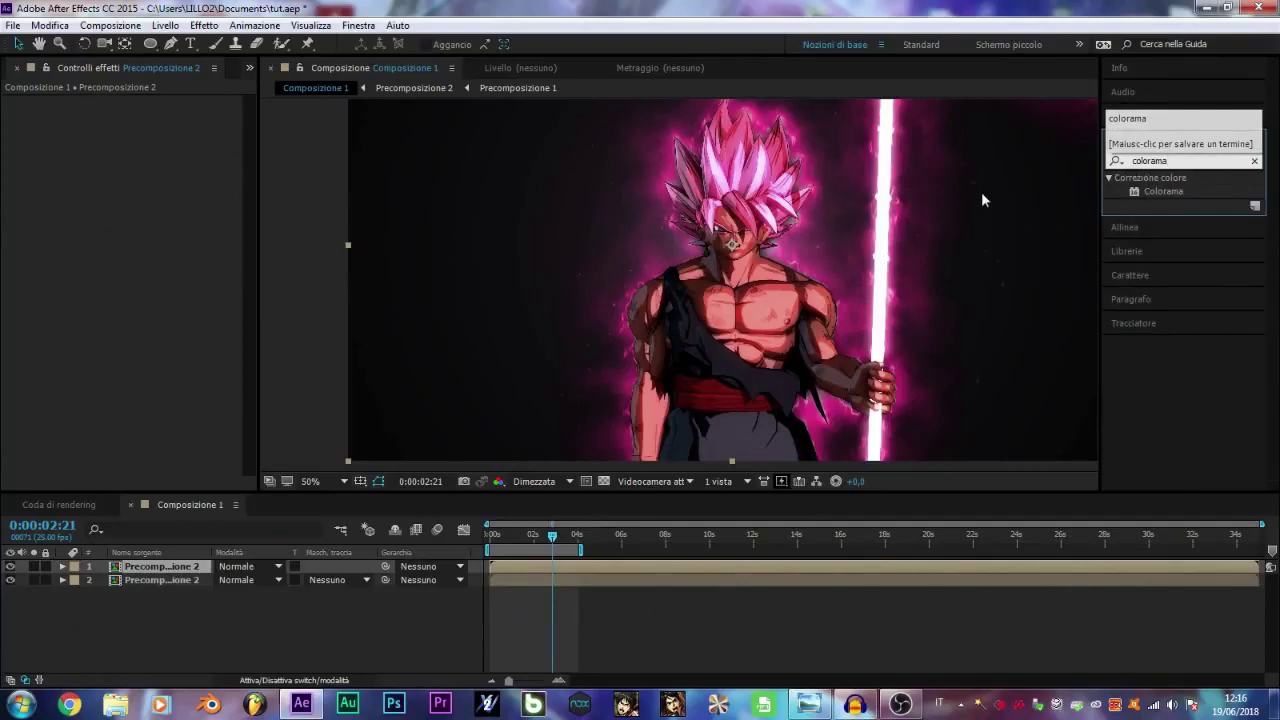
pyautogui.moveTo(1165, 192); pyautogui.dragTo(629, 301)
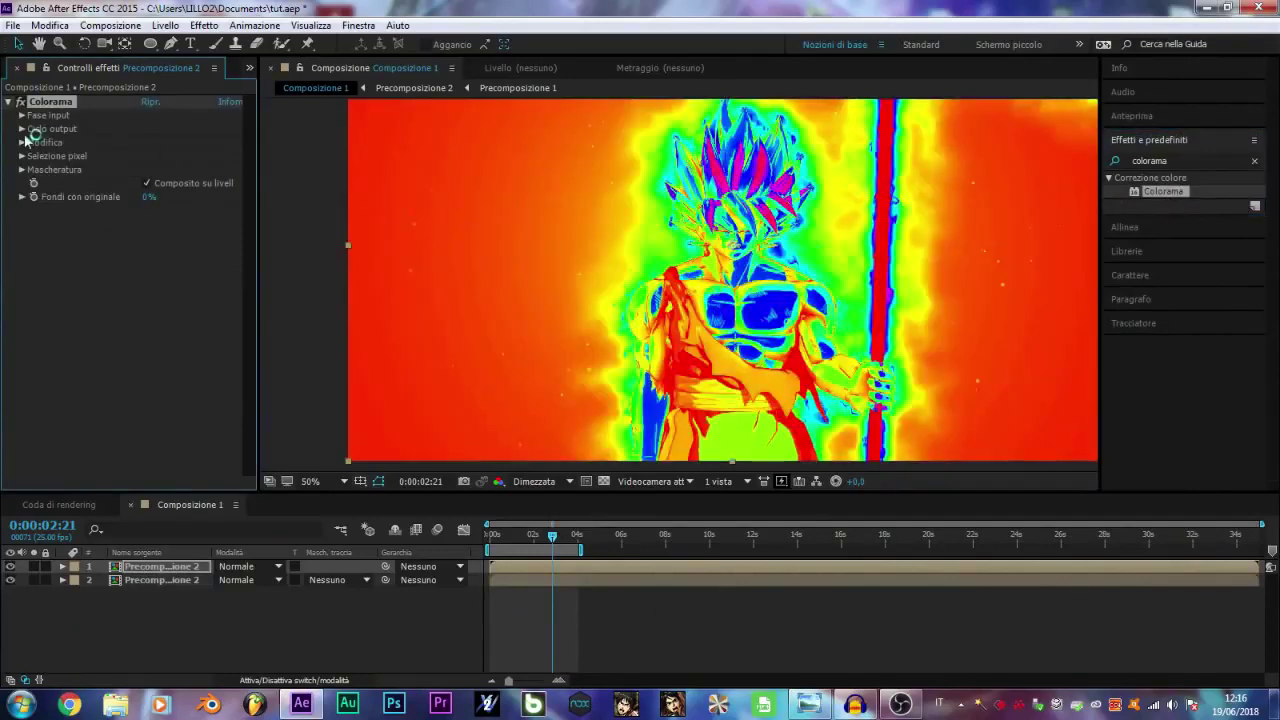
# Set Colorama's output cycle to the Grigio spettro palette, add a black (0, 0, 0) colour stop and shift it toward the dark end
pyautogui.click(22, 129)
pyautogui.click(180, 143)
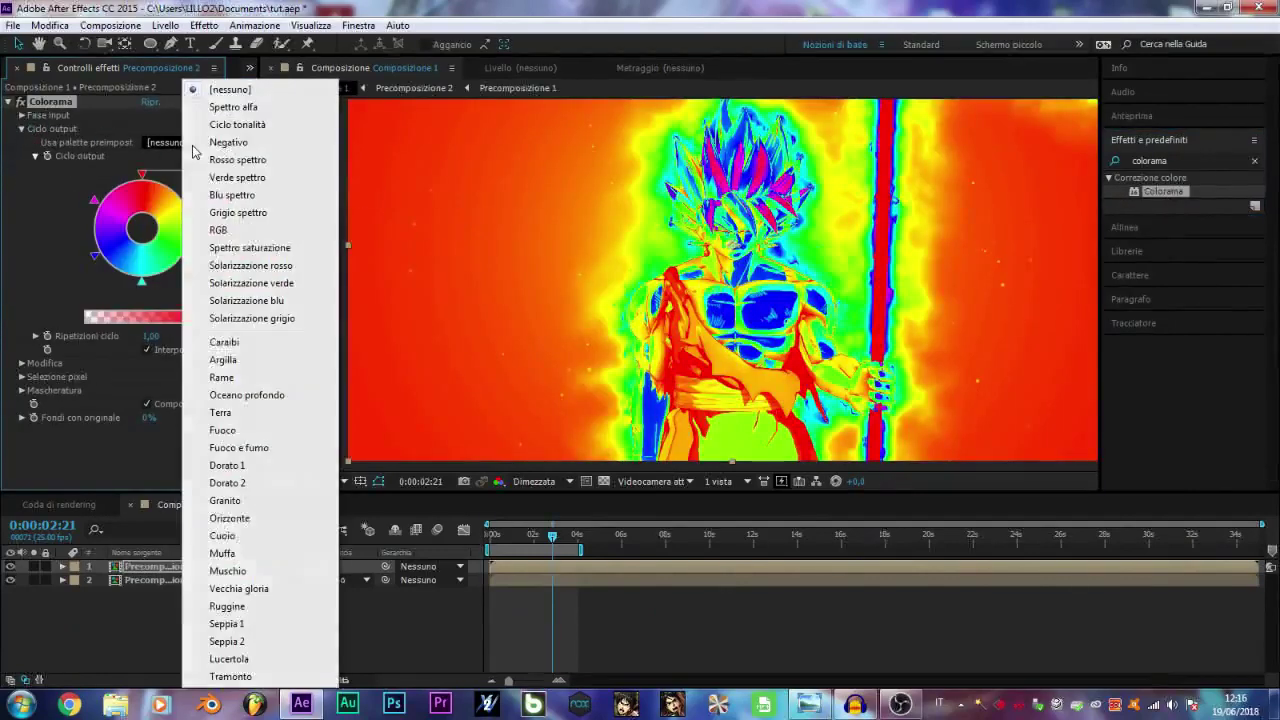
pyautogui.click(220, 213)
pyautogui.doubleClick(183, 216)
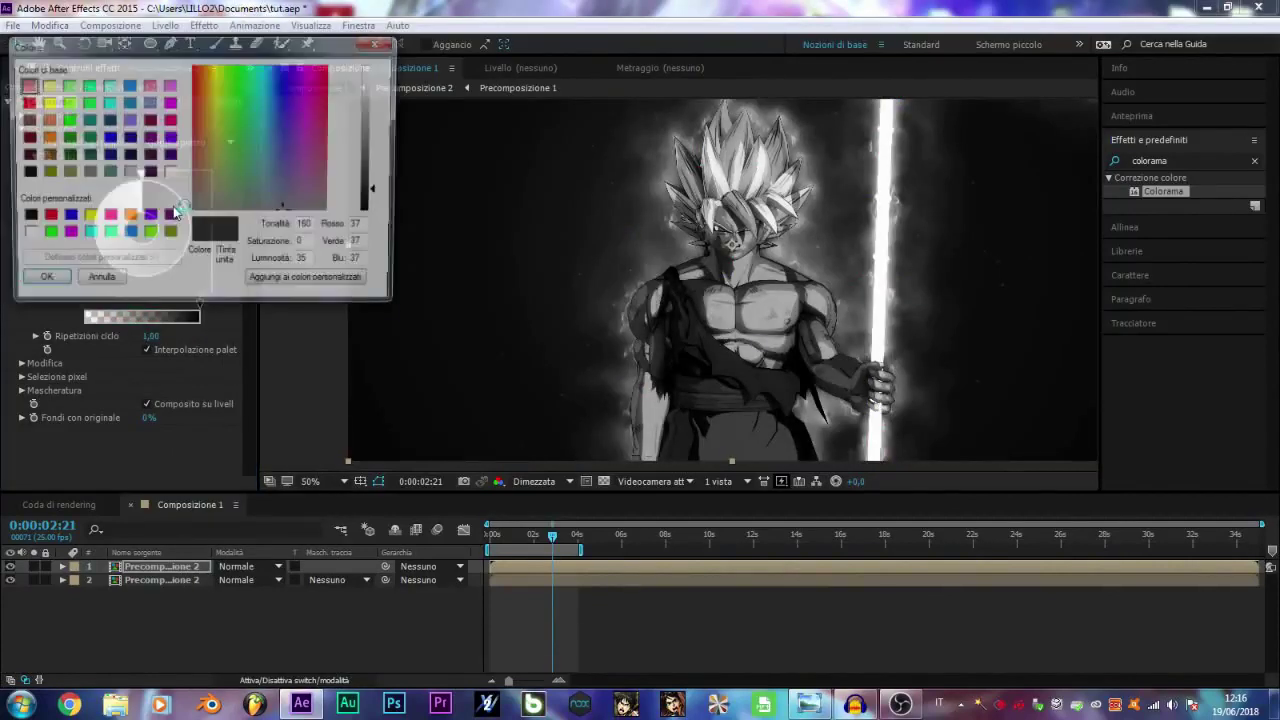
pyautogui.moveTo(372, 196); pyautogui.dragTo(374, 214)
pyautogui.click(39, 283)
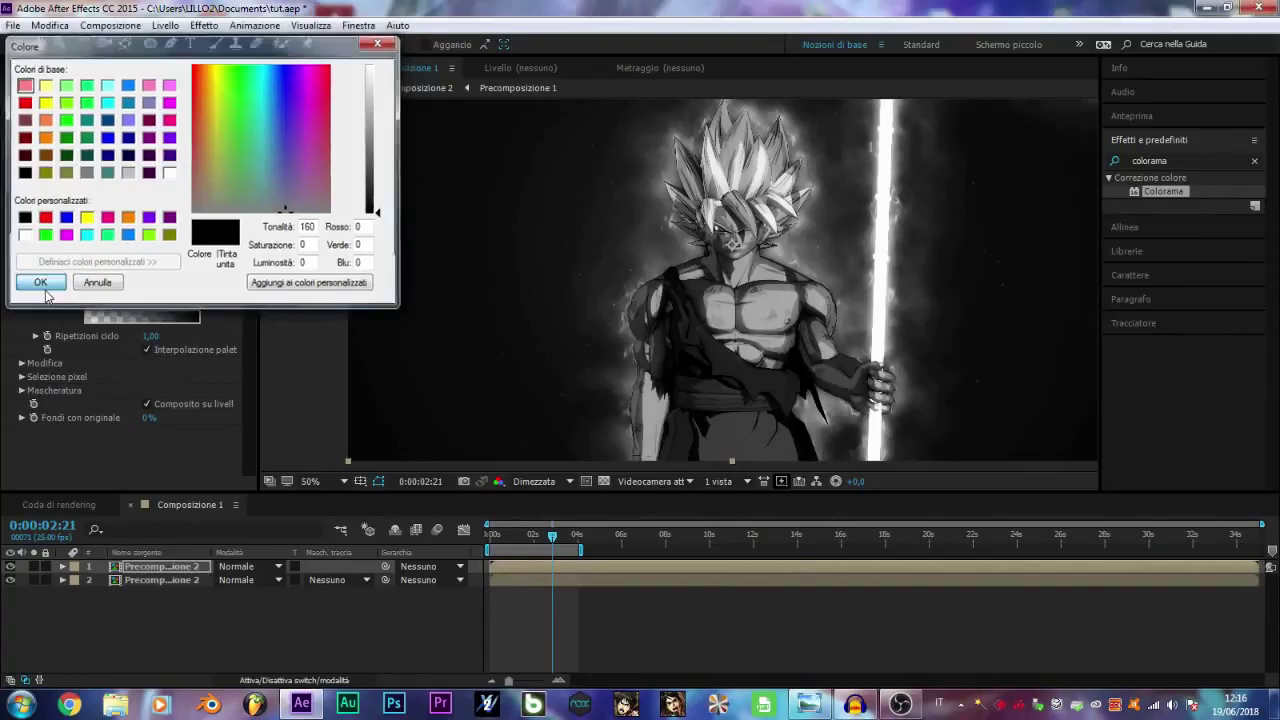
pyautogui.doubleClick(183, 193)
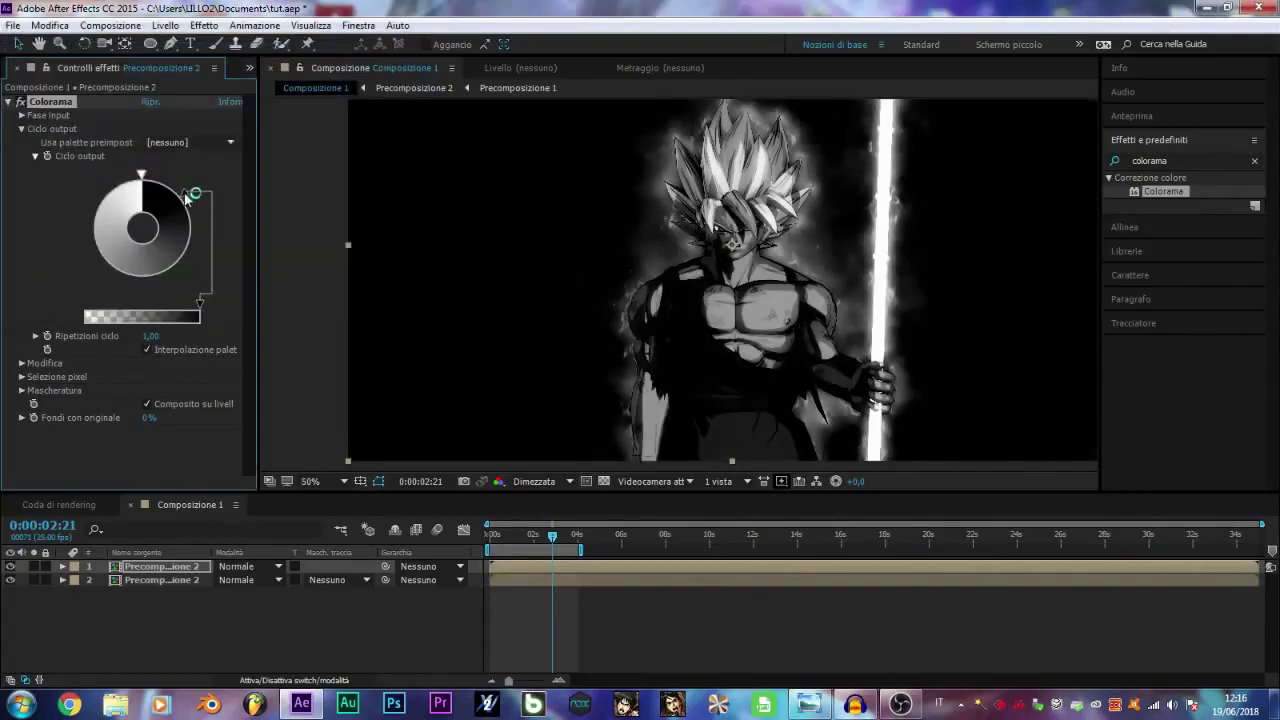
# Apply CC Light Burst 2.5 to the upper copy, with its centre at 988, 388 on the character's hair and Intensity at 0
pyautogui.click(204, 25)
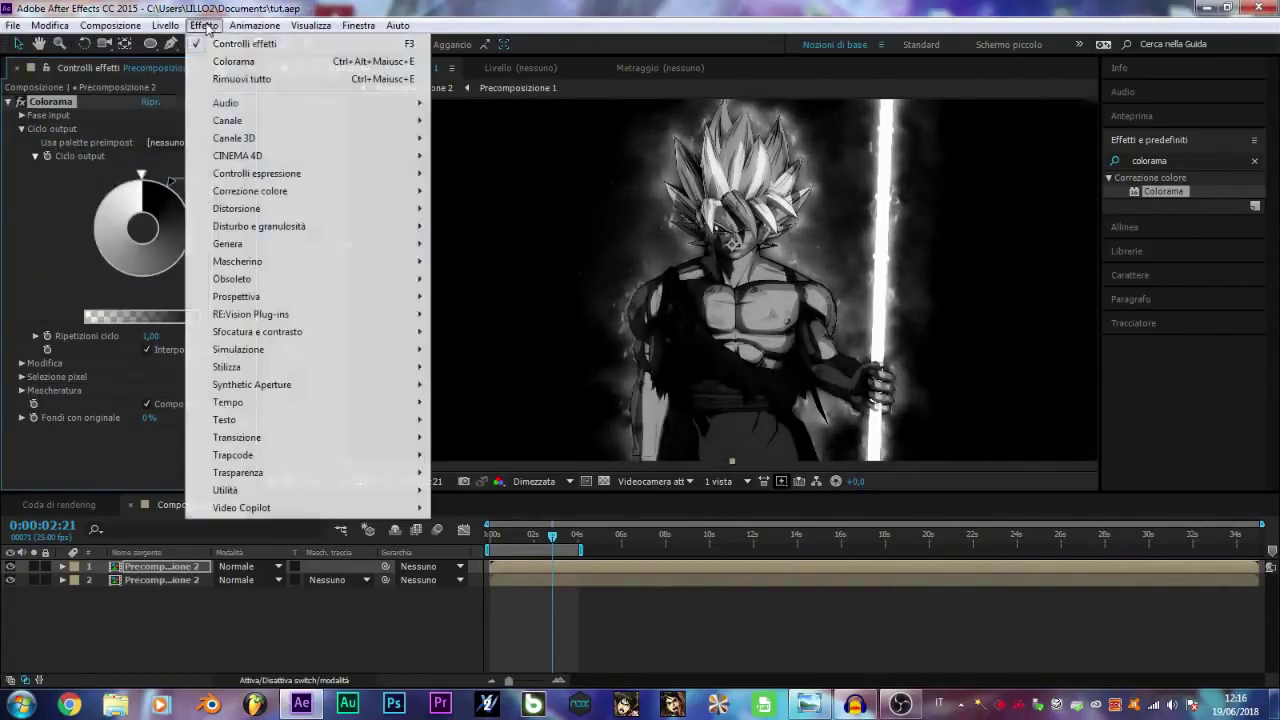
pyautogui.moveTo(337, 243)
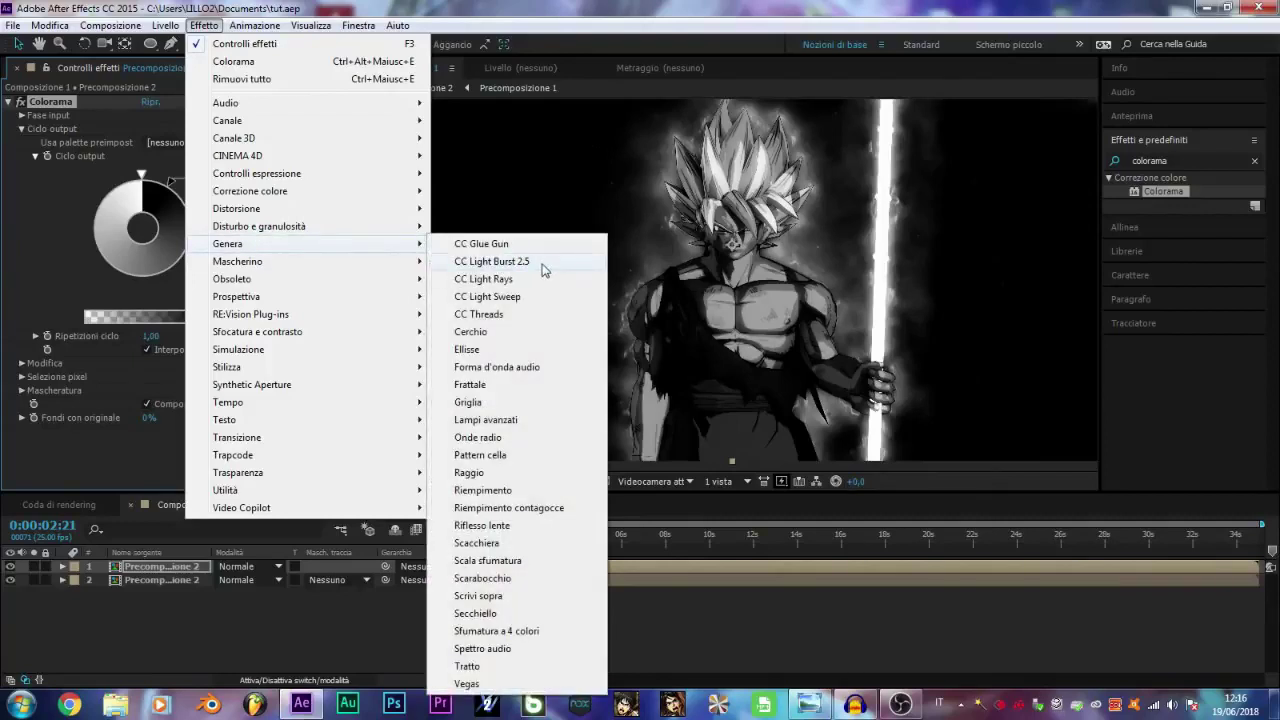
pyautogui.click(545, 266)
pyautogui.press(',')
pyautogui.click(150, 400)
pyautogui.click(739, 182)
pyautogui.moveTo(739, 182); pyautogui.dragTo(712, 240)
pyautogui.press('.')
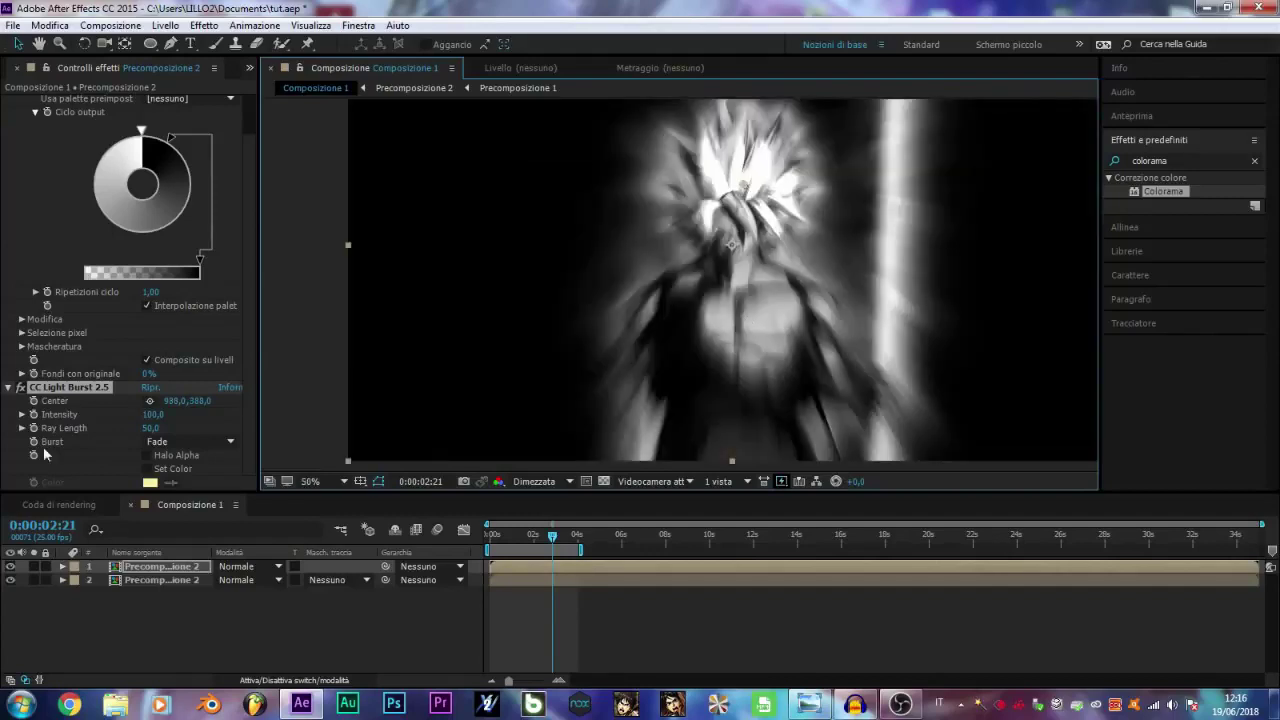
pyautogui.moveTo(160, 416); pyautogui.dragTo(120, 416)
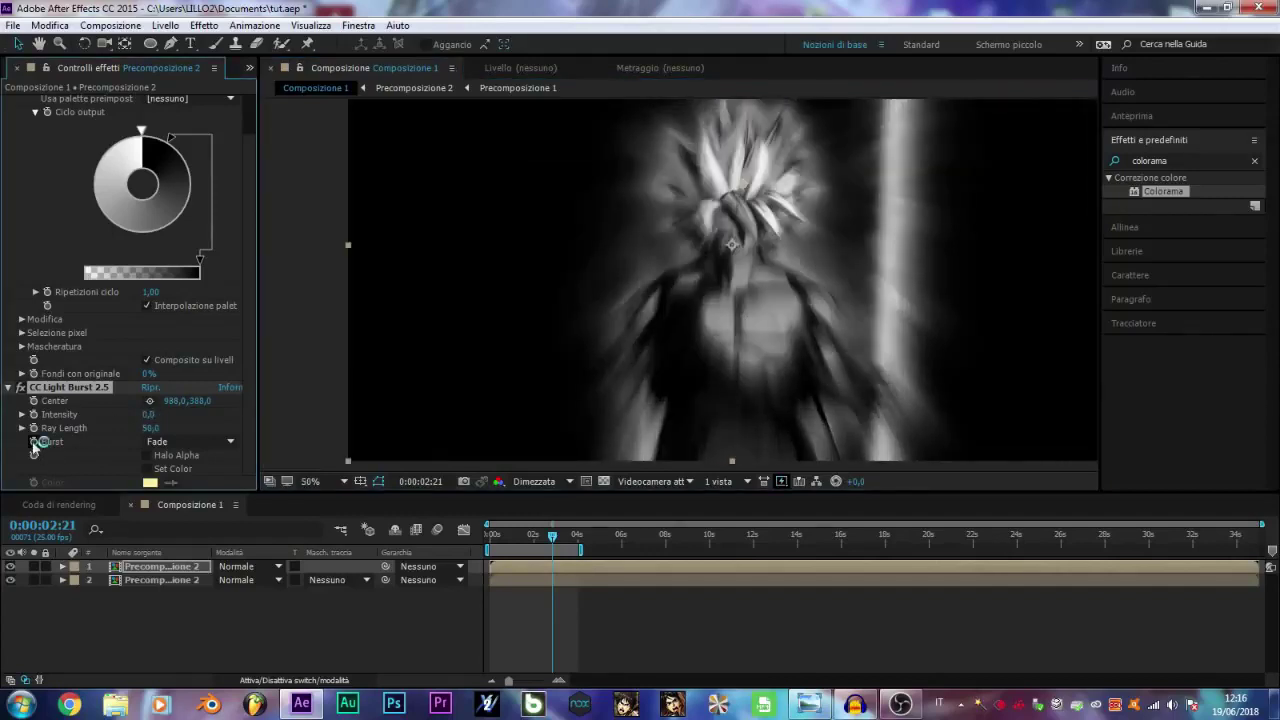
# Set the blending mode of the upper precomposition copy to Scolora
pyautogui.rightClick(725, 276)
pyautogui.moveTo(760, 224)
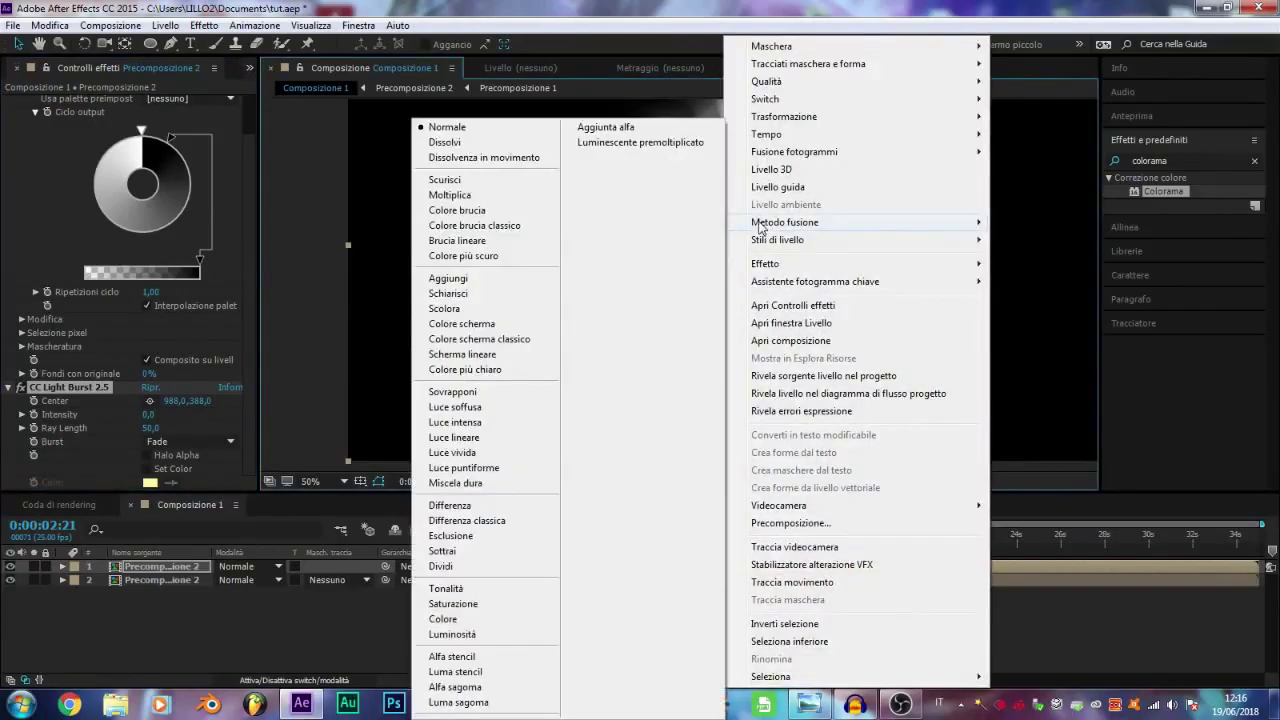
pyautogui.click(477, 309)
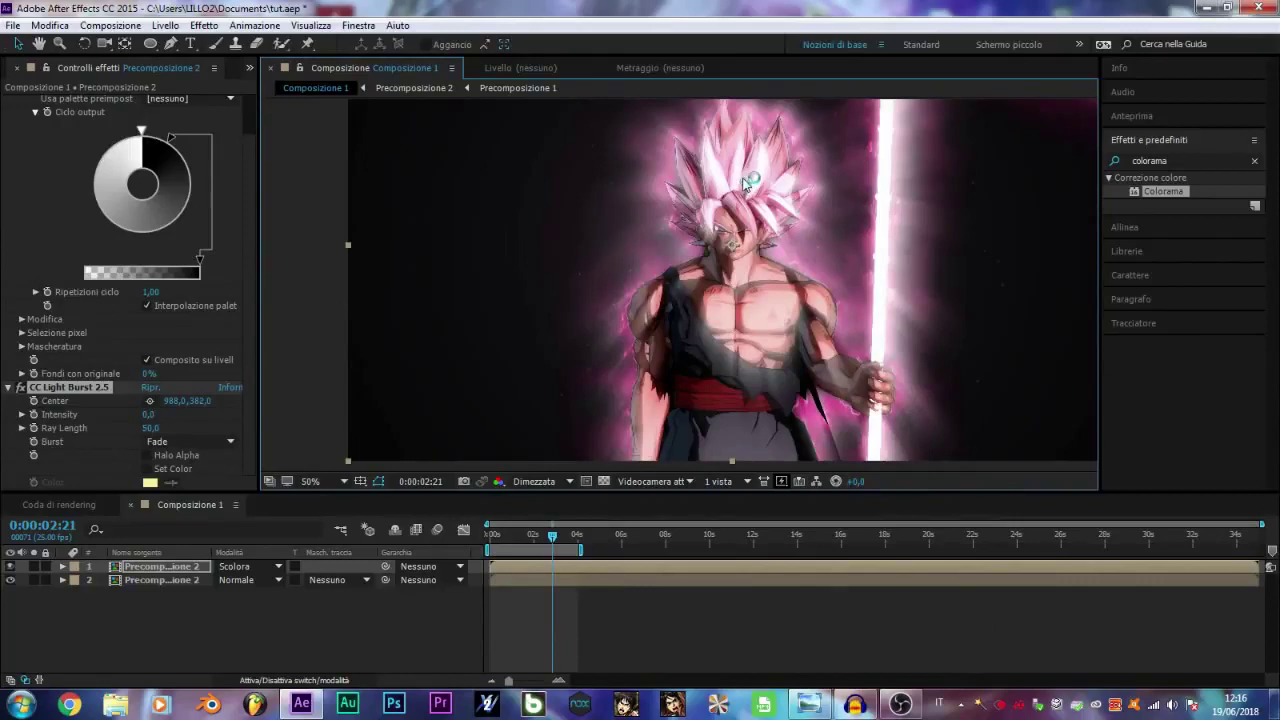
# Reposition the CC Light Burst 2.5 centre to the character's neck at the first frame and deselect the layer
pyautogui.moveTo(745, 183); pyautogui.dragTo(750, 45)
pyautogui.scroll(-1, 752, 226)
pyautogui.moveTo(711, 167); pyautogui.dragTo(727, 106)
pyautogui.click(950, 265)
pyautogui.scroll(1, 948, 267)
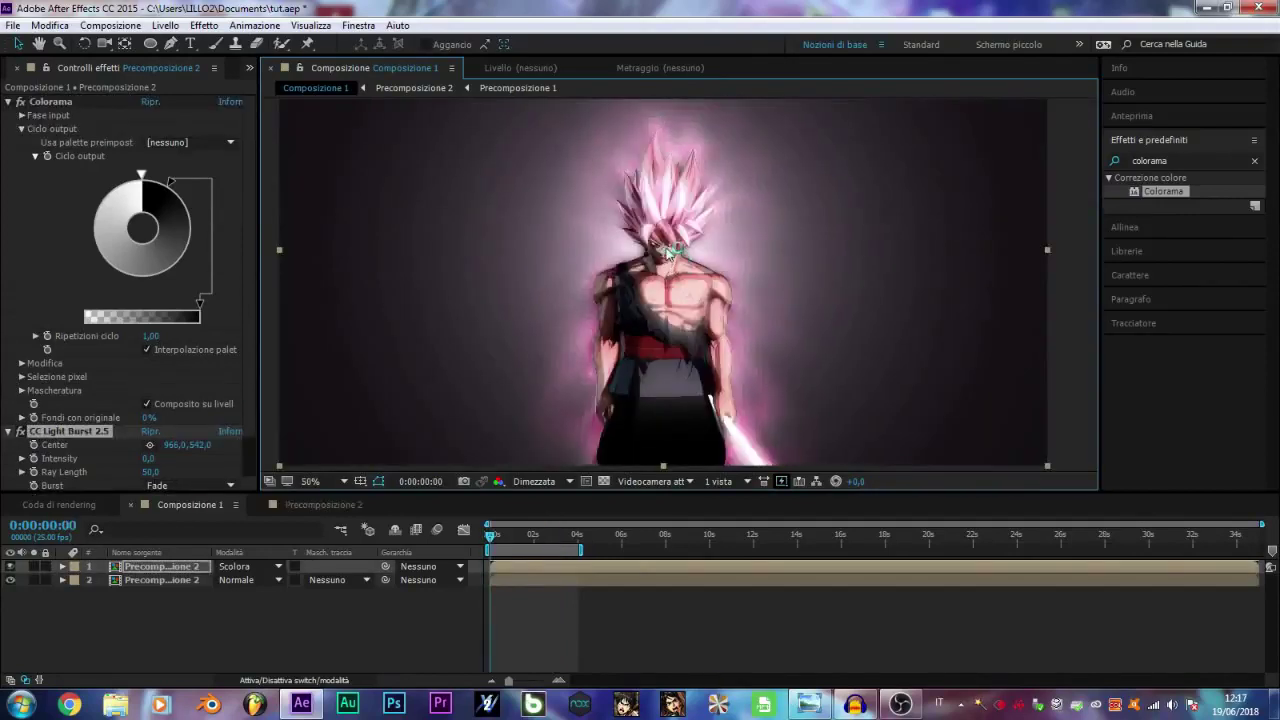
pyautogui.moveTo(670, 250); pyautogui.dragTo(670, 268)
pyautogui.click(370, 617)
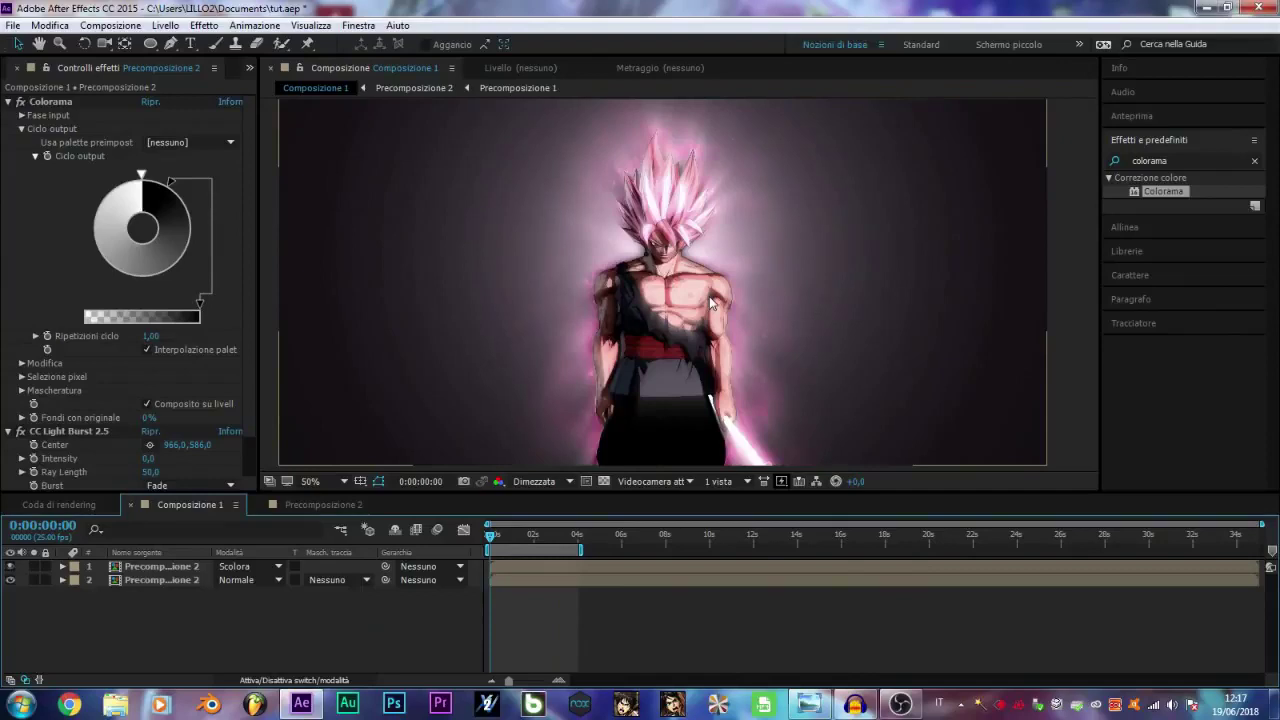
# Preview the animation from the first frame and set CC Light Burst 2.5's Ray Length to 157
pyautogui.press('space')
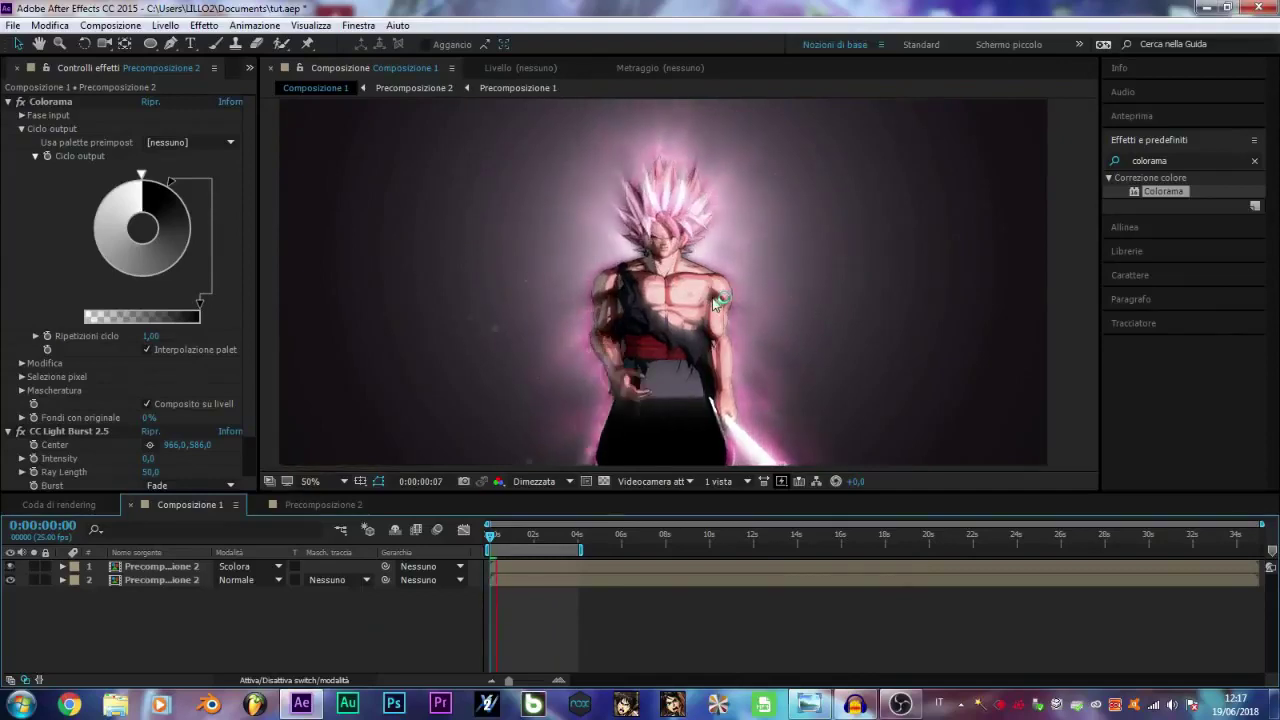
pyautogui.moveTo(150, 471); pyautogui.dragTo(191, 466)
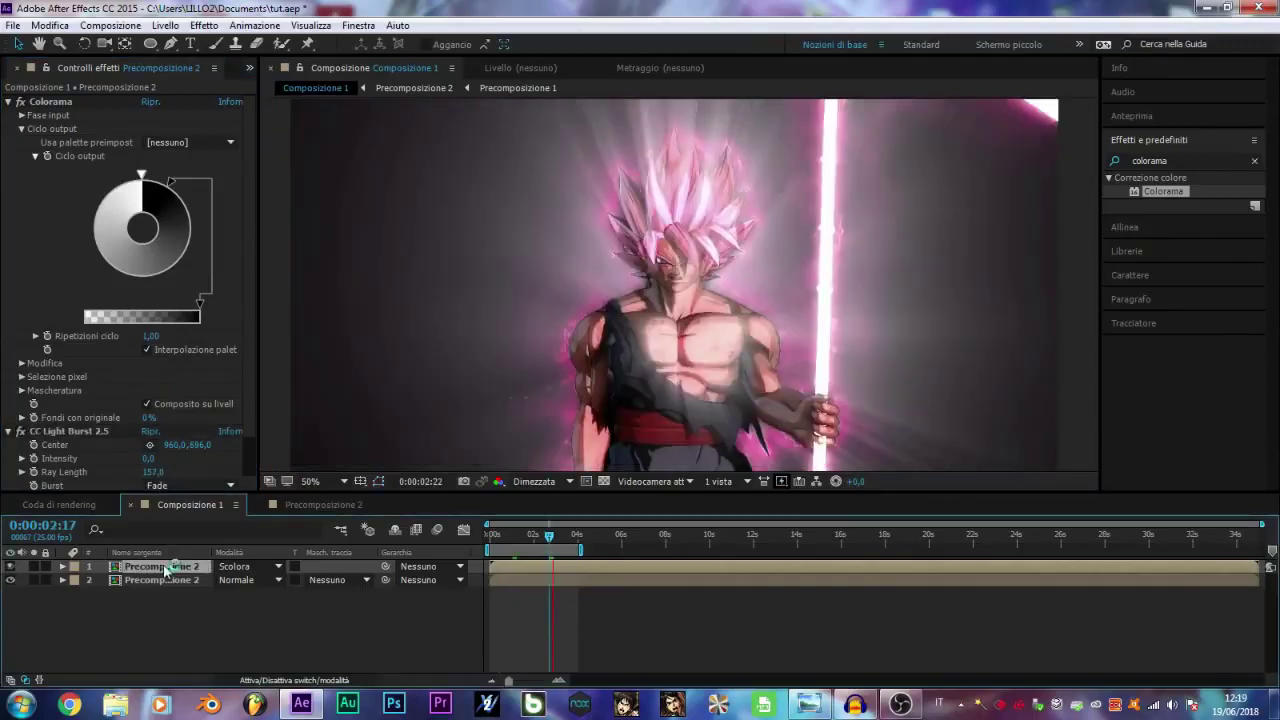
pyautogui.press('space')
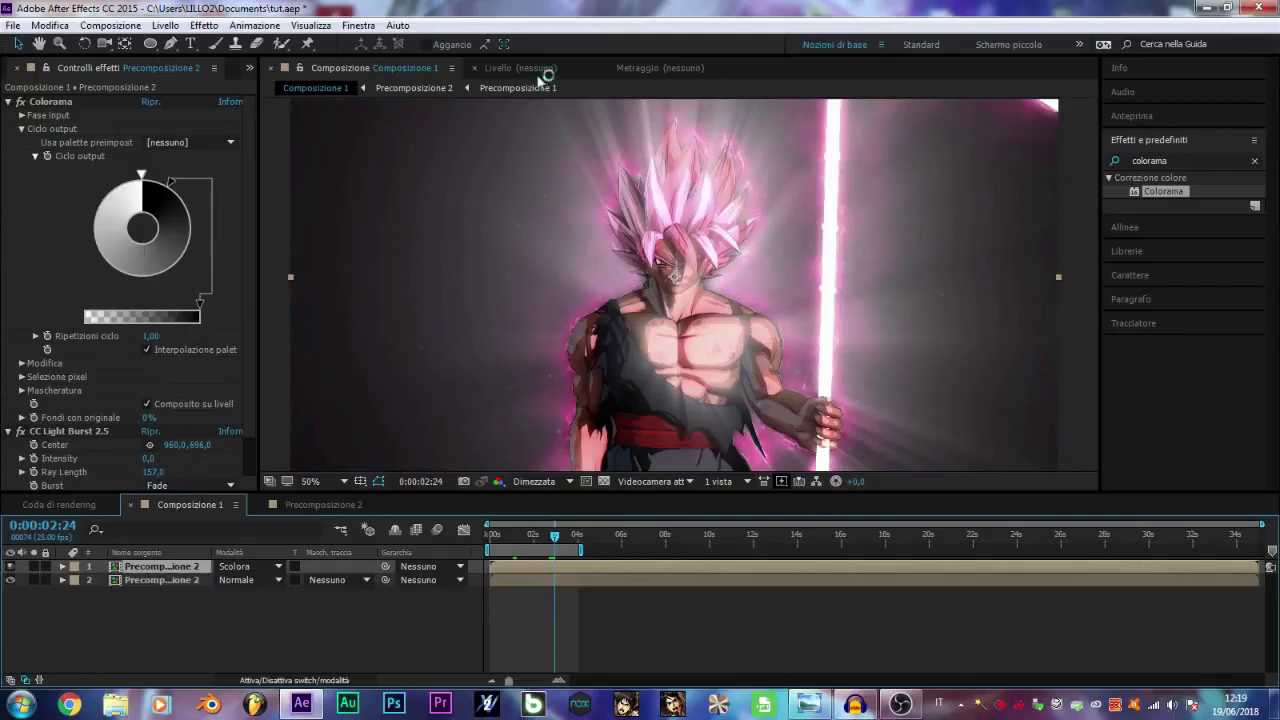
# Draw an inverted tall elliptical mask over the character's face and torso on the upper copy, with a 39-pixel feather
pyautogui.click(150, 43)
pyautogui.moveTo(737, 189); pyautogui.dragTo(605, 556)
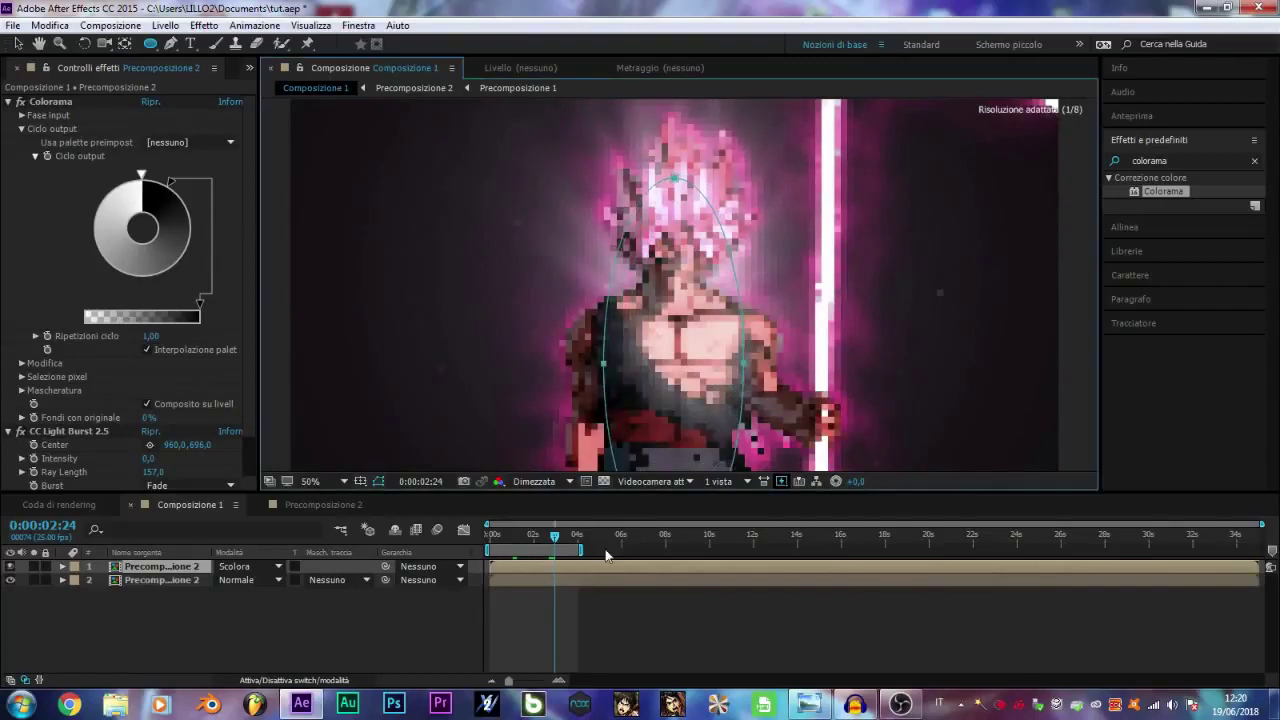
pyautogui.click(276, 594)
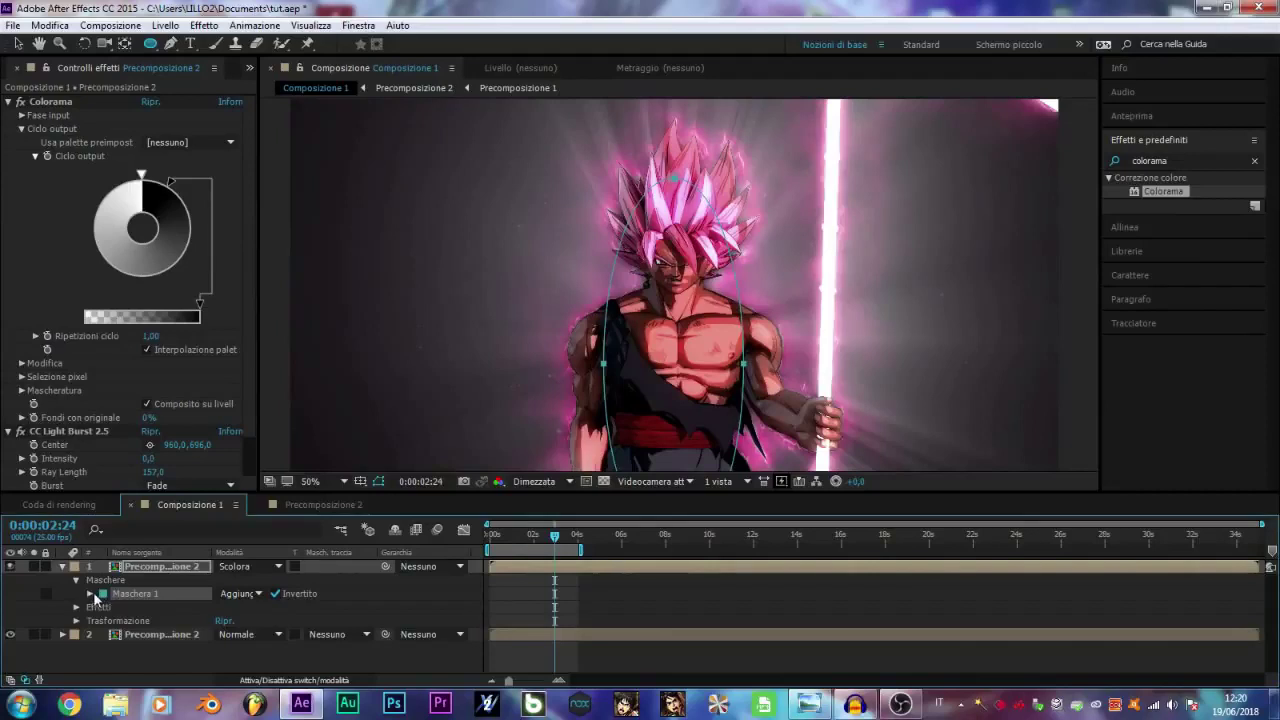
pyautogui.click(91, 593)
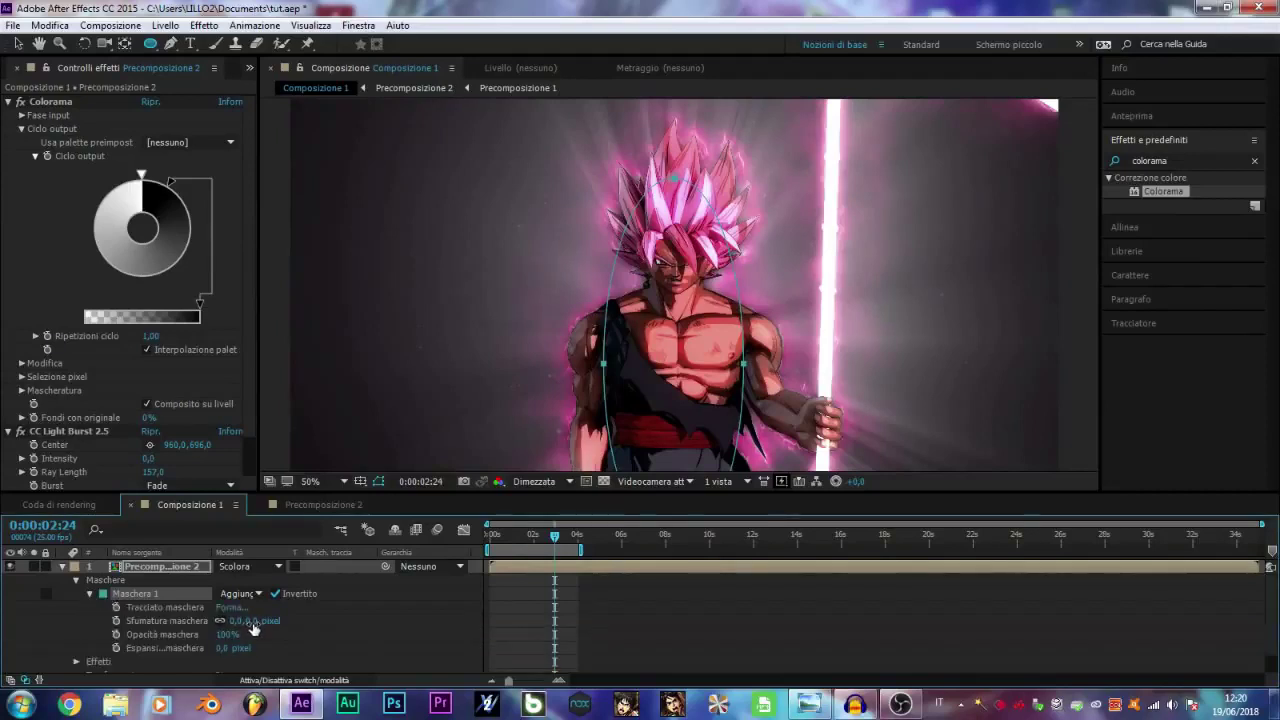
pyautogui.moveTo(252, 625); pyautogui.dragTo(336, 627)
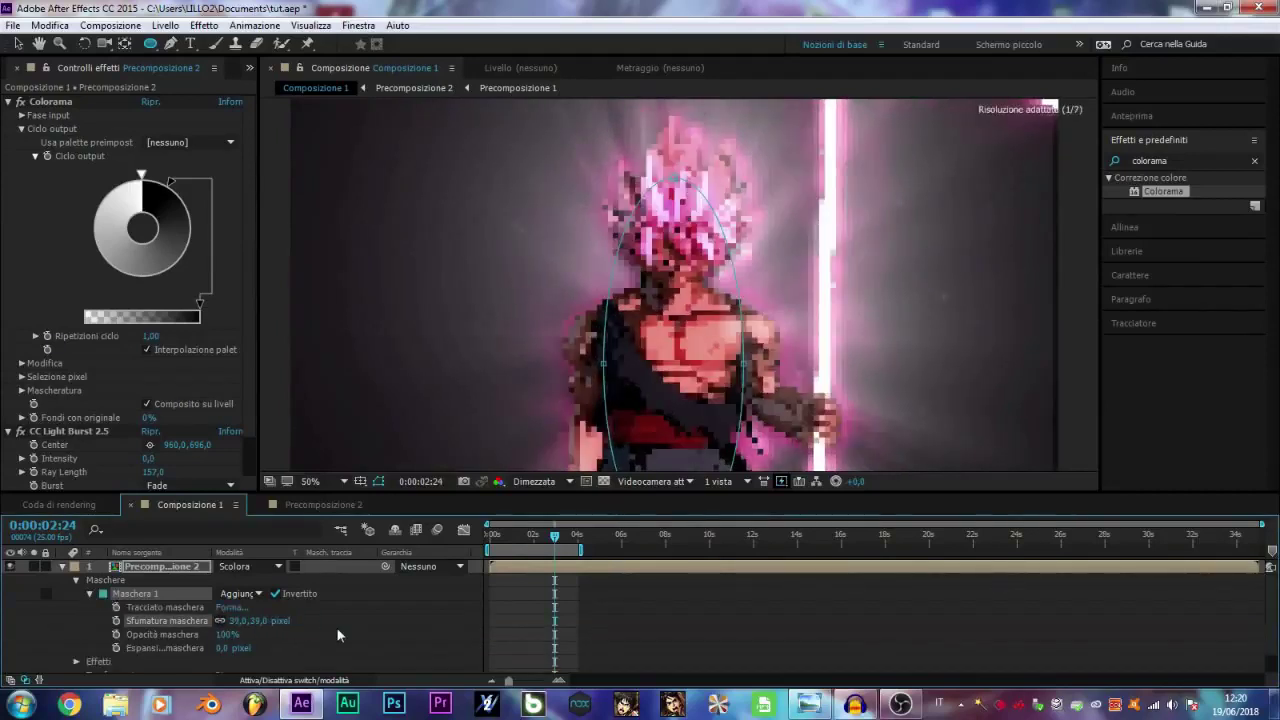
pyautogui.click(340, 625)
# Play the animation from the first frame and set the mask feather to 77 pixels
pyautogui.scroll(-2, 482, 320)
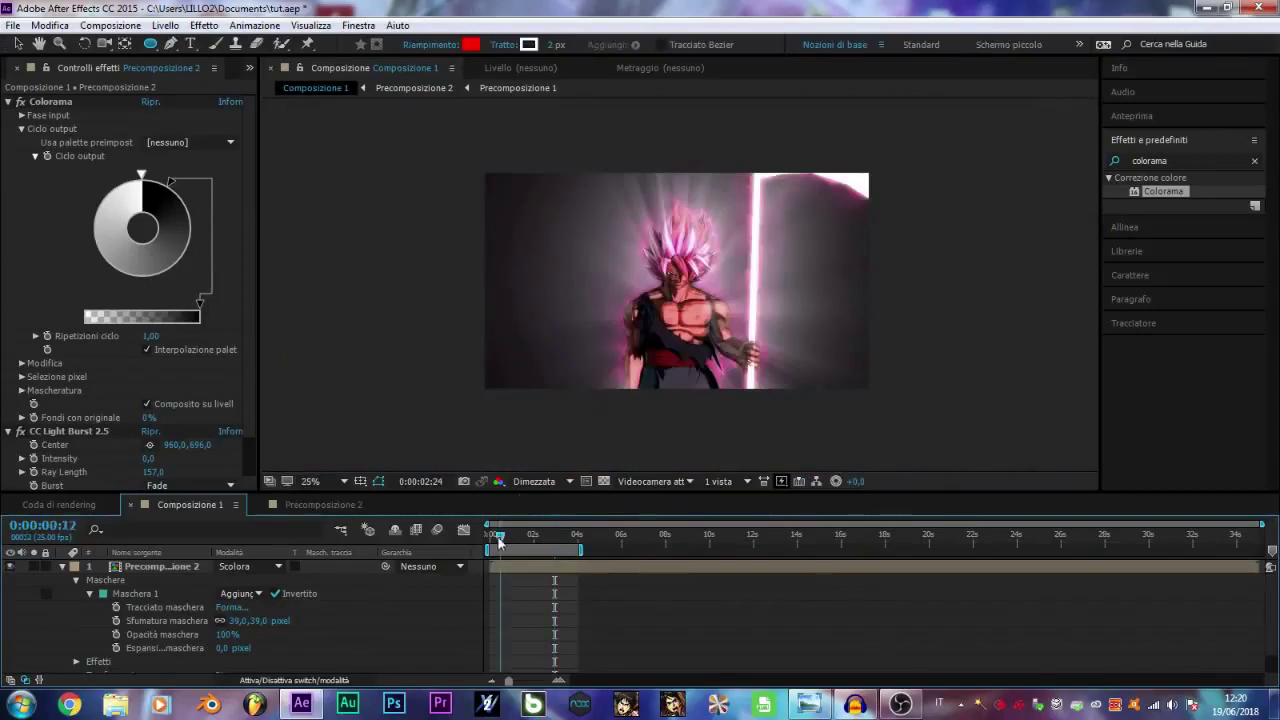
pyautogui.moveTo(499, 541); pyautogui.dragTo(489, 541)
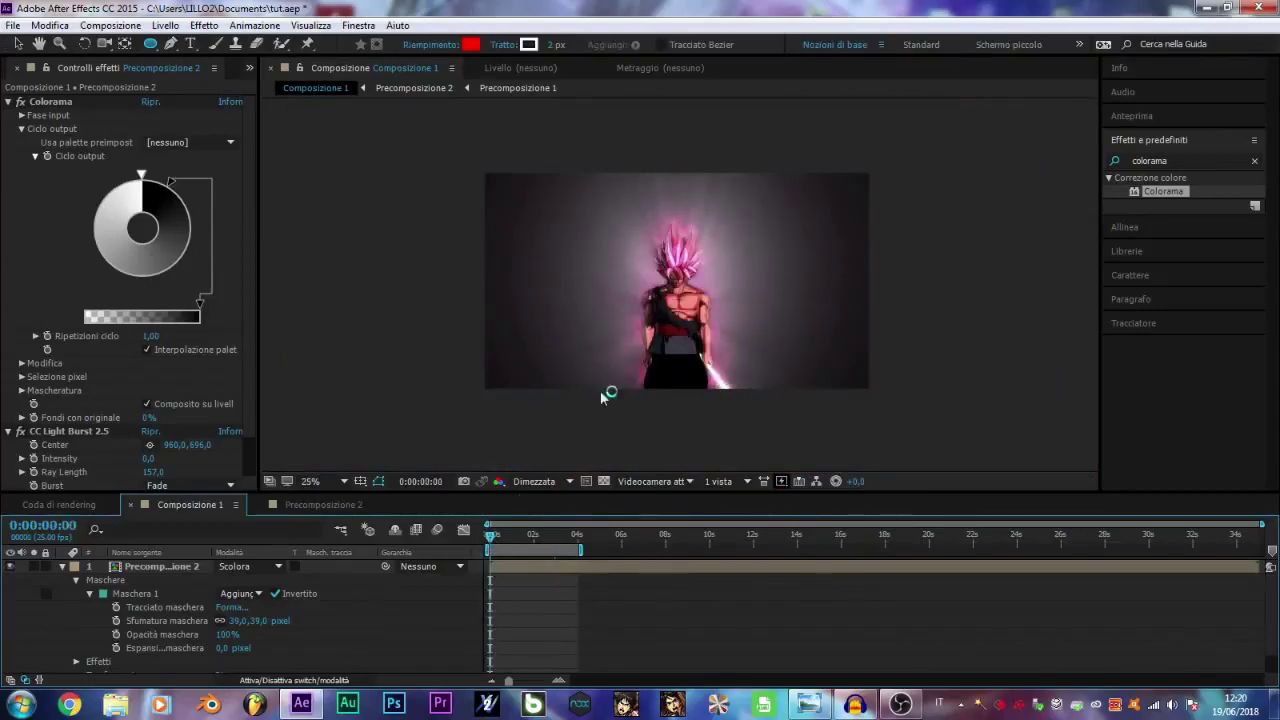
pyautogui.scroll(2, 600, 390)
pyautogui.press('space')
pyautogui.moveTo(250, 621)
pyautogui.mouseDown()
pyautogui.moveTo(334, 620)
pyautogui.moveTo(243, 626)
pyautogui.mouseUp()
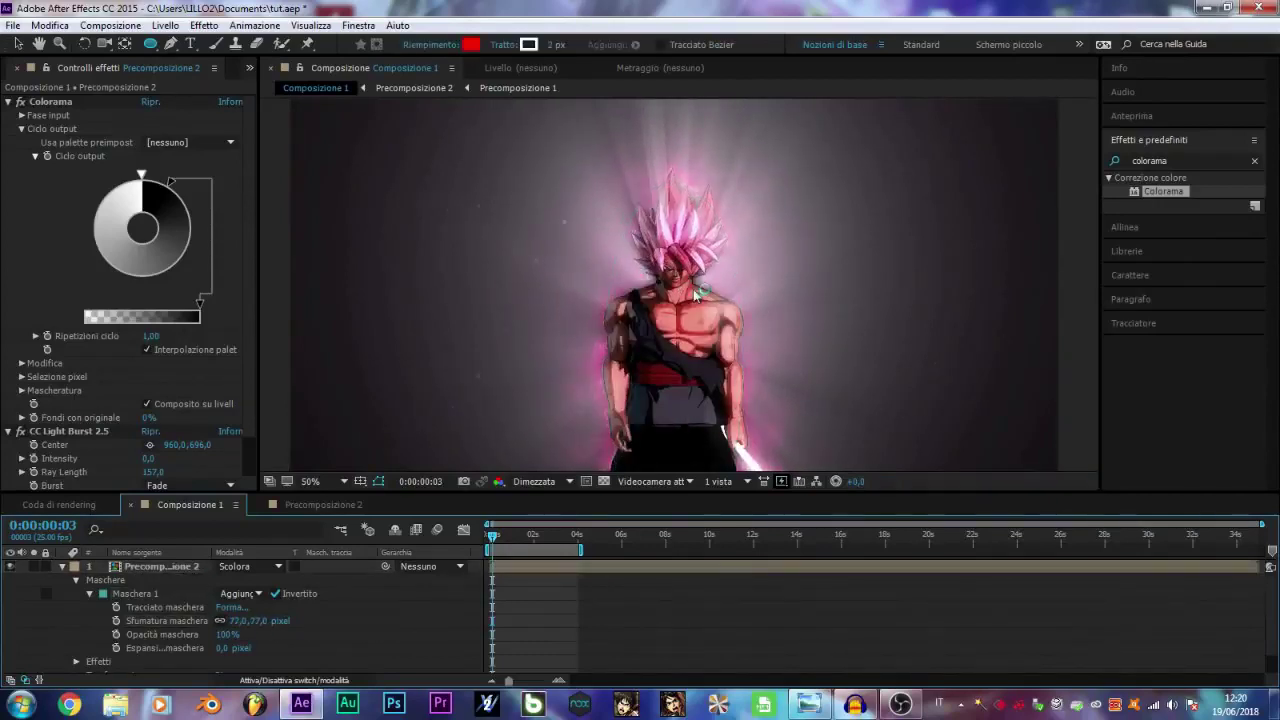
# Preview the masked light rays near the start and from 0:00:03:03, examining the character up close and in the full frame
pyautogui.scroll(-1, 693, 289)
pyautogui.scroll(1, 693, 289)
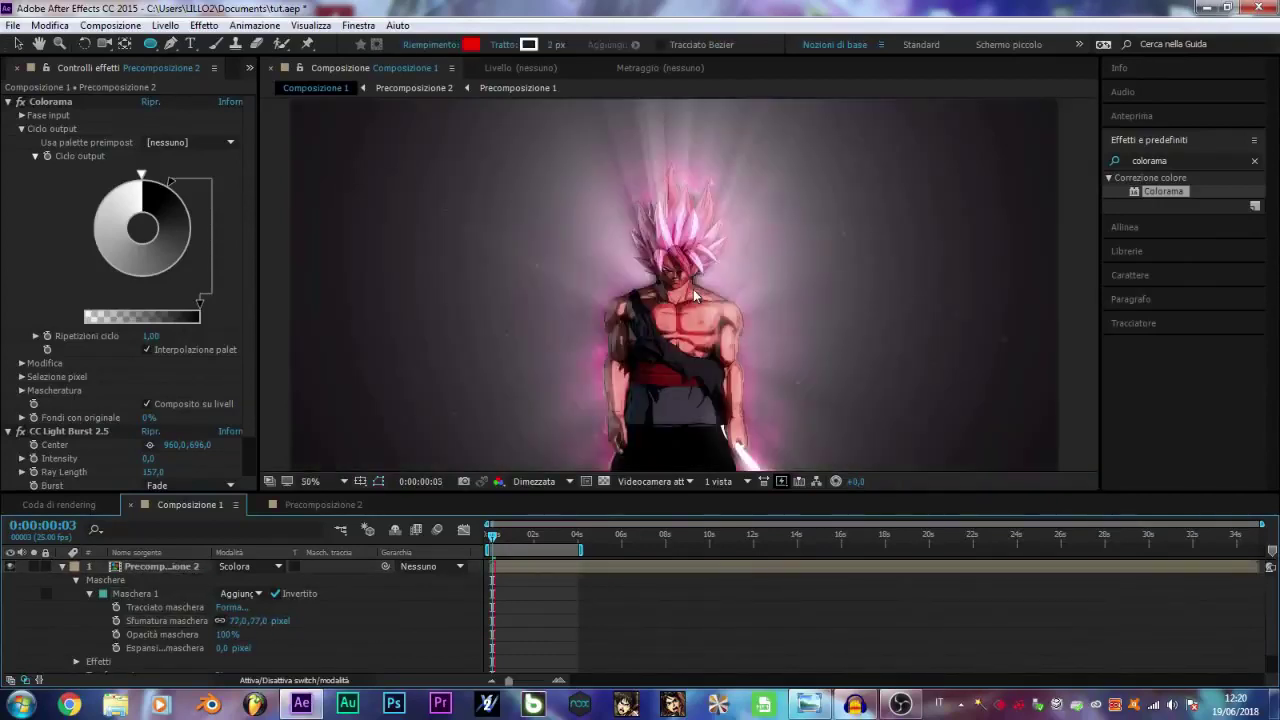
pyautogui.click(17, 44)
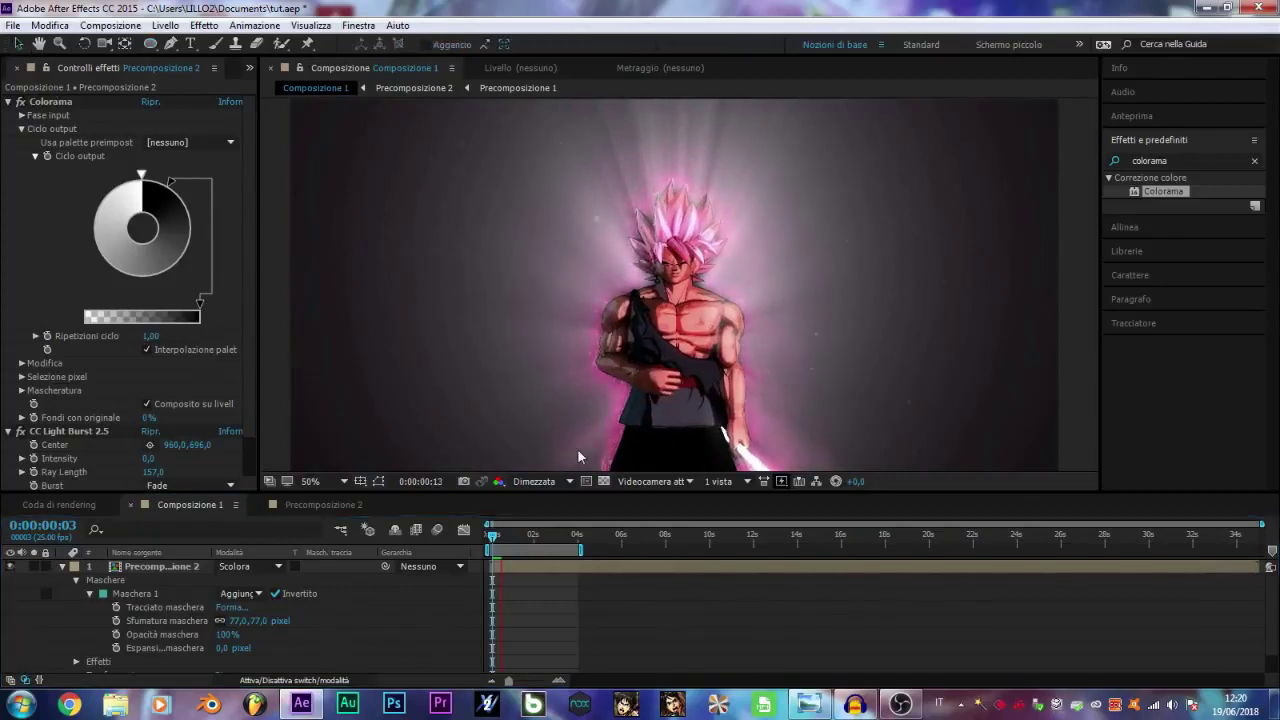
pyautogui.click(537, 525)
pyautogui.moveTo(537, 545); pyautogui.dragTo(562, 547)
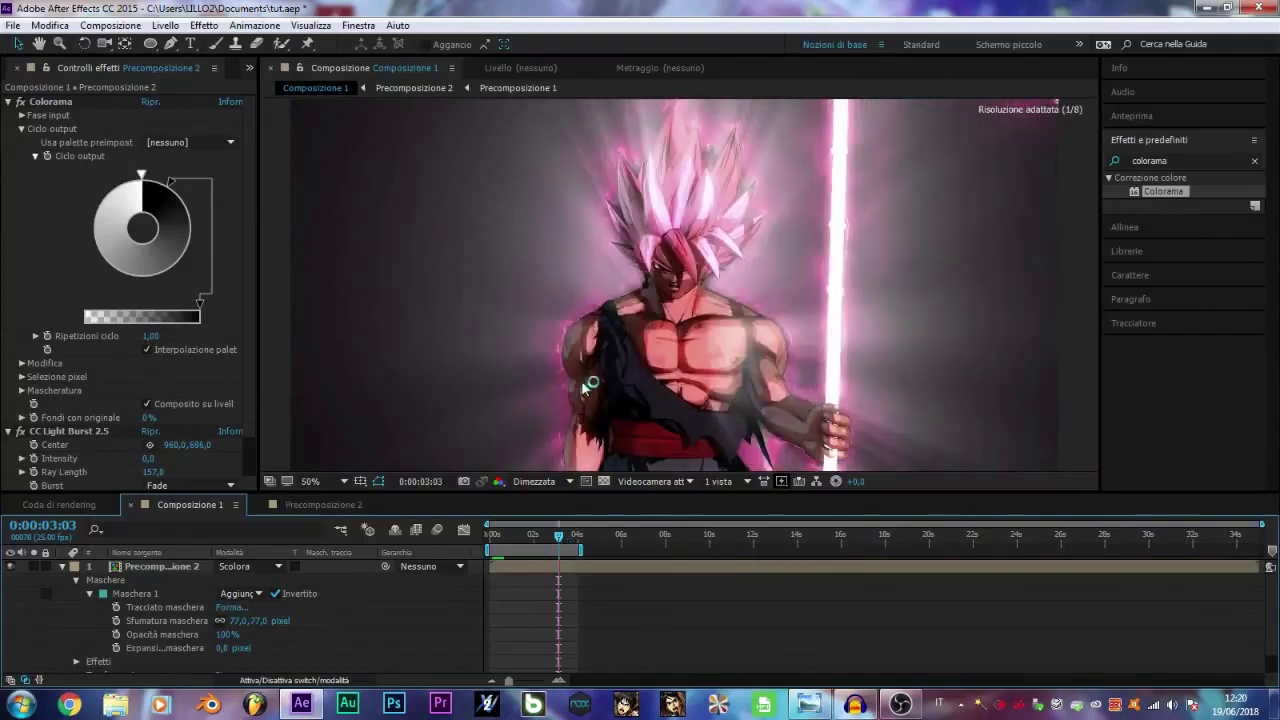
pyautogui.scroll(-2, 585, 385)
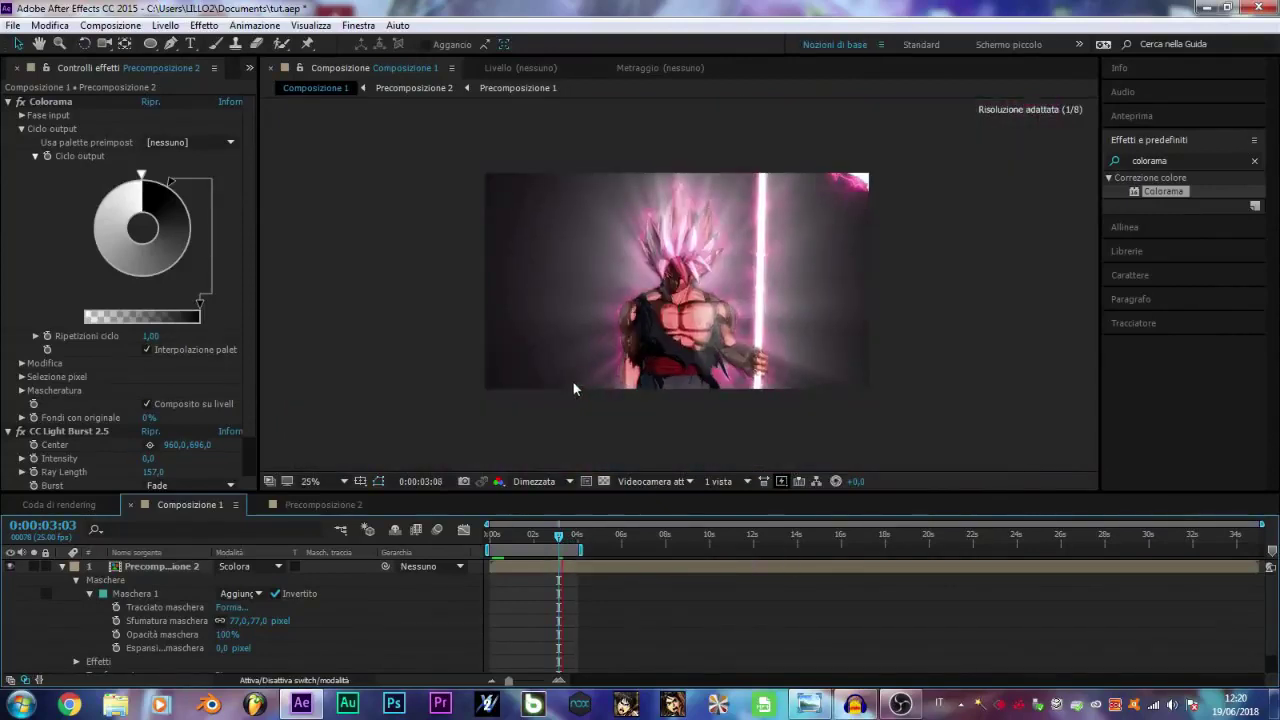
pyautogui.scroll(2, 574, 372)
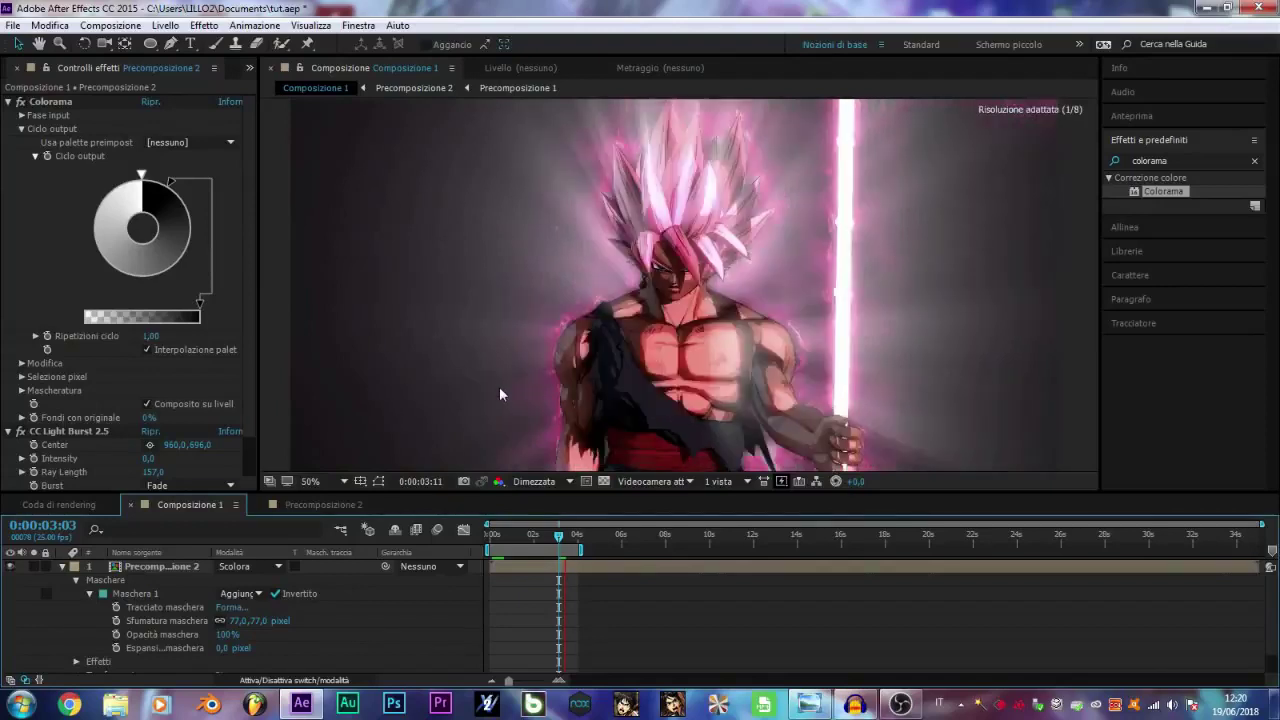